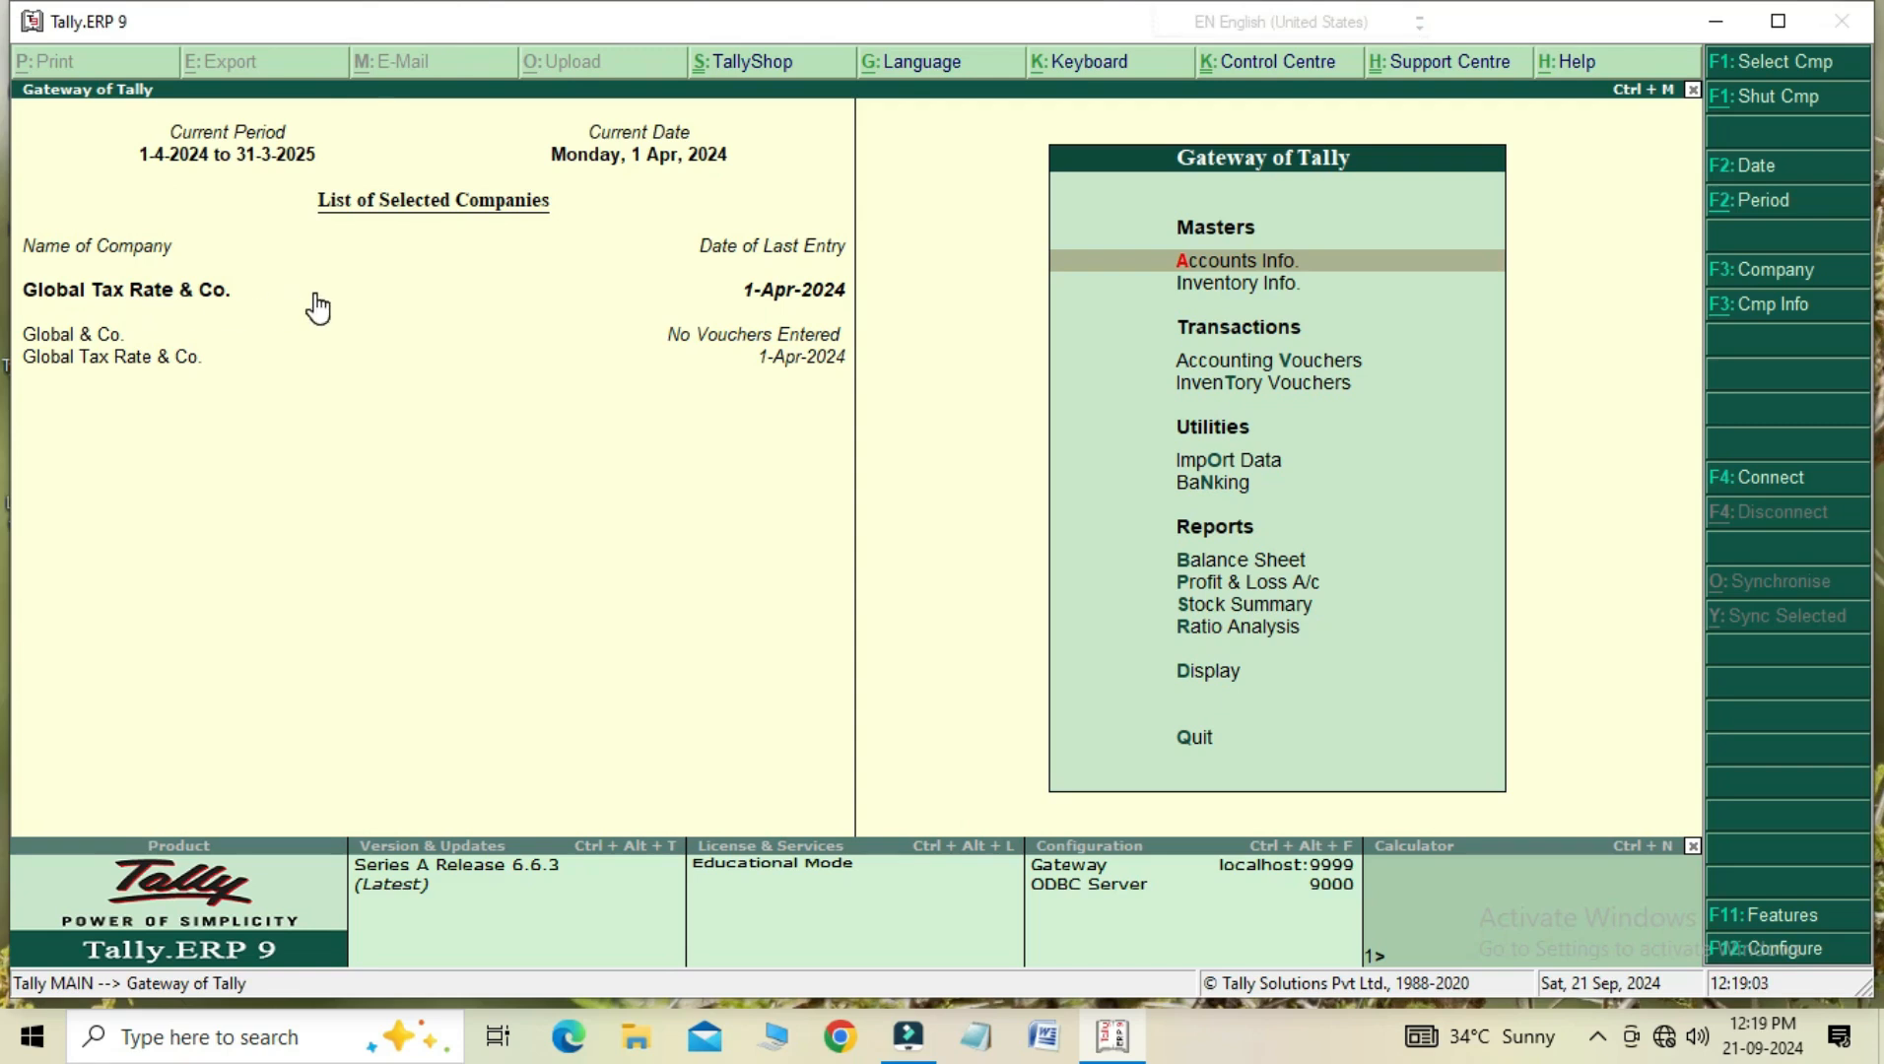
# - Look through the list of existing ledgers for Global Tax Rate & Co. and return to the Gateway of Tally
pyautogui.press('Return')
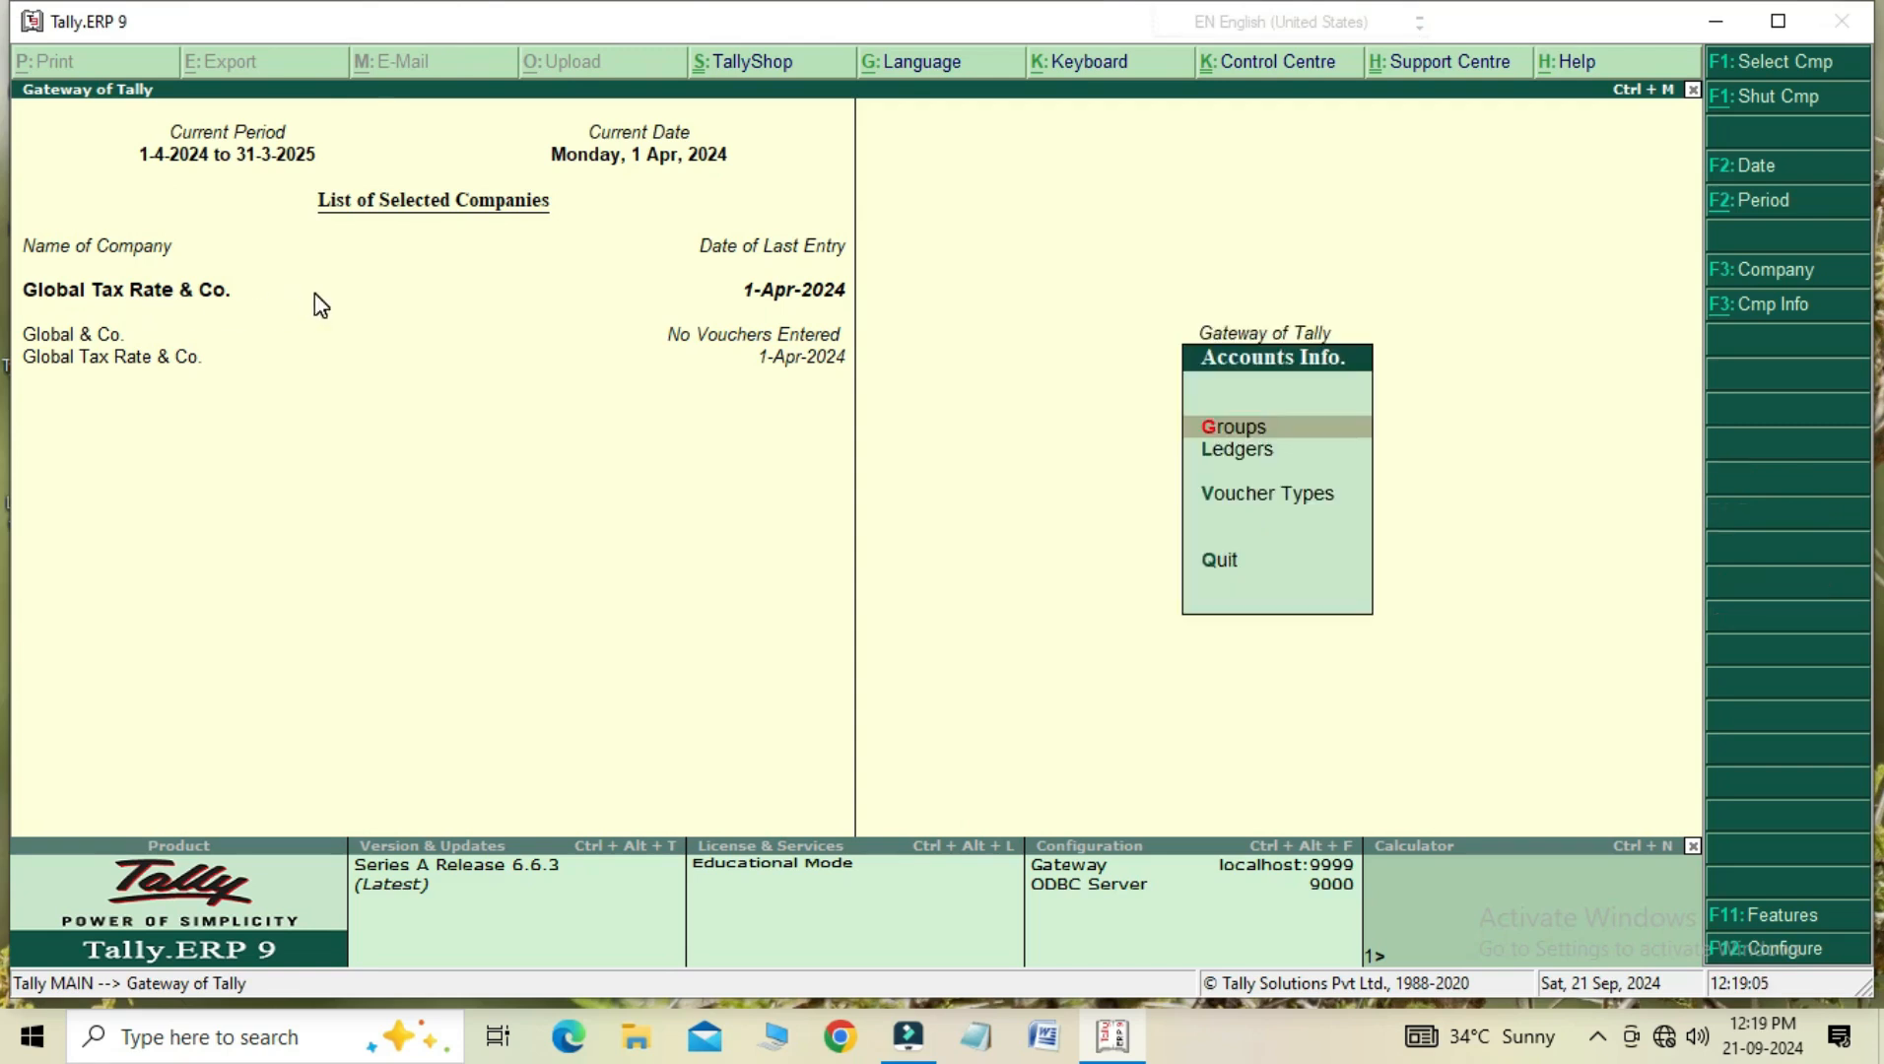
pyautogui.press('Down')
pyautogui.press('Return')
pyautogui.press('Down')
pyautogui.press('Return')
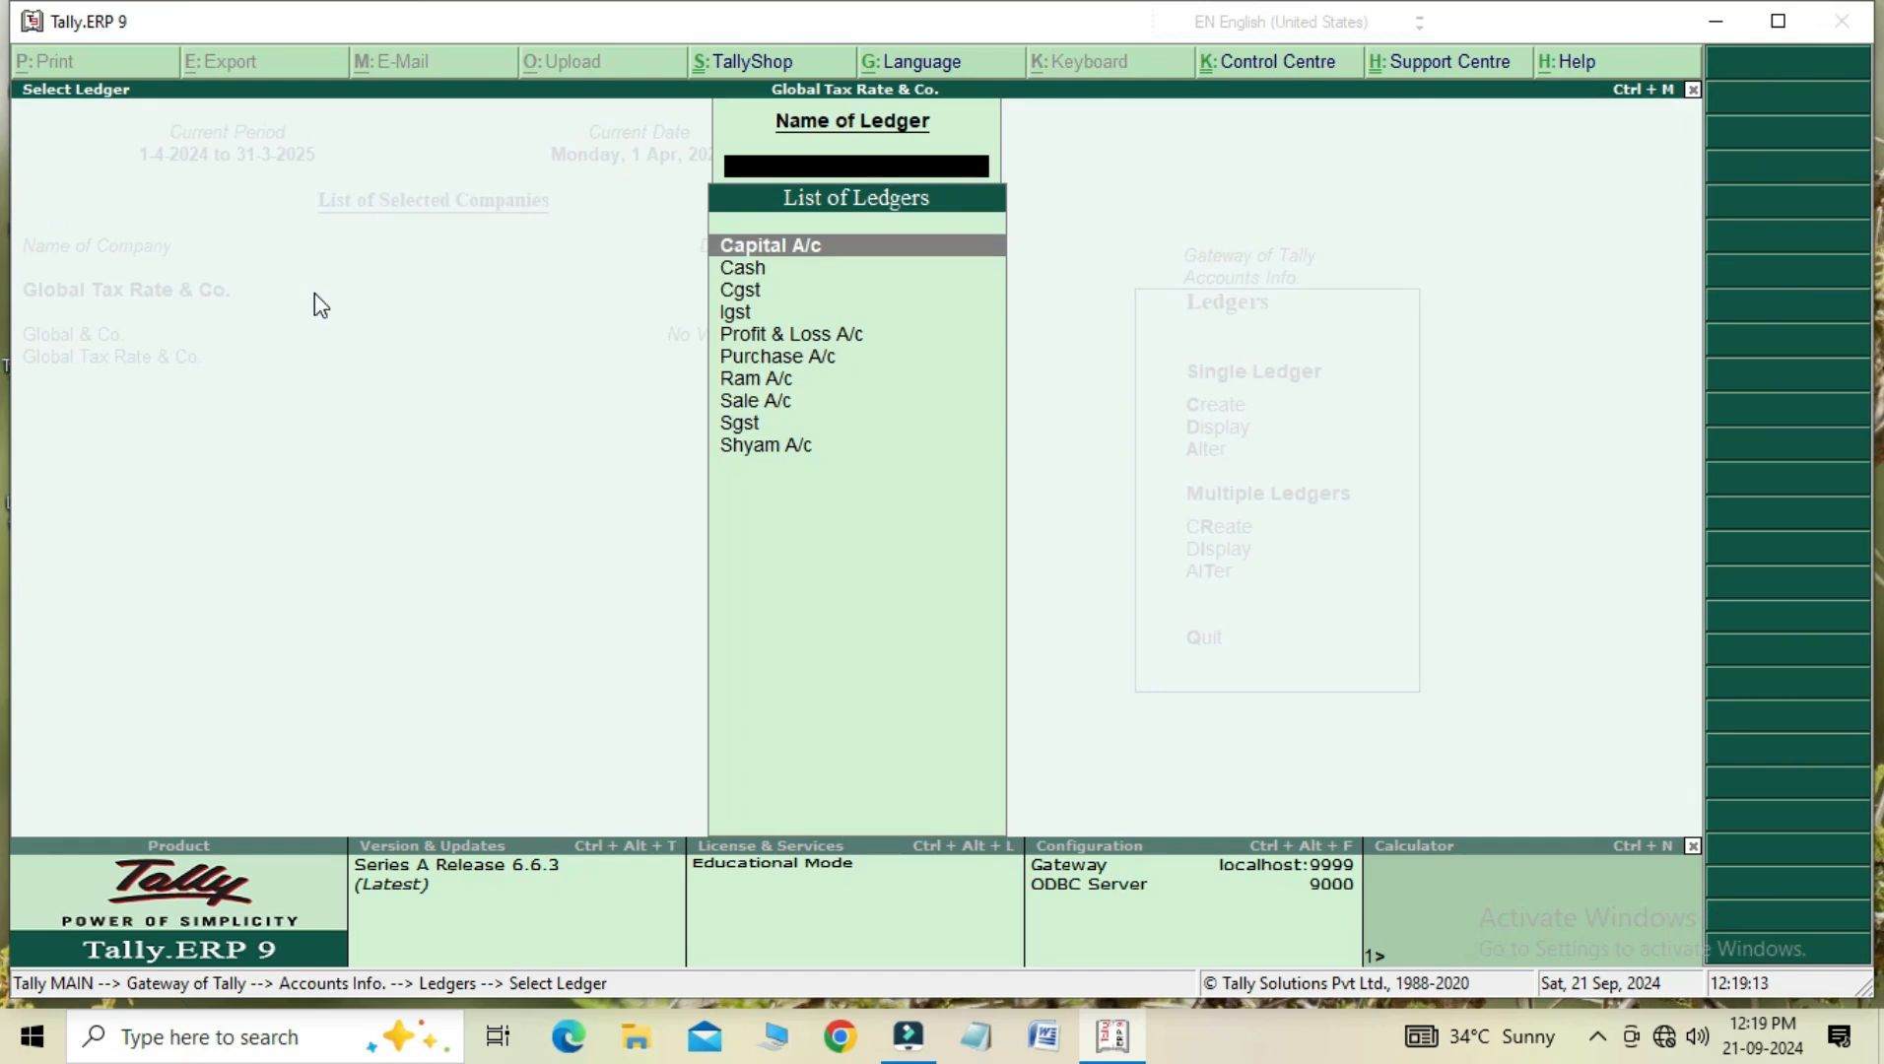
pyautogui.press('Escape')
pyautogui.press('Escape')
pyautogui.press('Escape')
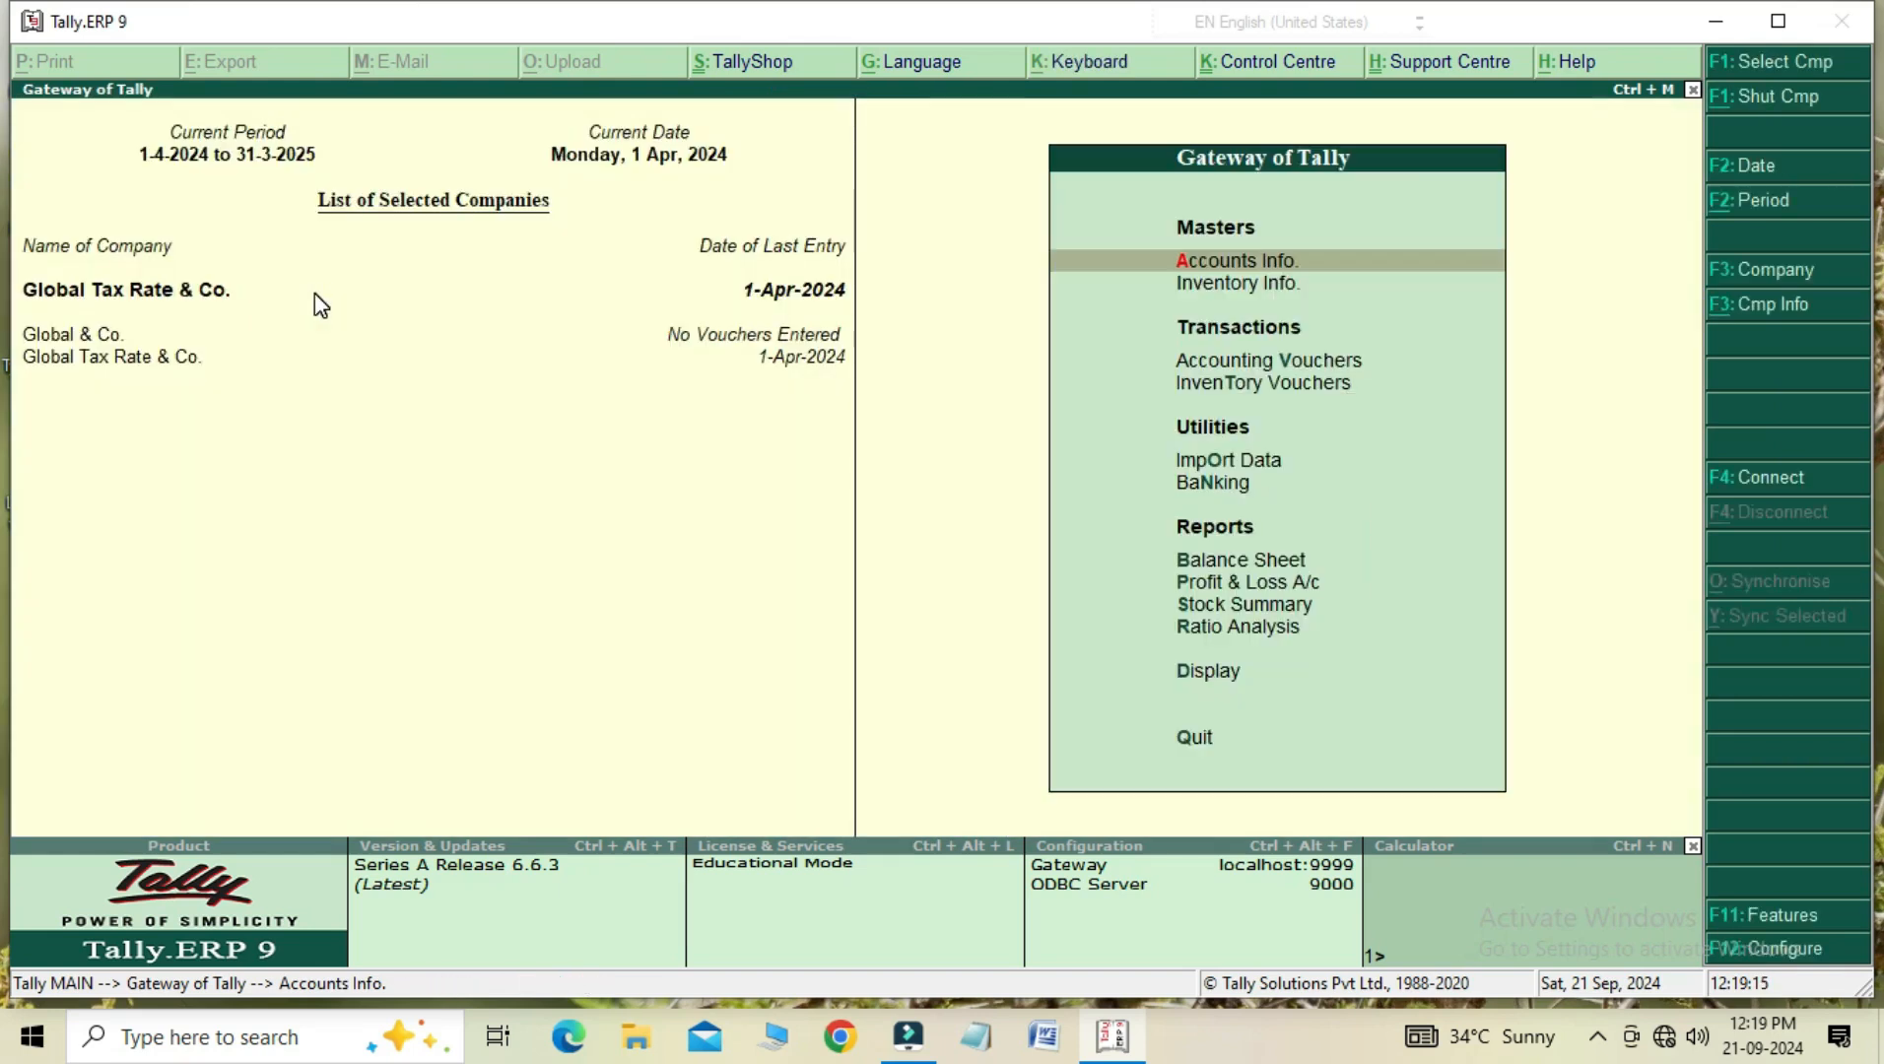
# - Look through the company's list of existing stock items and return to the Gateway of Tally
pyautogui.press('Down')
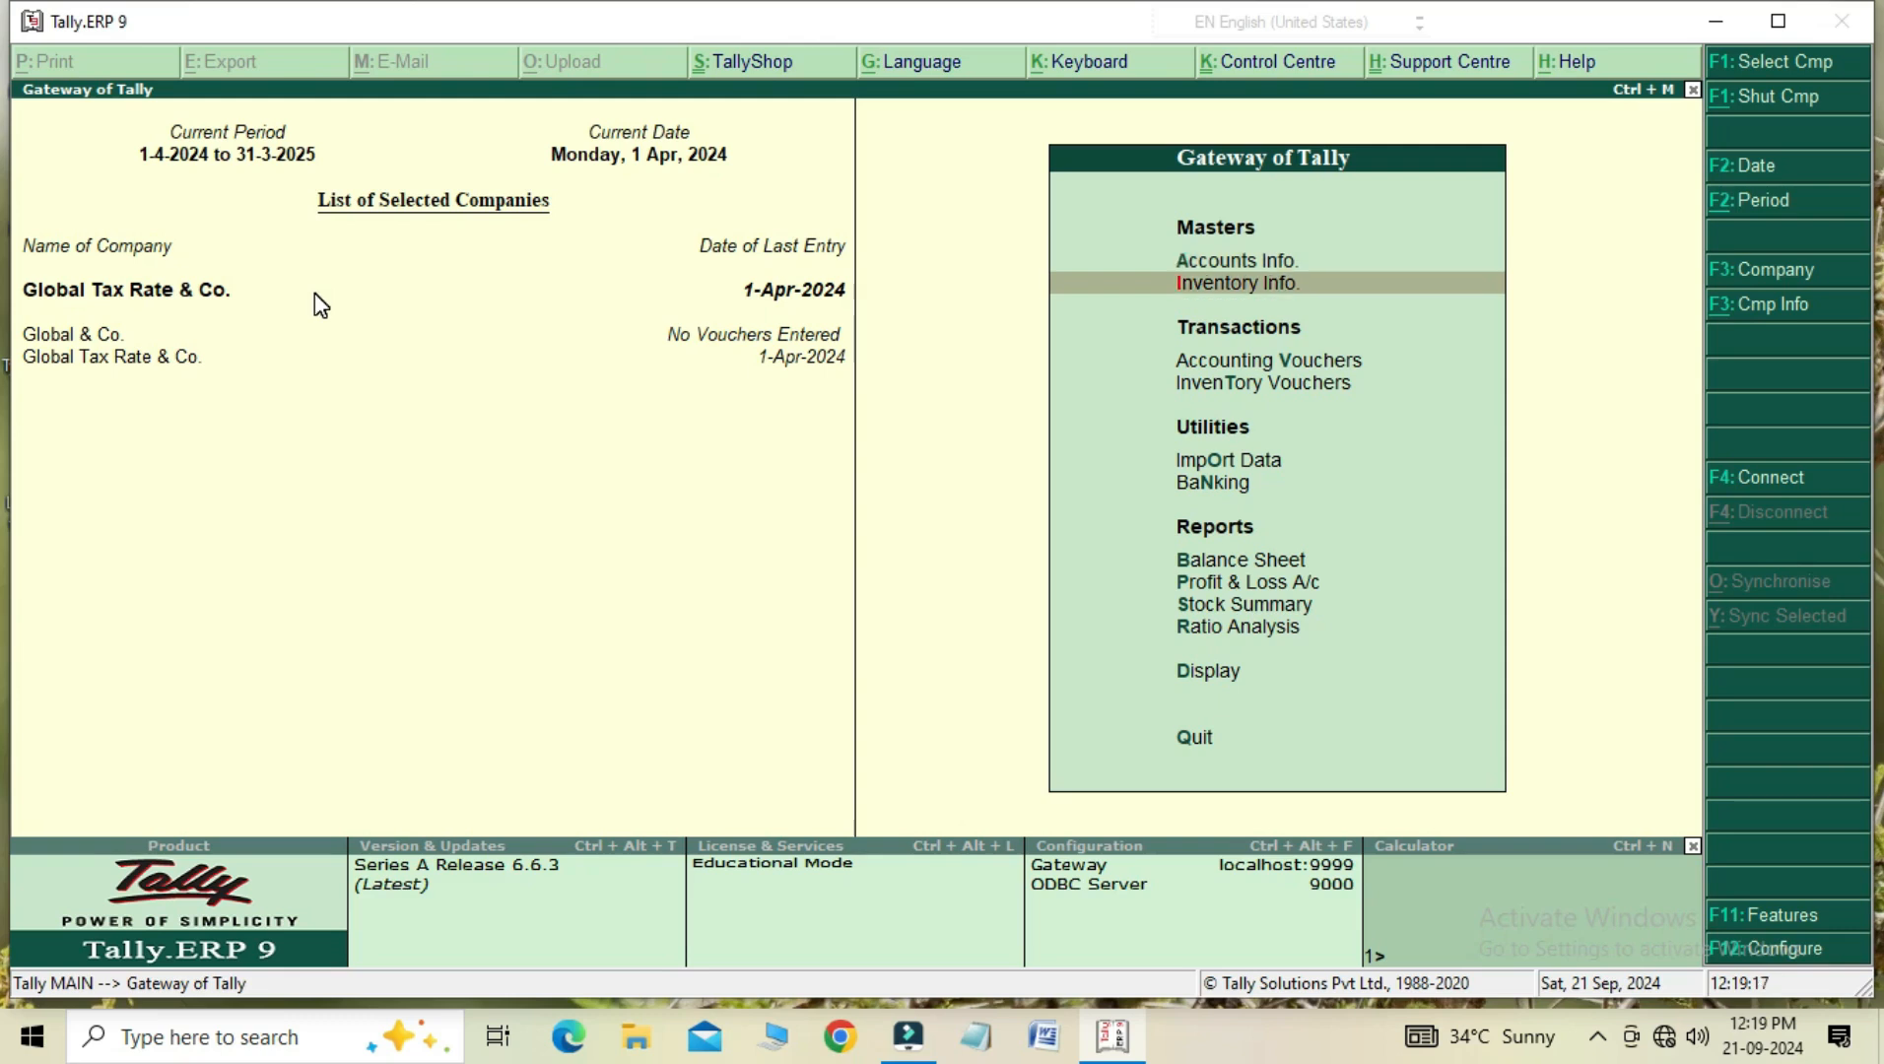
pyautogui.press('Return')
pyautogui.press('Down')
pyautogui.press('Return')
pyautogui.press('Down')
pyautogui.press('Return')
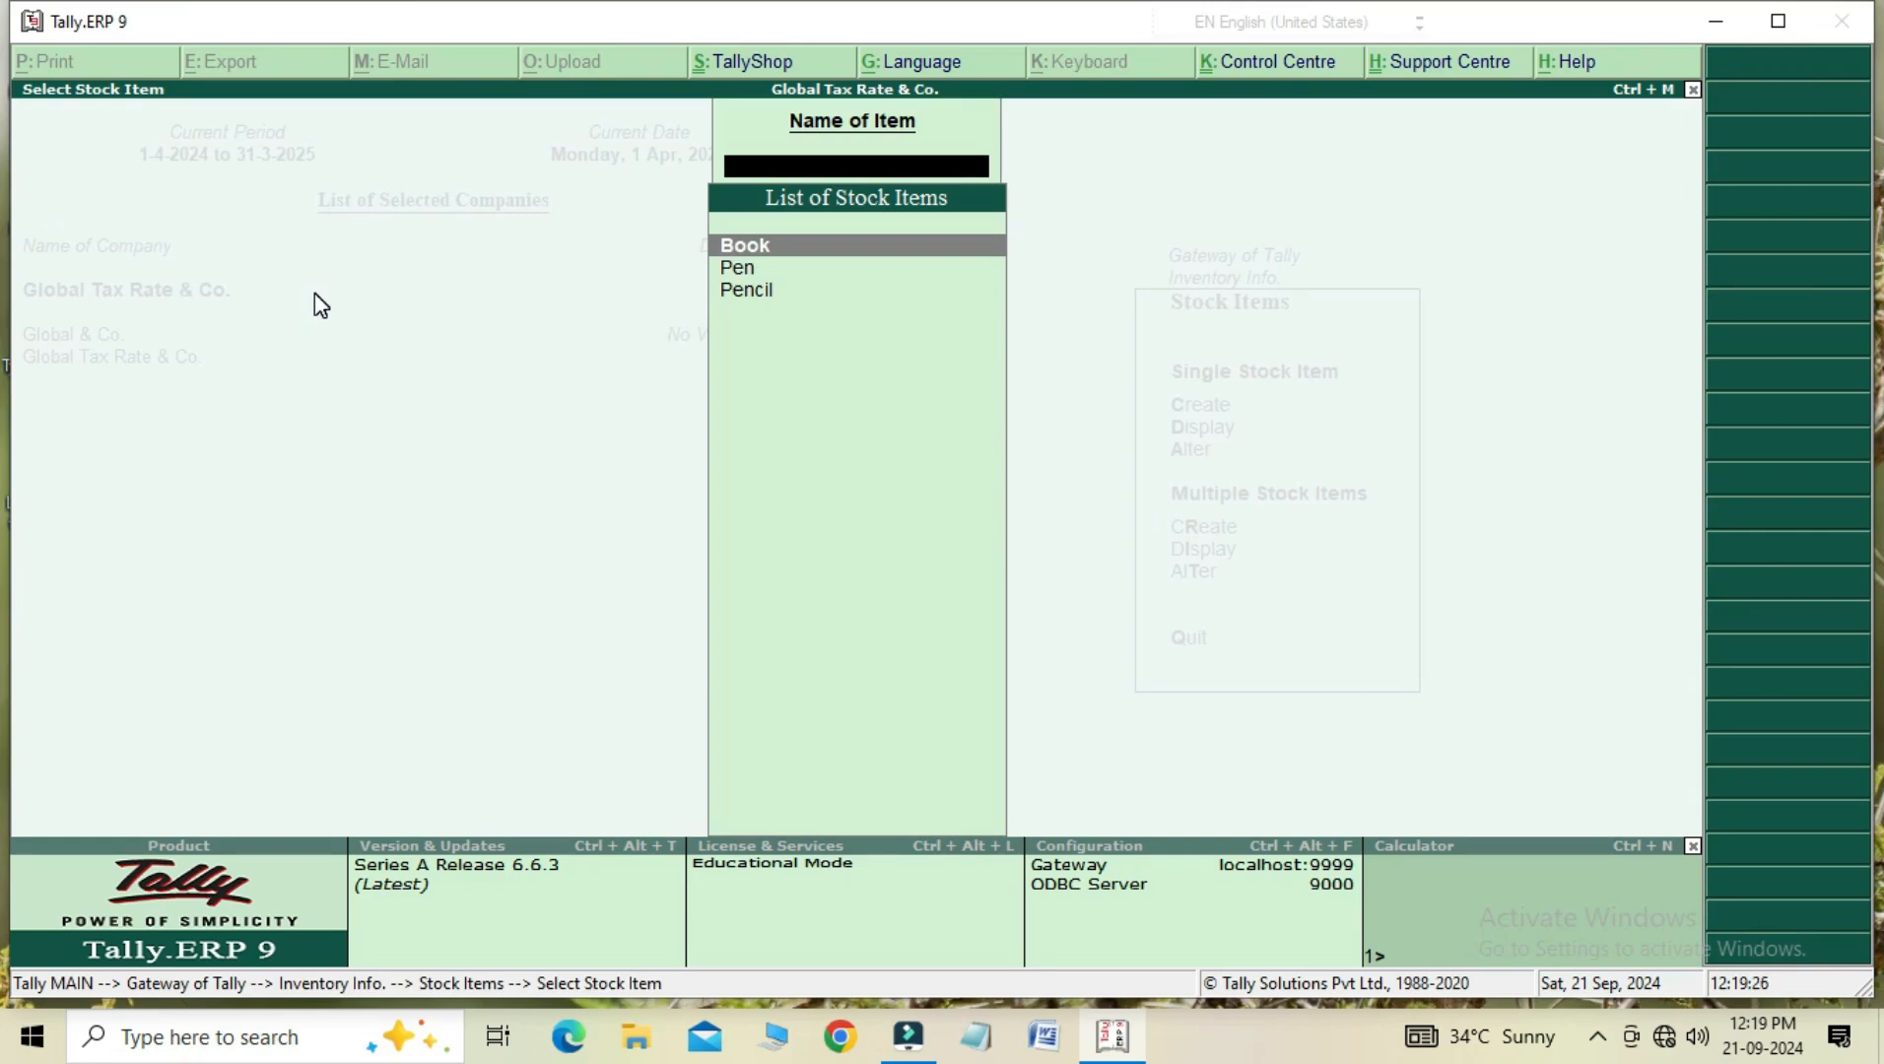
pyautogui.press('Escape')
pyautogui.press('Escape')
pyautogui.press('Escape')
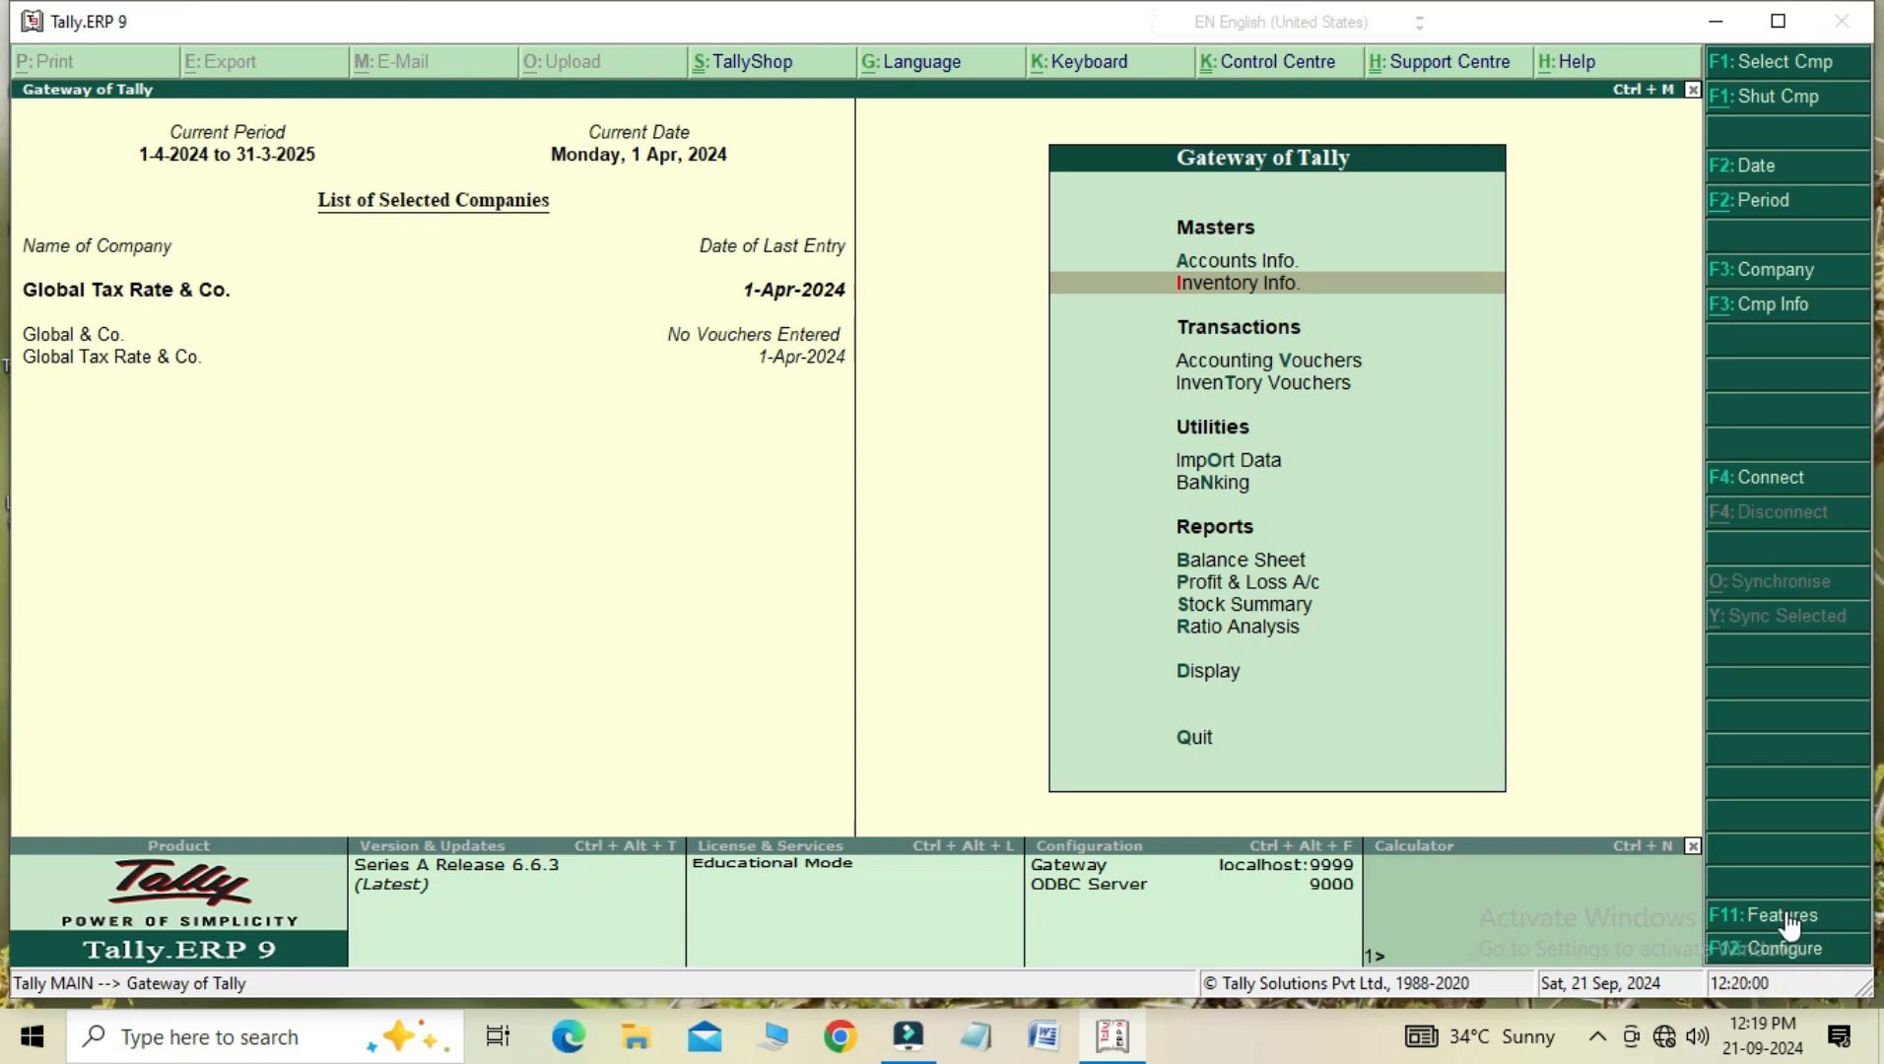
# - Examine the Accounting Features of Global Tax Rate & Co. for the zero-valued transactions option, and leave without saving changes
pyautogui.press('F11')
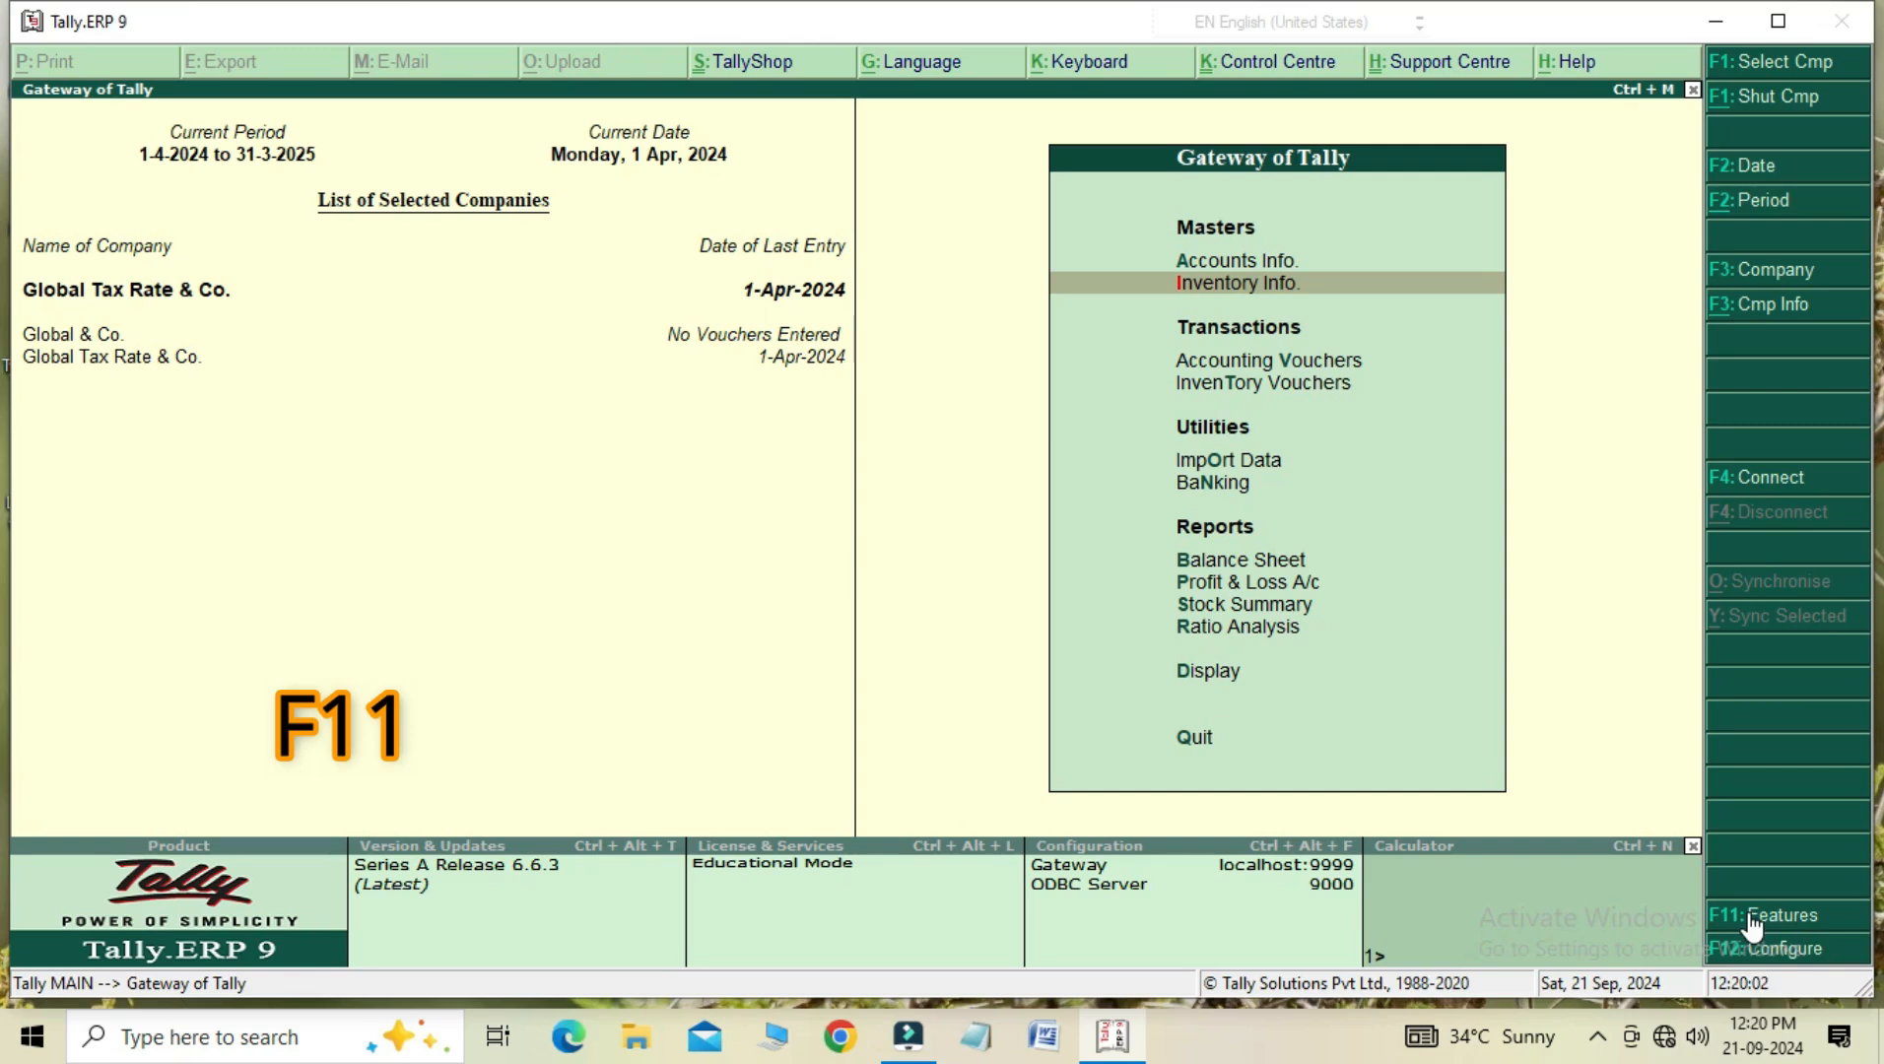
pyautogui.click(1750, 917)
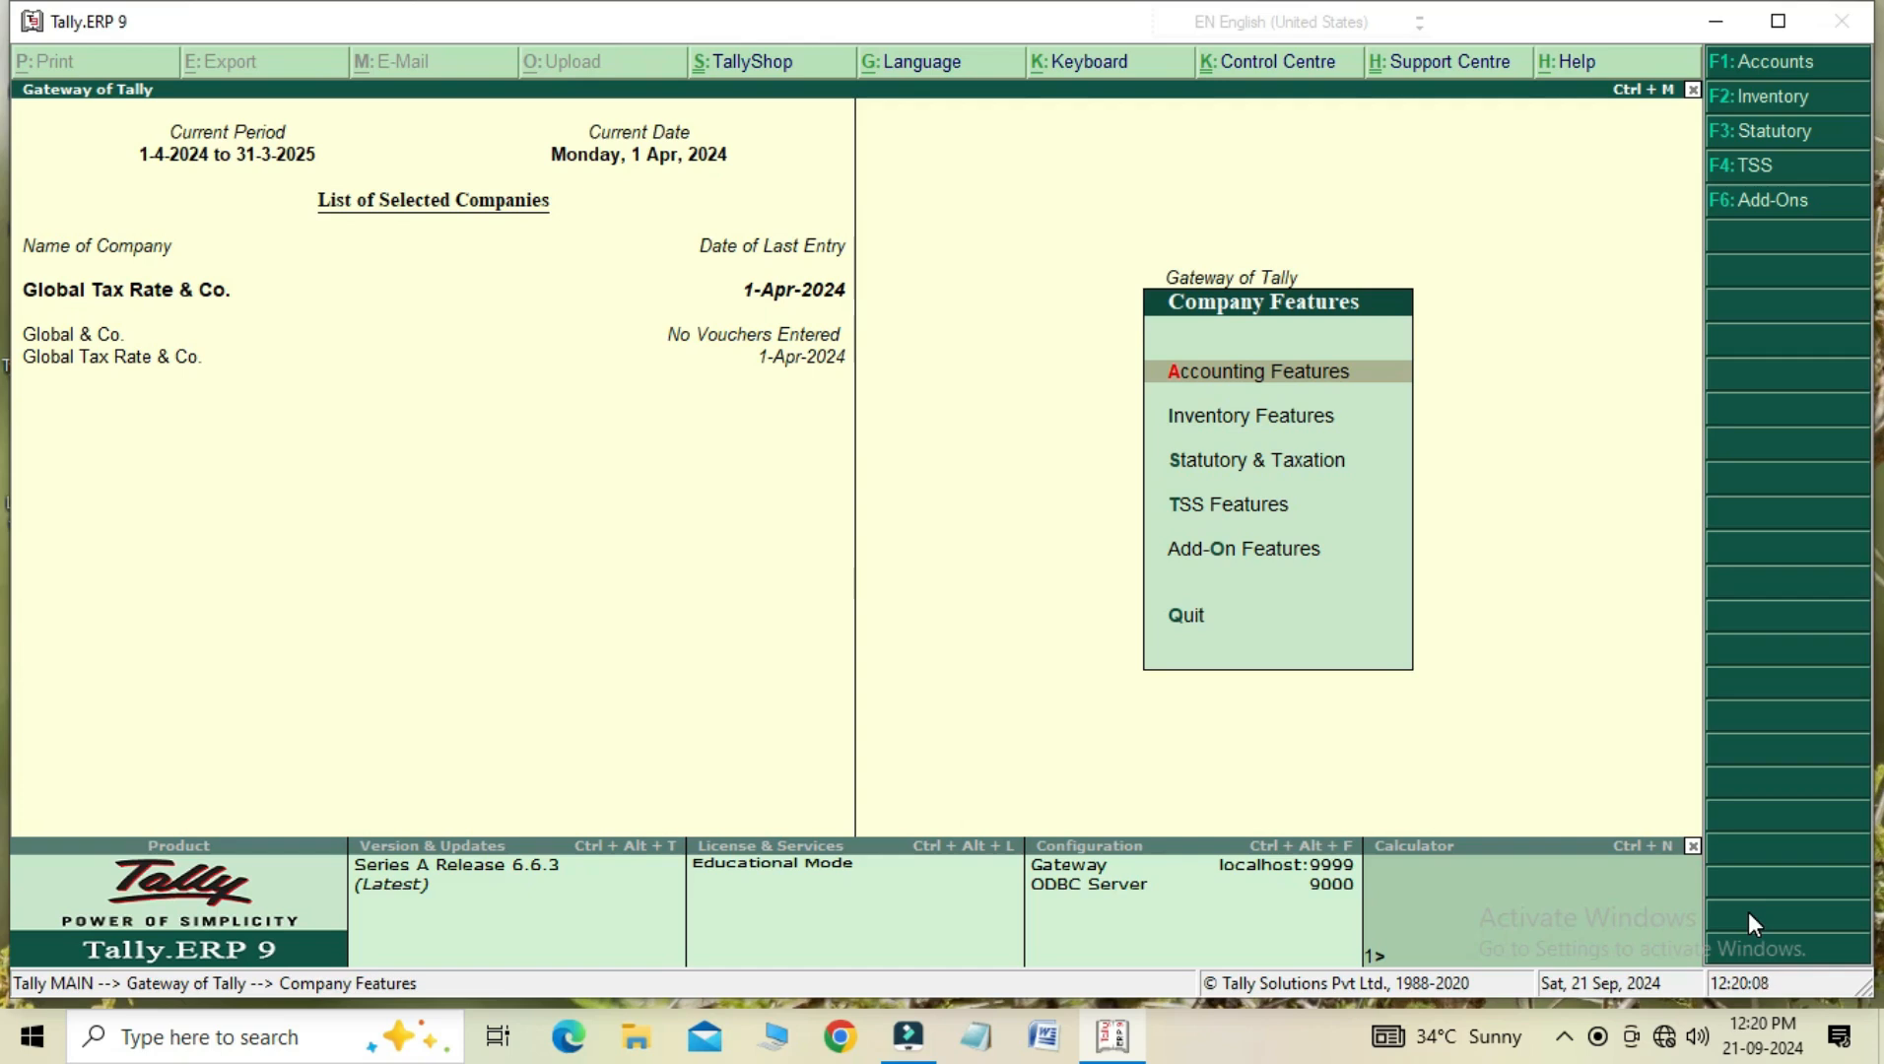
pyautogui.press('Return')
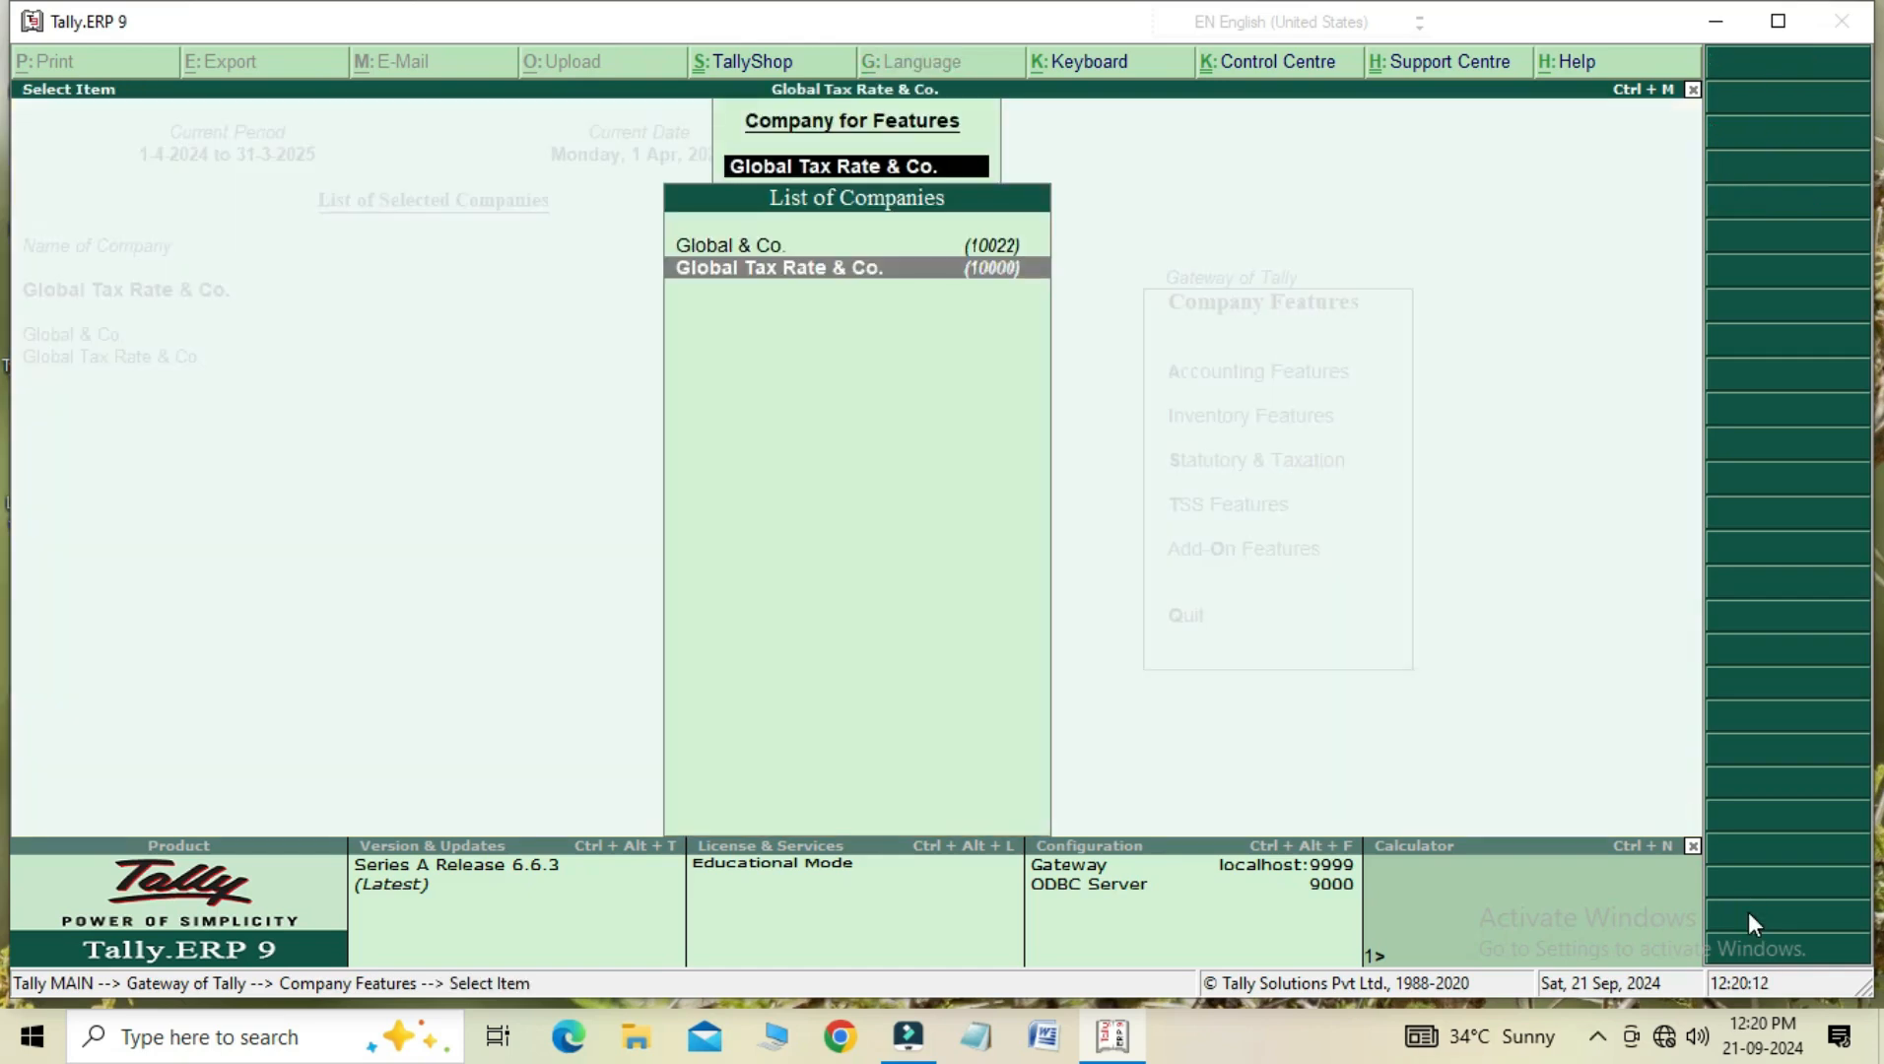
pyautogui.press('Return')
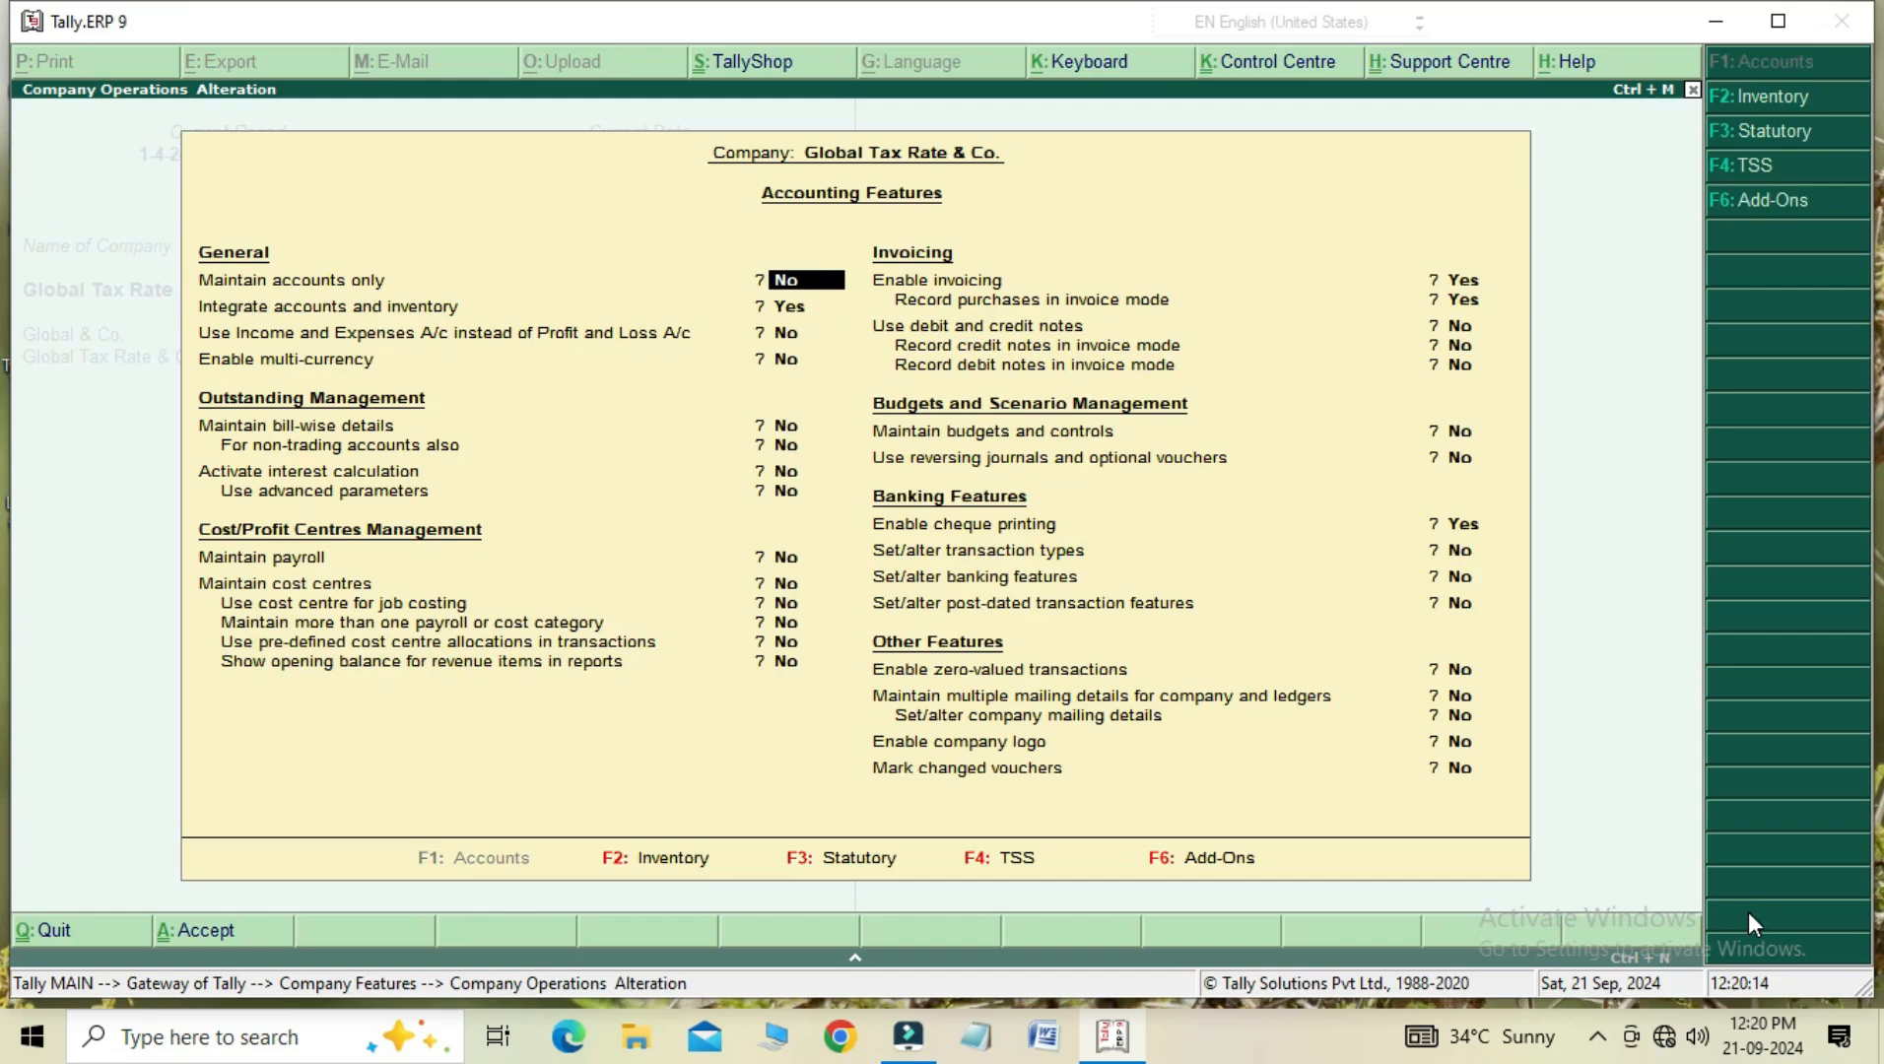
pyautogui.press('Return')
pyautogui.press('Return')
pyautogui.press('Return')
pyautogui.press('Return')
pyautogui.press('Return')
pyautogui.press('Return')
pyautogui.press('Return')
pyautogui.press('Return')
pyautogui.press('Return')
pyautogui.press('Return')
pyautogui.press('Return')
pyautogui.press('Return')
pyautogui.press('Return')
pyautogui.press('Return')
pyautogui.press('Return')
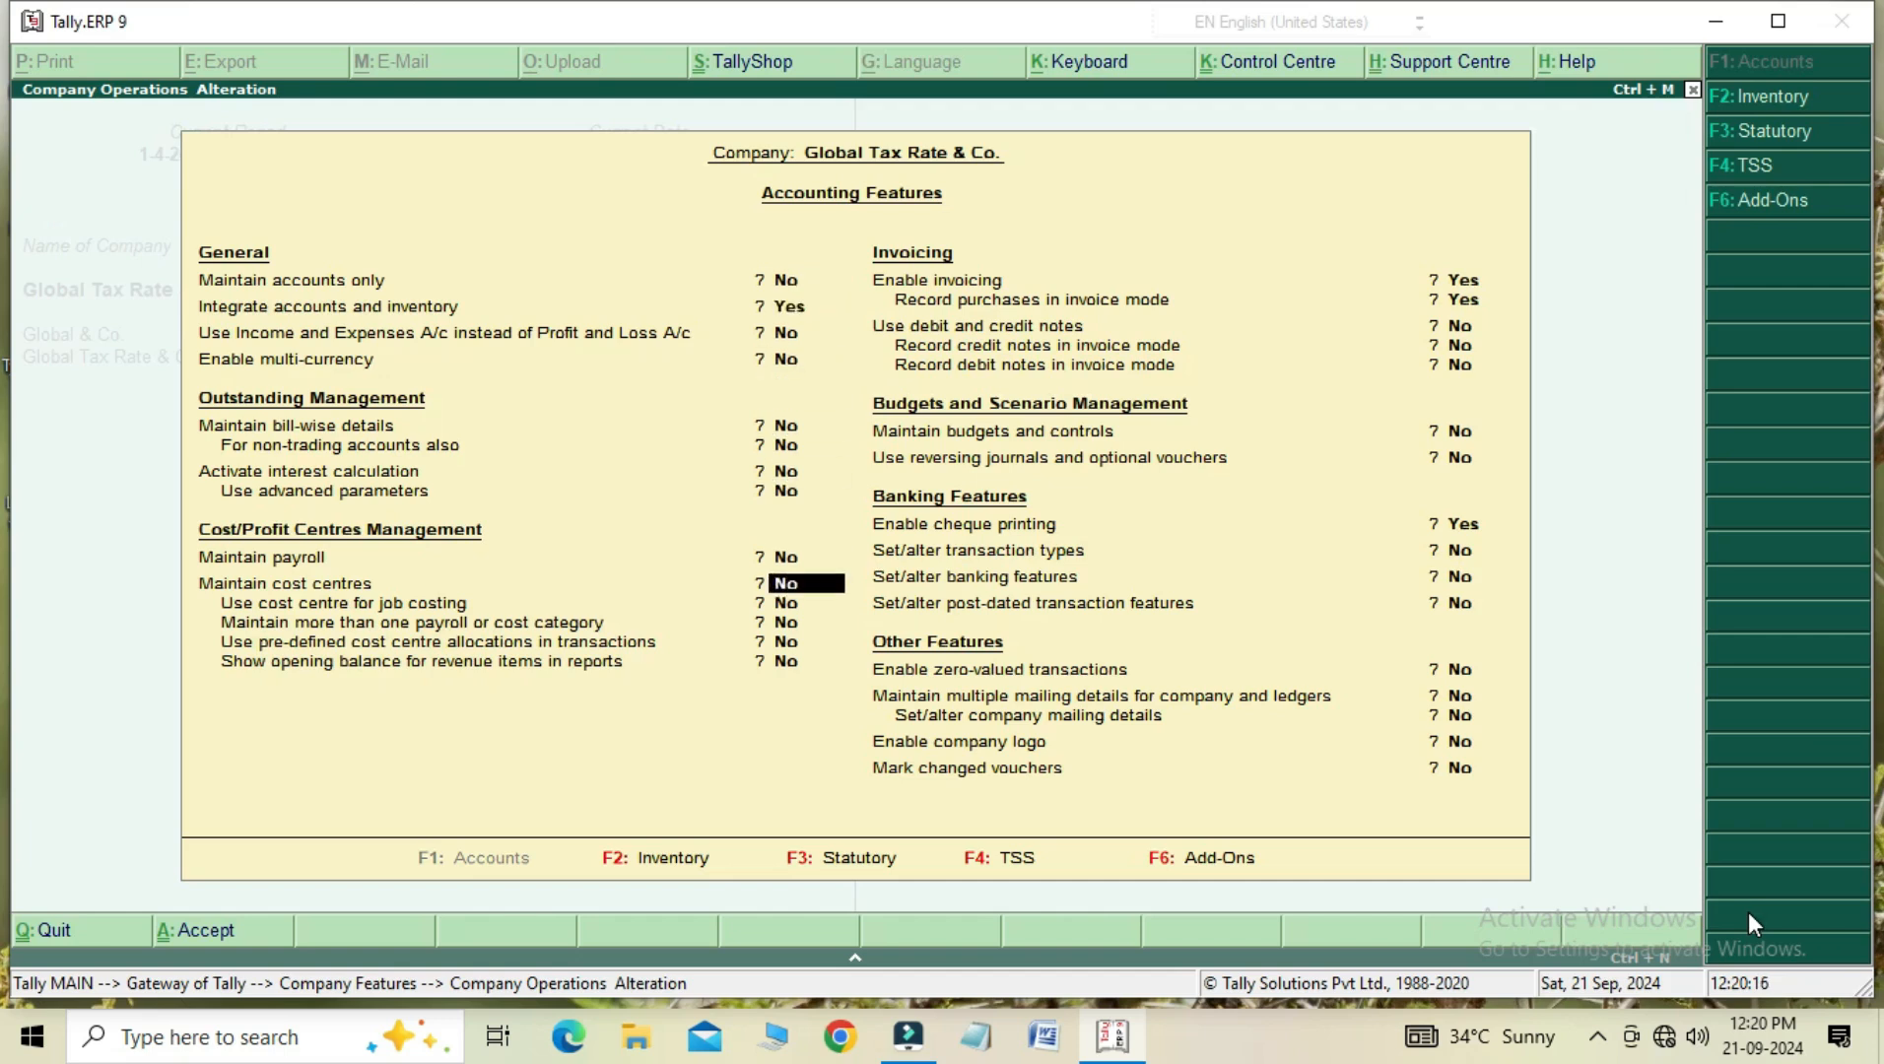
pyautogui.press('Return')
pyautogui.press('Return')
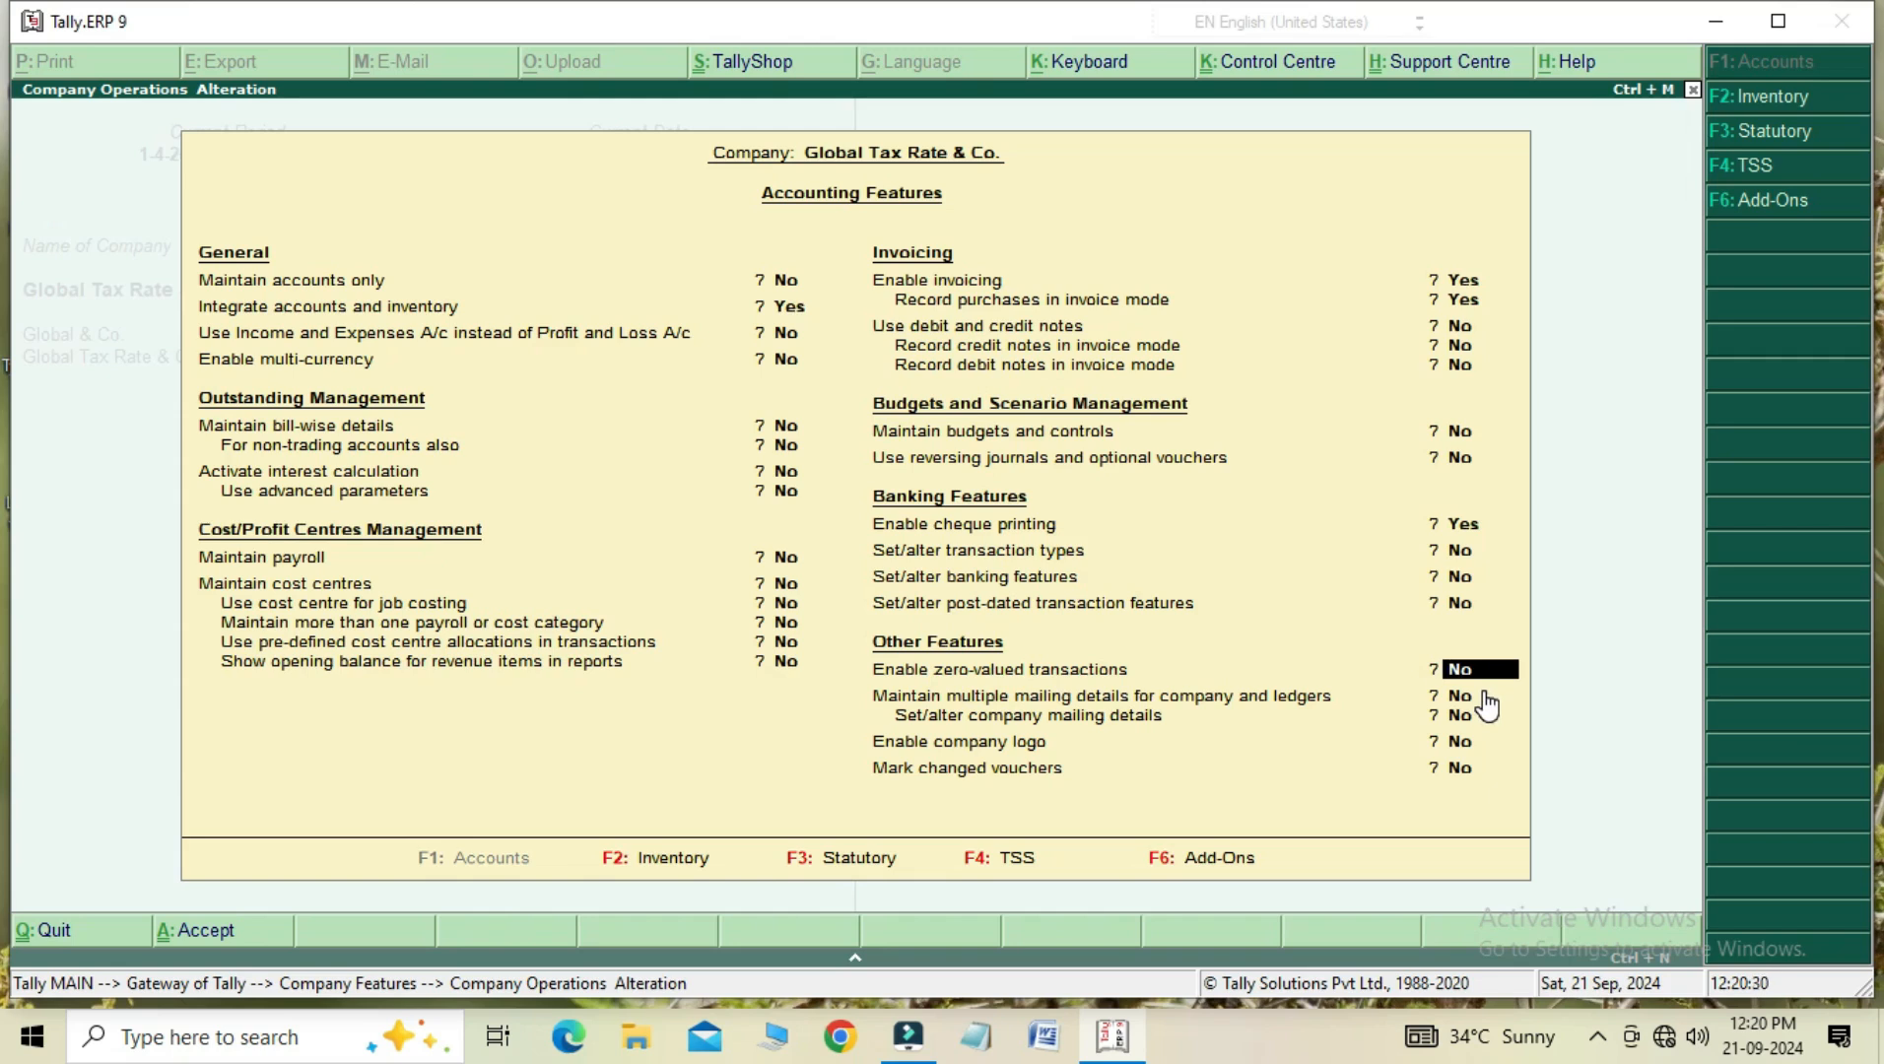
pyautogui.press('BackSpace')
pyautogui.press('Escape')
pyautogui.press('y')
pyautogui.press('Escape')
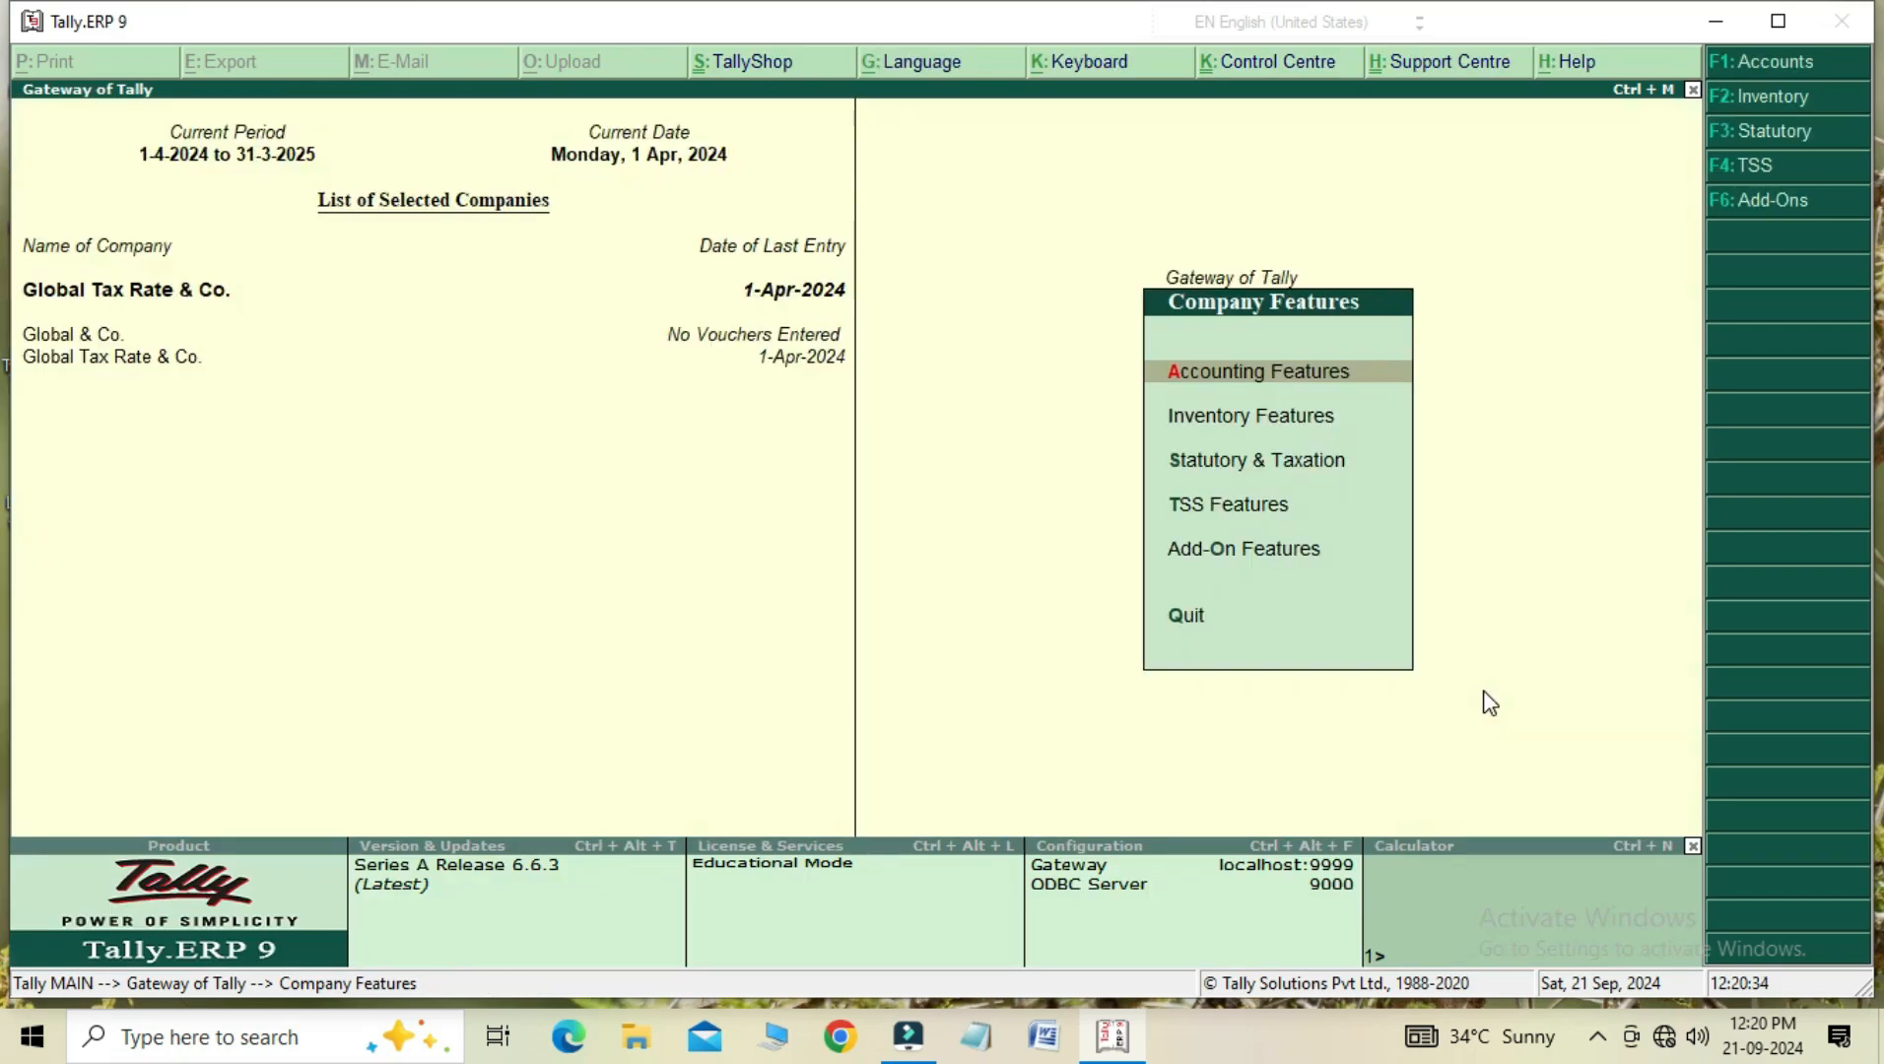
# - Enable zero-valued transactions in the Inventory Features of Global Tax Rate & Co., save, and return to the Gateway of Tally
pyautogui.press('Down')
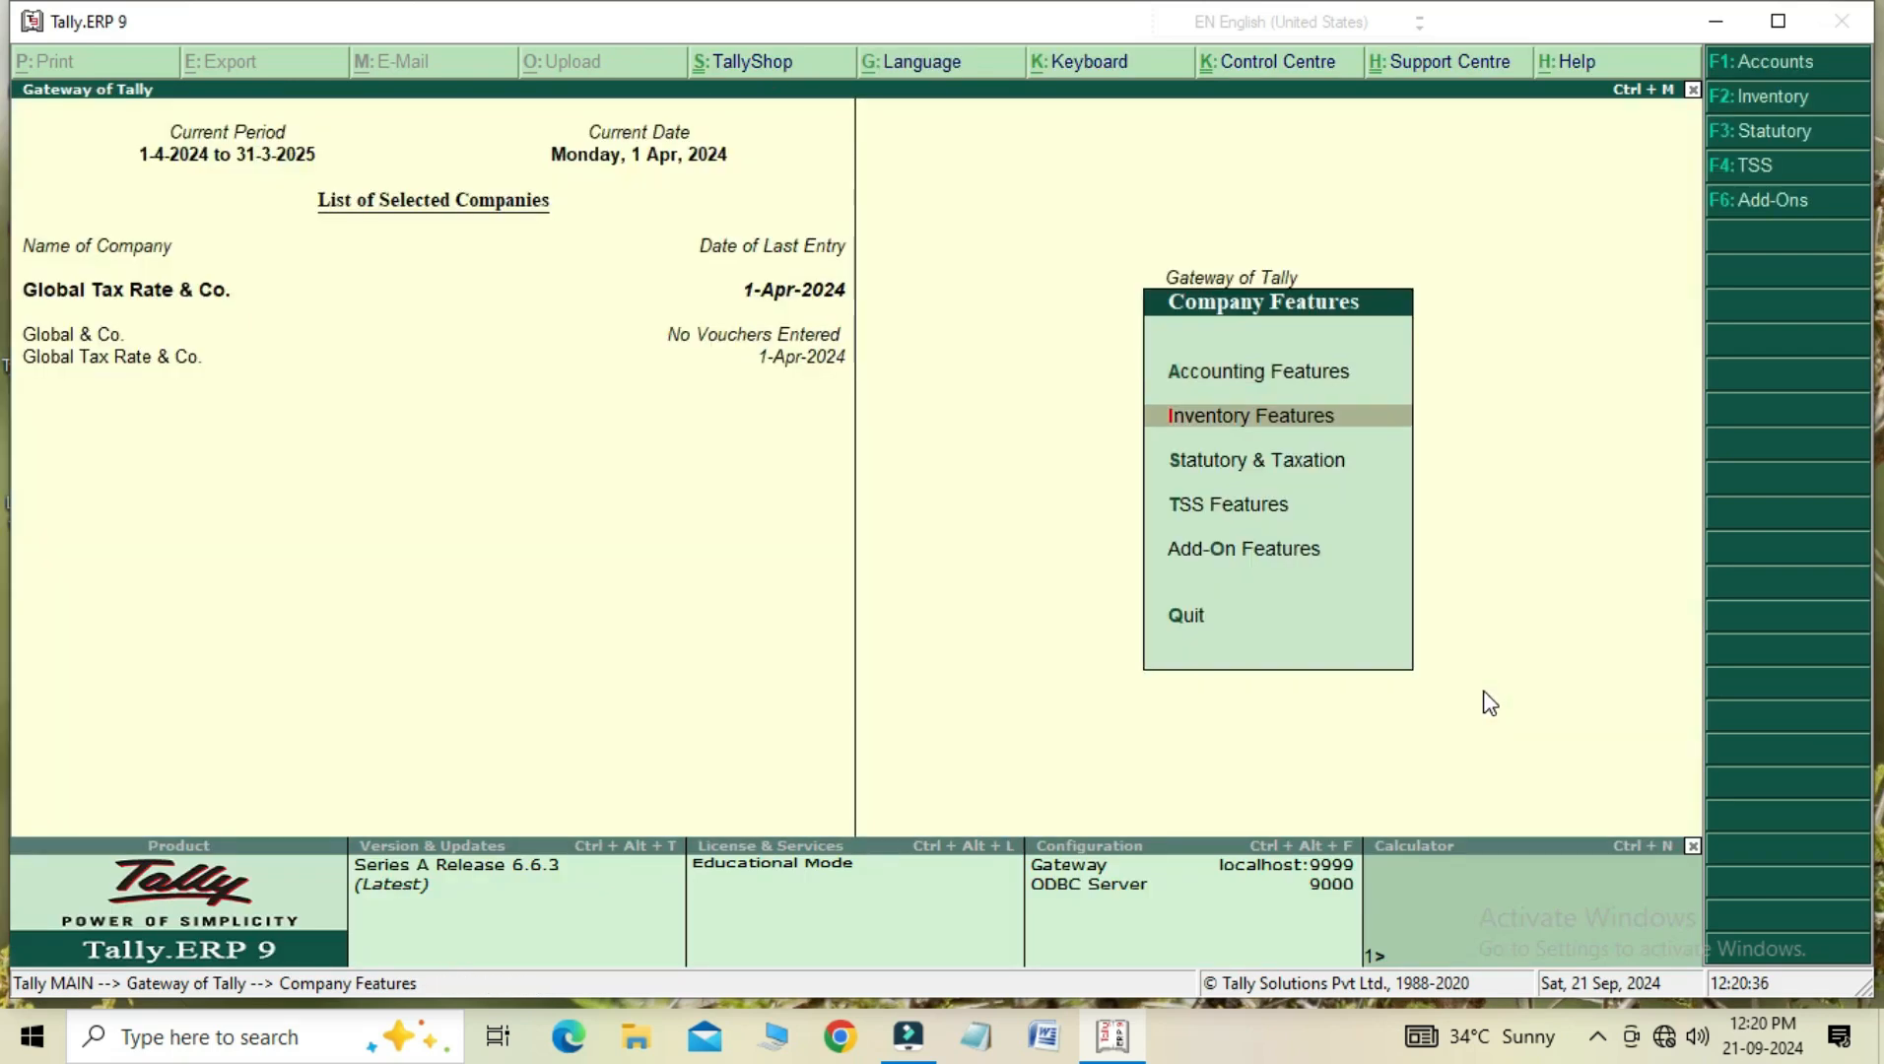
pyautogui.press('Return')
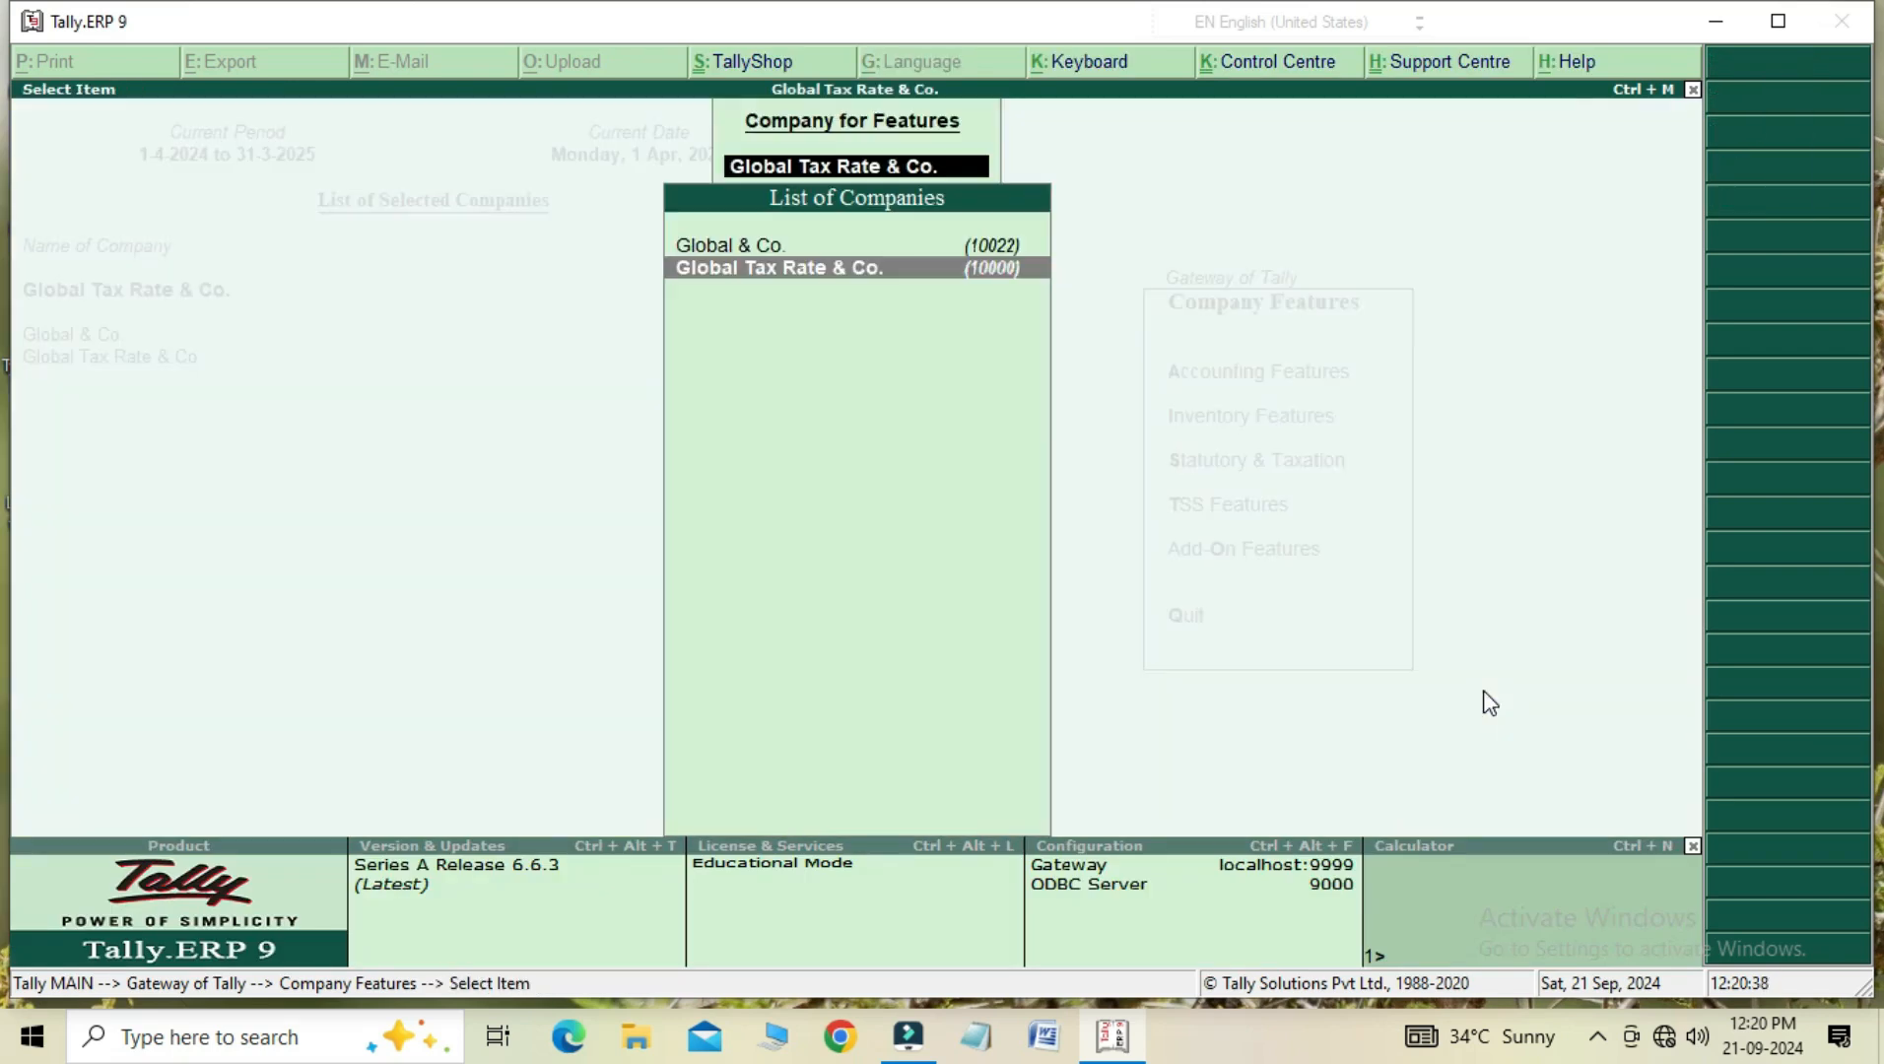
pyautogui.press('Return')
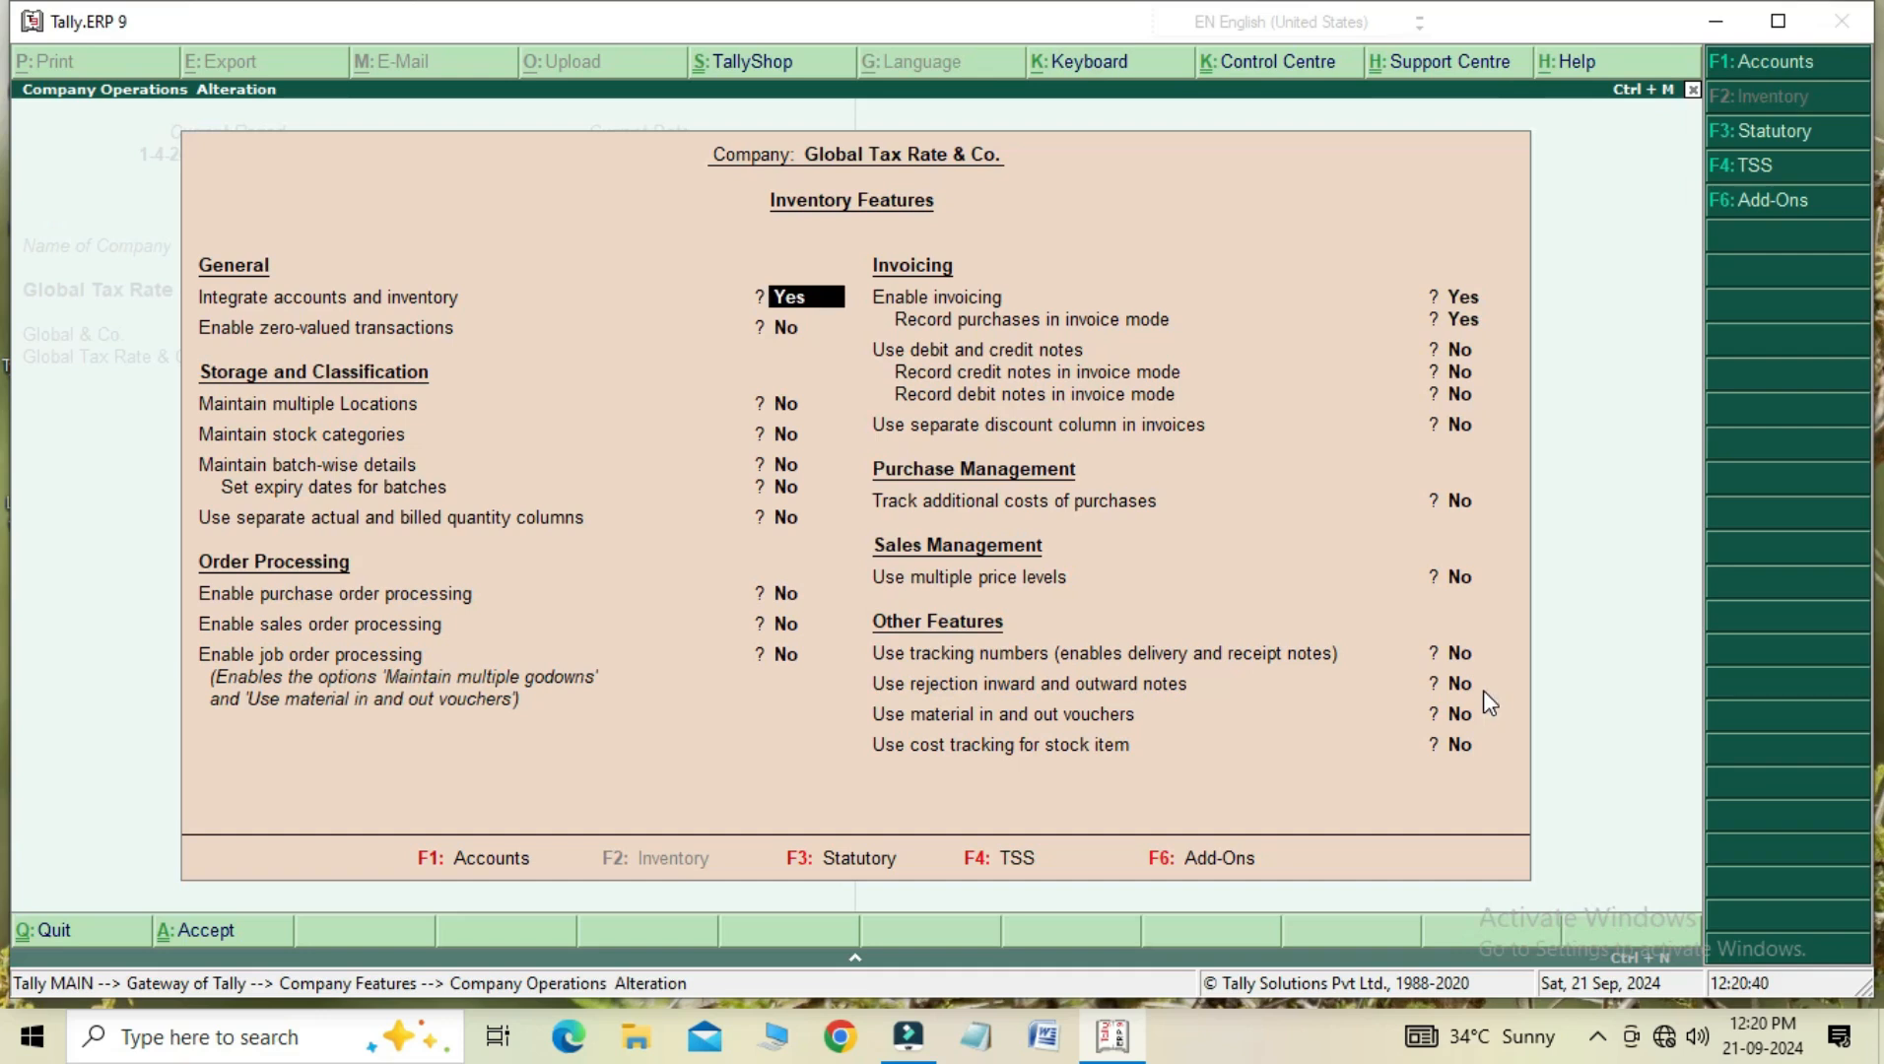
pyautogui.press('Return')
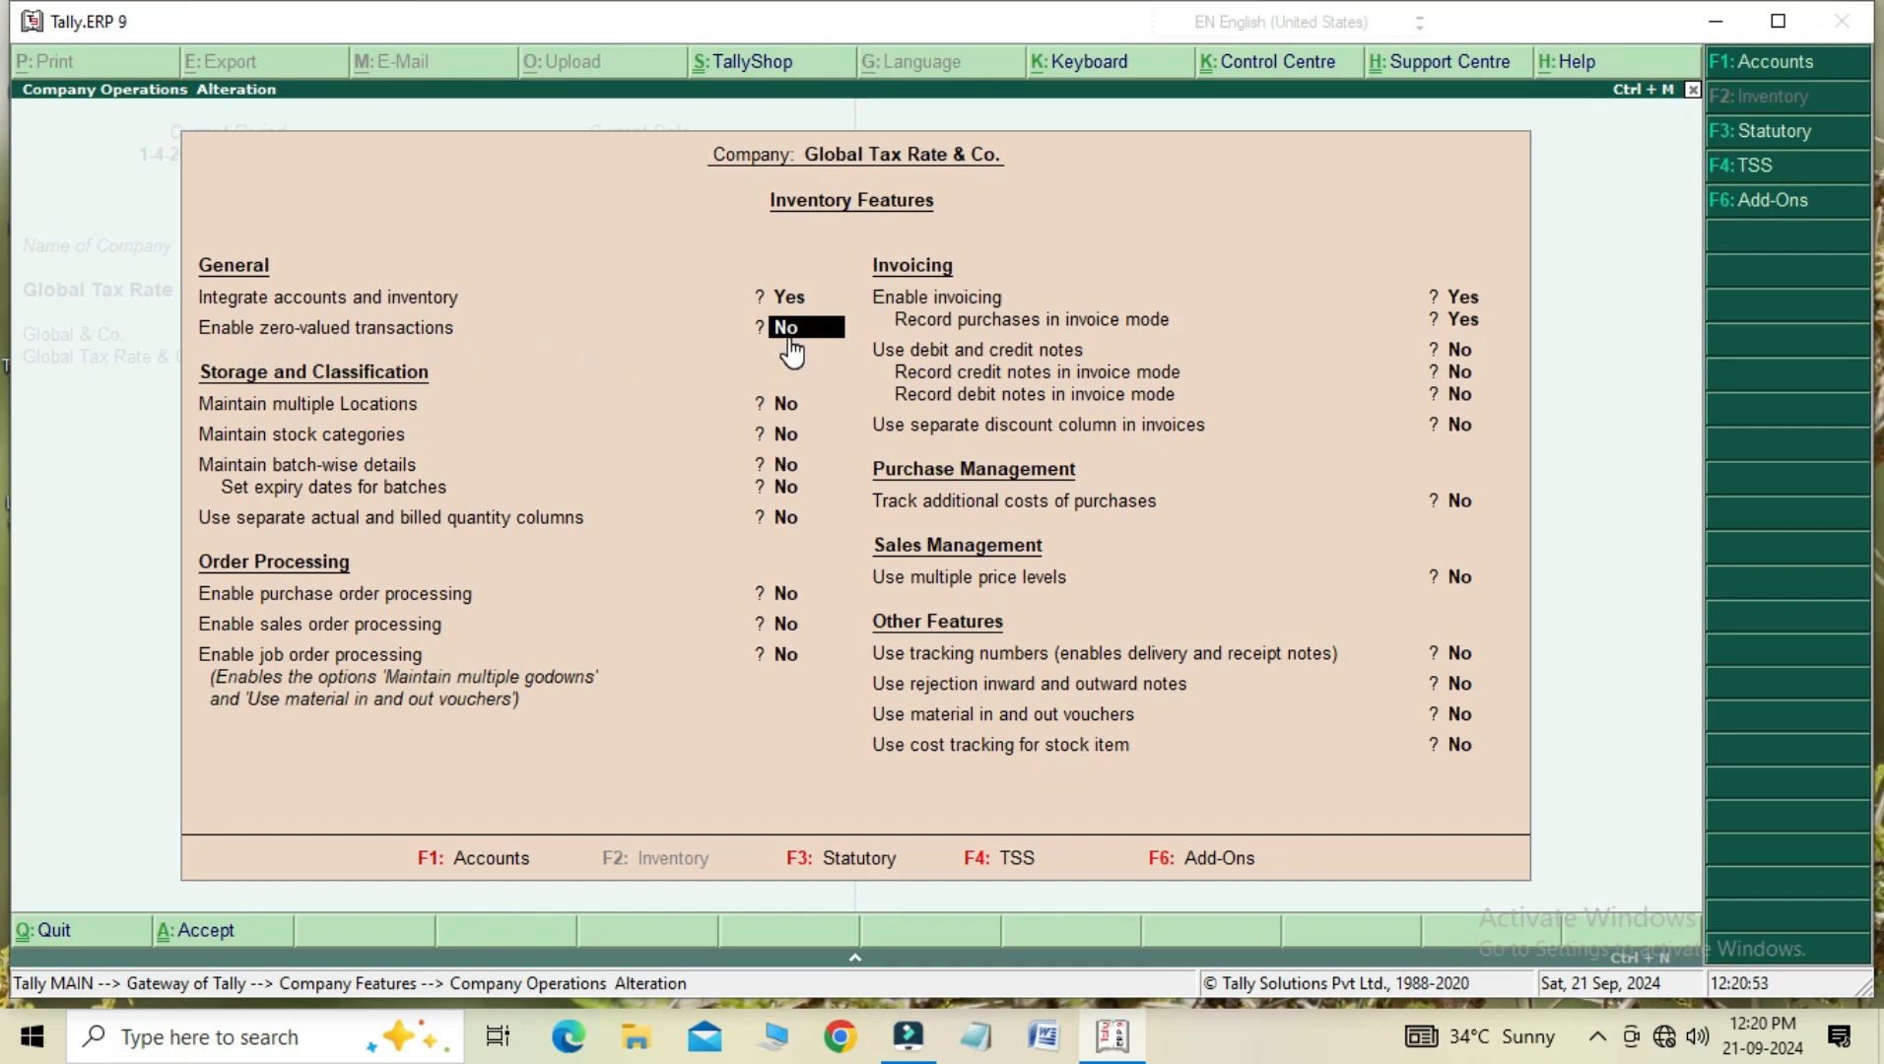
pyautogui.press('y')
pyautogui.press('Return')
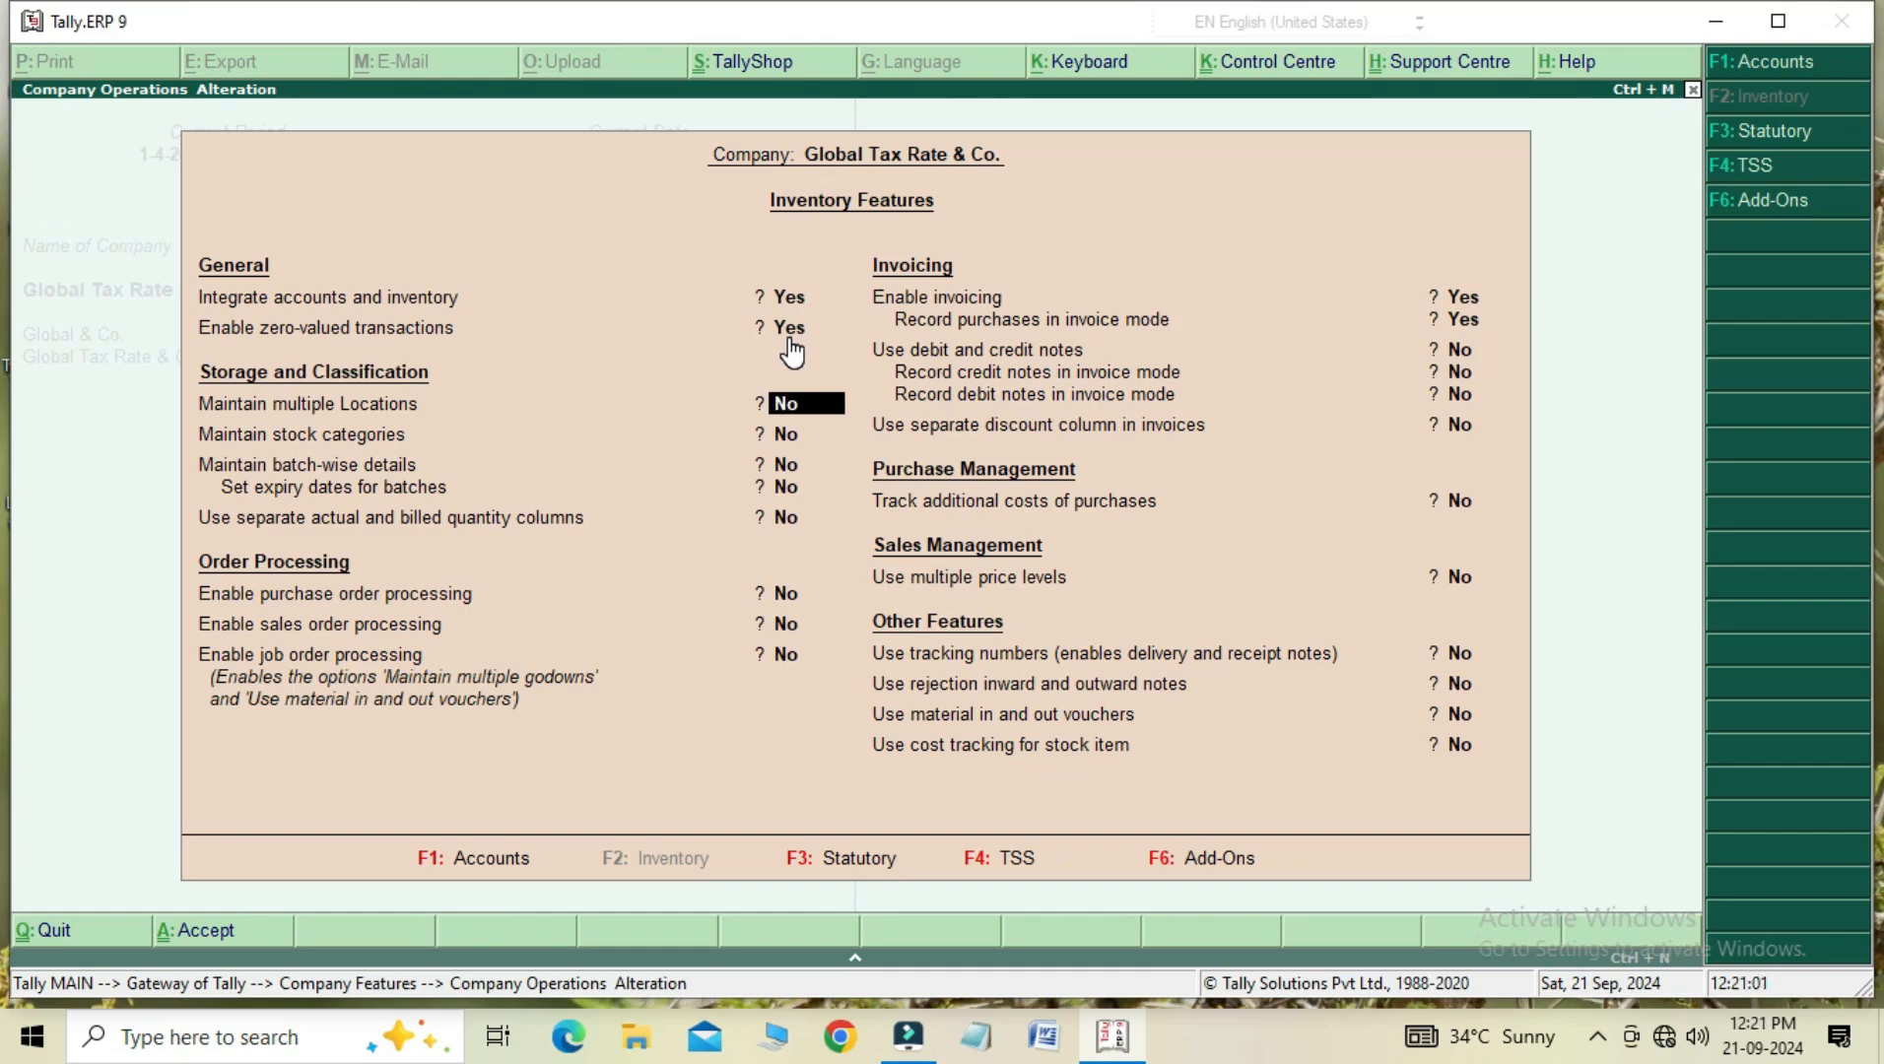
pyautogui.click(788, 335)
pyautogui.hotkey('ctrl', 'a')
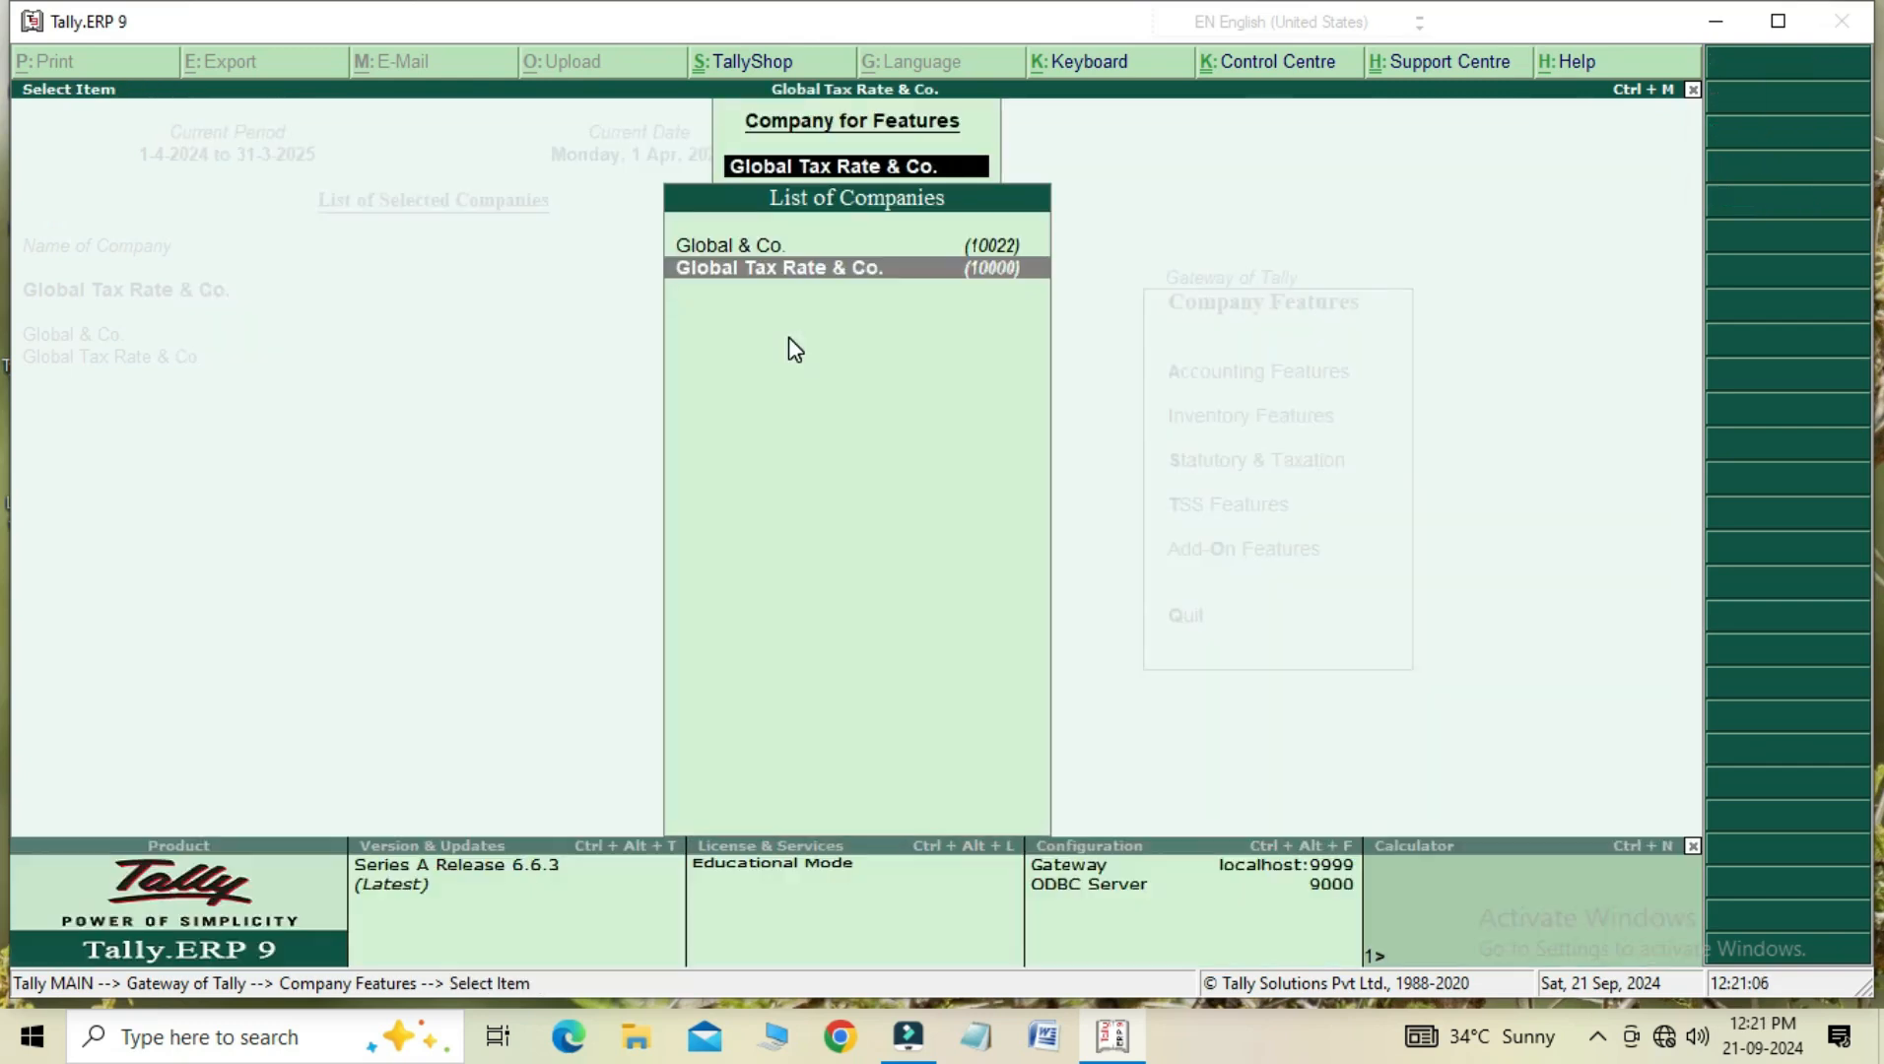
pyautogui.press('Escape')
pyautogui.press('Escape')
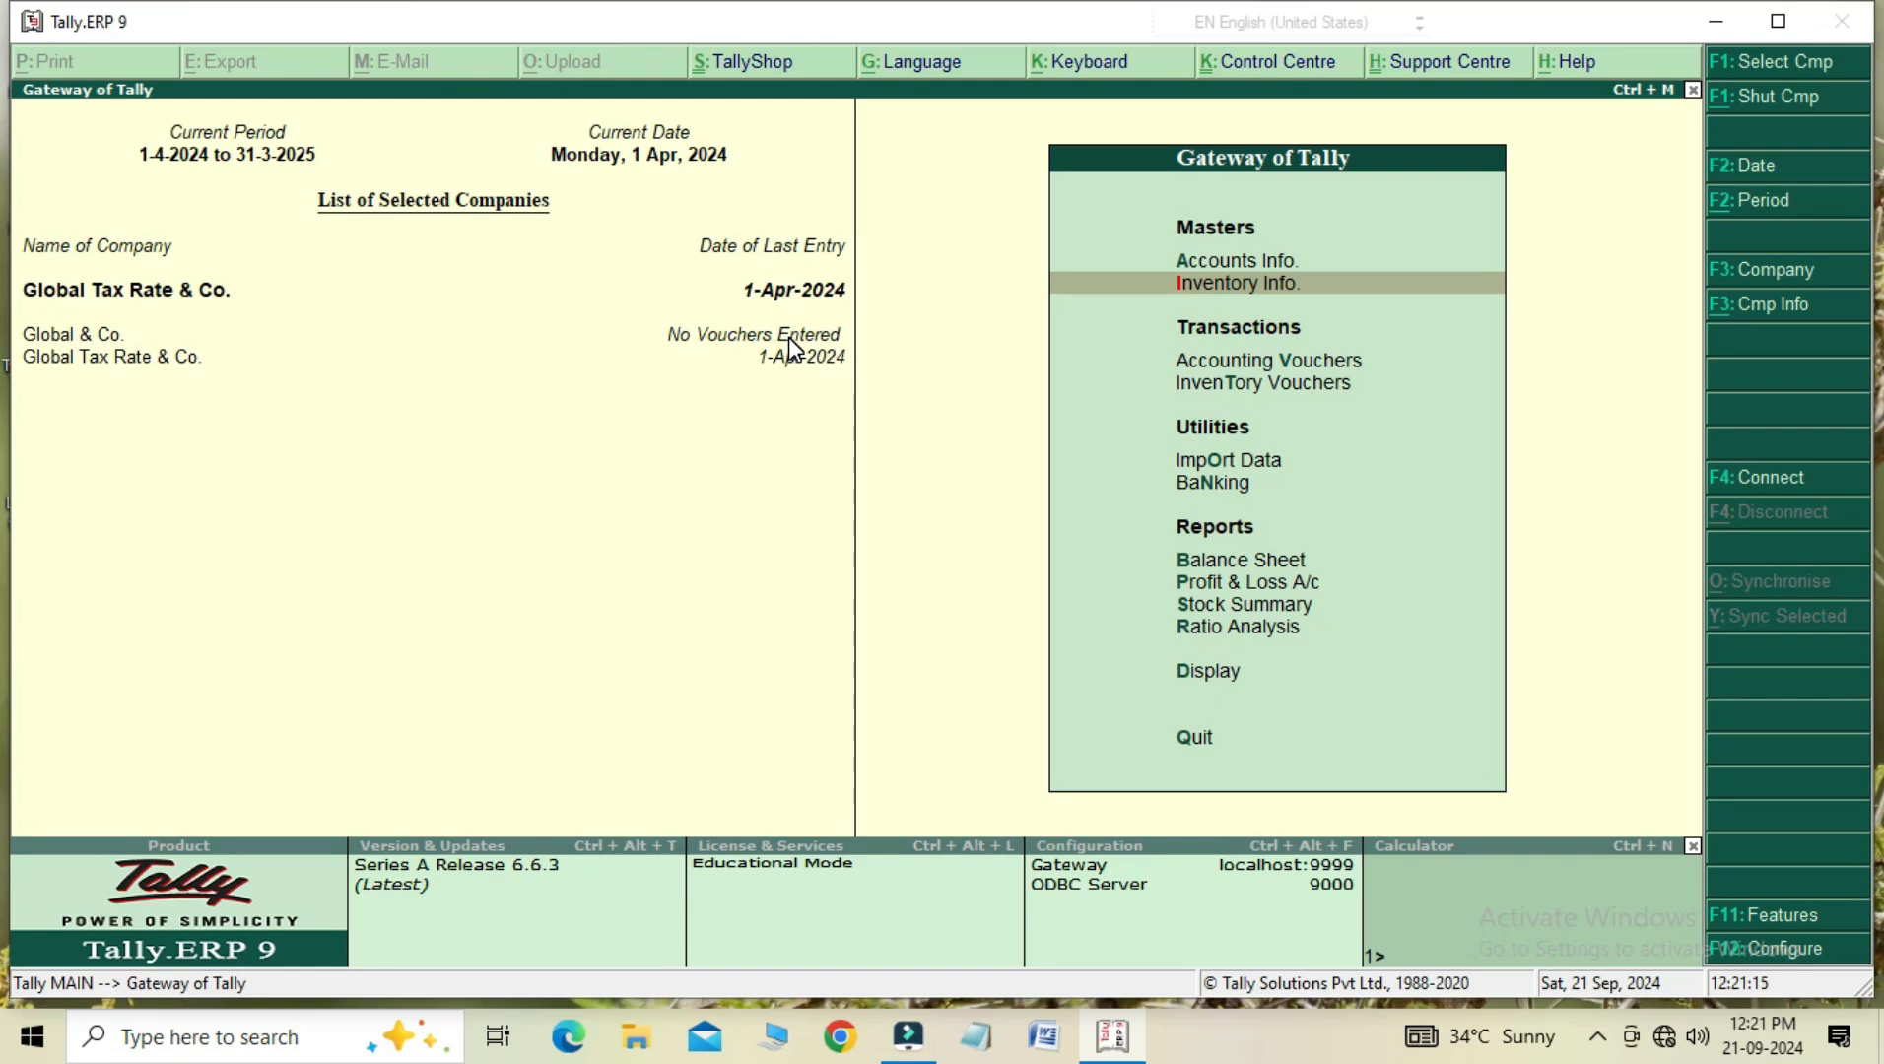
# - Start a purchase voucher with supplier invoice no. 55 dated 1-Apr-2024, party Cash and purchase ledger Purchase A/c
pyautogui.press('Down')
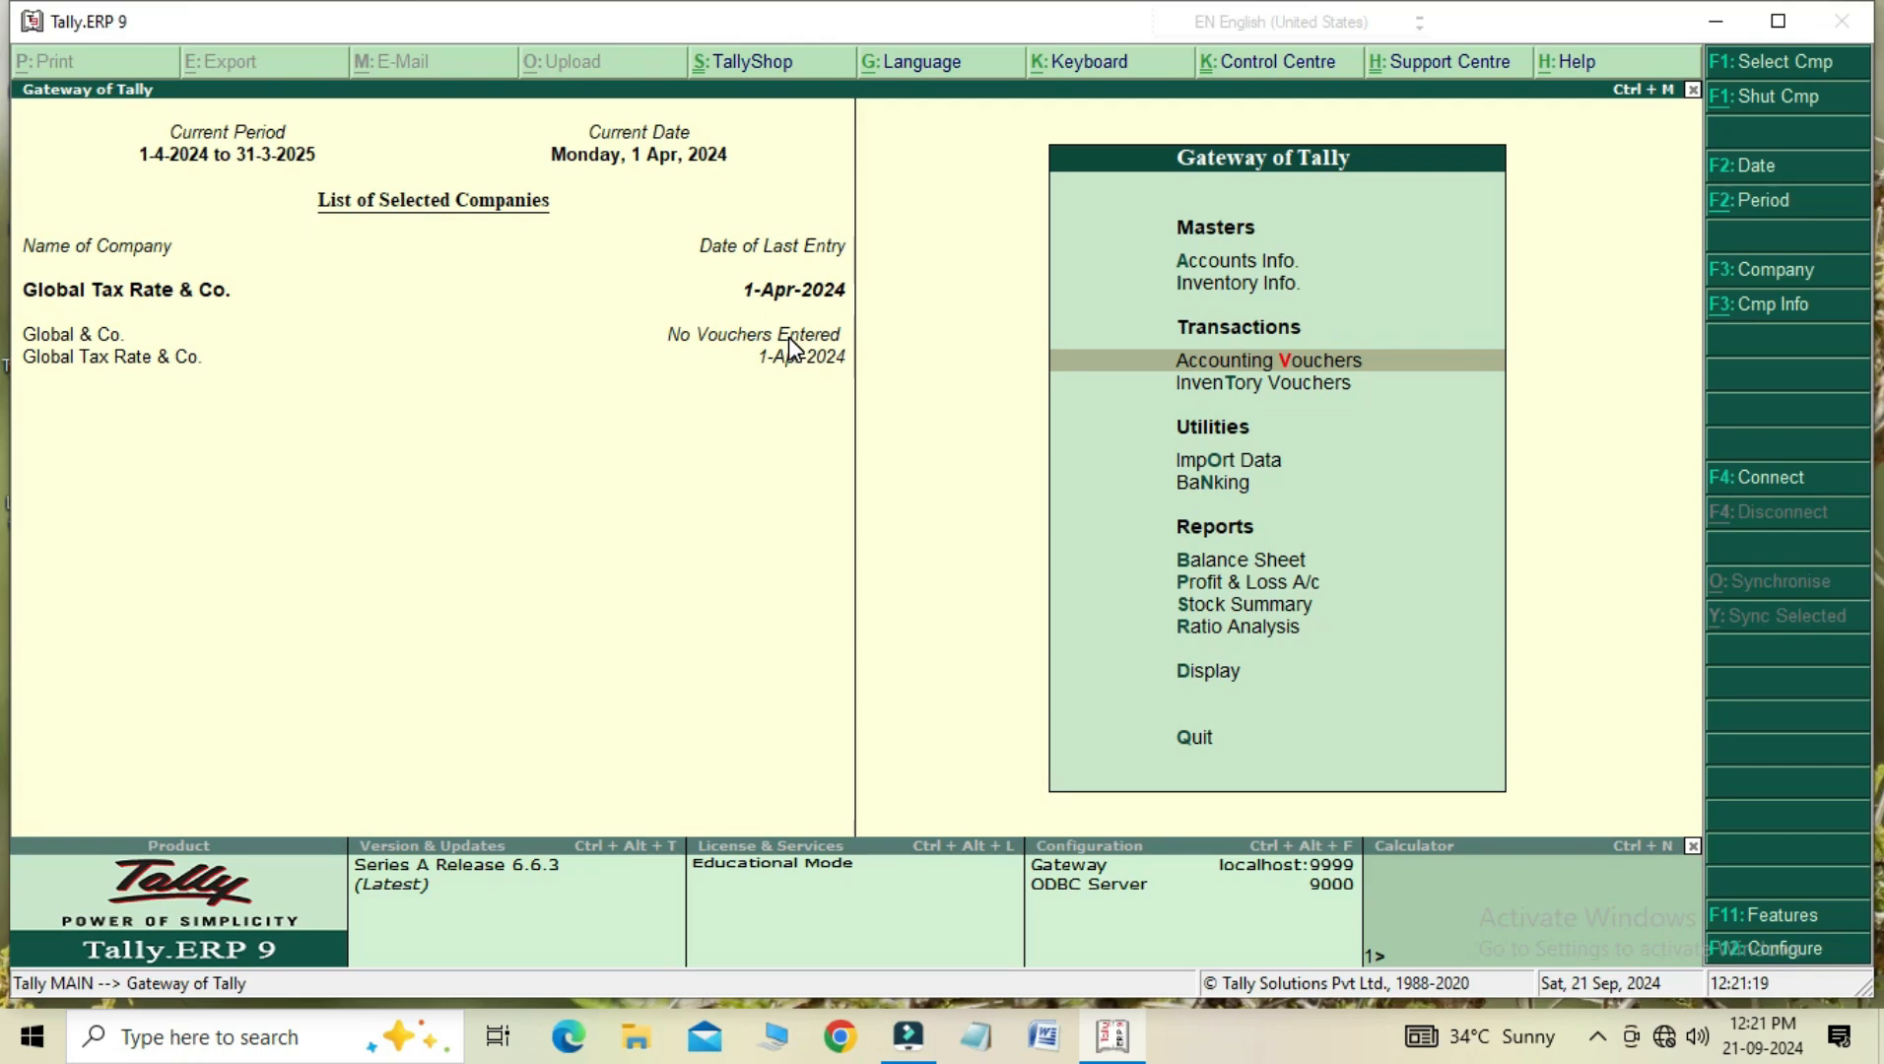
pyautogui.press('Return')
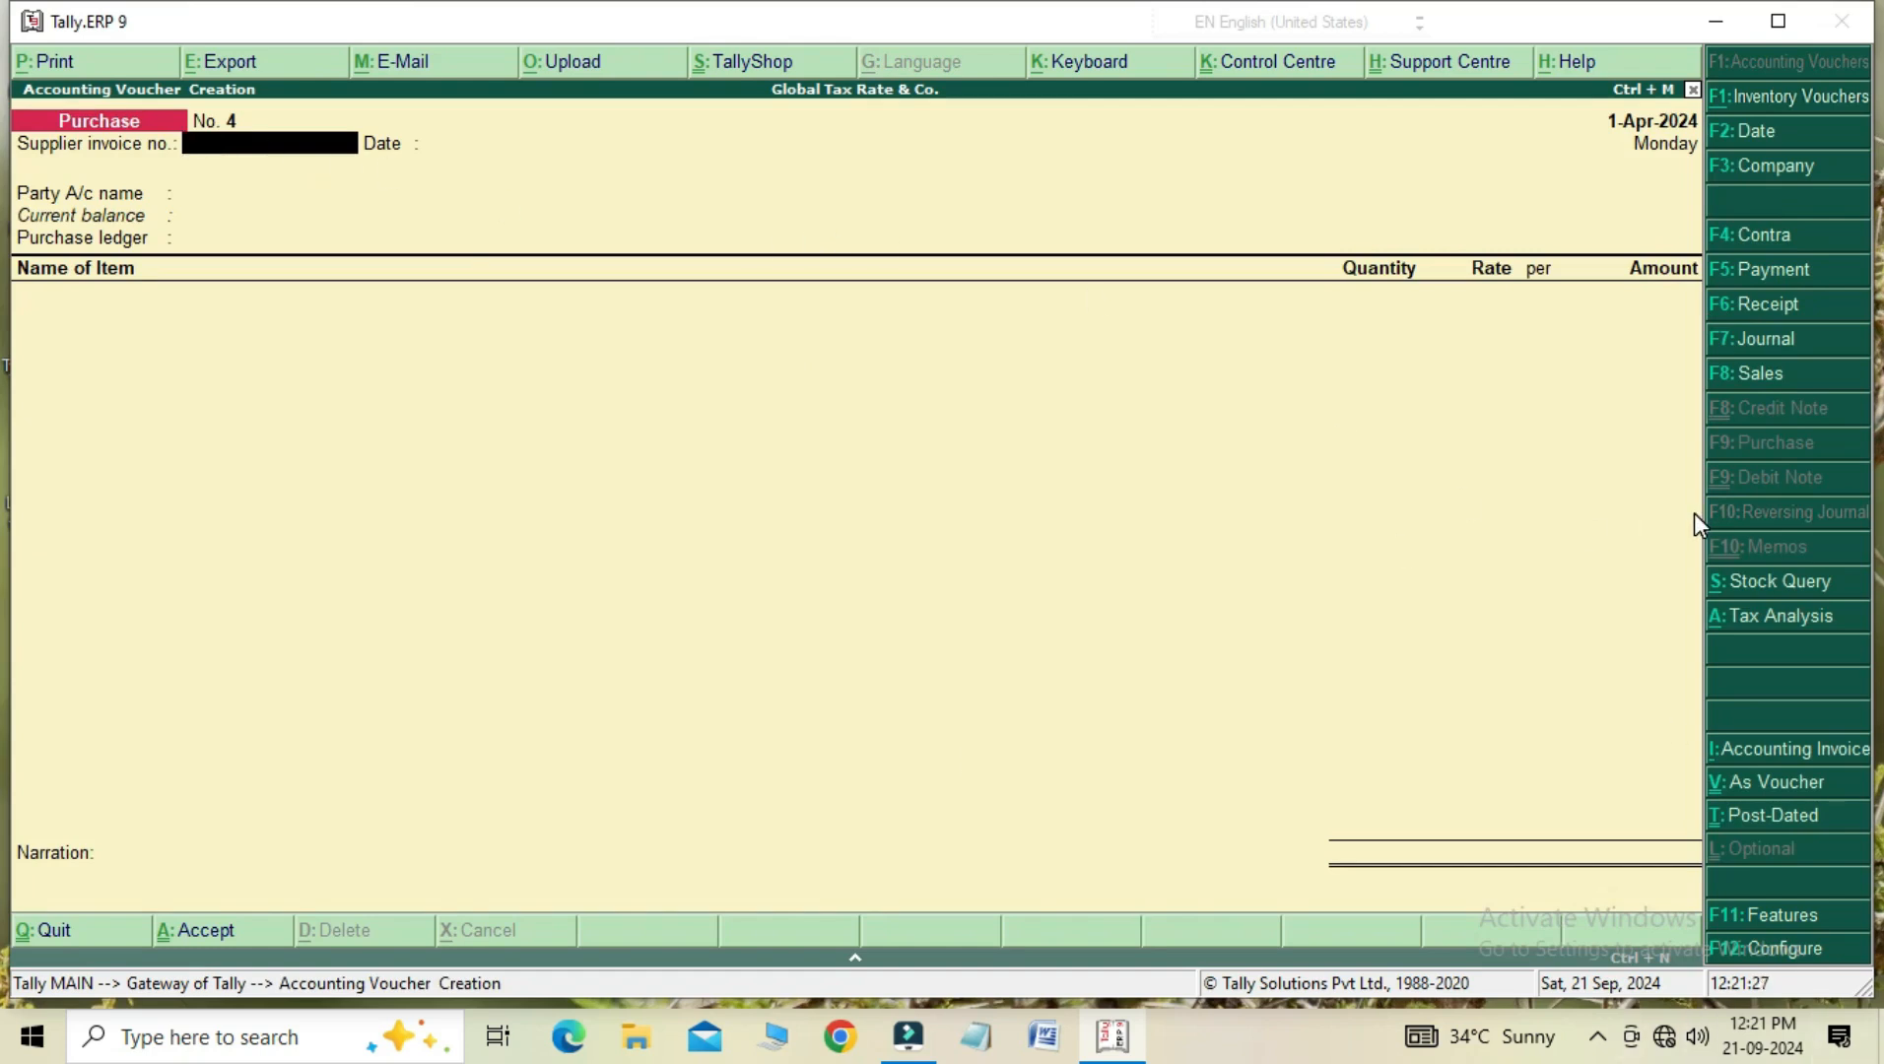
pyautogui.write('55')
pyautogui.press('Return')
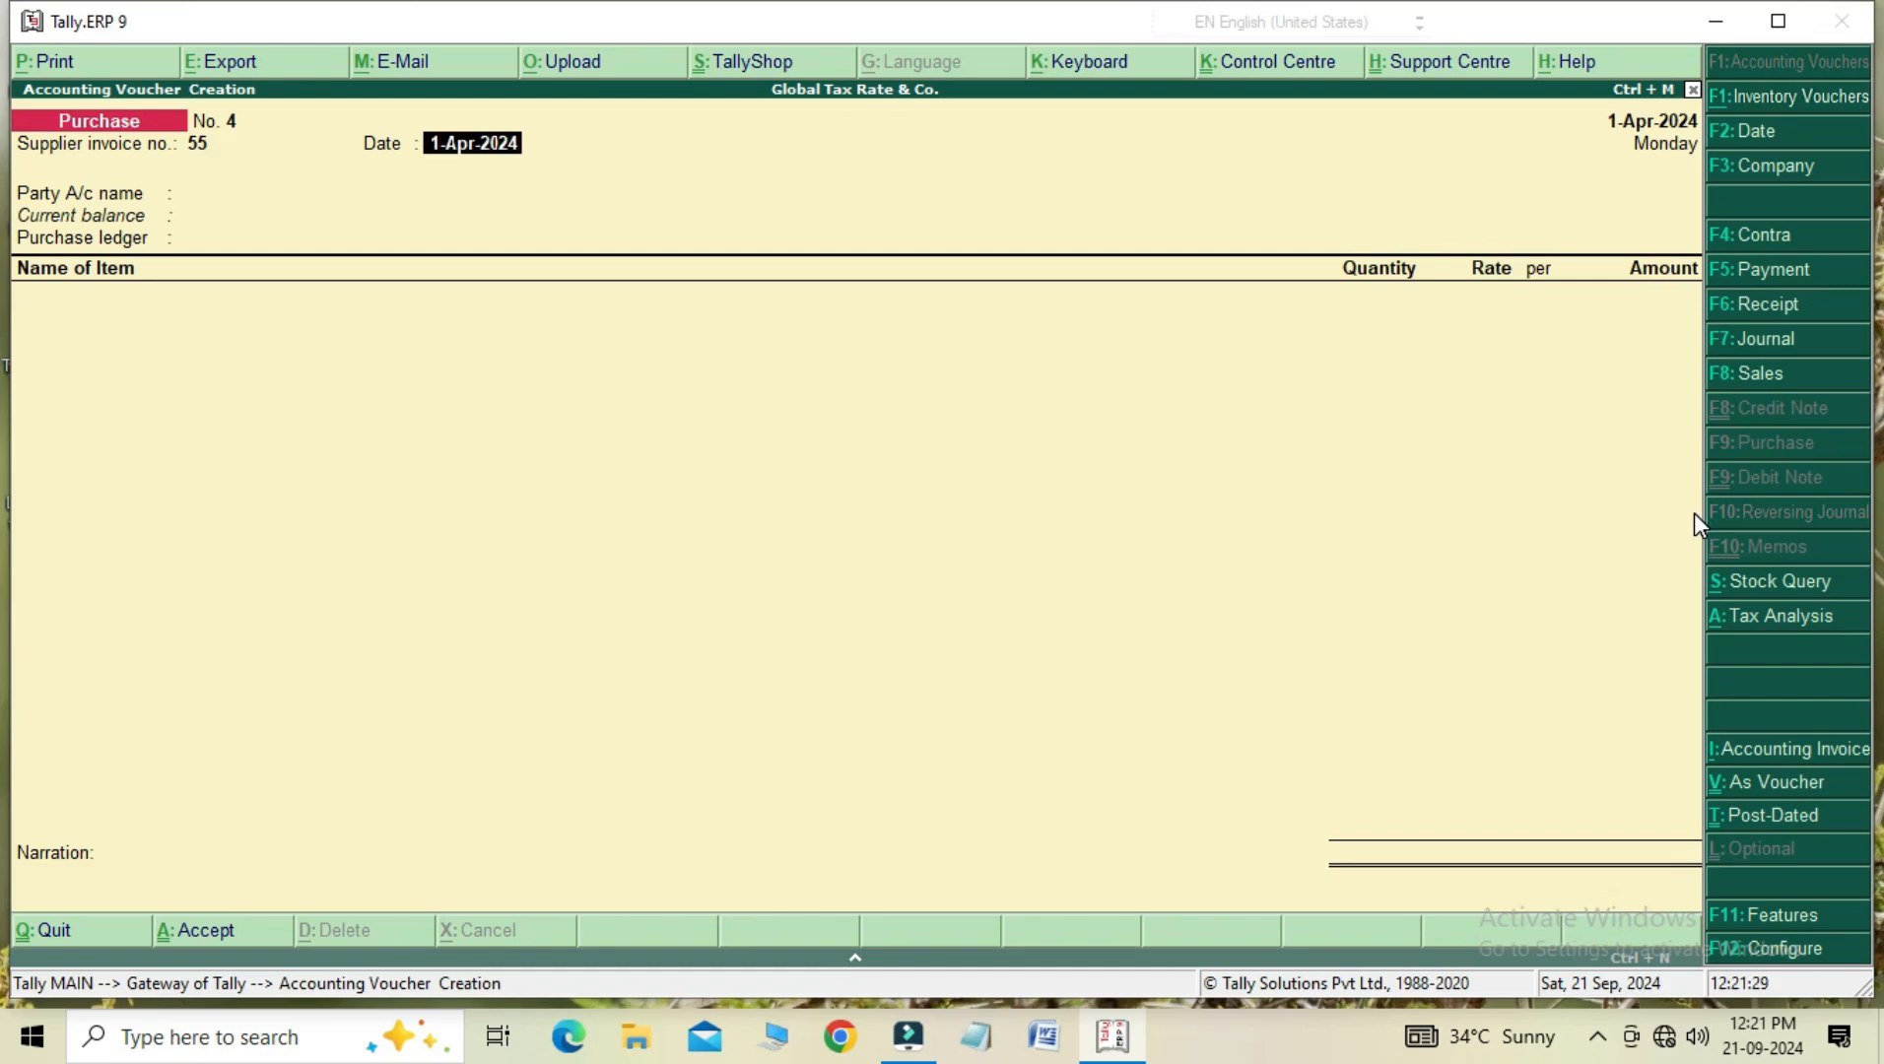
pyautogui.press('Return')
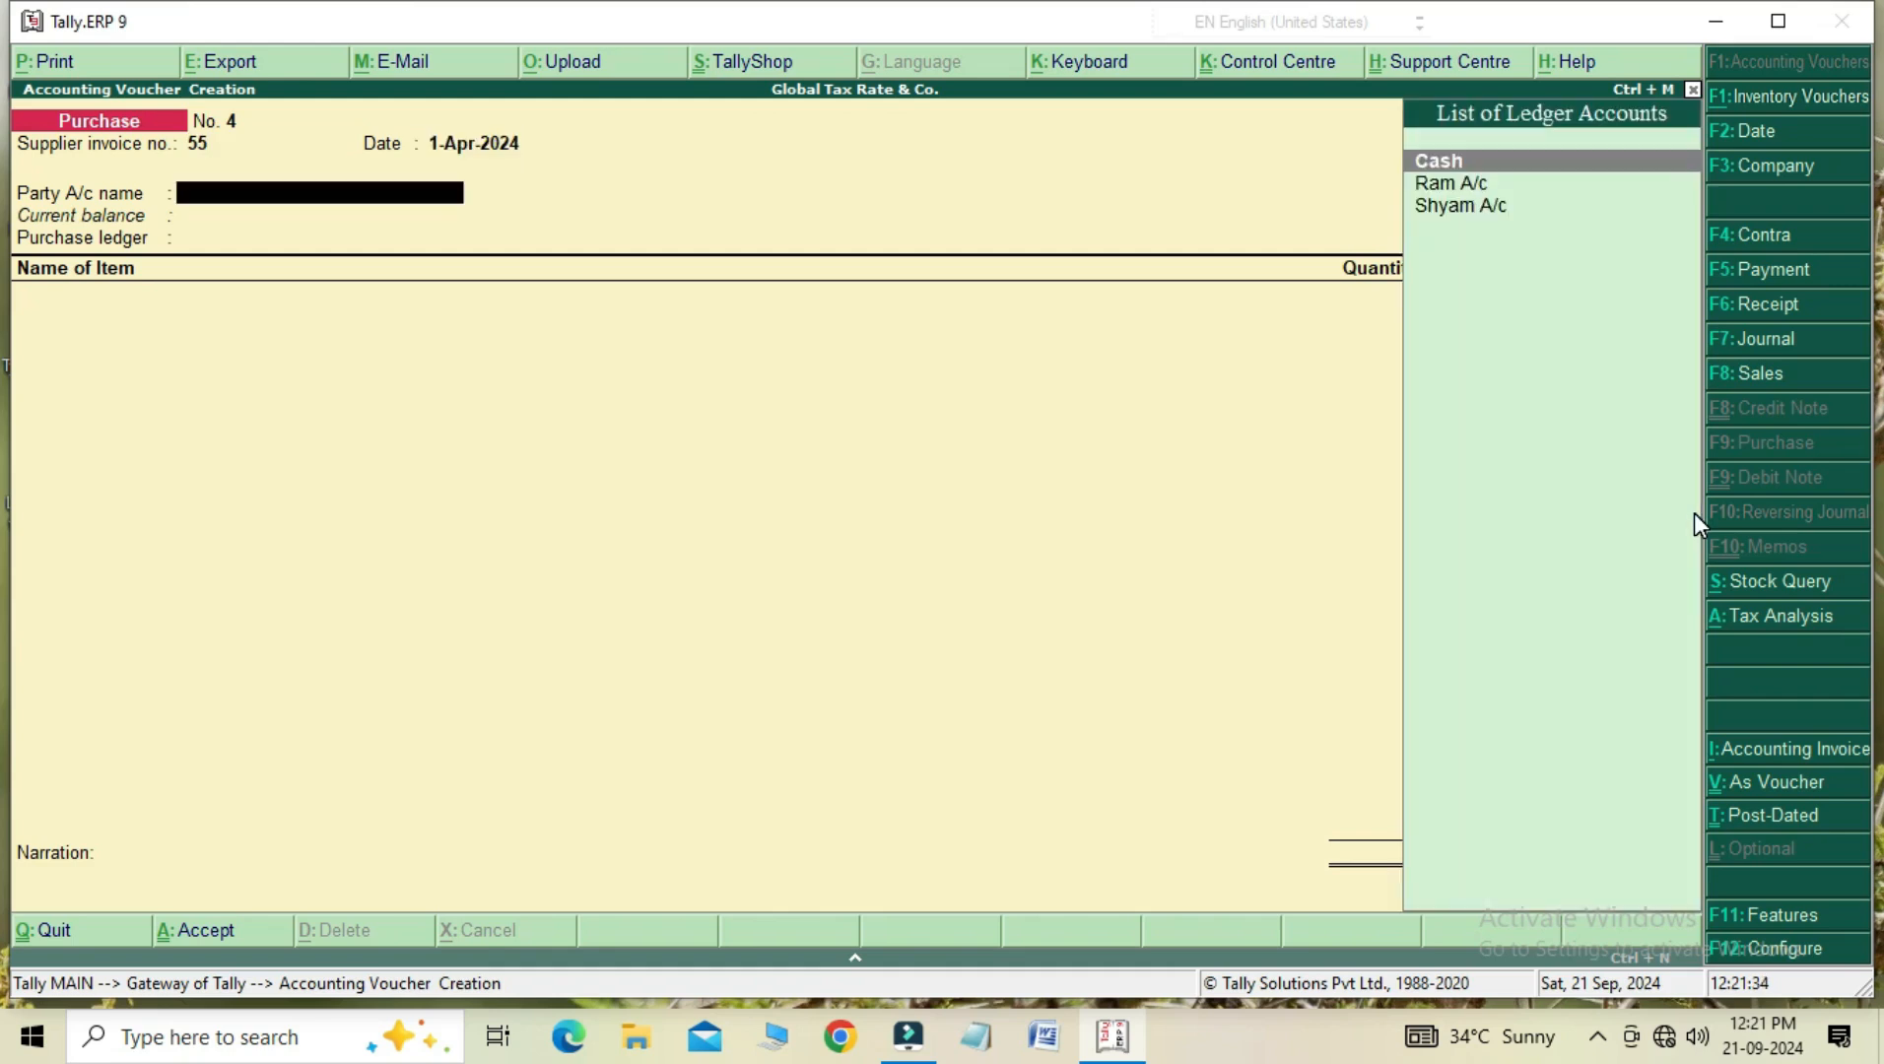
pyautogui.press('Return')
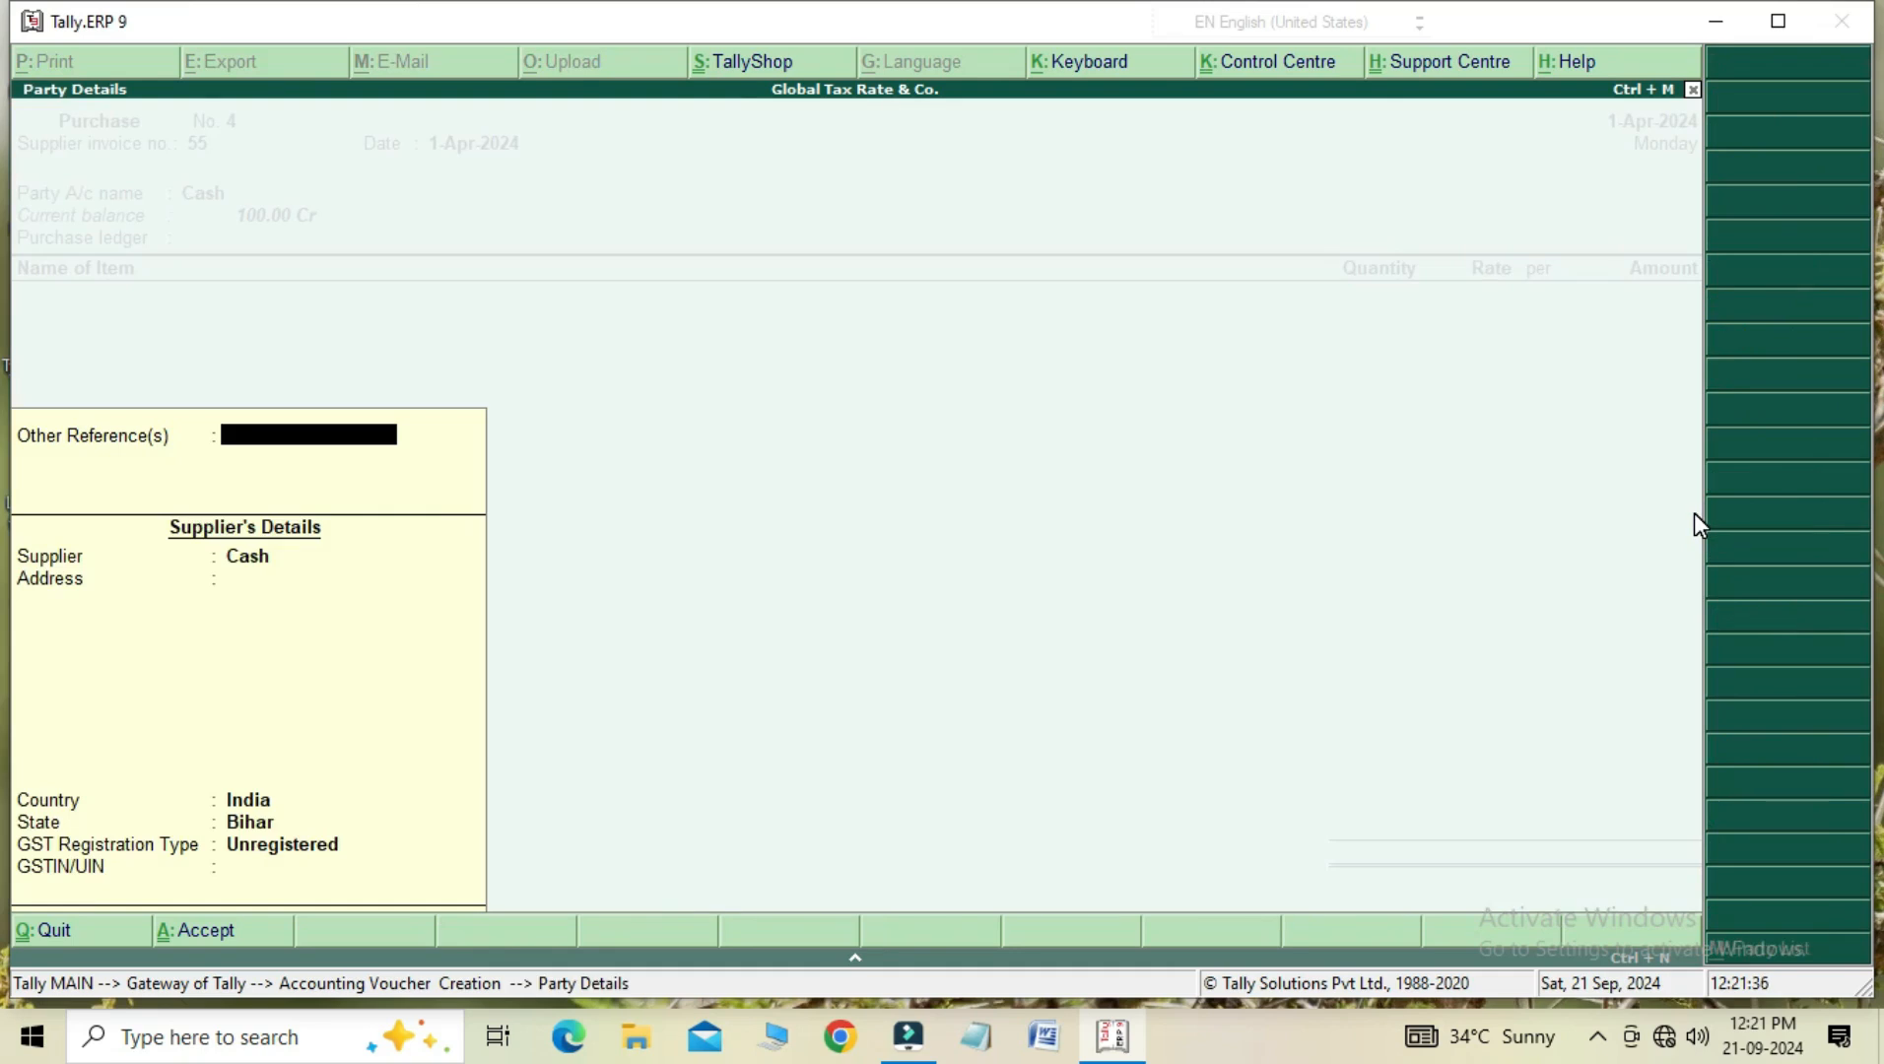
pyautogui.press('Return')
pyautogui.press('Return')
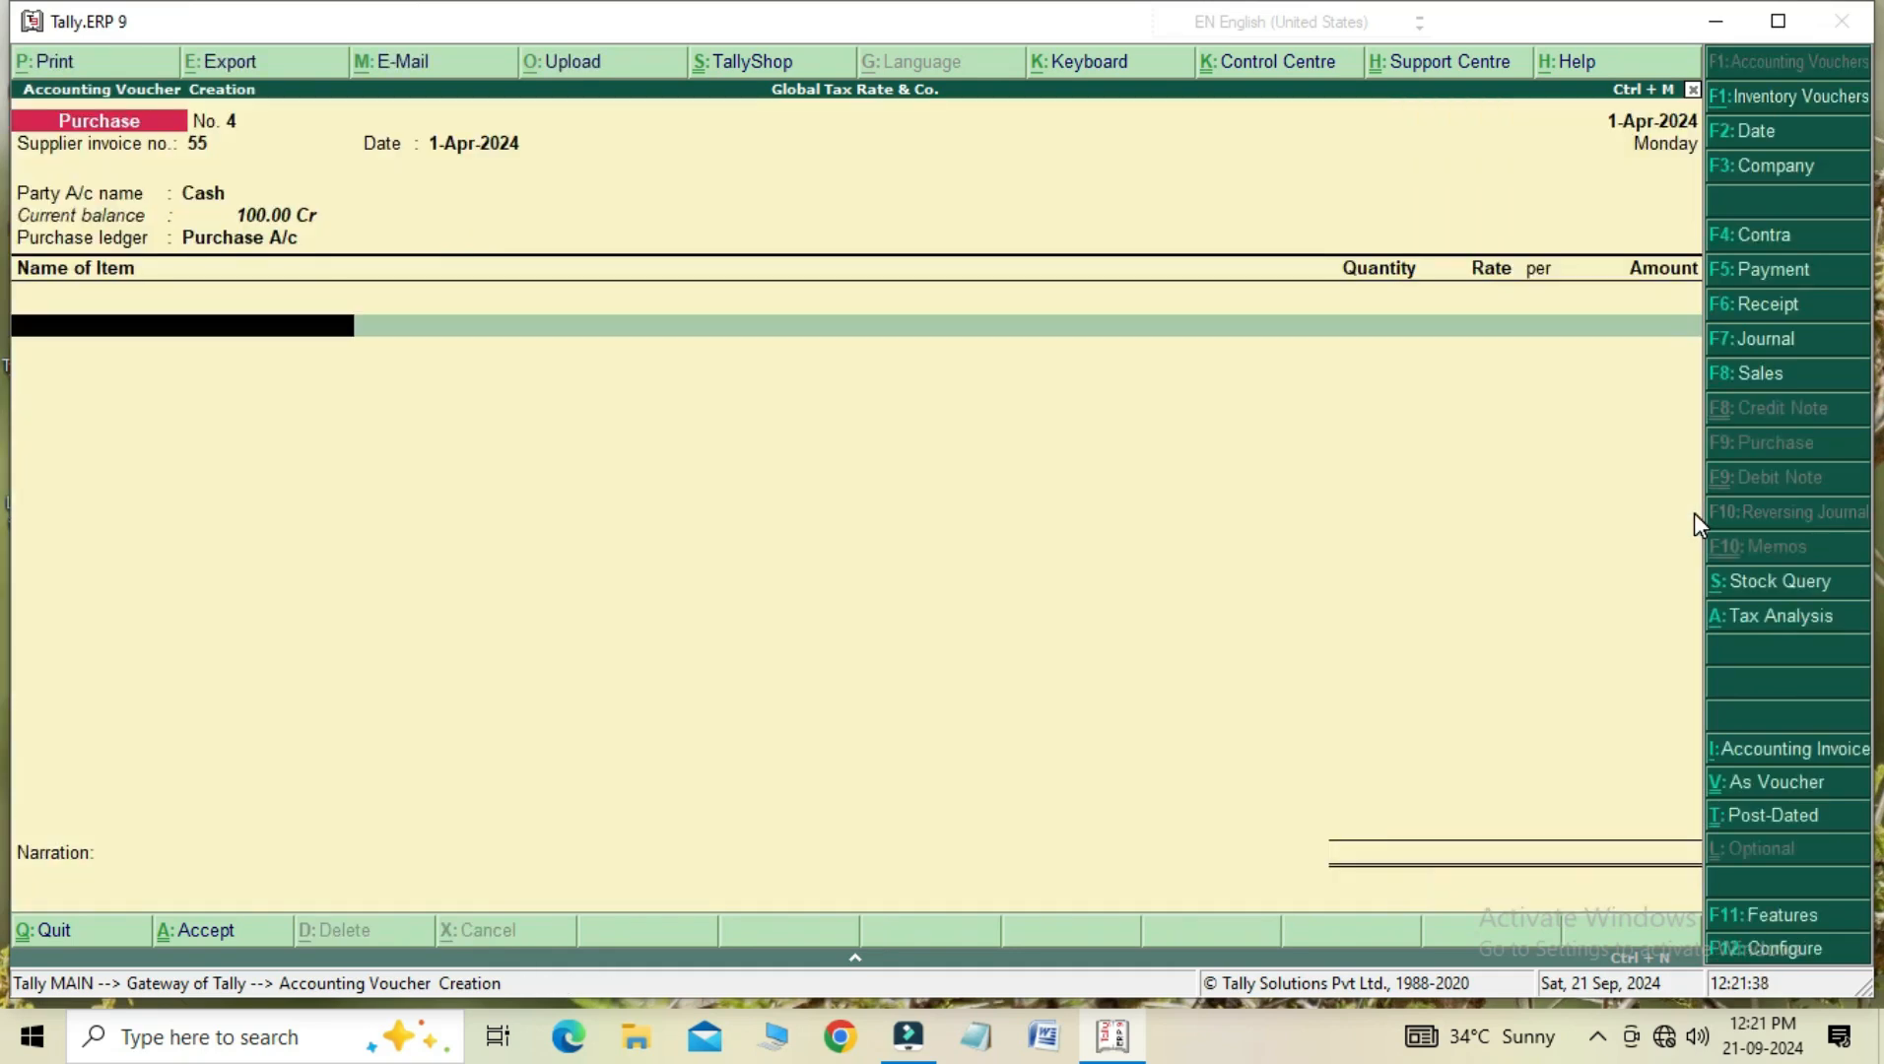
# - Add the stock item Book to the purchase voucher with a quantity of 10 pieces at a rate of 20.00
pyautogui.write('C')
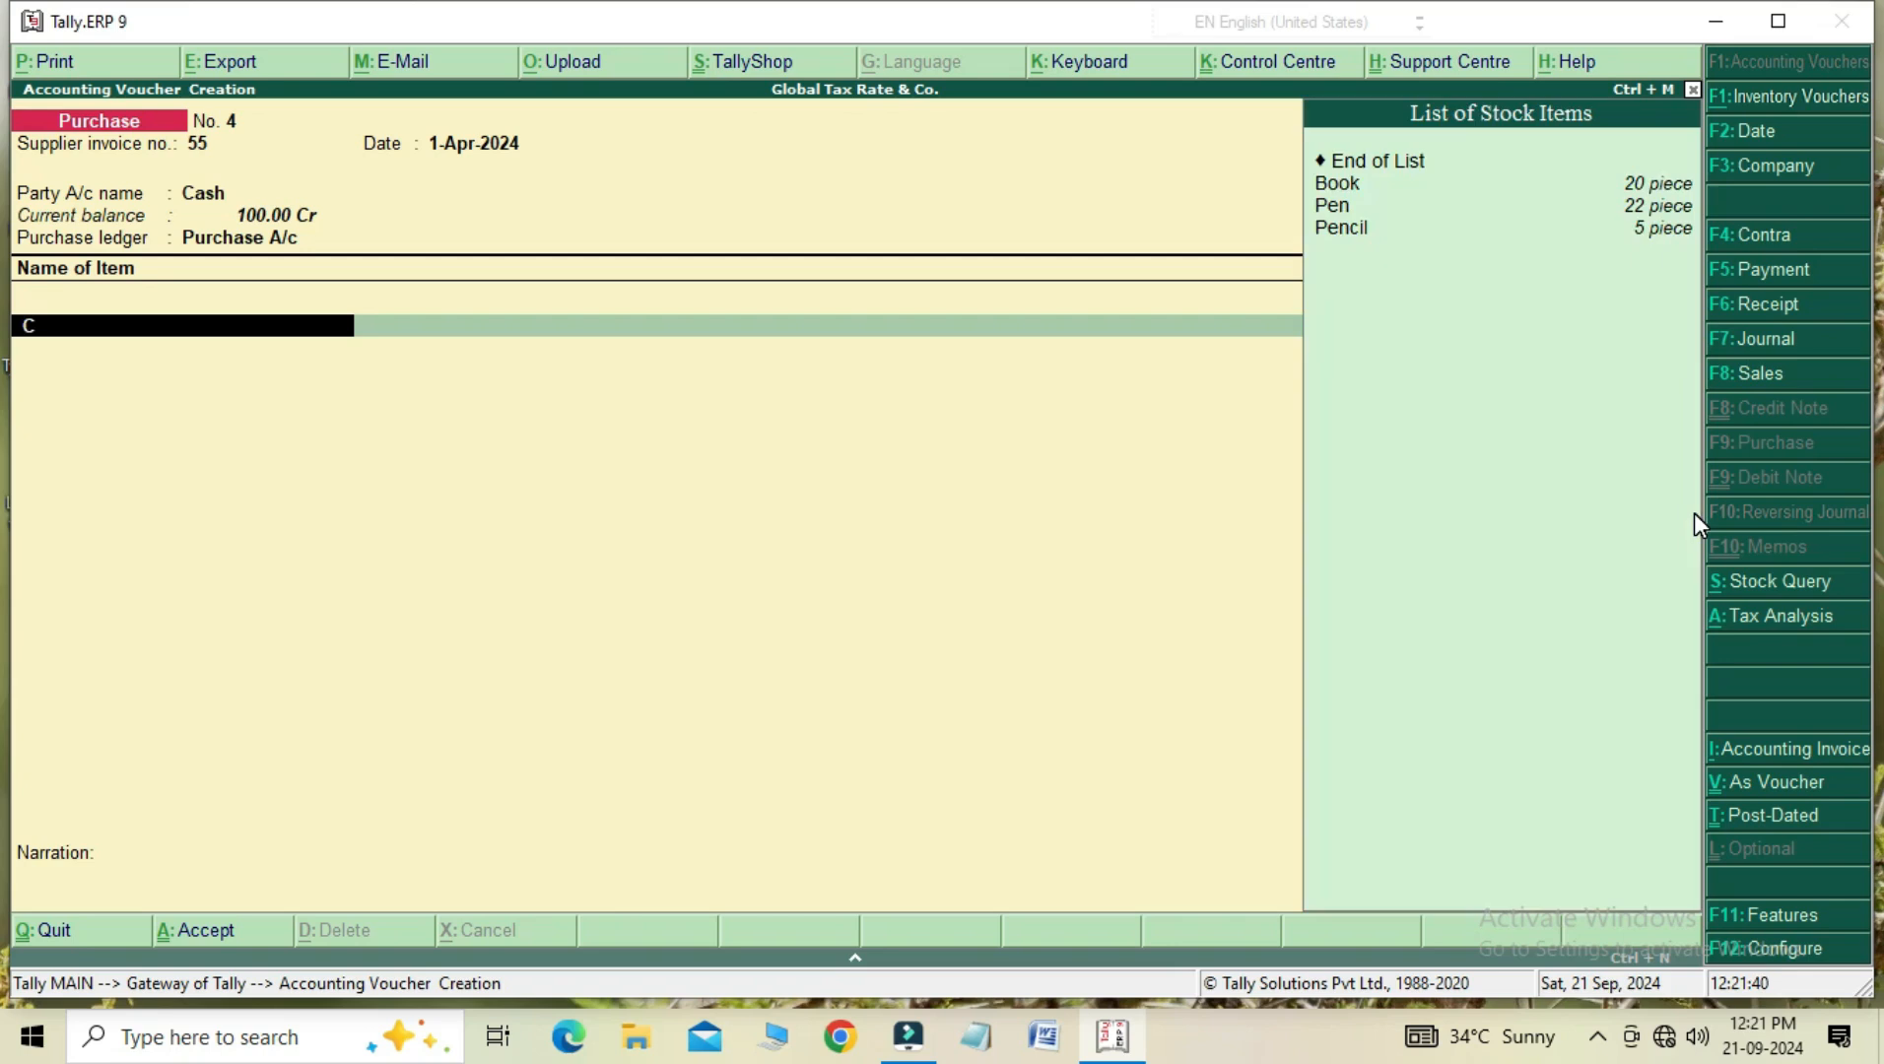
pyautogui.press('Down')
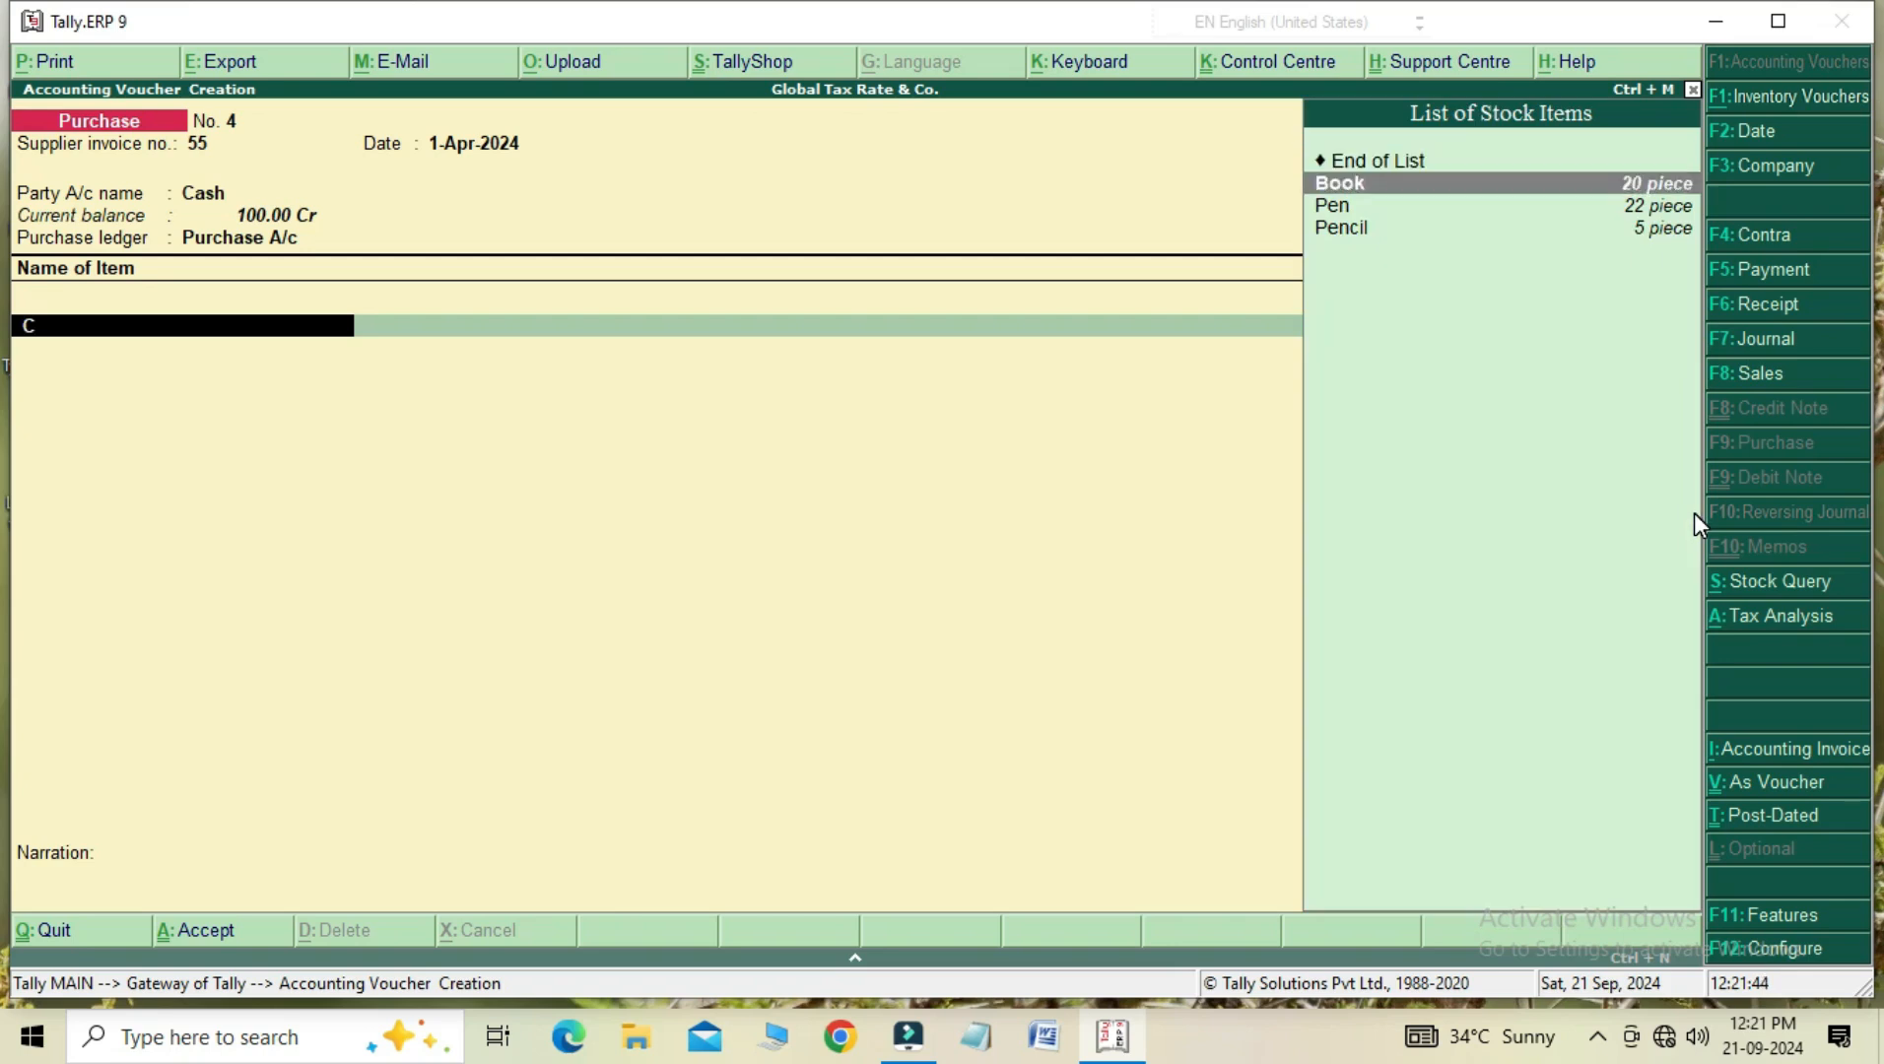
pyautogui.press('Return')
pyautogui.write('10')
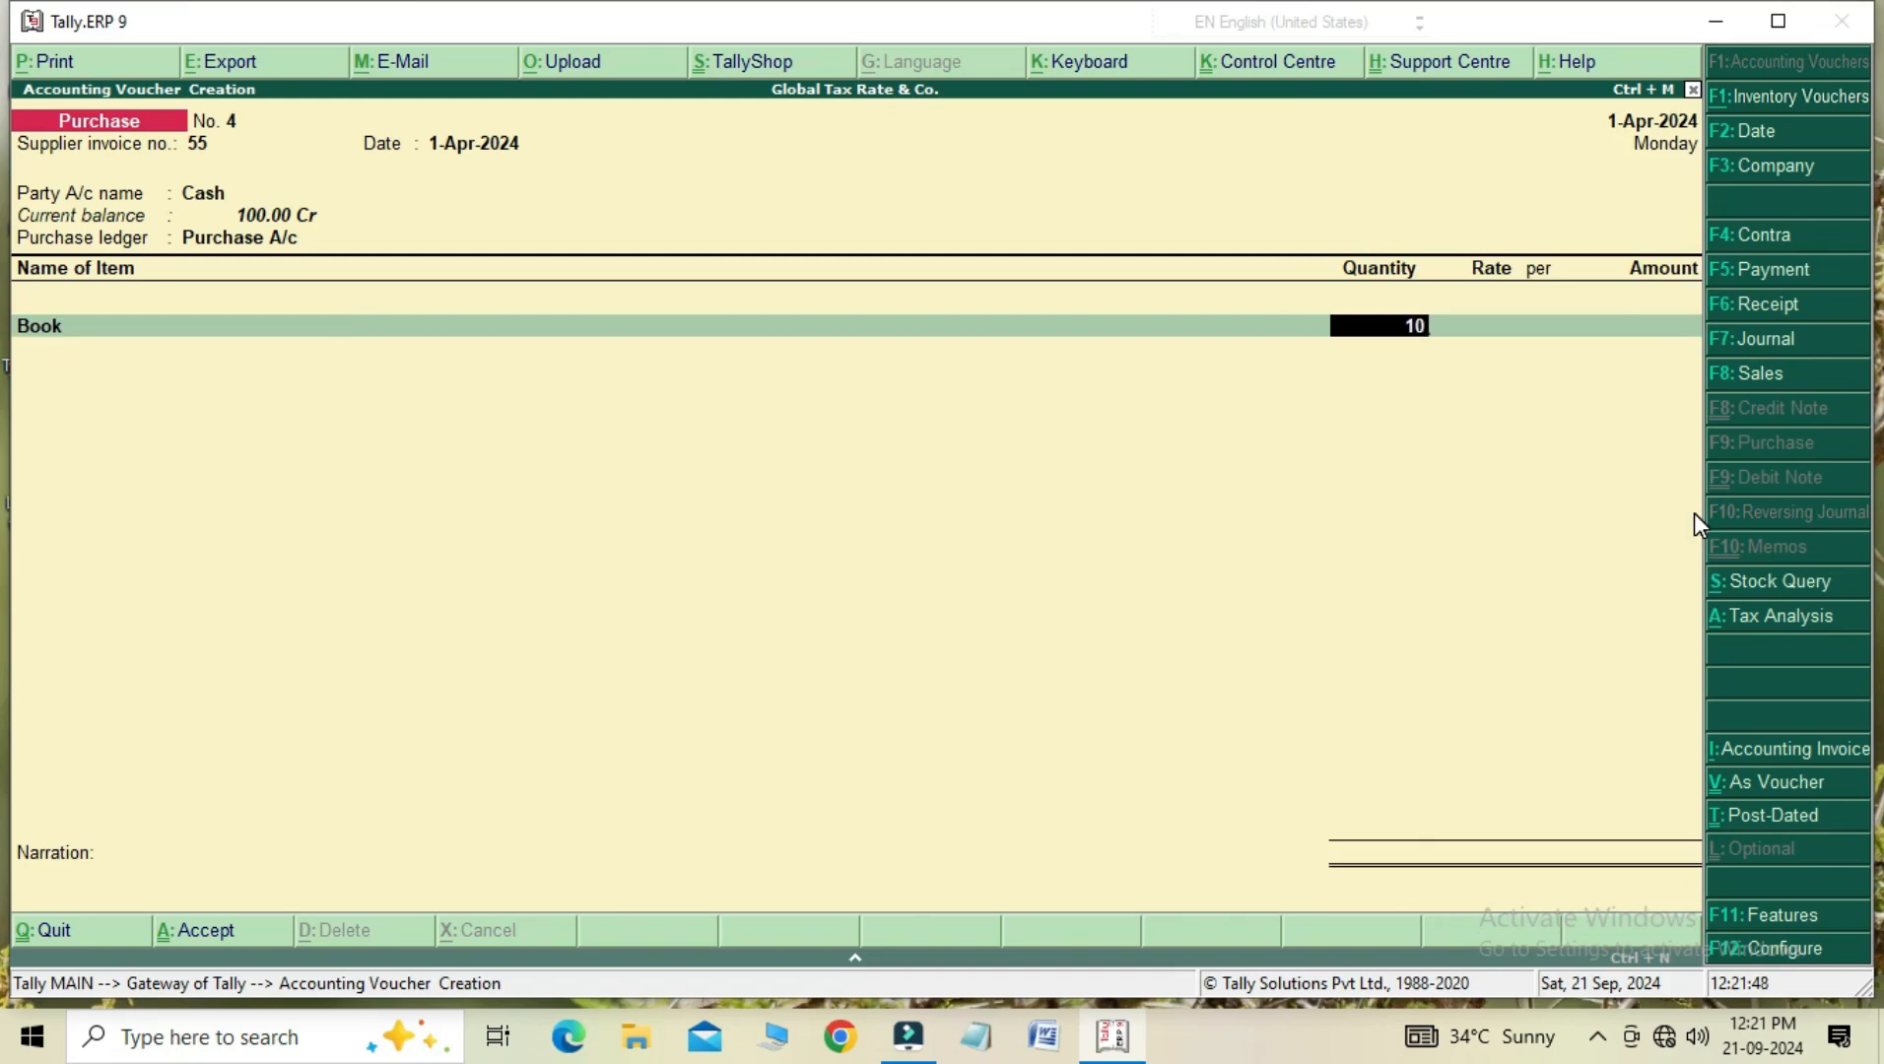
pyautogui.press('Return')
pyautogui.press('Return')
pyautogui.press('Return')
pyautogui.press('Return')
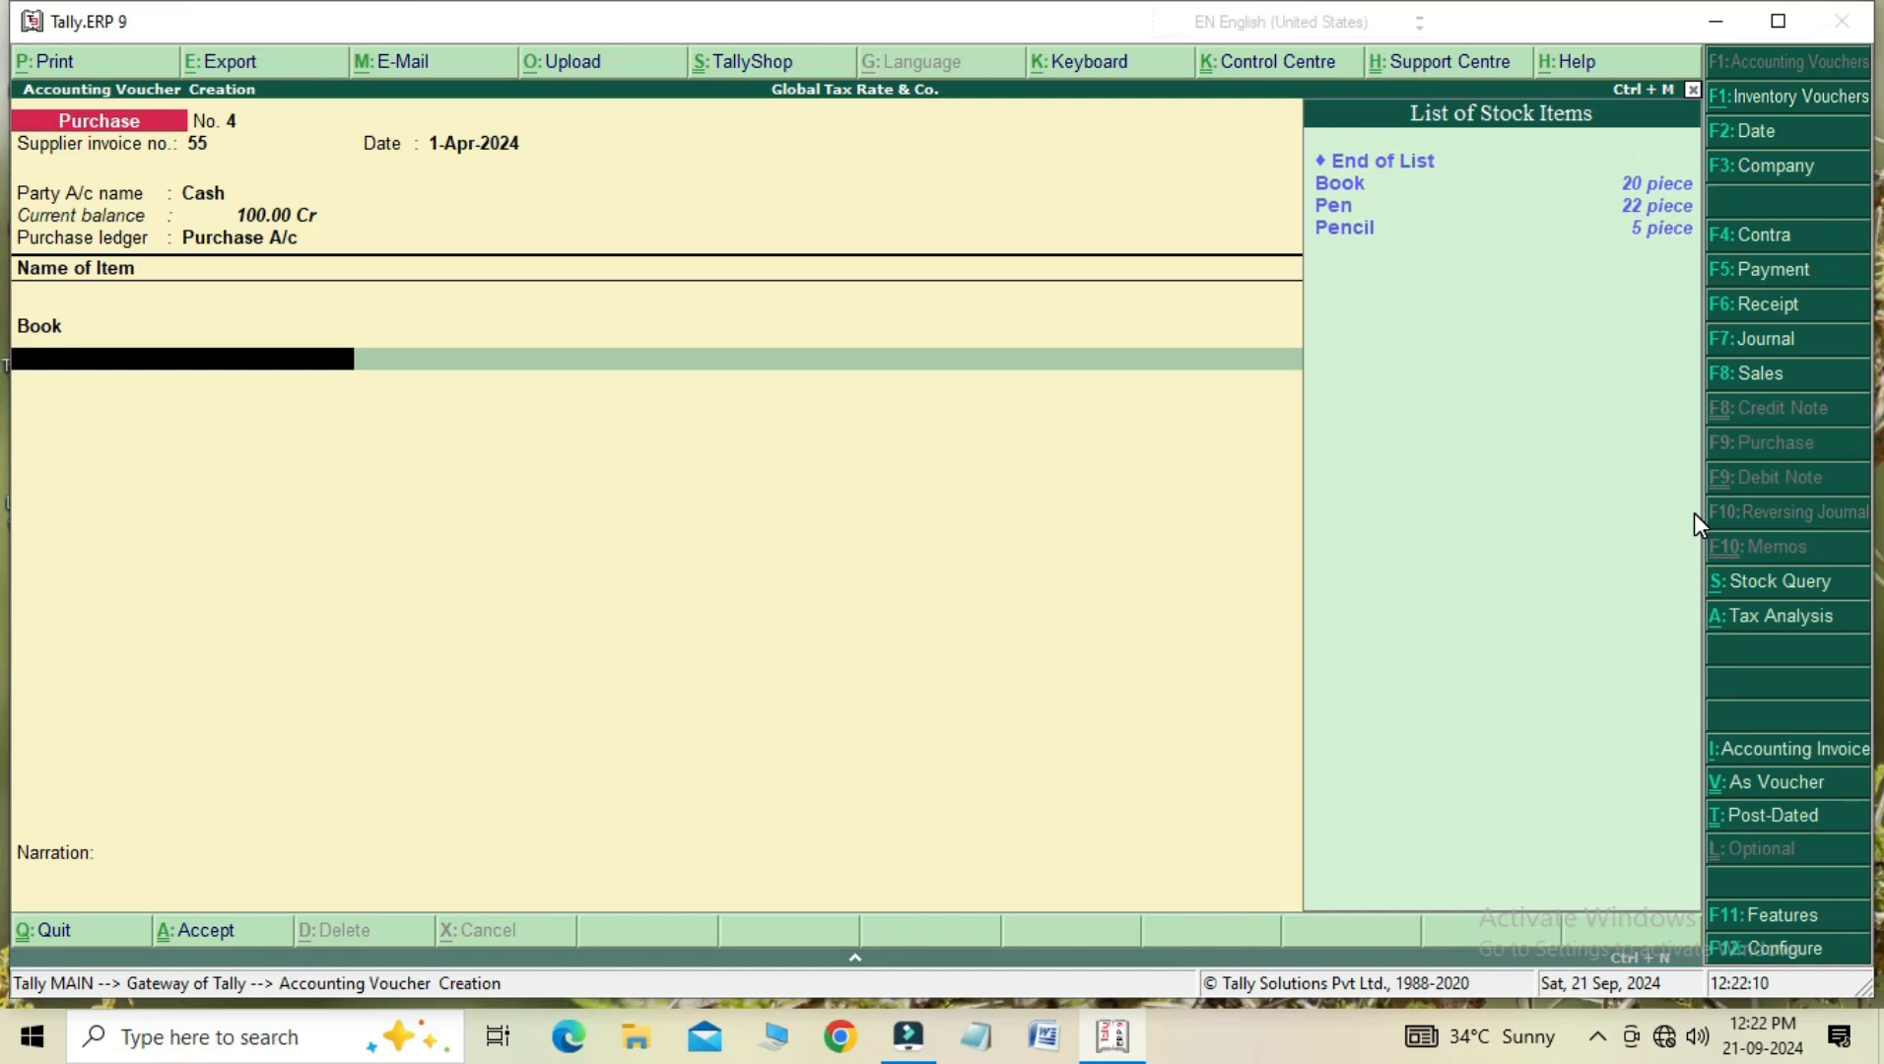
# - Add the stock item Pen as a free item with a quantity of 5 pieces, a rate of 0 and no amount
pyautogui.press('Down')
pyautogui.press('Down')
pyautogui.press('Down')
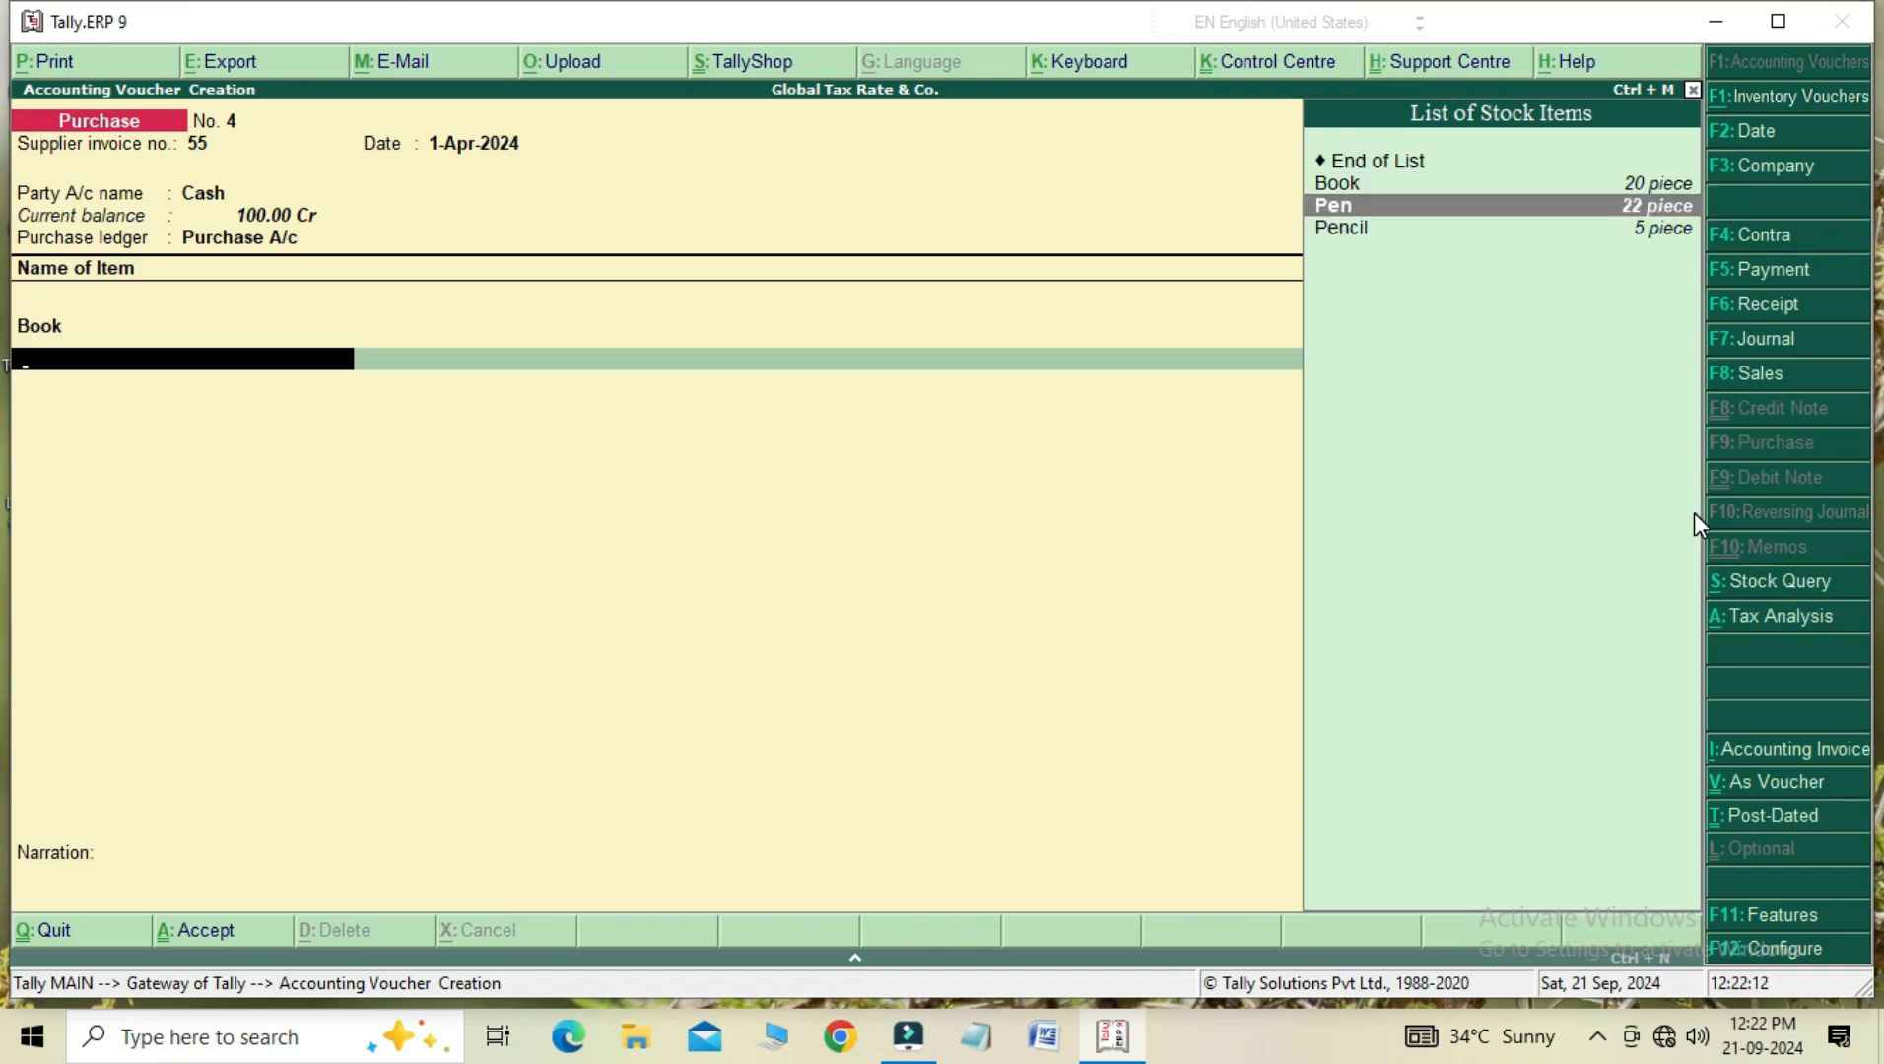
pyautogui.press('Return')
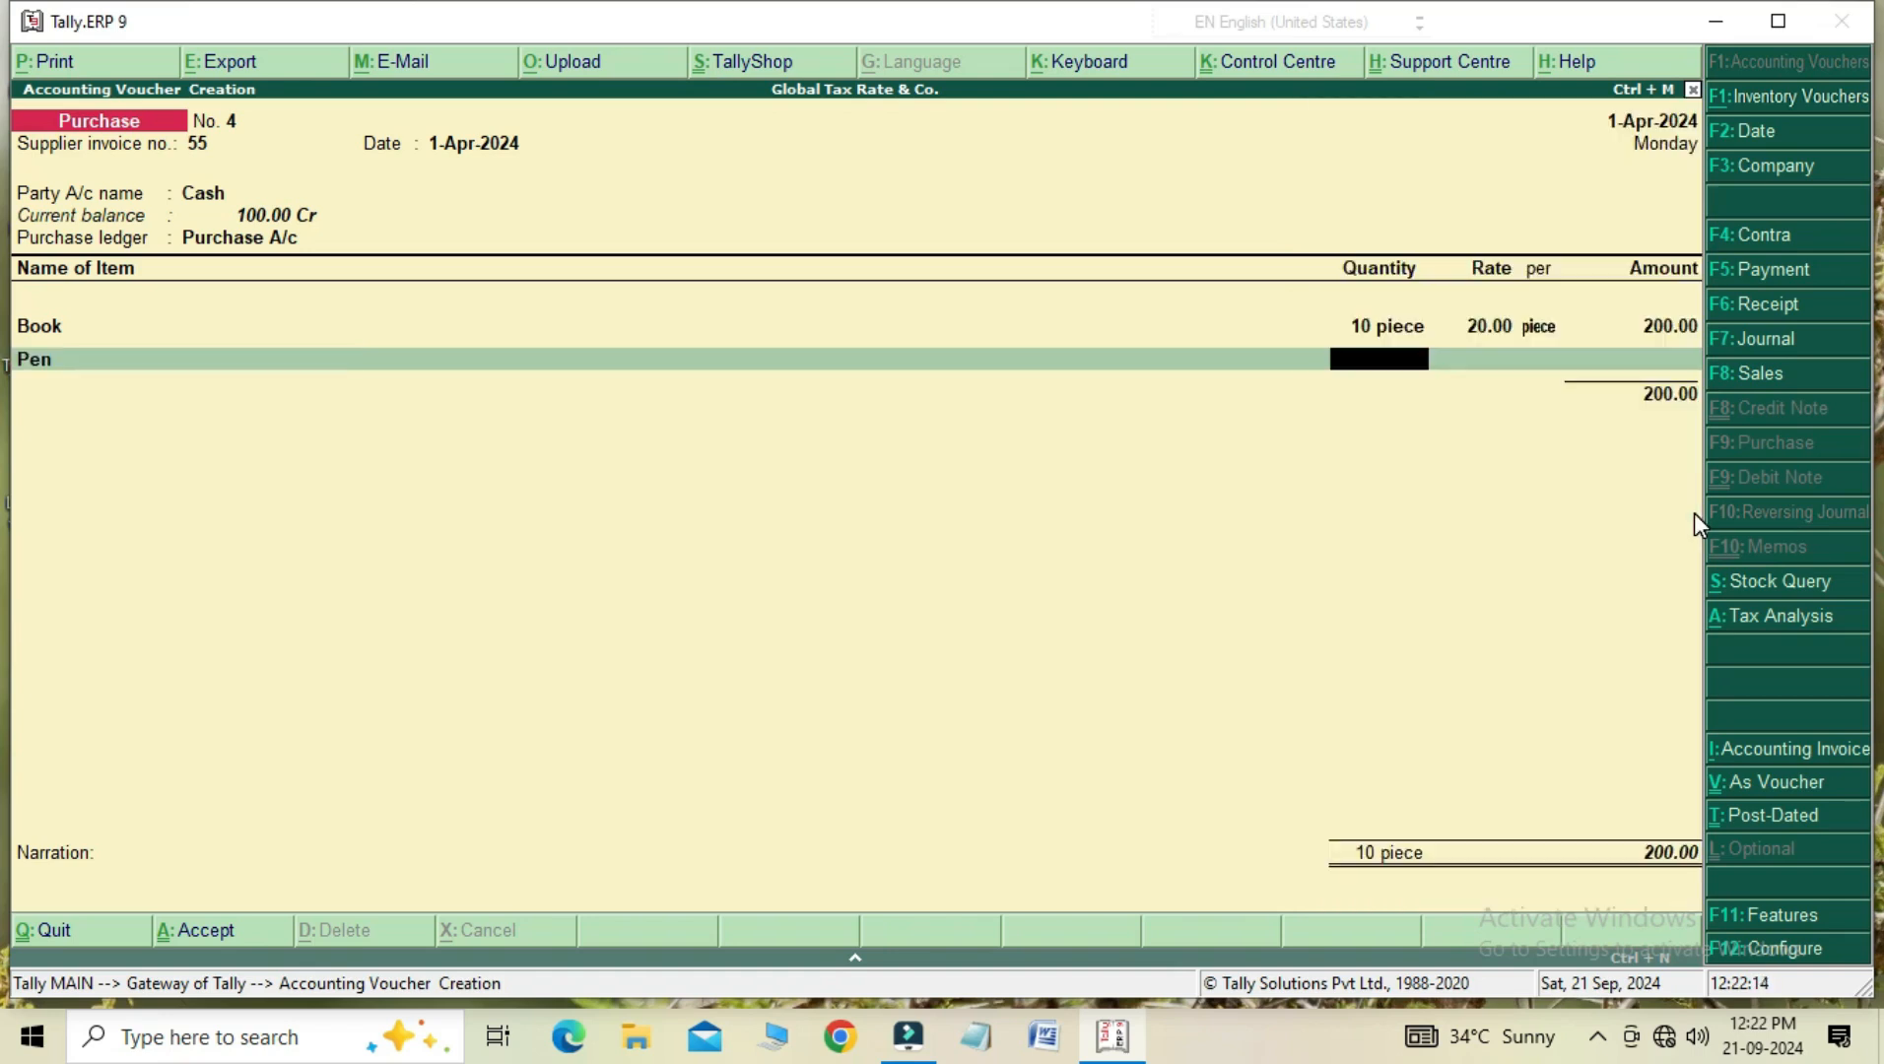
pyautogui.write('5')
pyautogui.press('Return')
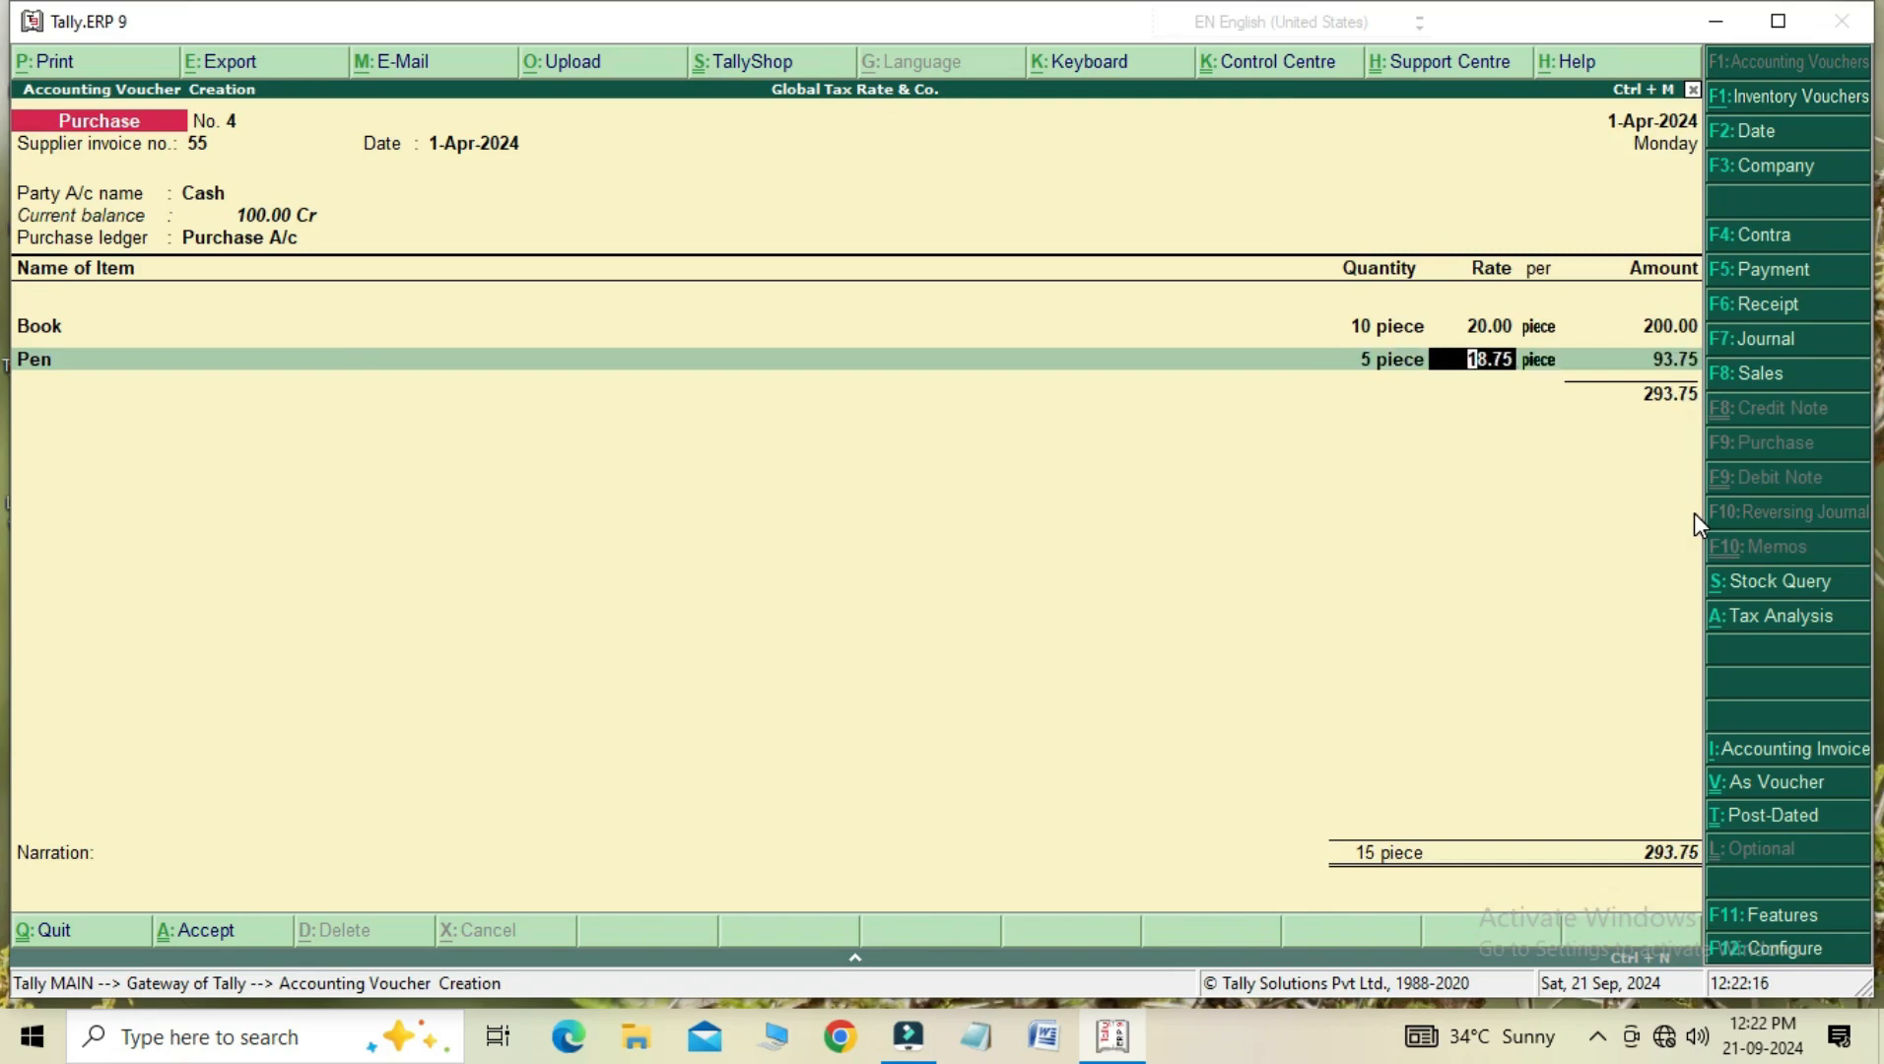
pyautogui.write('0')
pyautogui.press('Return')
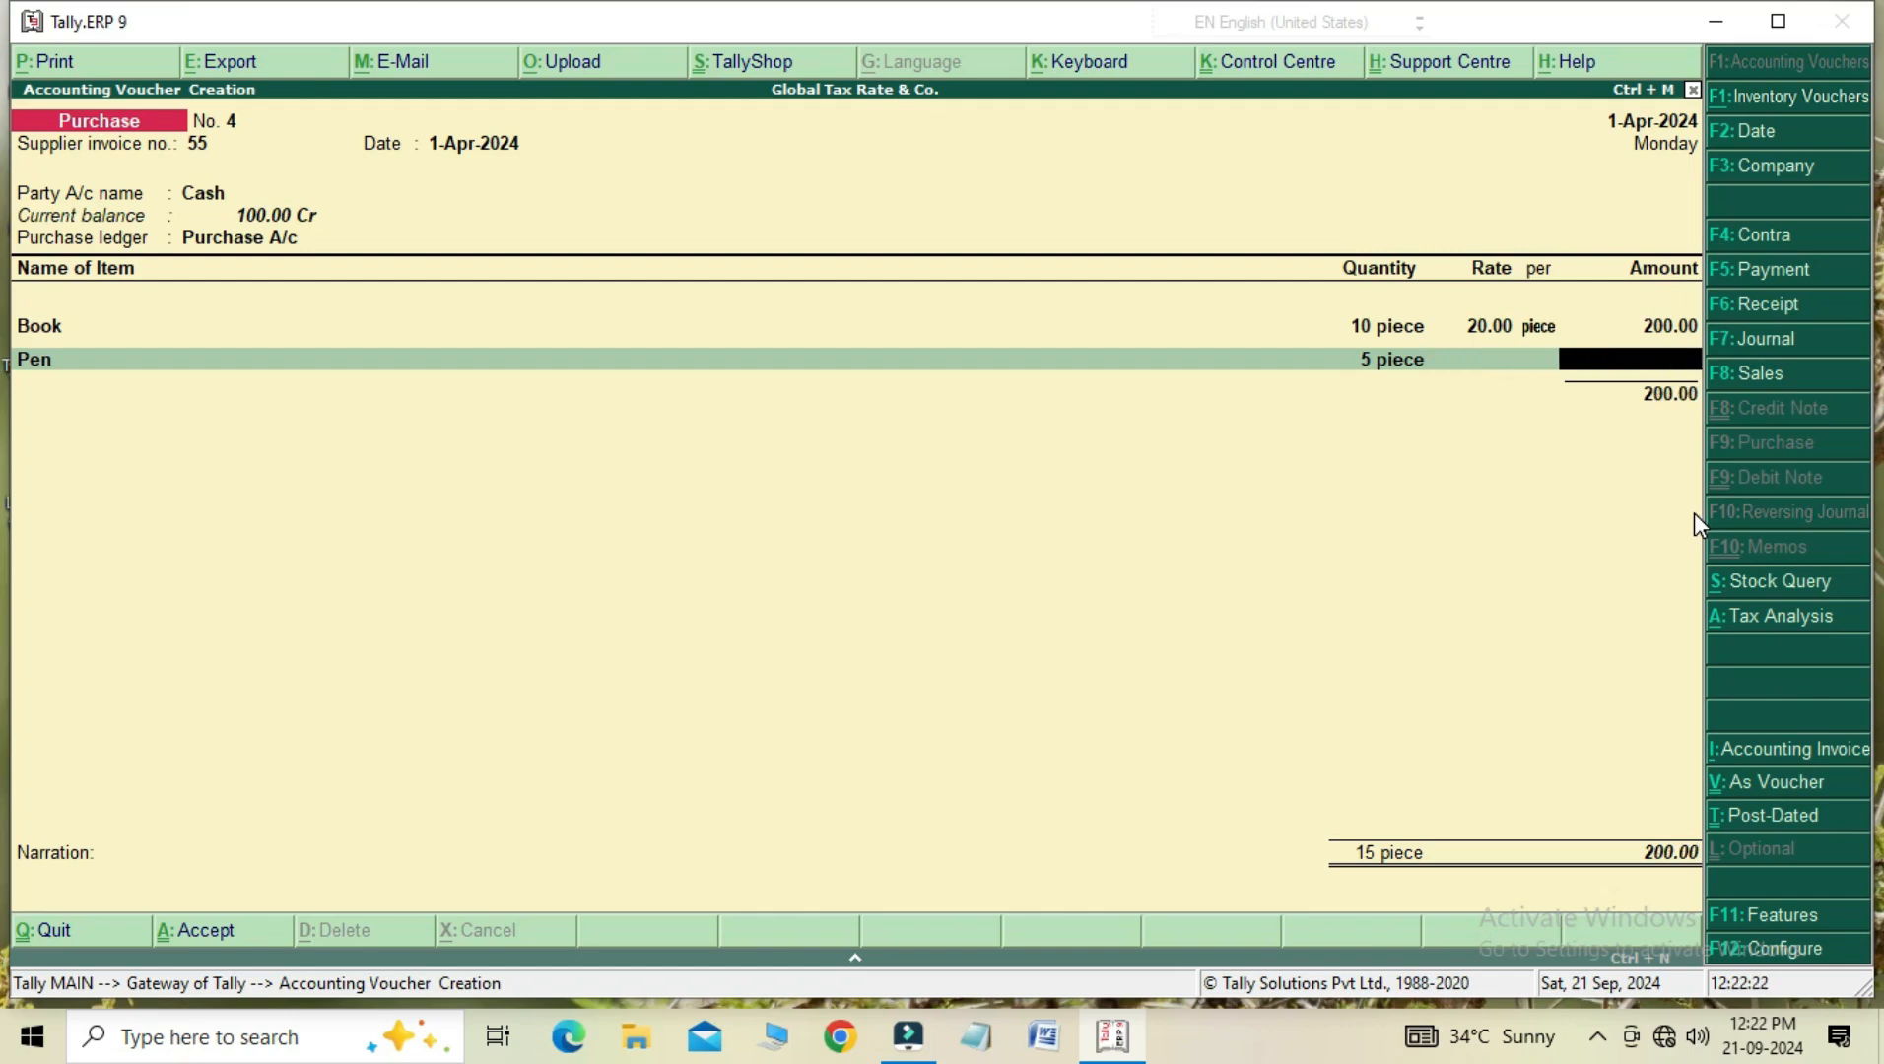
pyautogui.press('Return')
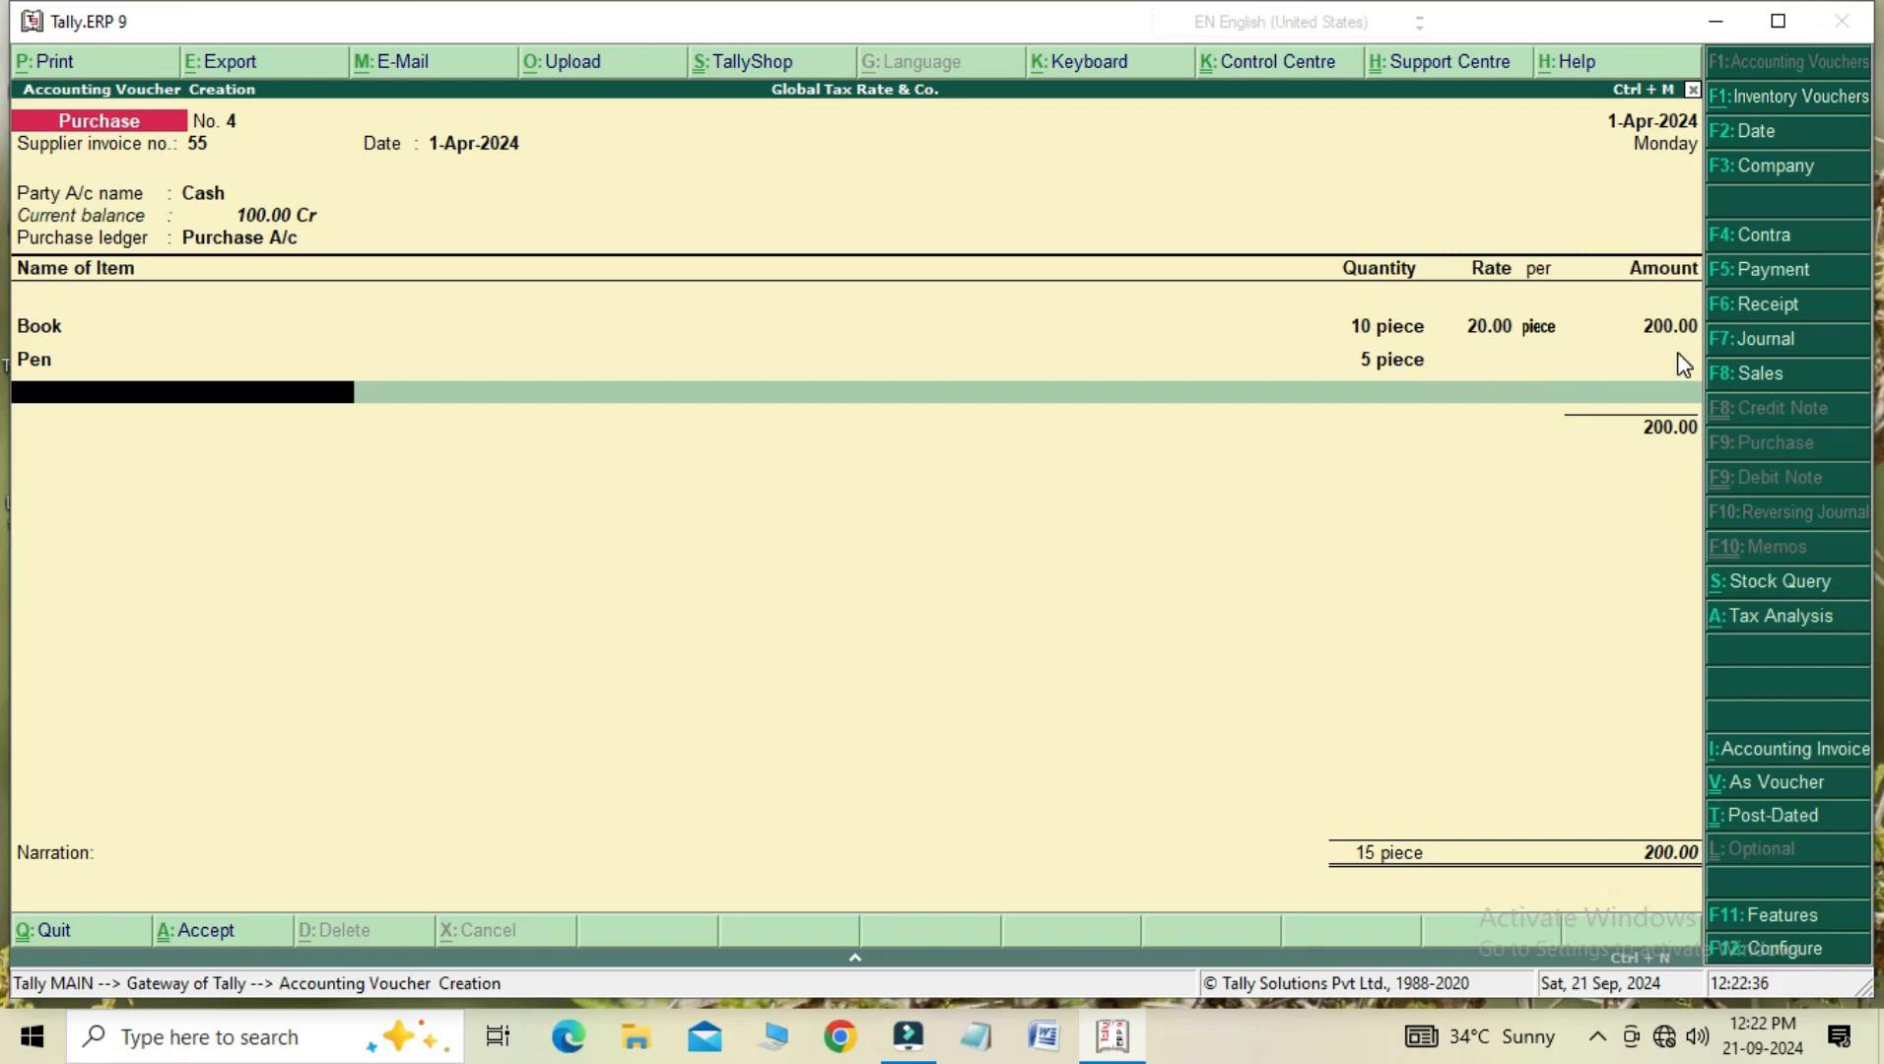
# - End the item list, save the purchase voucher without a narration and return to the Gateway of Tally
pyautogui.press('Return')
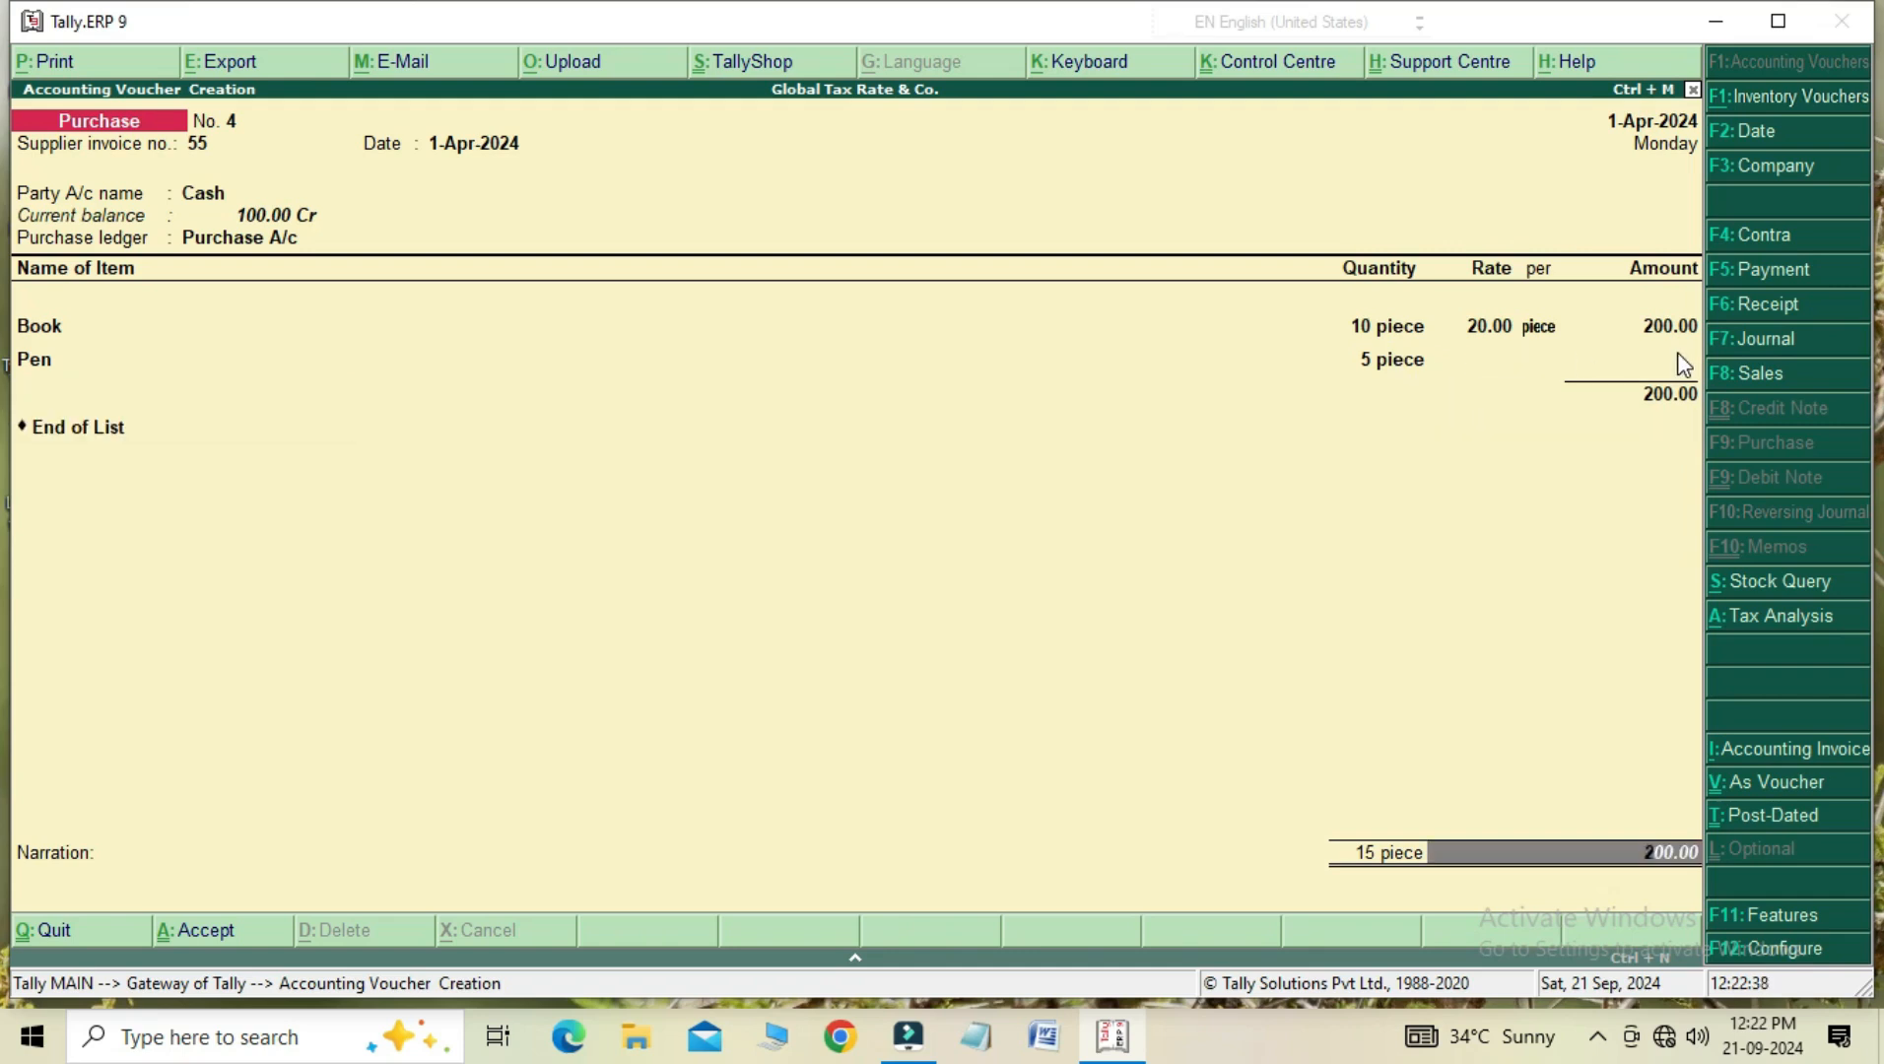
pyautogui.press('Return')
pyautogui.click(1683, 364)
pyautogui.press('Return')
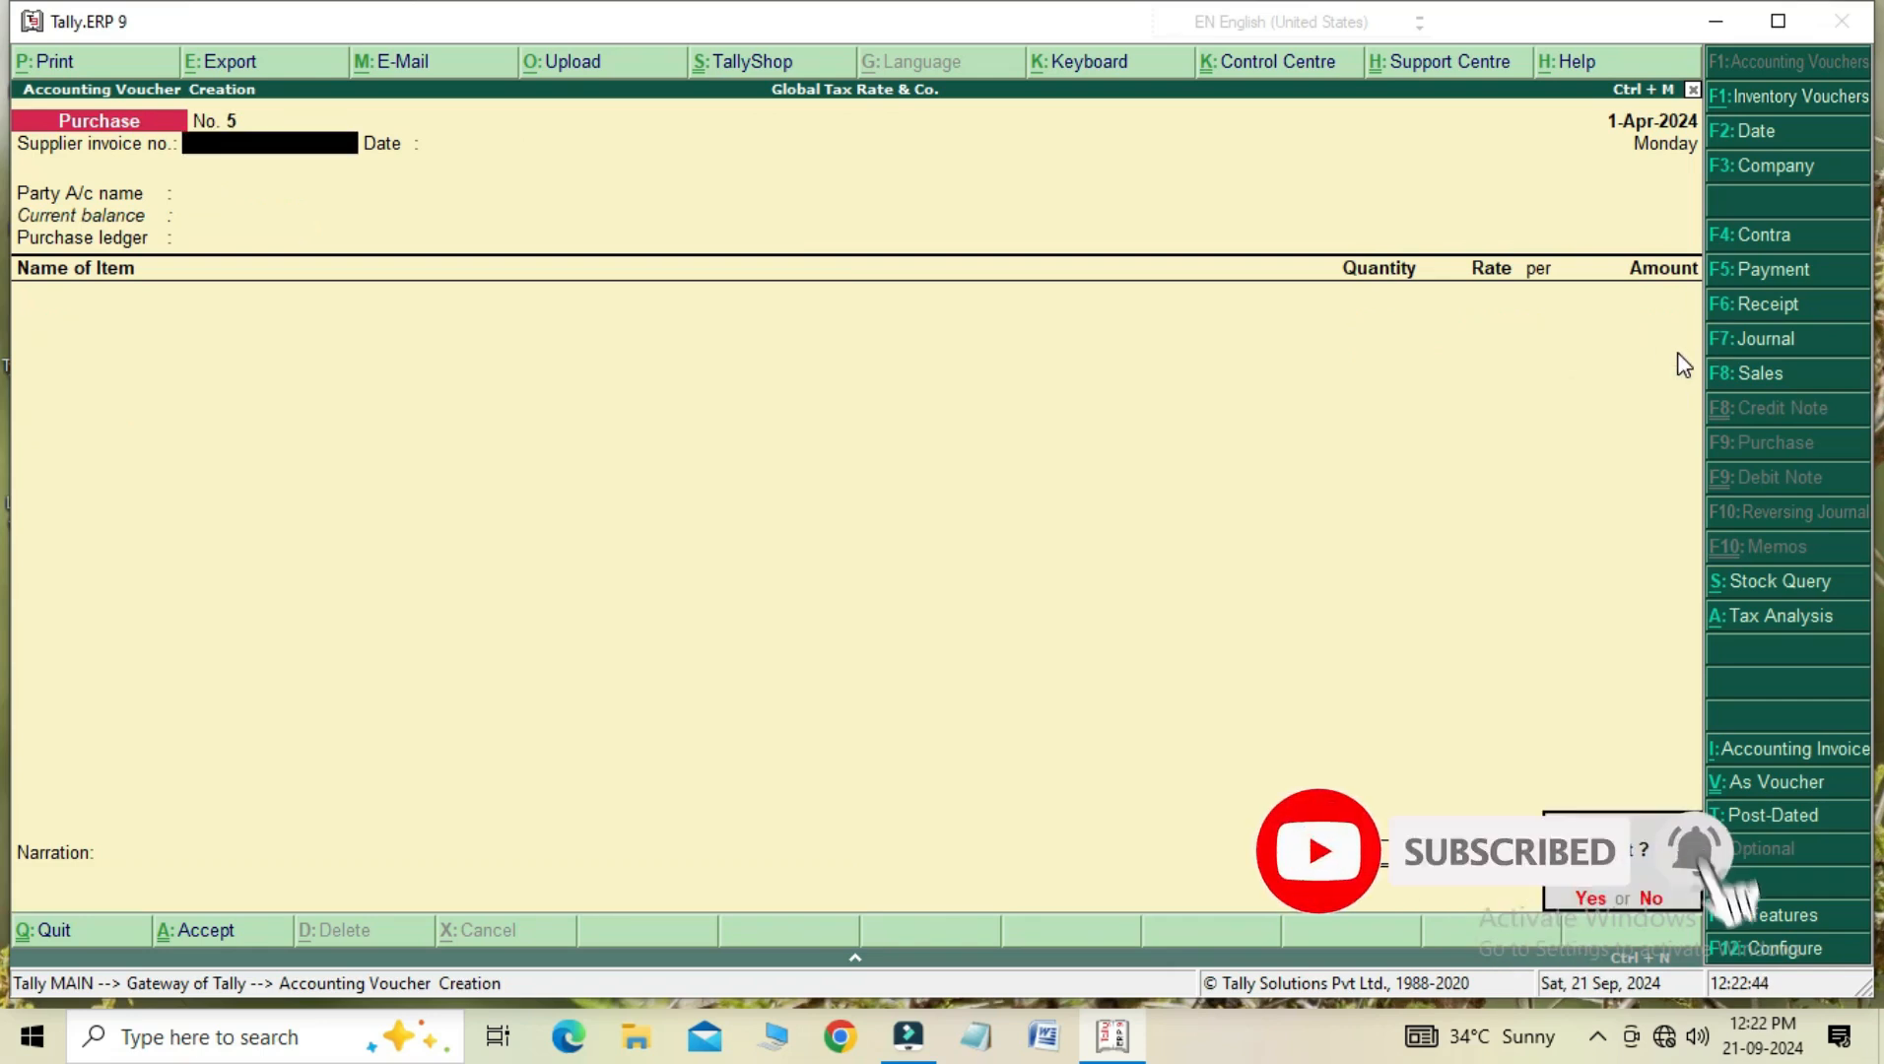
pyautogui.press('Escape')
pyautogui.press('Escape')
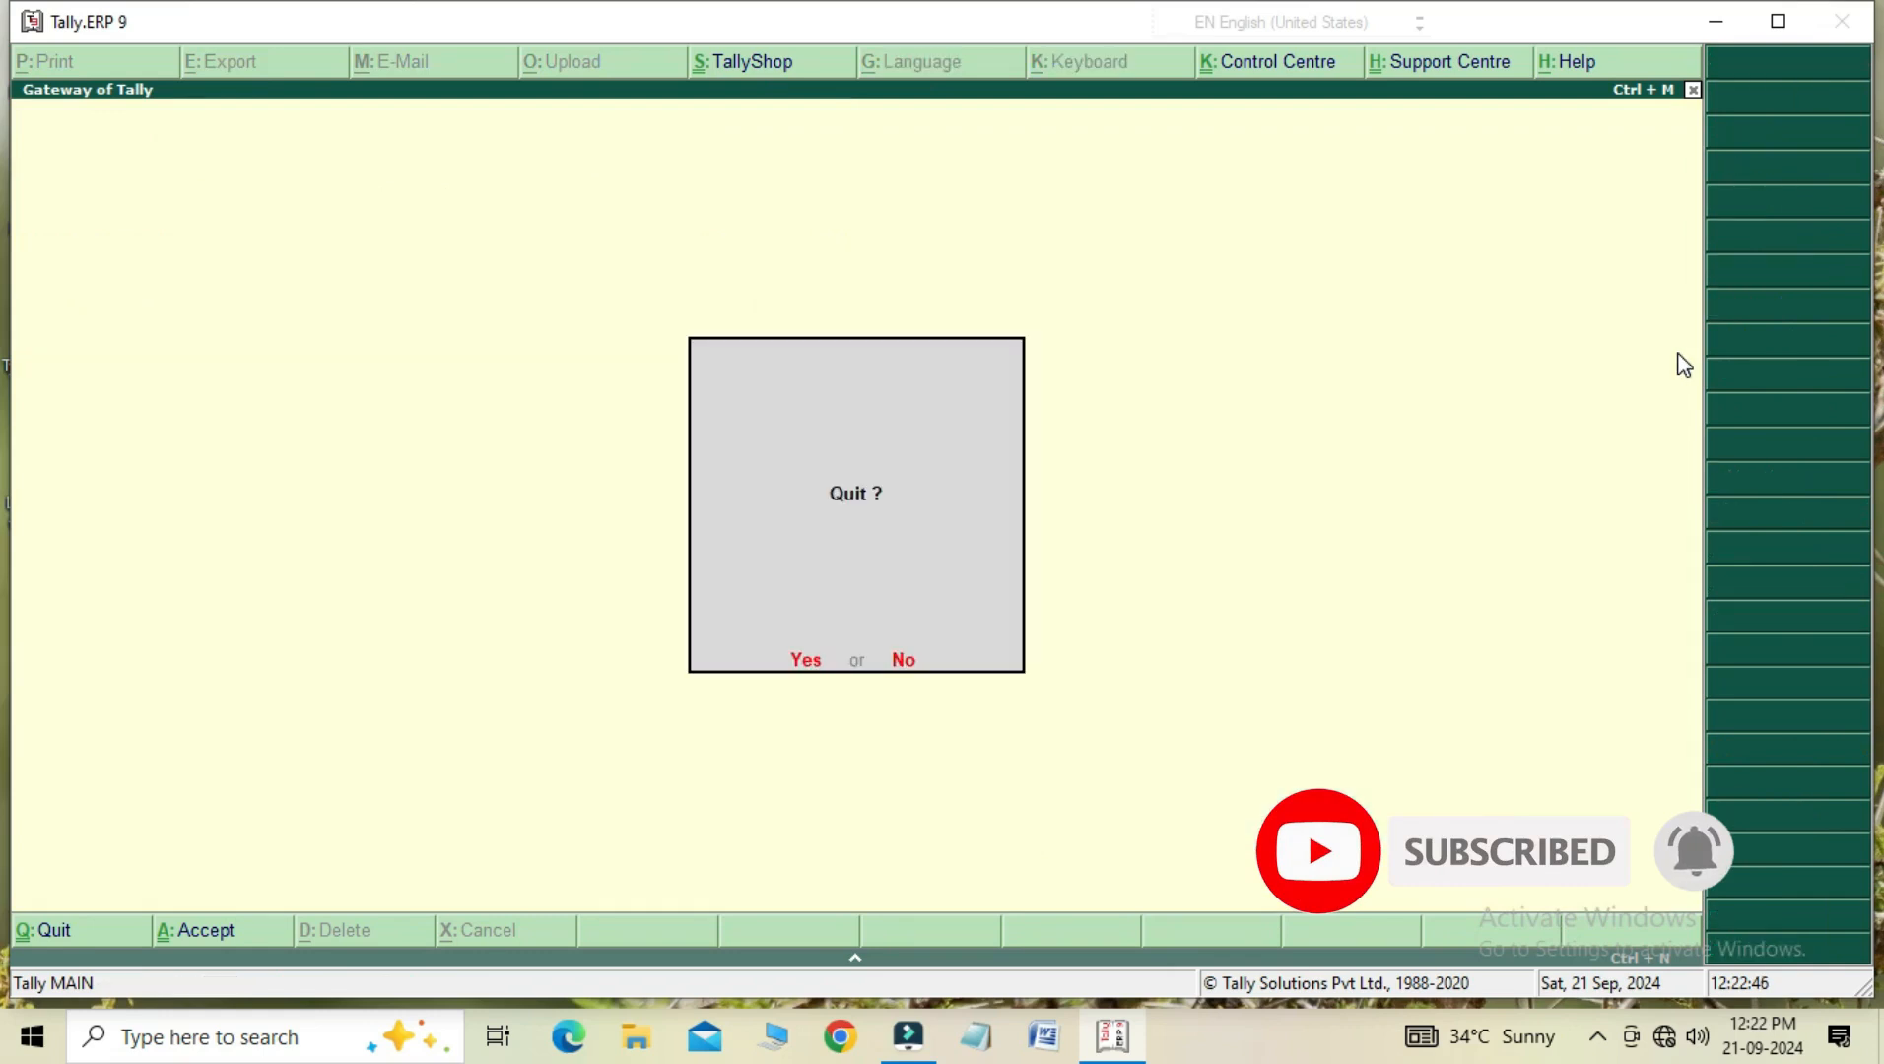
pyautogui.press('n')
# - Open the Stock Item selection of the Inventory Books reports
pyautogui.press('Down')
pyautogui.press('Down')
pyautogui.press('Down')
pyautogui.press('Down')
pyautogui.press('Down')
pyautogui.press('Down')
pyautogui.press('Down')
pyautogui.press('Down')
pyautogui.press('Down')
pyautogui.press('Down')
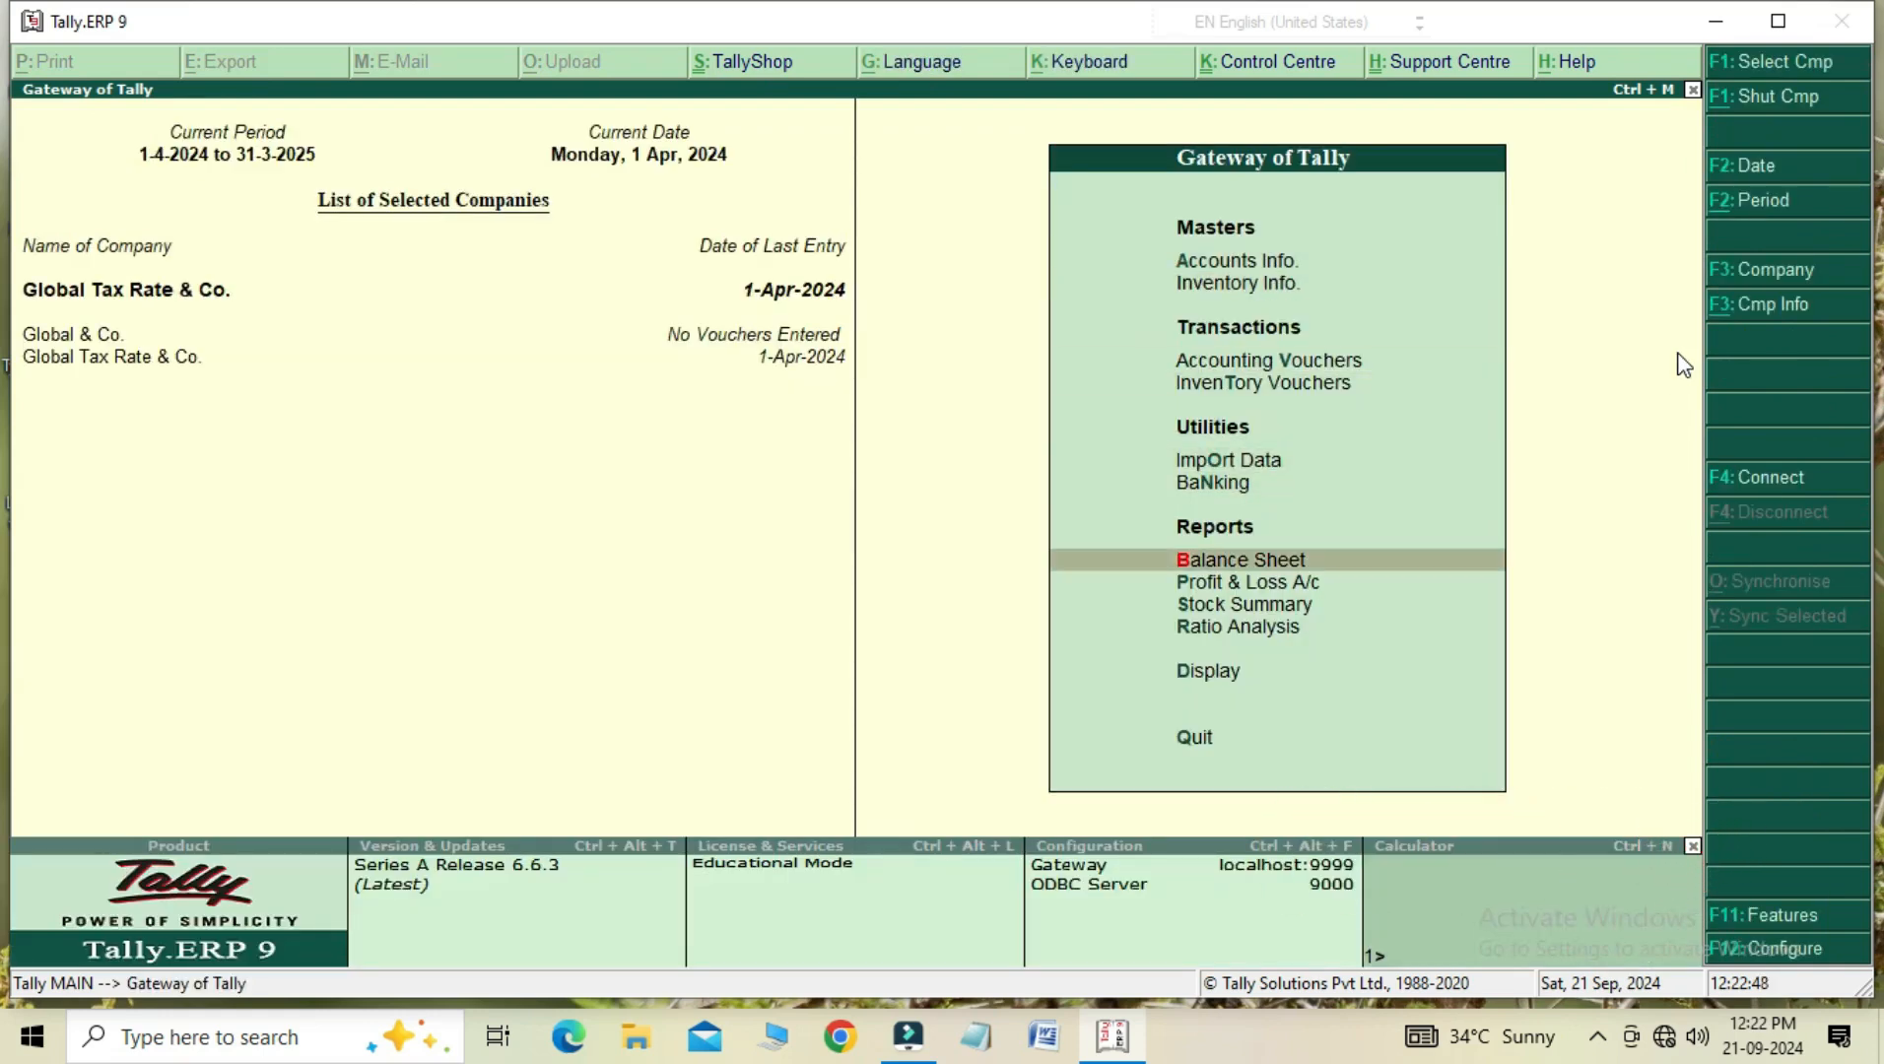
pyautogui.press('Return')
pyautogui.press('Down')
pyautogui.press('Down')
pyautogui.press('Down')
pyautogui.press('Down')
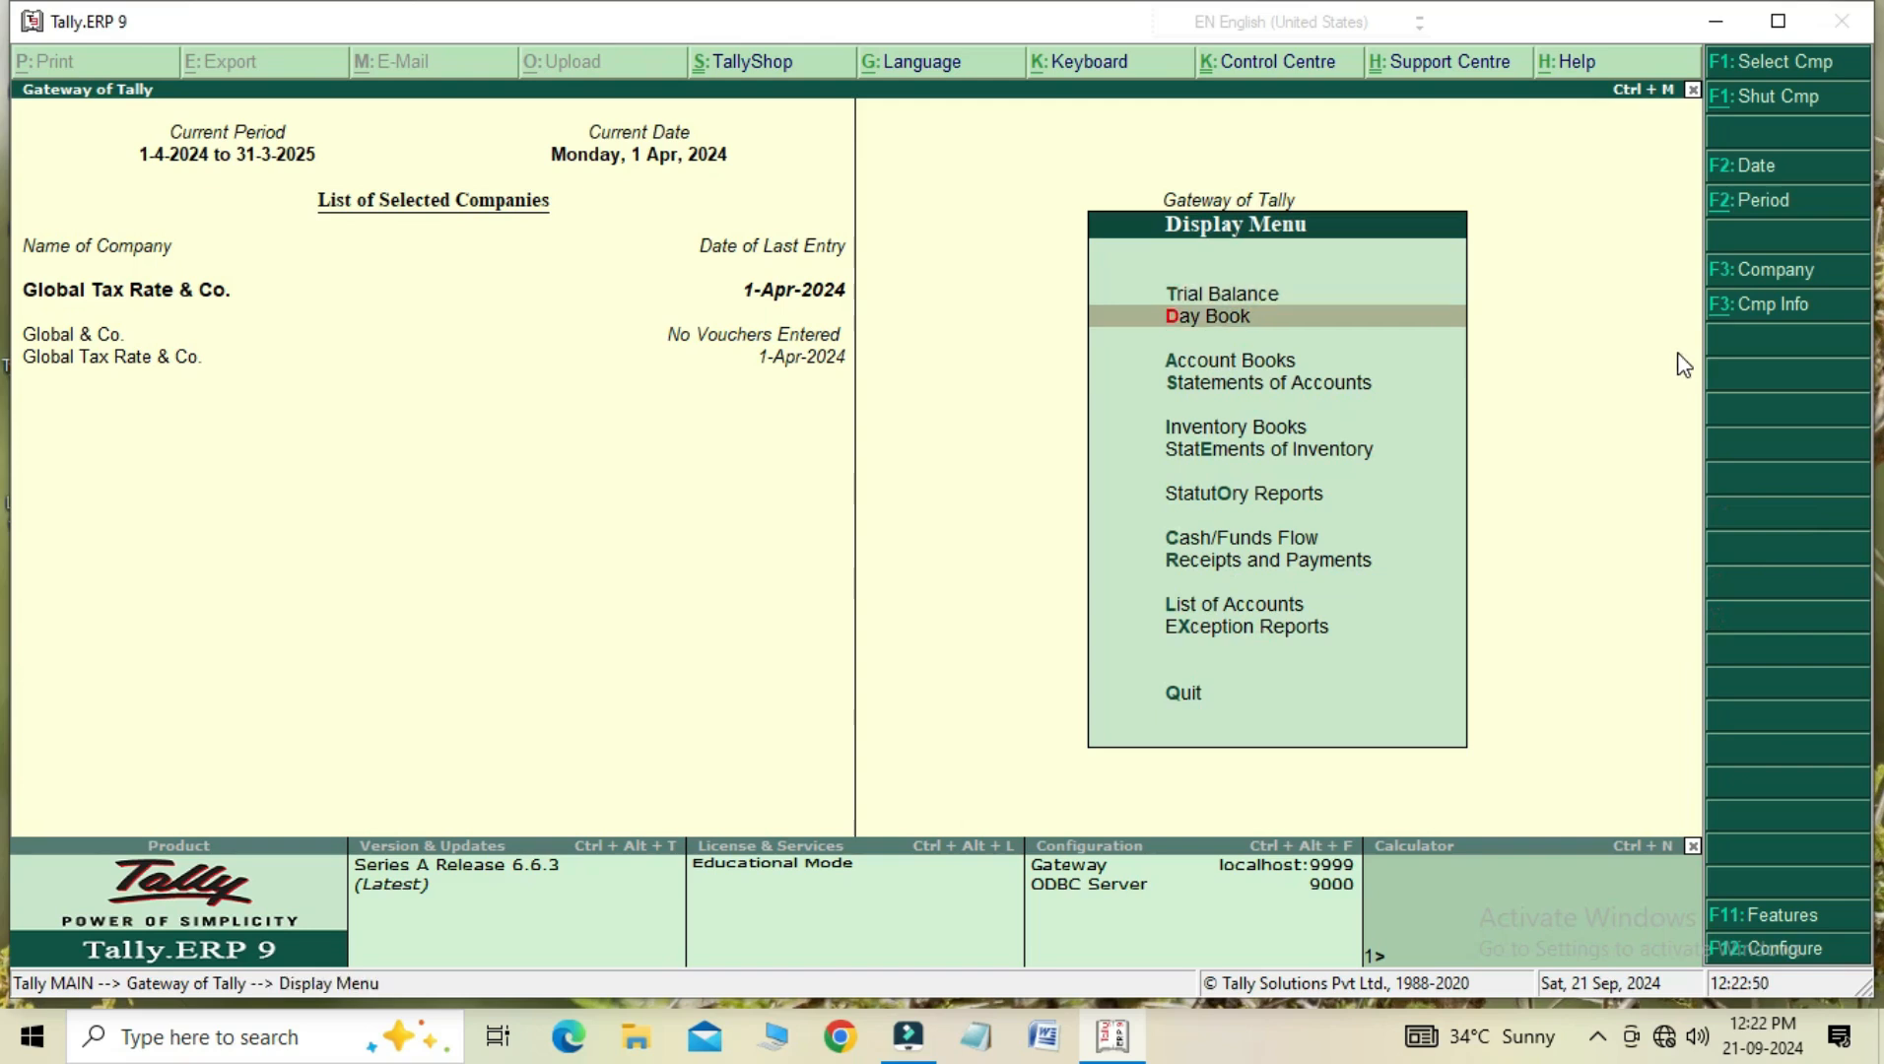
pyautogui.press('Return')
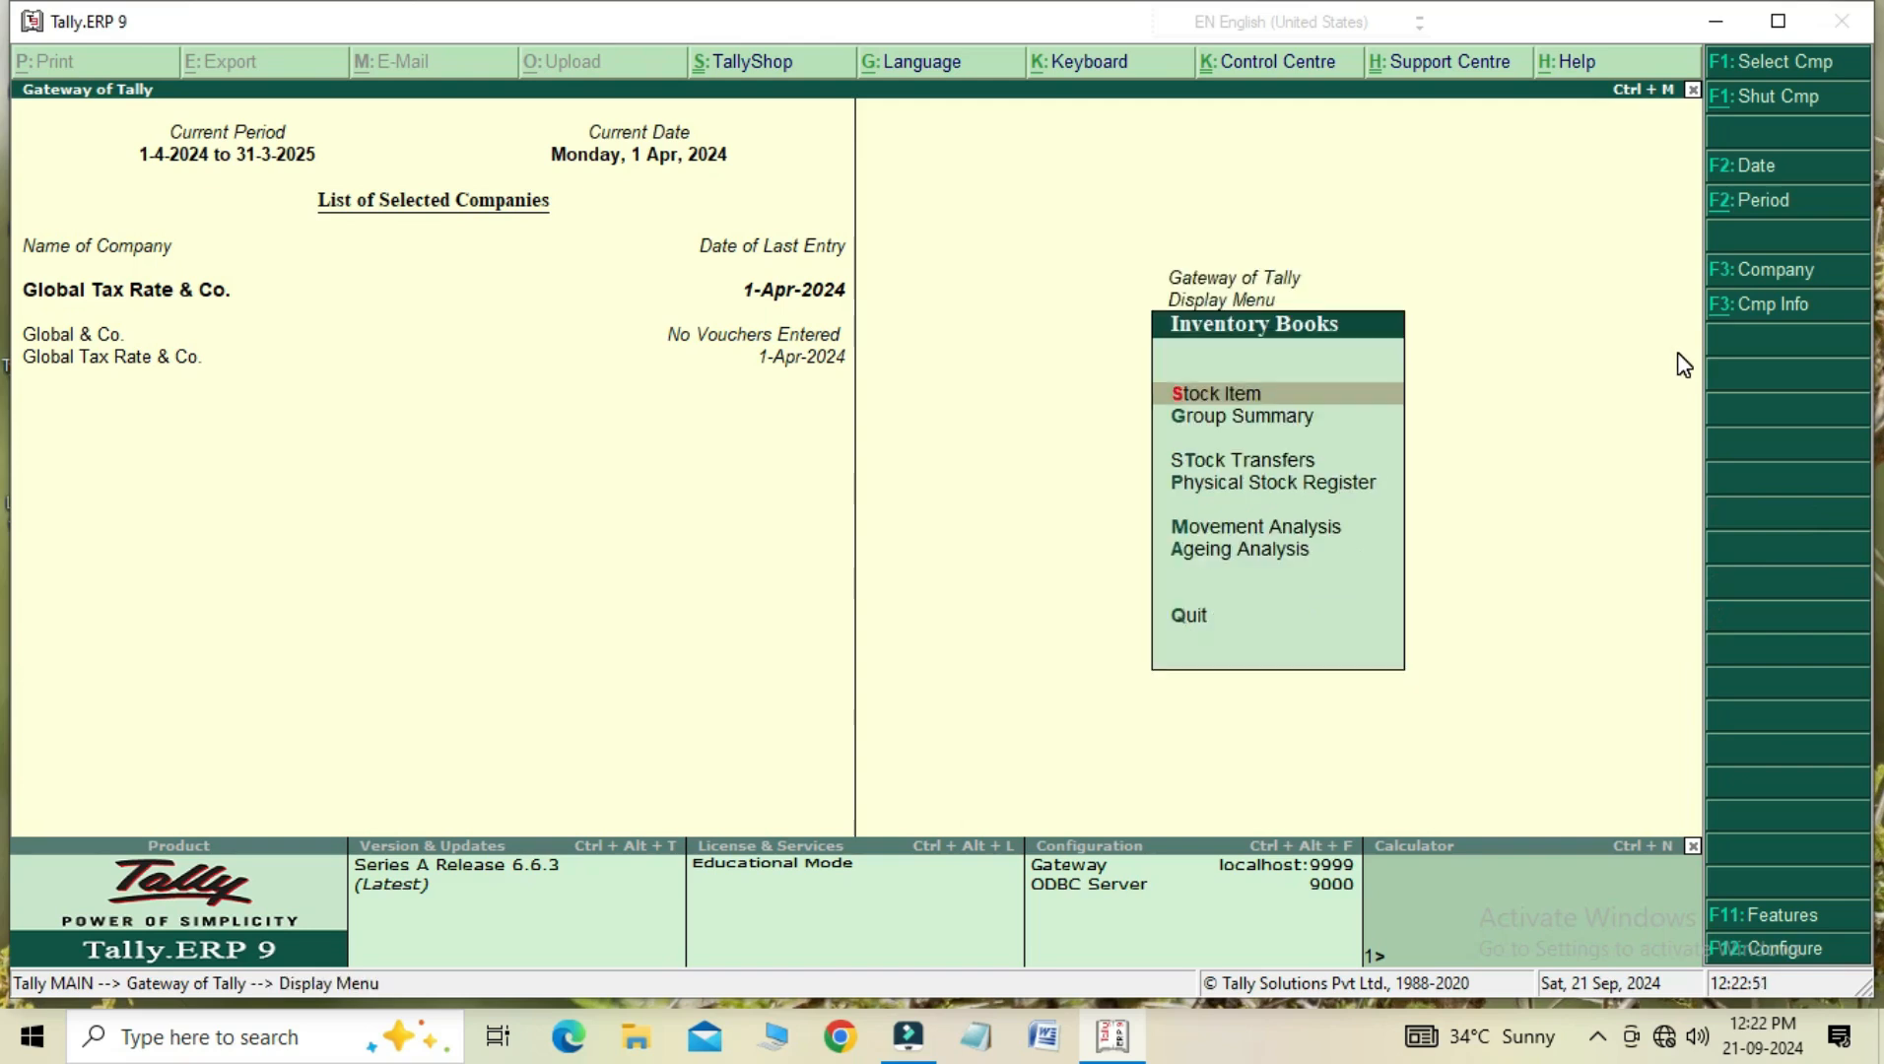
pyautogui.press('Return')
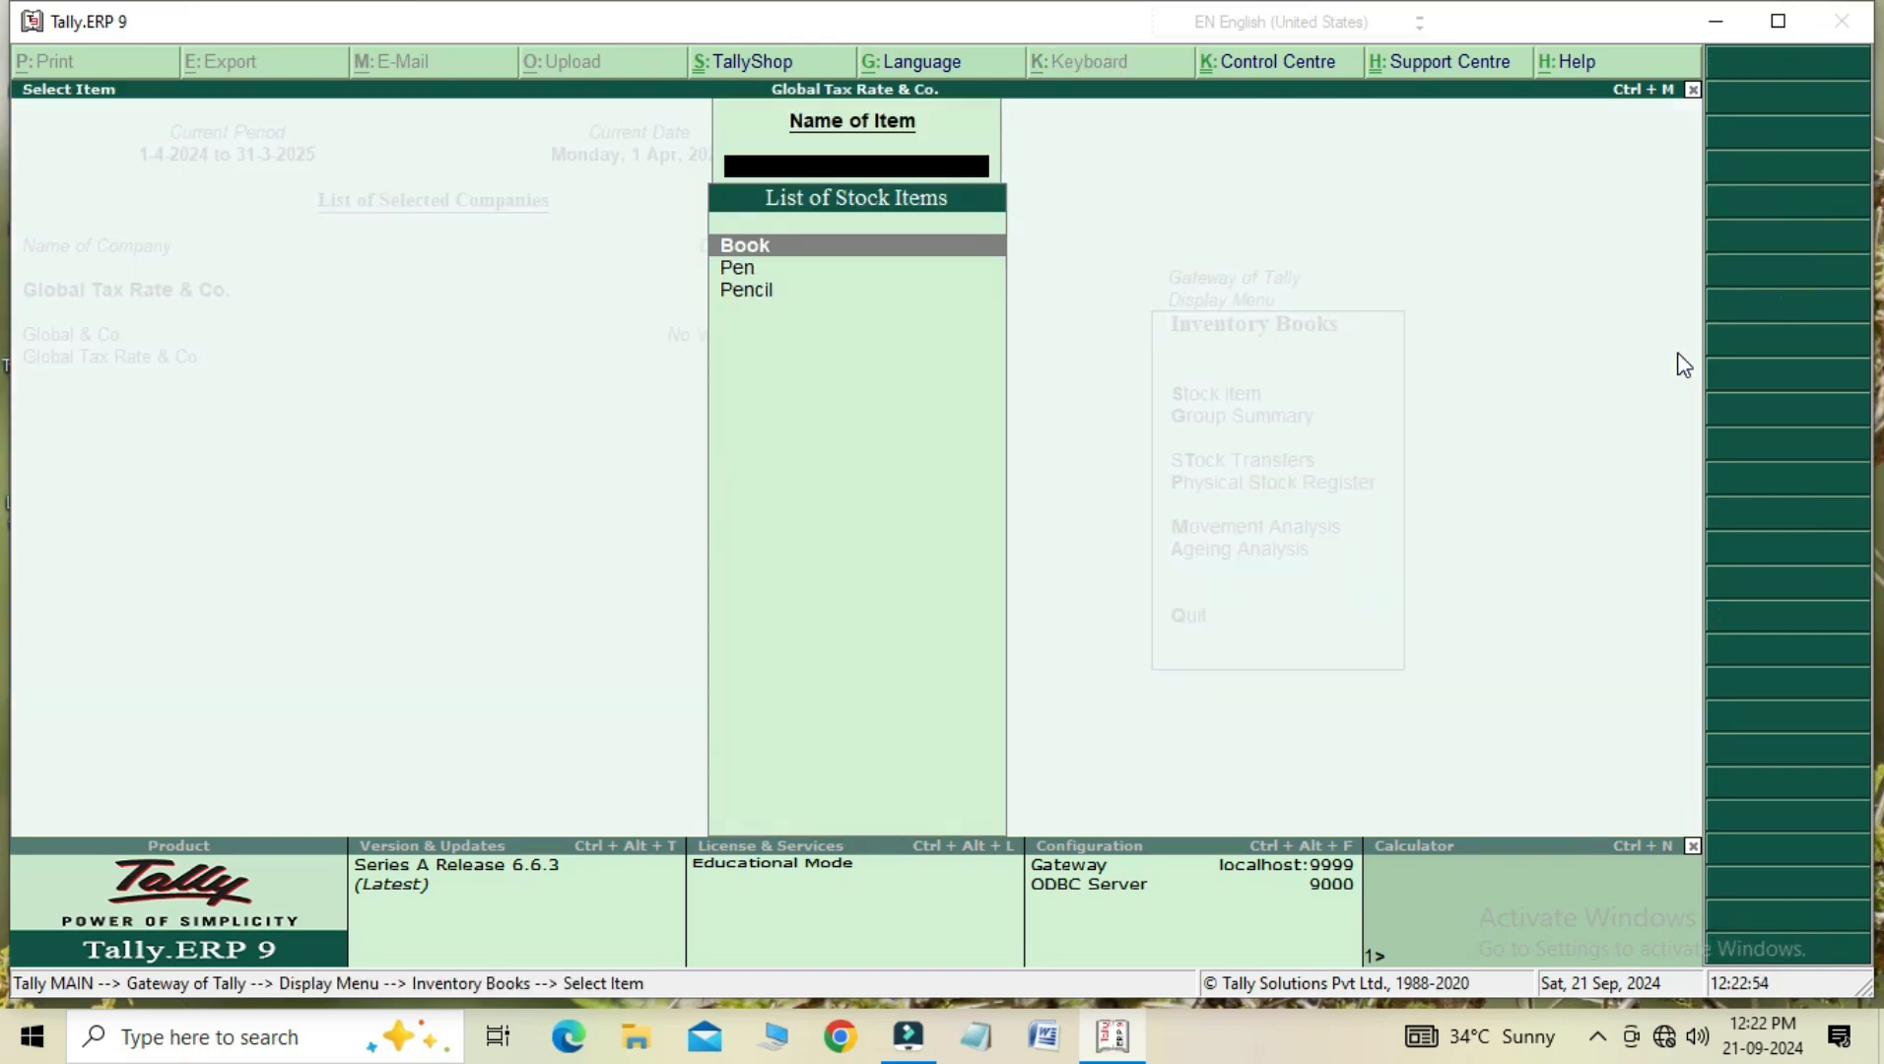
# - Examine the April stock vouchers of the item Pen and return to the Gateway of Tally
pyautogui.press('Down')
pyautogui.press('Return')
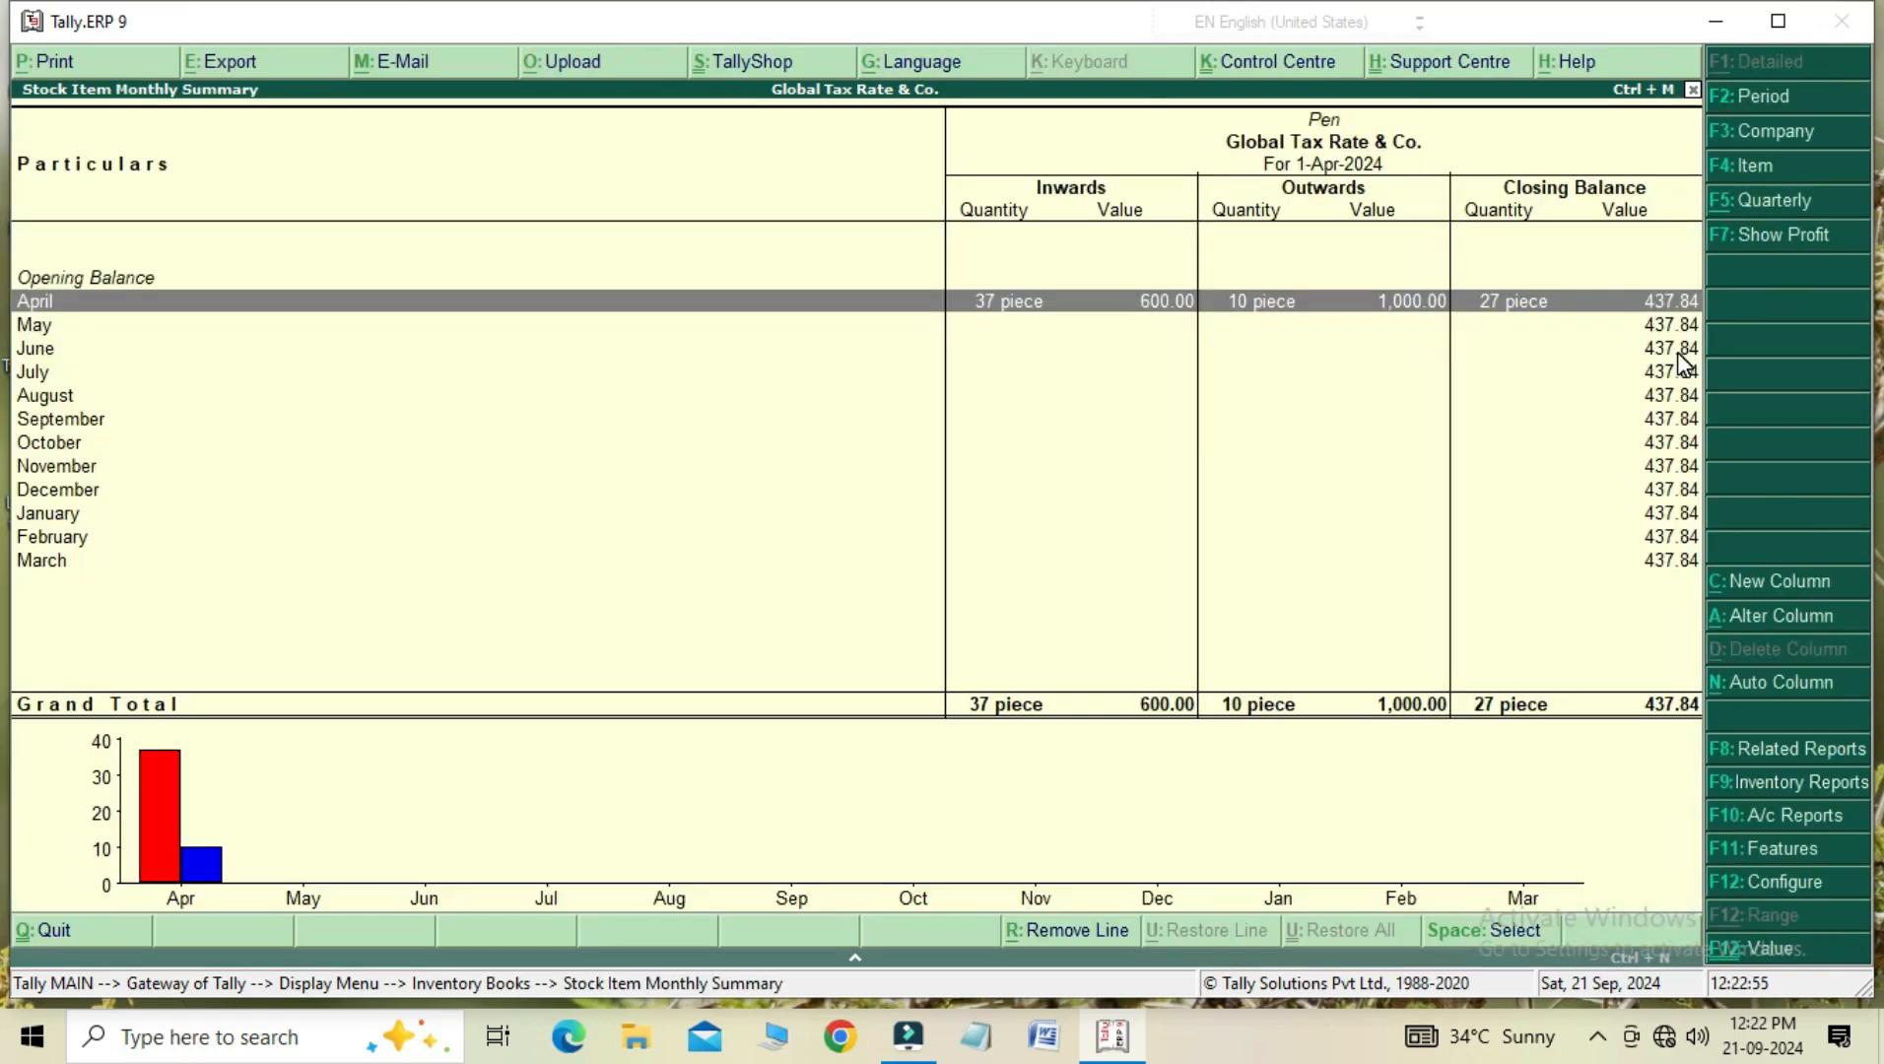
pyautogui.press('Return')
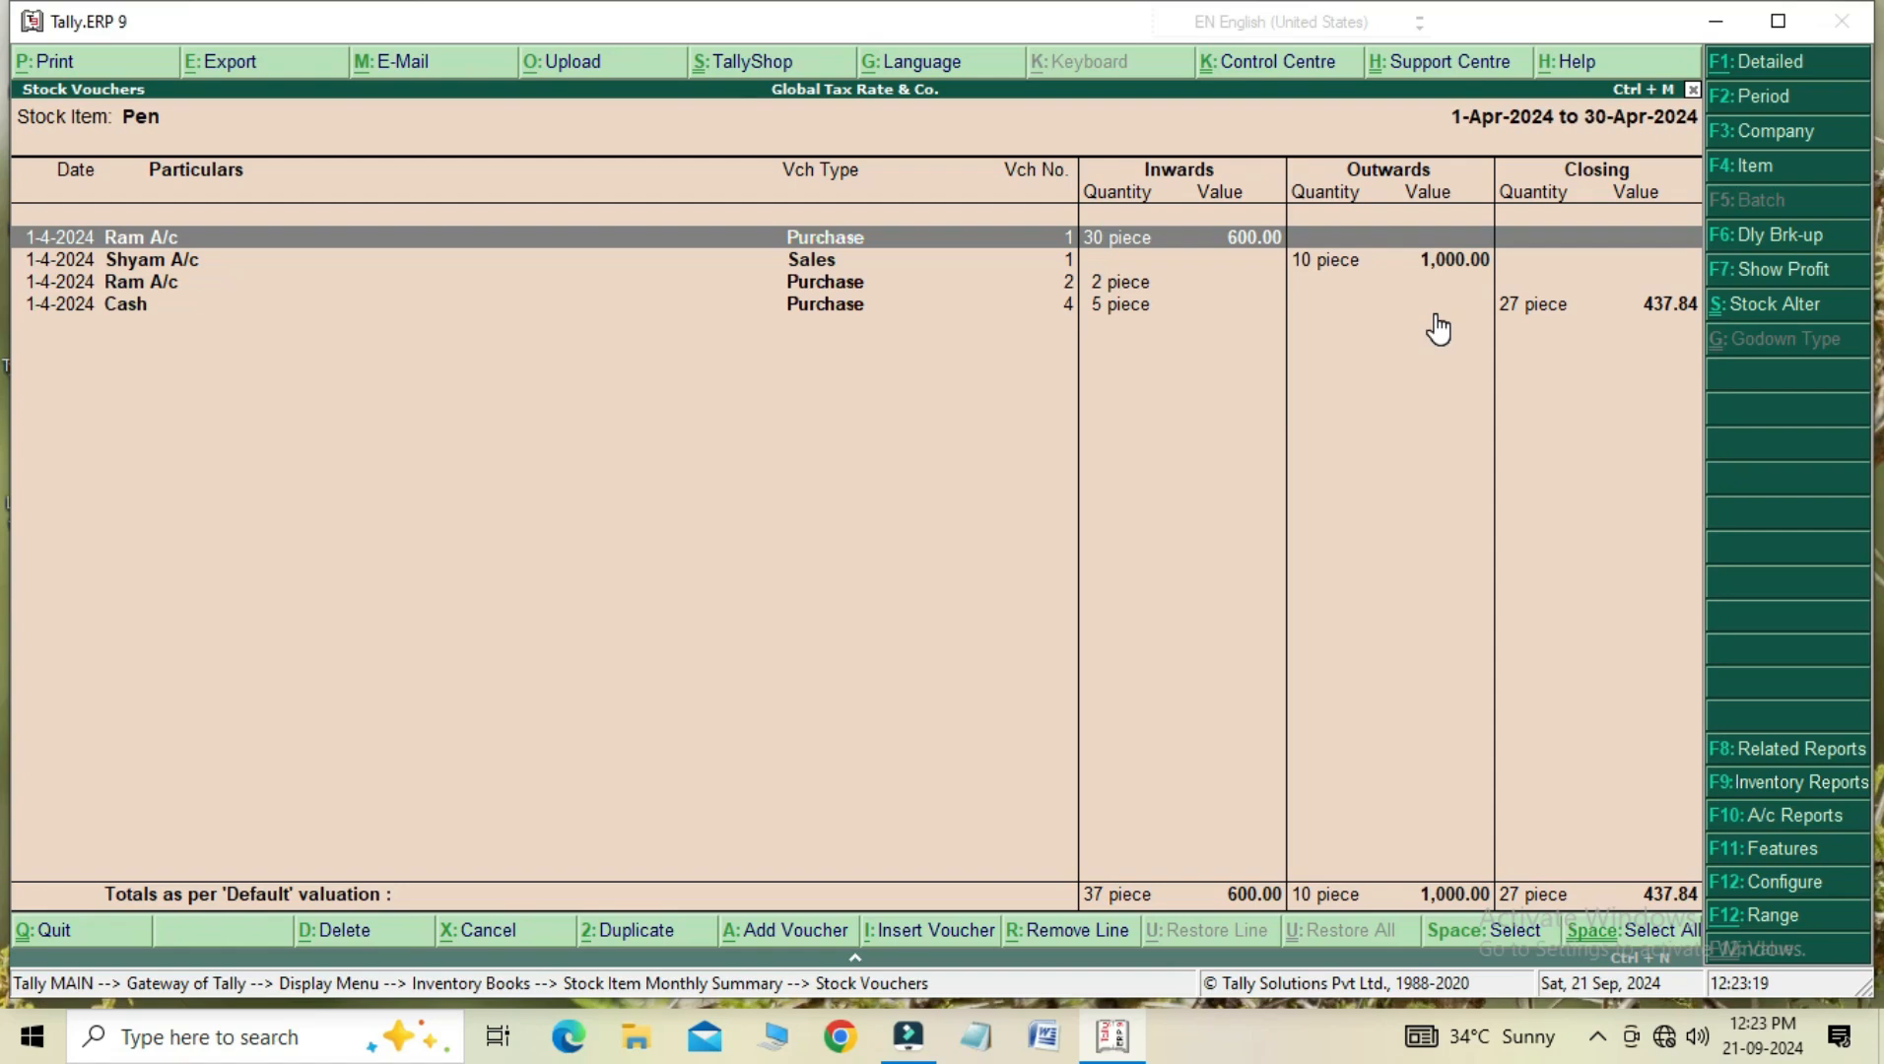
pyautogui.press('Escape')
pyautogui.press('Escape')
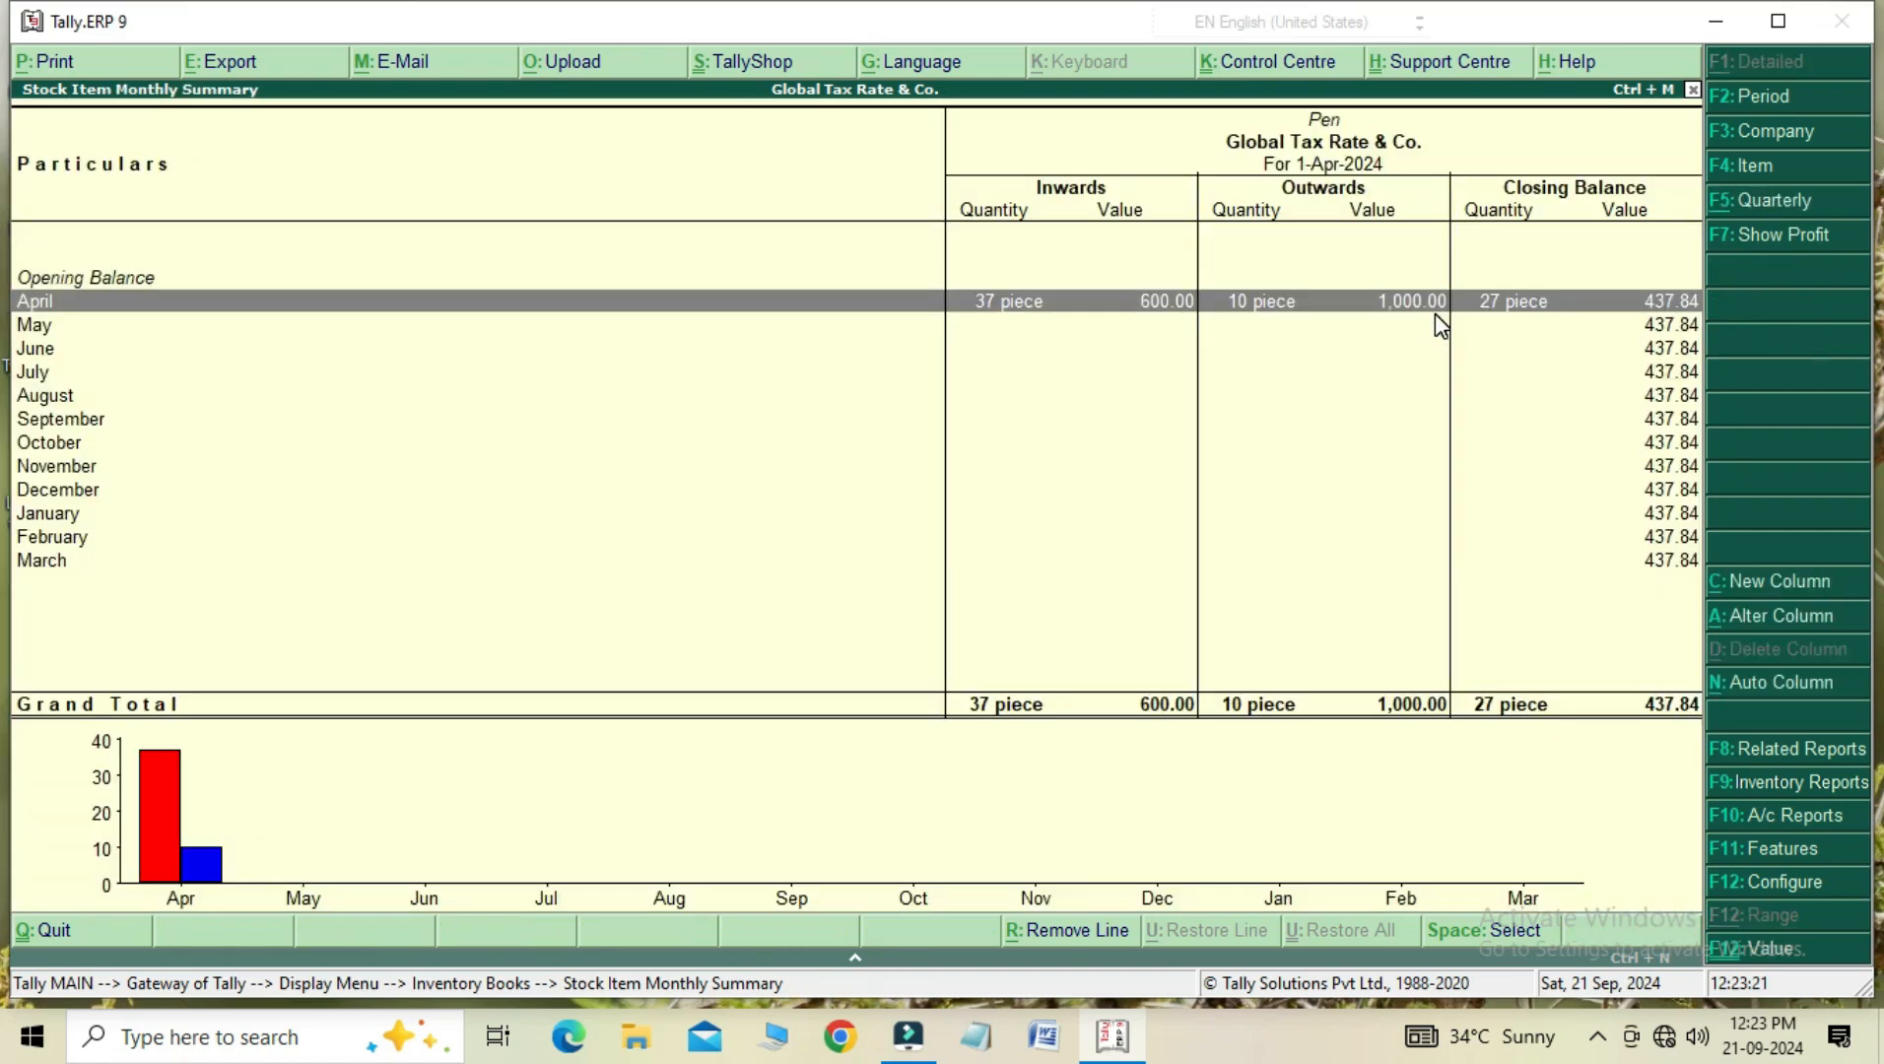
pyautogui.press('Escape')
pyautogui.press('Escape')
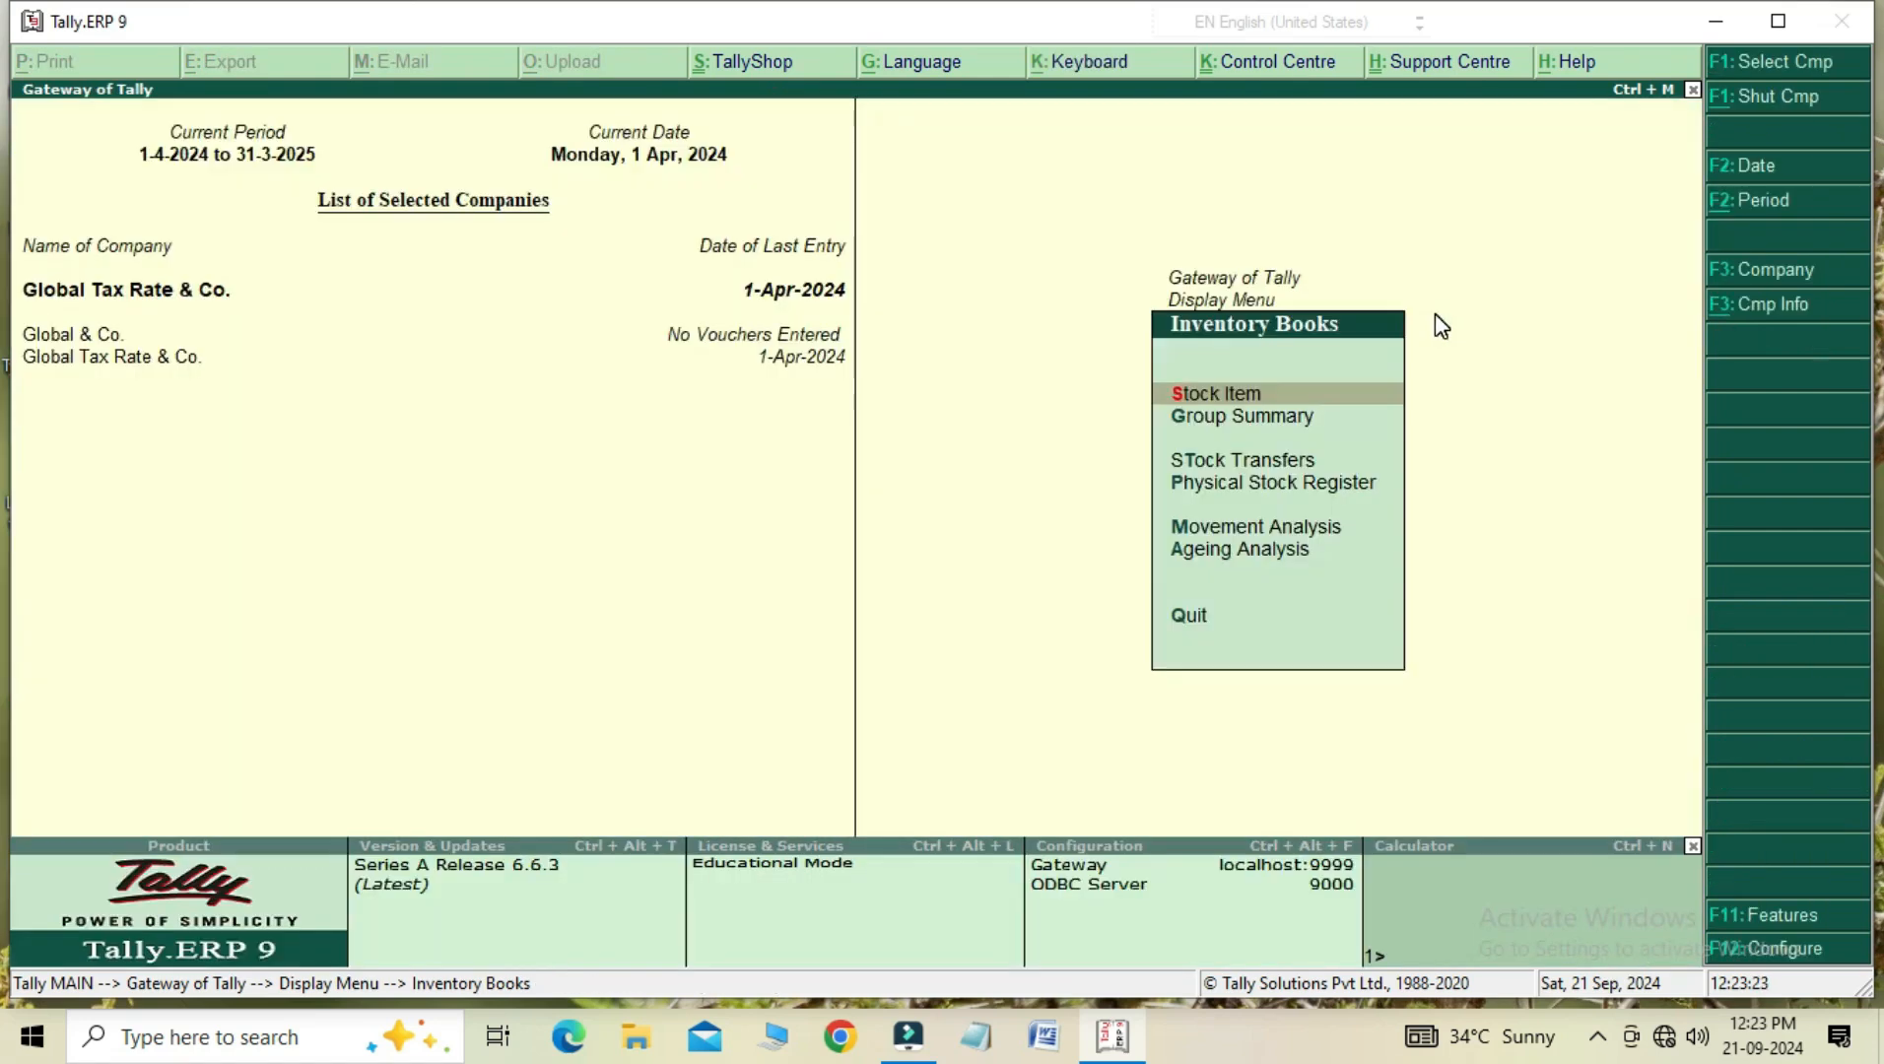
pyautogui.press('Escape')
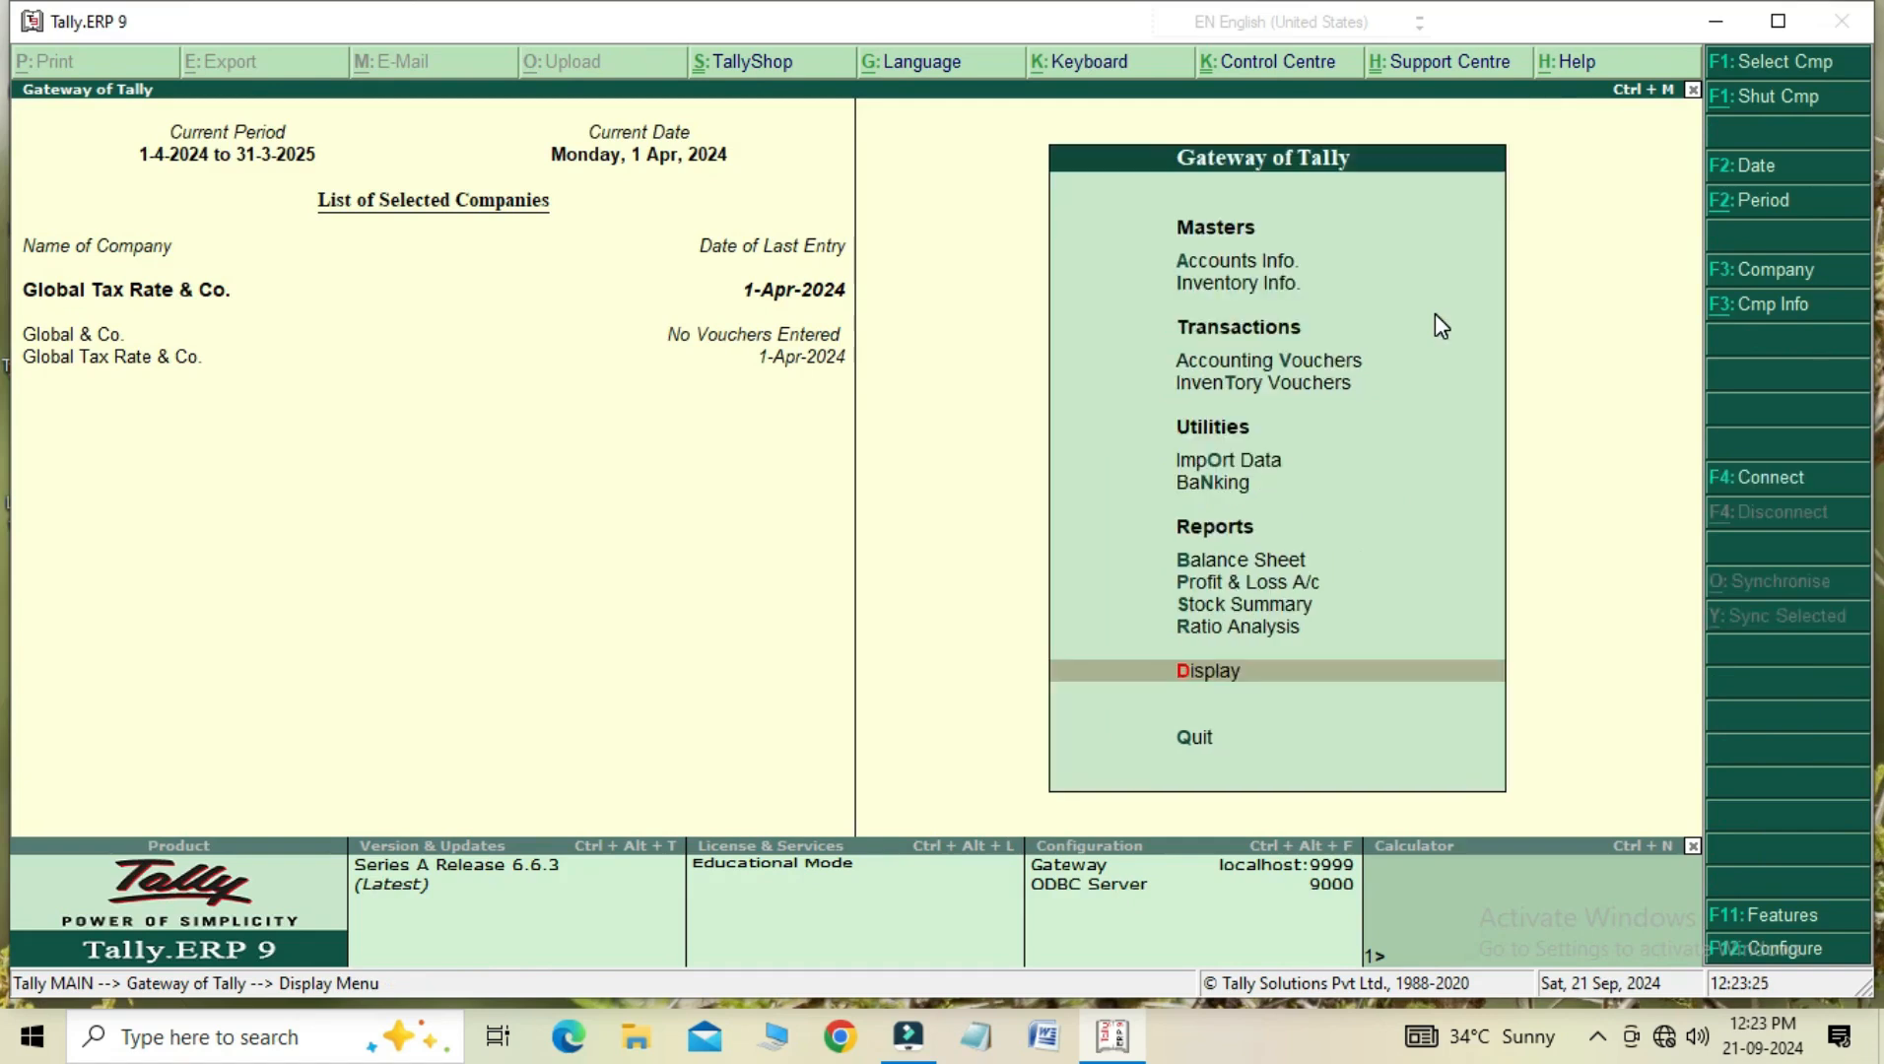
pyautogui.press('Escape')
pyautogui.press('n')
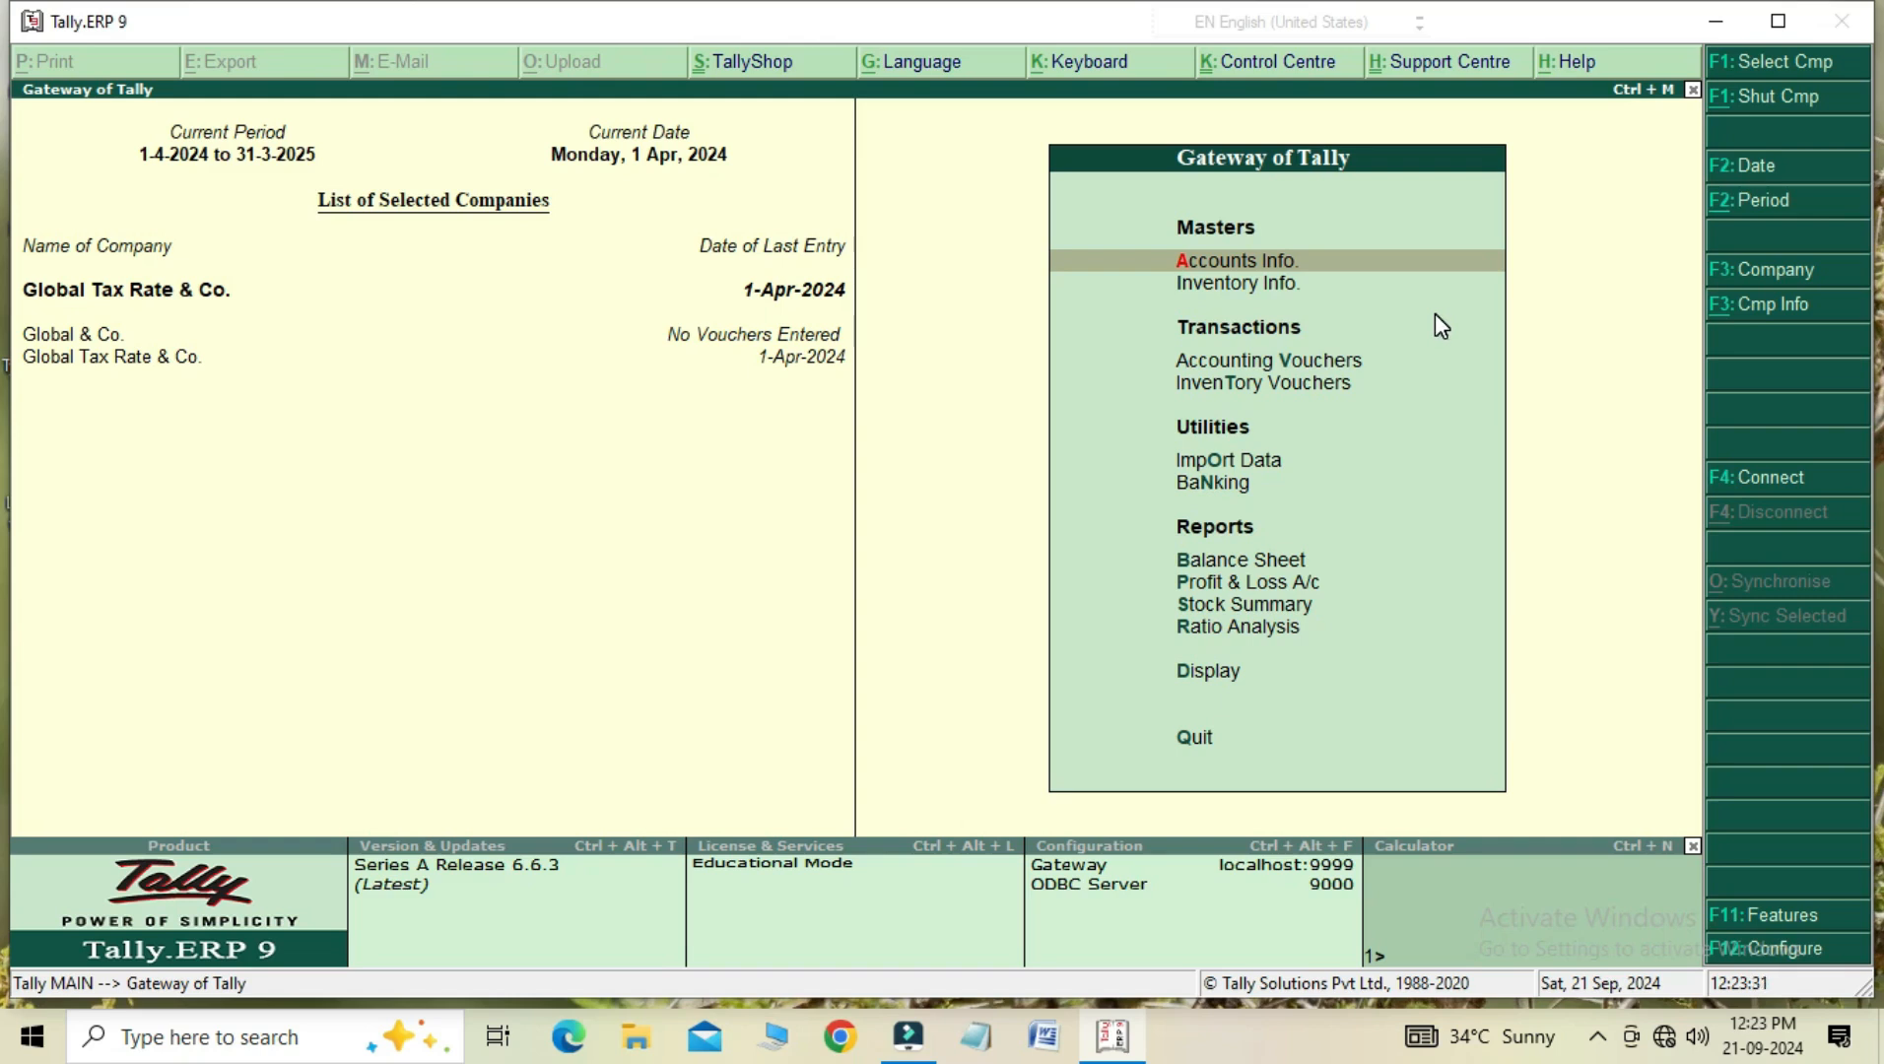
# - Disable zero-valued transactions in the Inventory Features of Global Tax Rate & Co., save, and return to the Gateway of Tally
pyautogui.press('F11')
pyautogui.press('Down')
pyautogui.press('Return')
pyautogui.press('Return')
pyautogui.press('Return')
pyautogui.write('n')
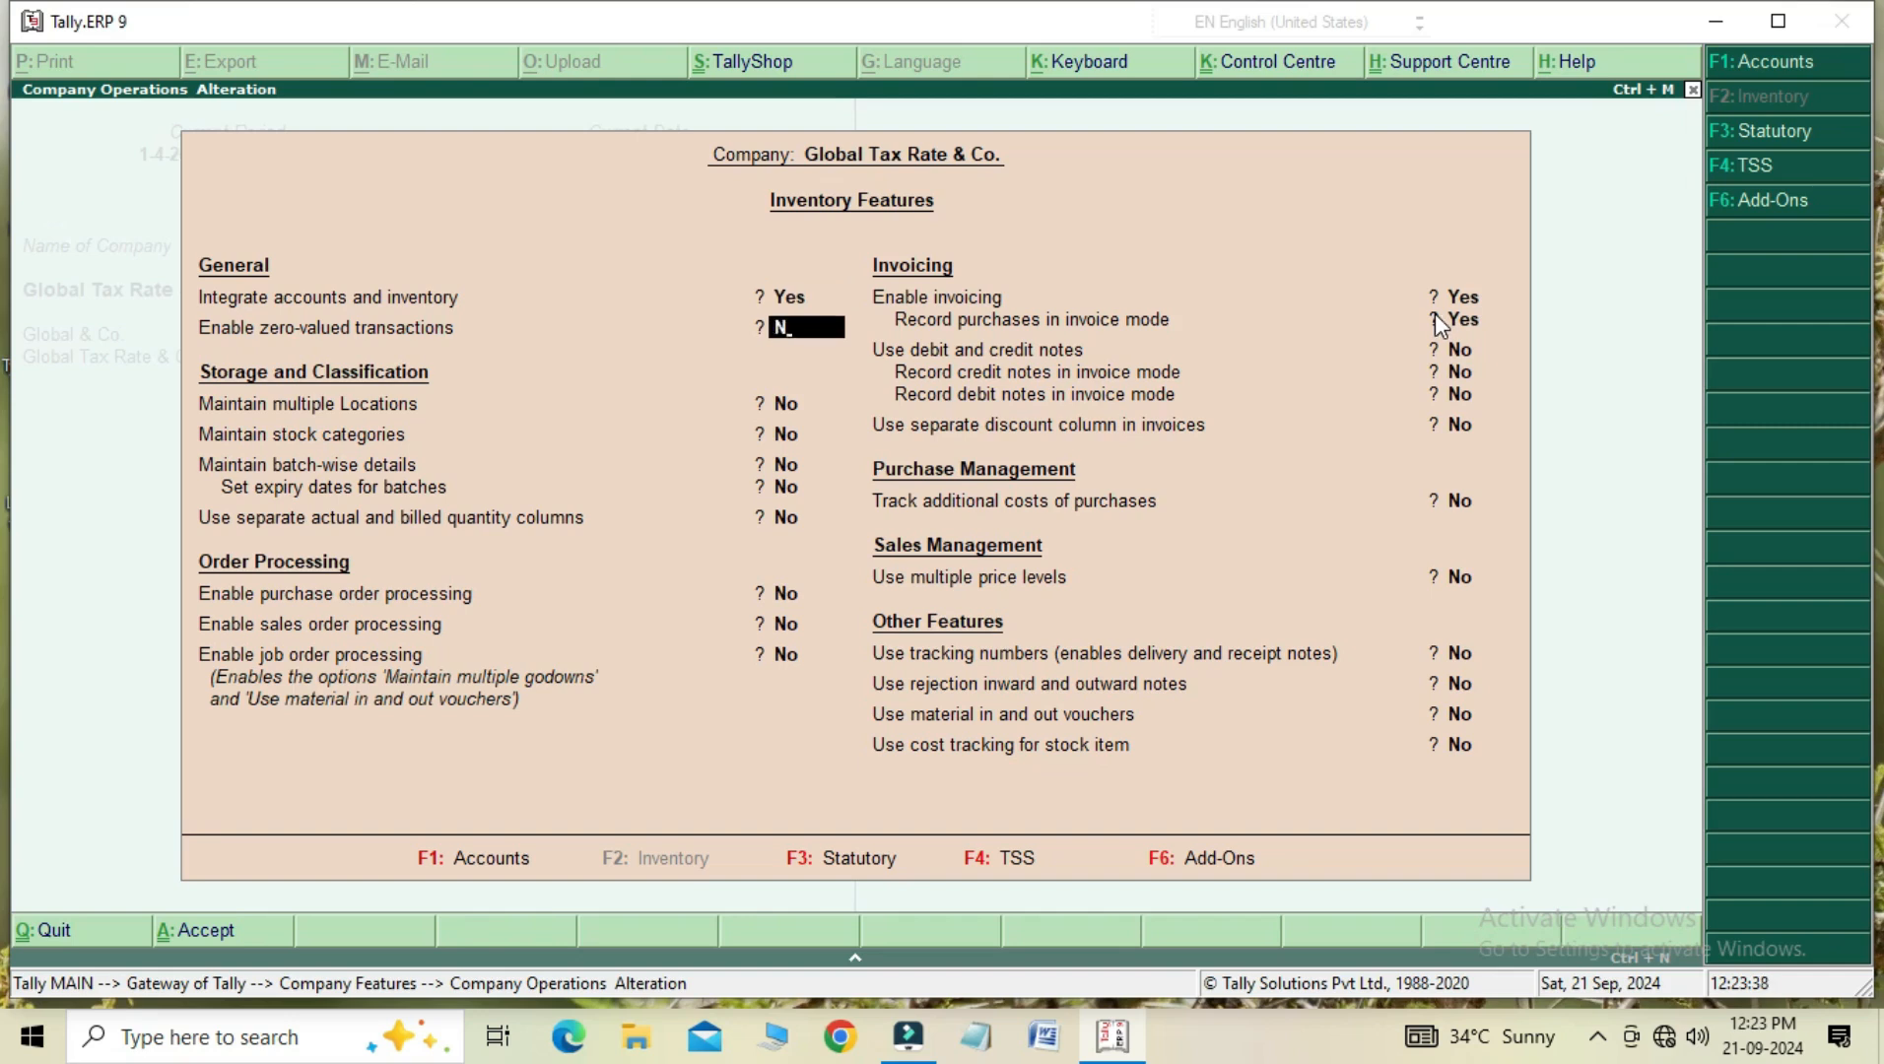
pyautogui.press('Return')
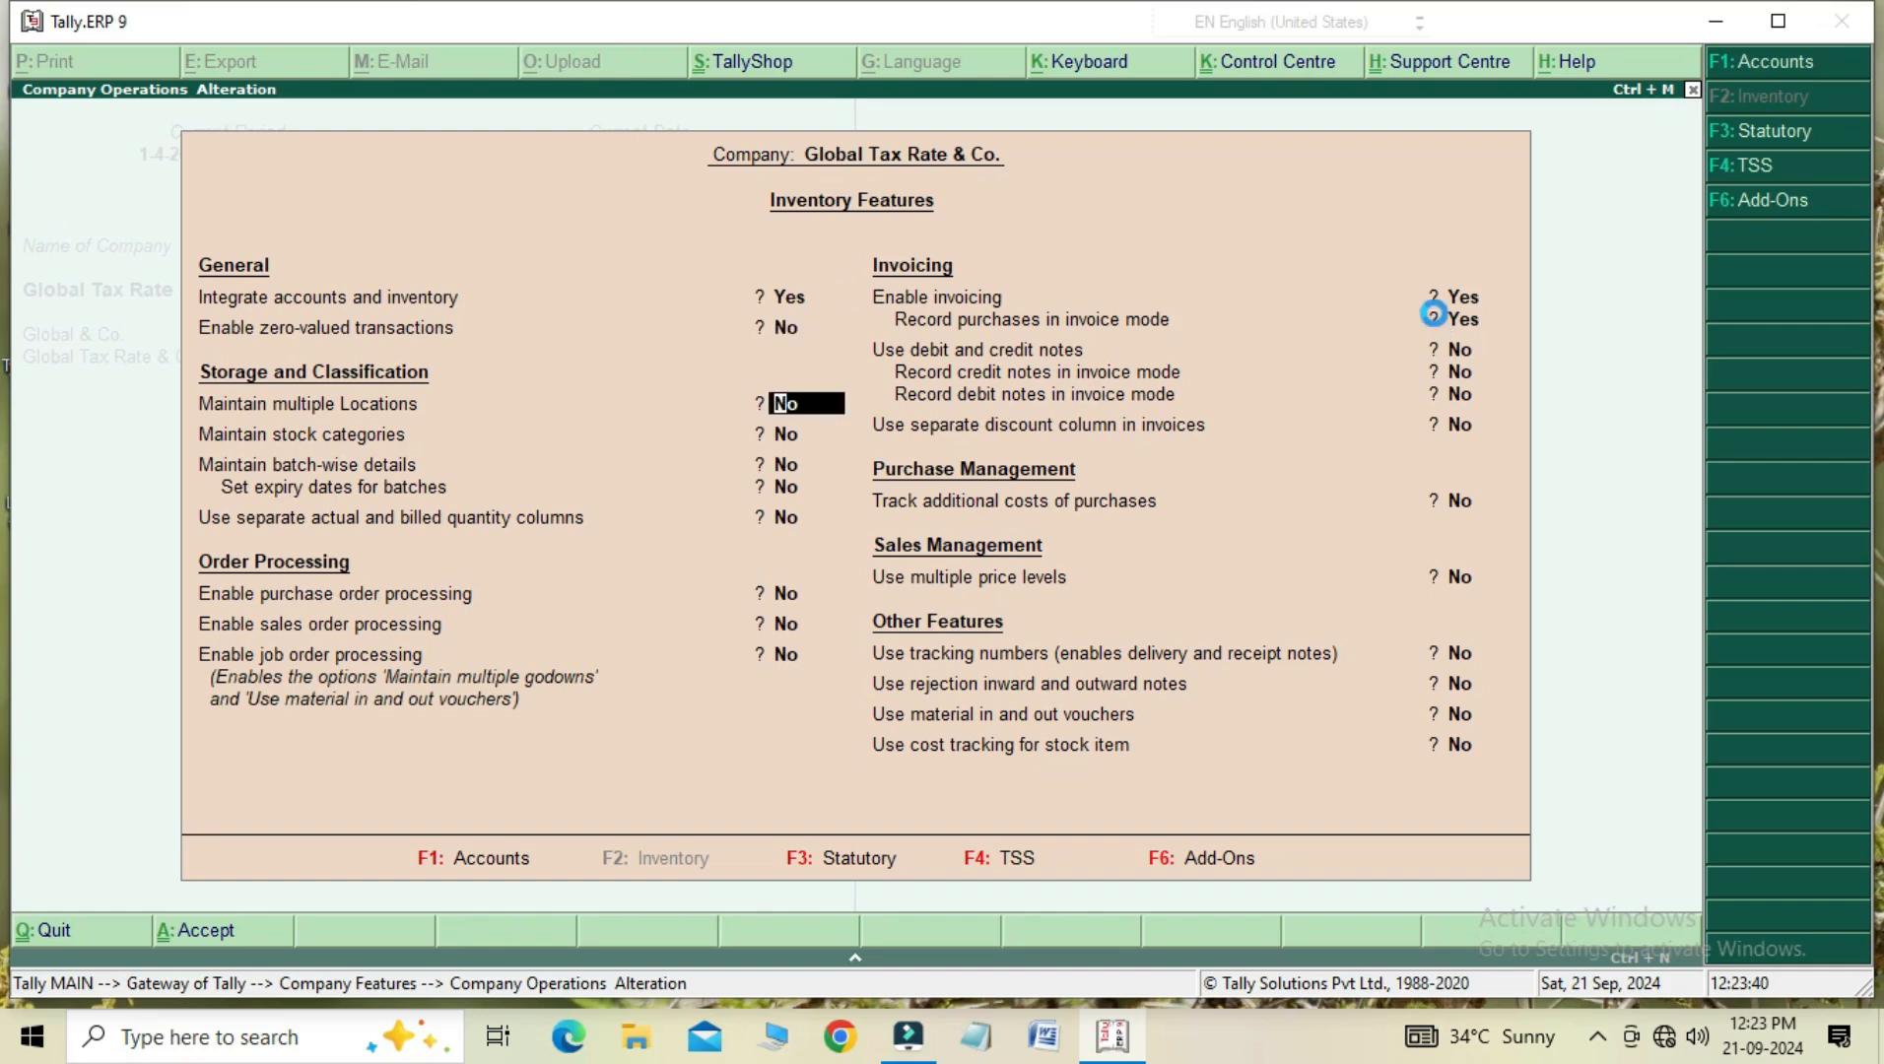
pyautogui.hotkey('ctrl', 'a')
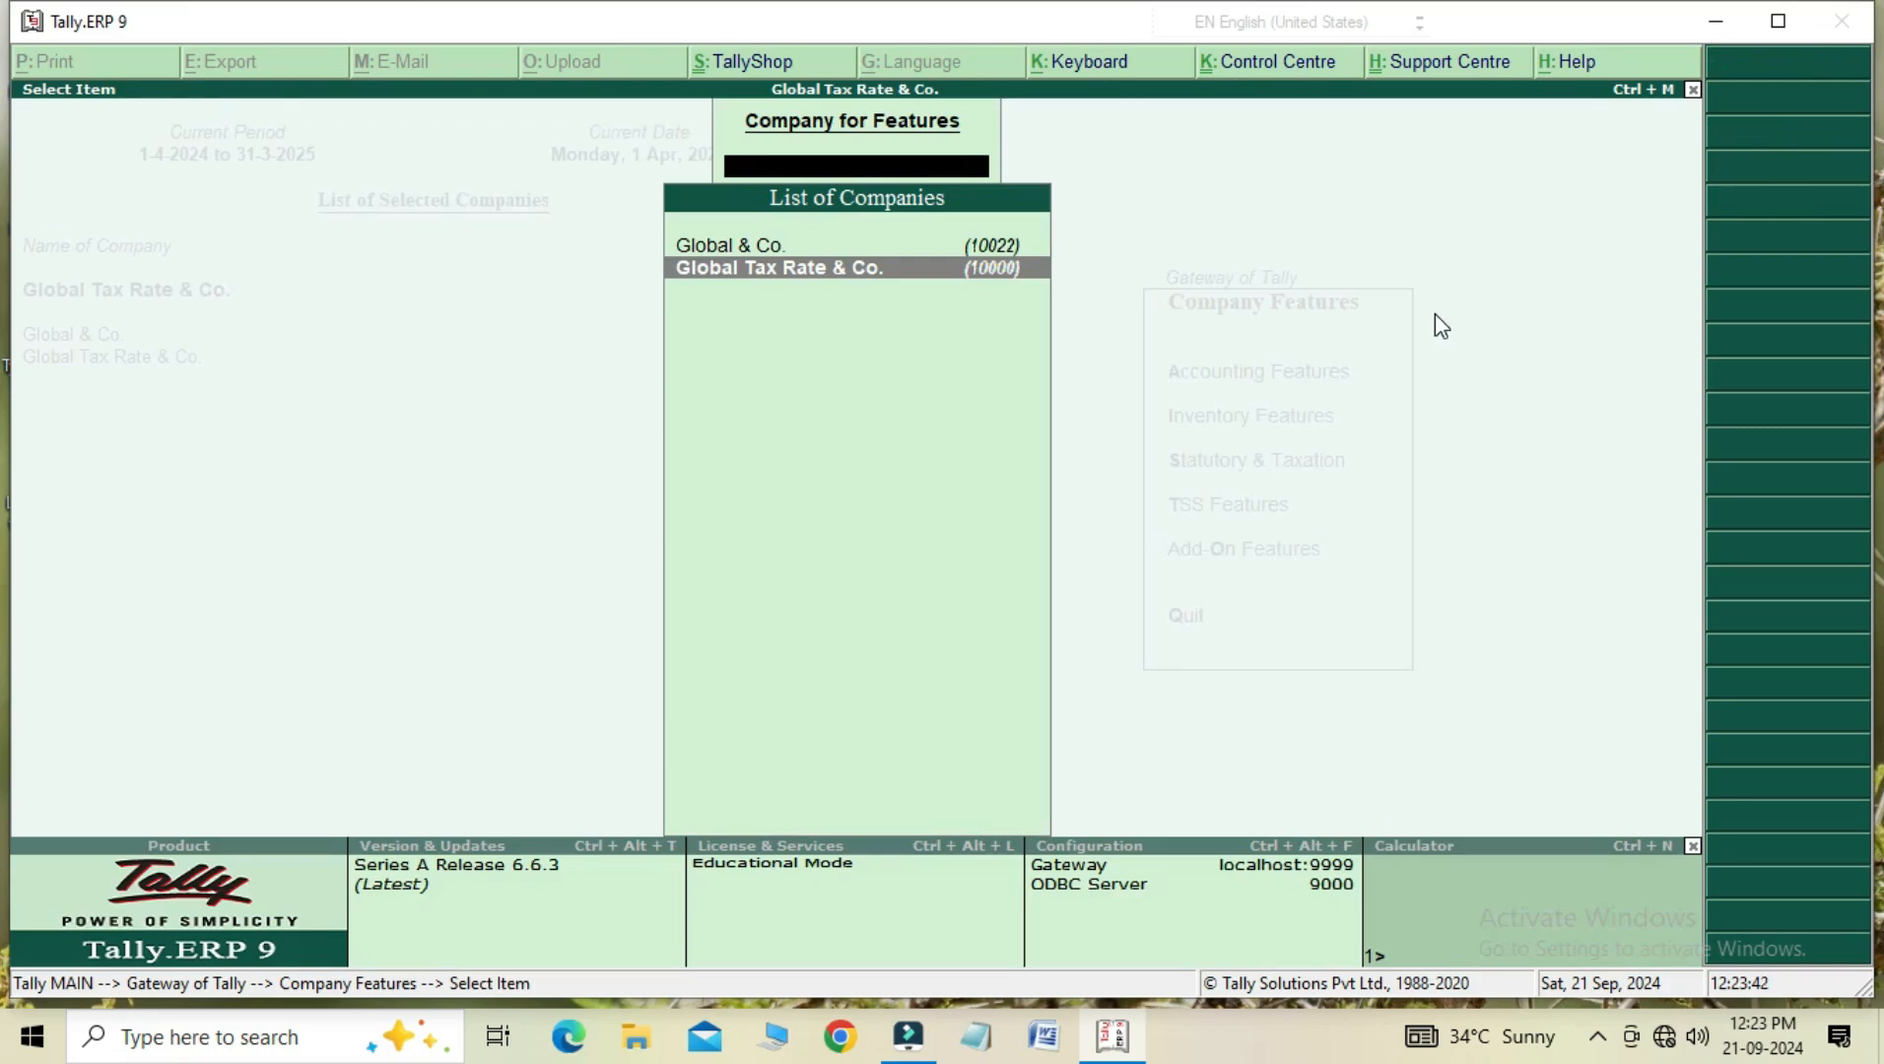
pyautogui.press('Escape')
pyautogui.press('Escape')
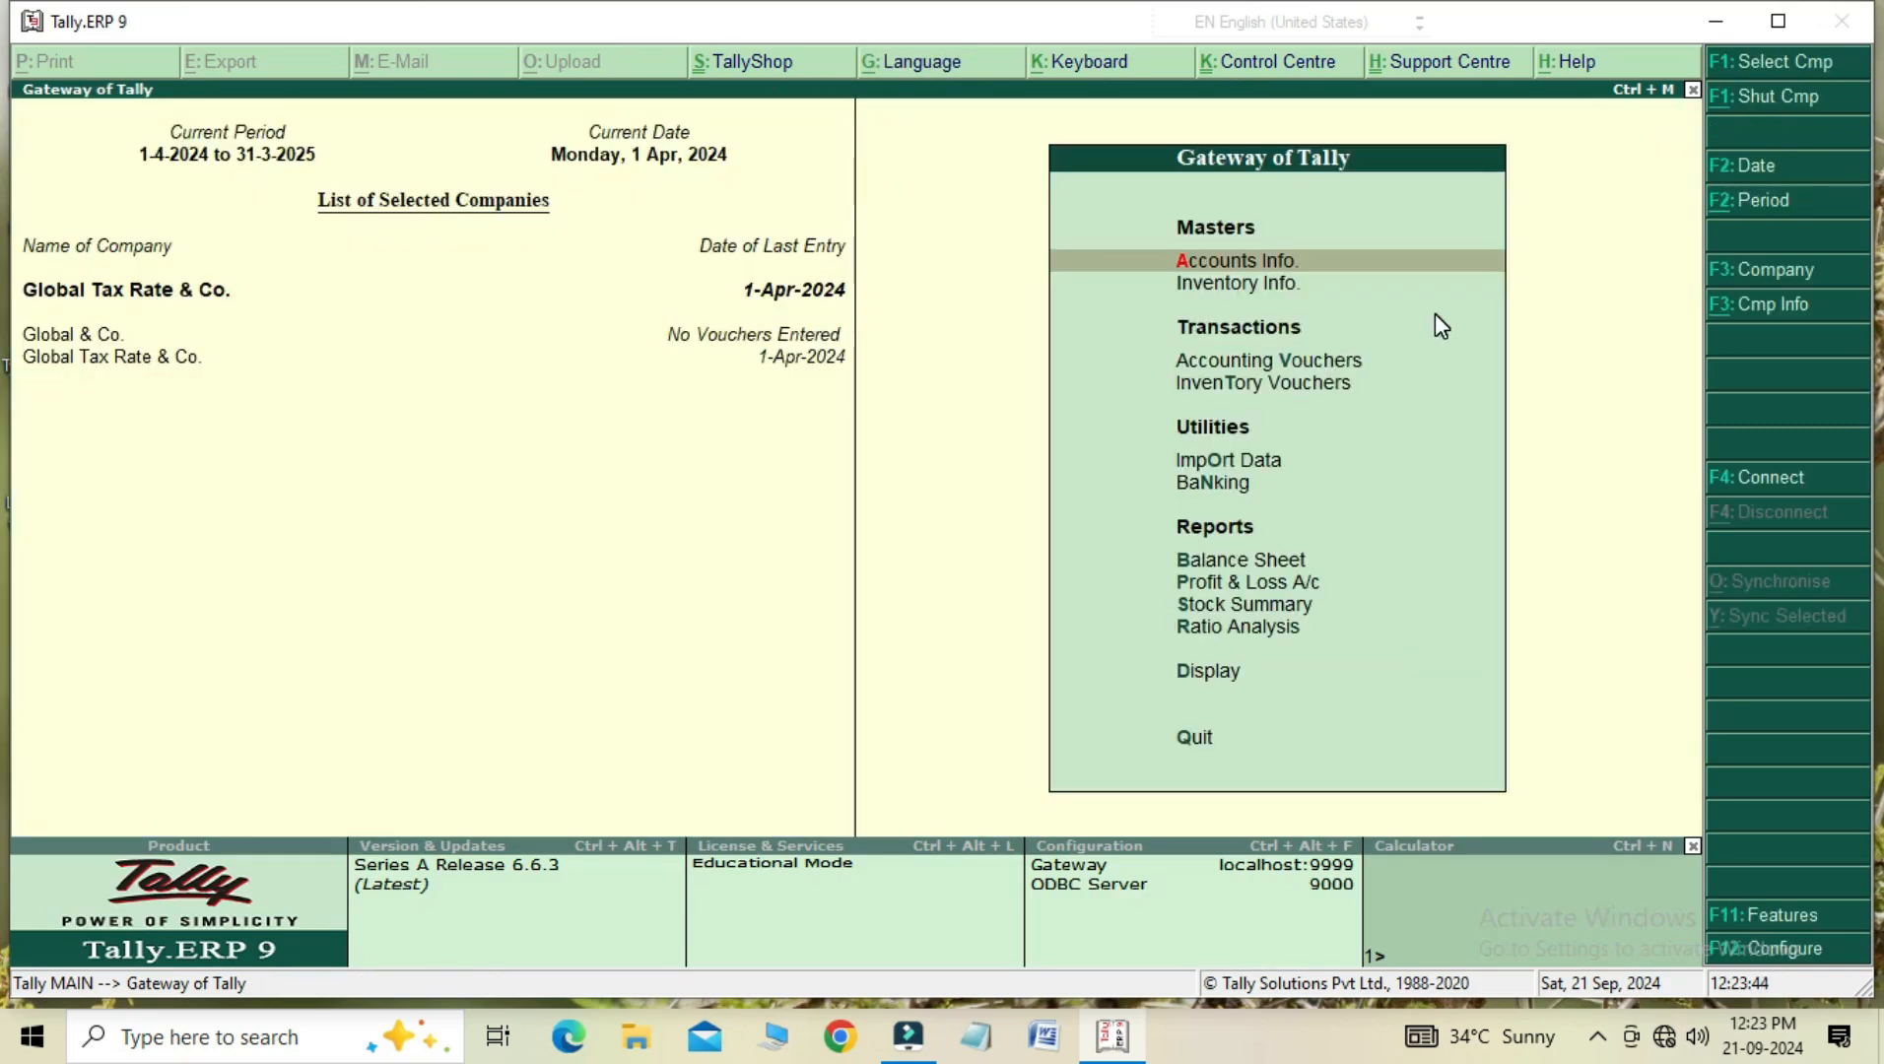
# - Start a purchase voucher without a supplier invoice number, with party Cash and purchase ledger Purchase A/c
pyautogui.press('Down')
pyautogui.press('Down')
pyautogui.press('Return')
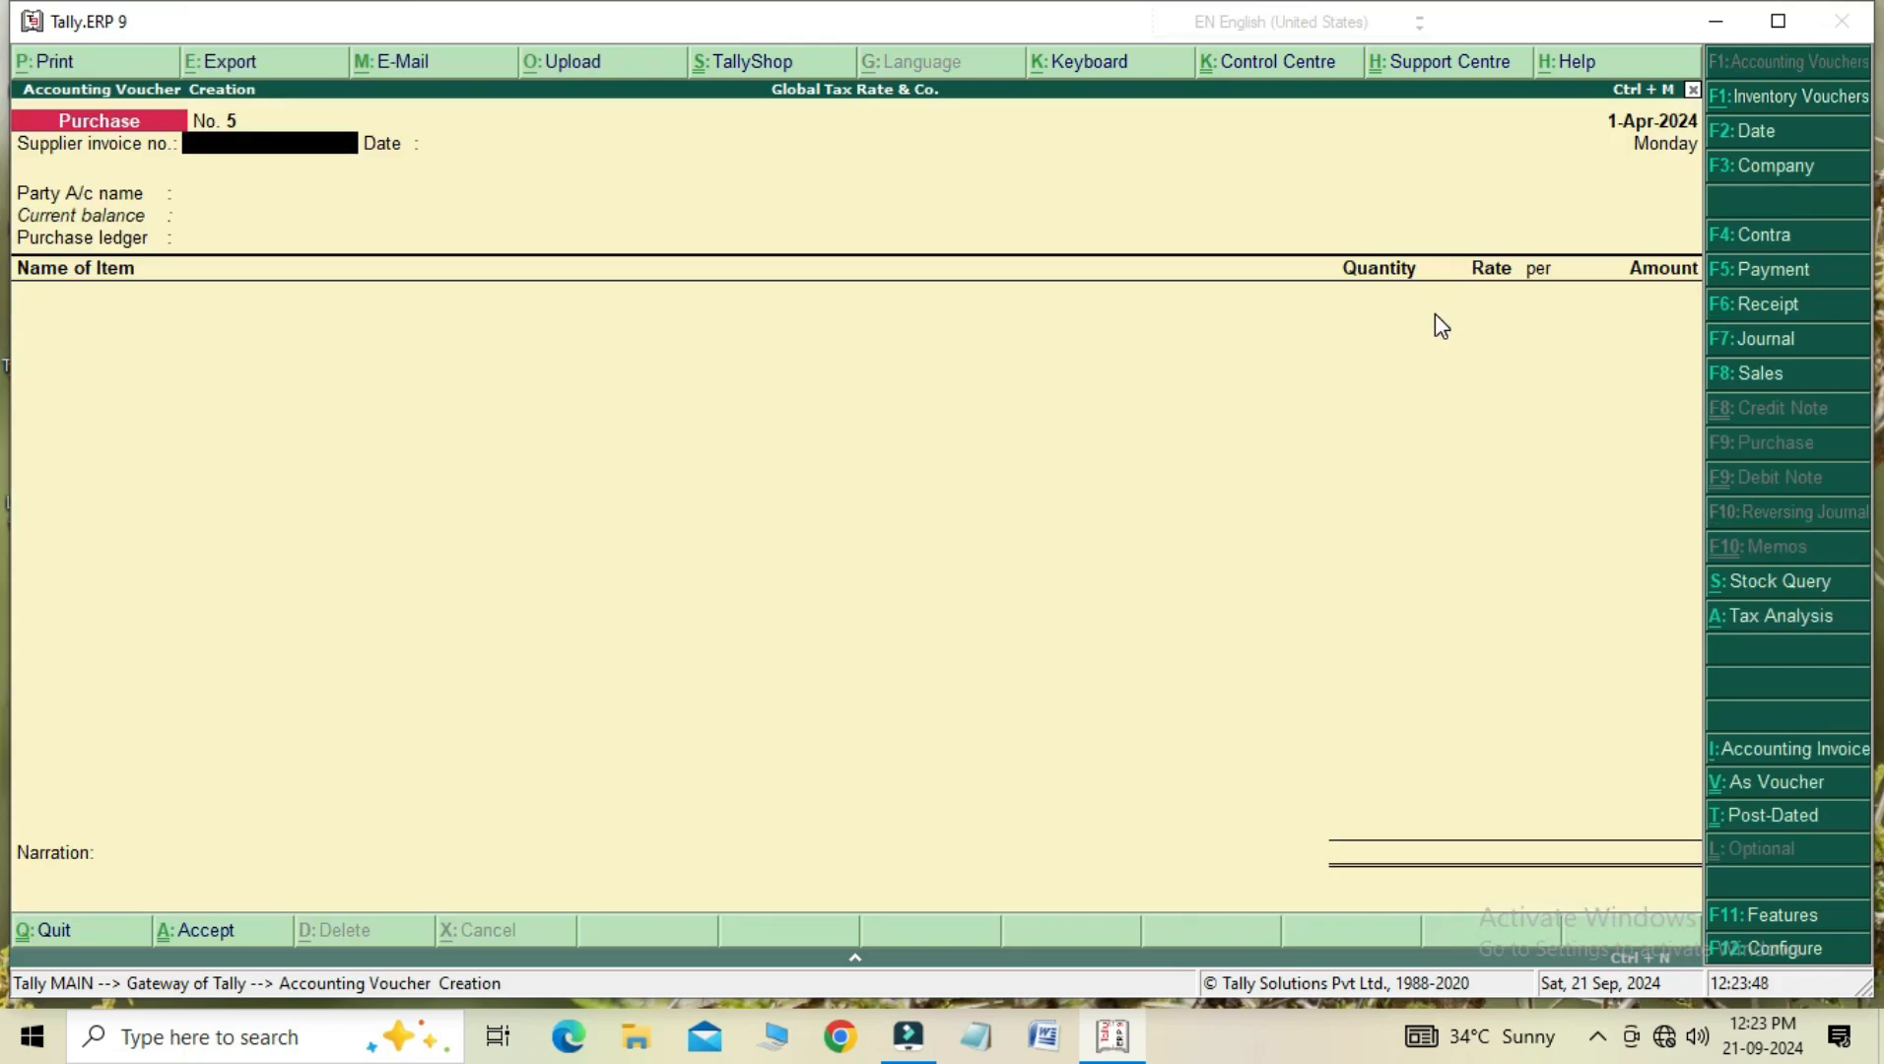
pyautogui.press('Return')
pyautogui.press('Return')
pyautogui.press('Return')
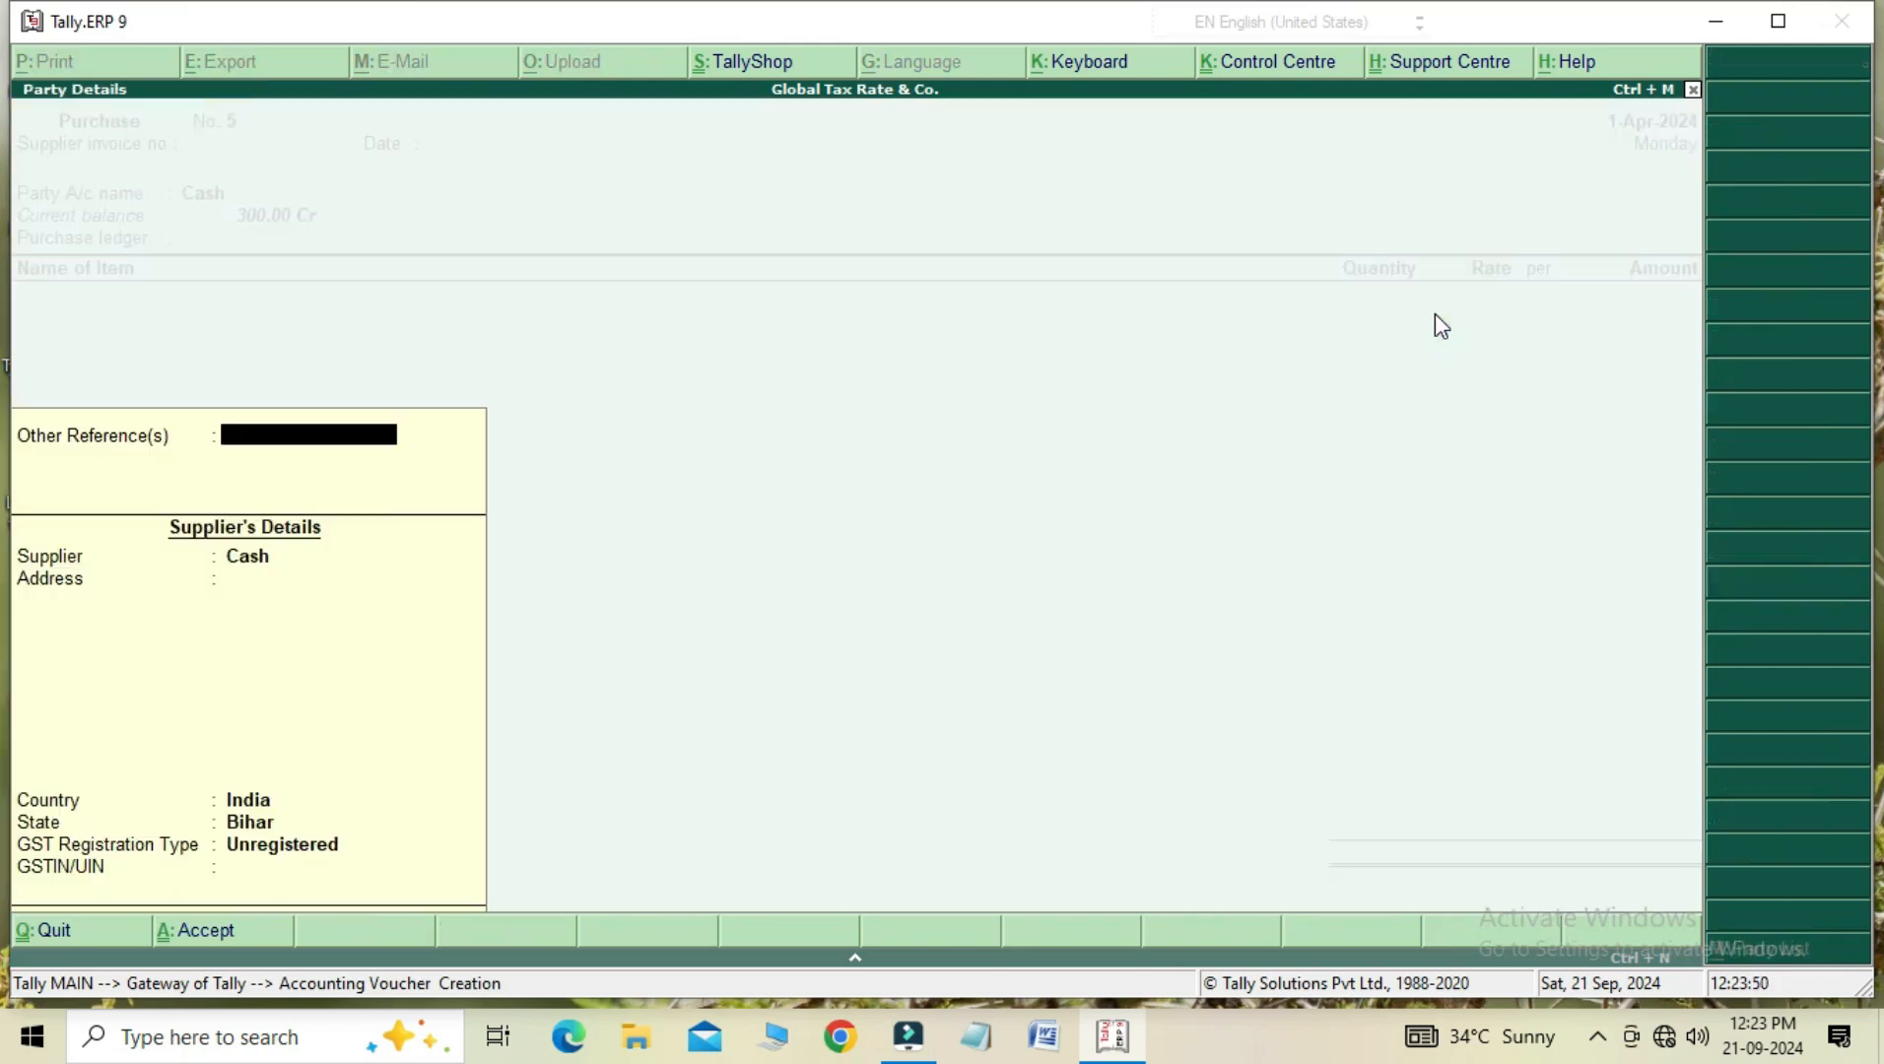
pyautogui.press('Return')
pyautogui.hotkey('ctrl', 'a')
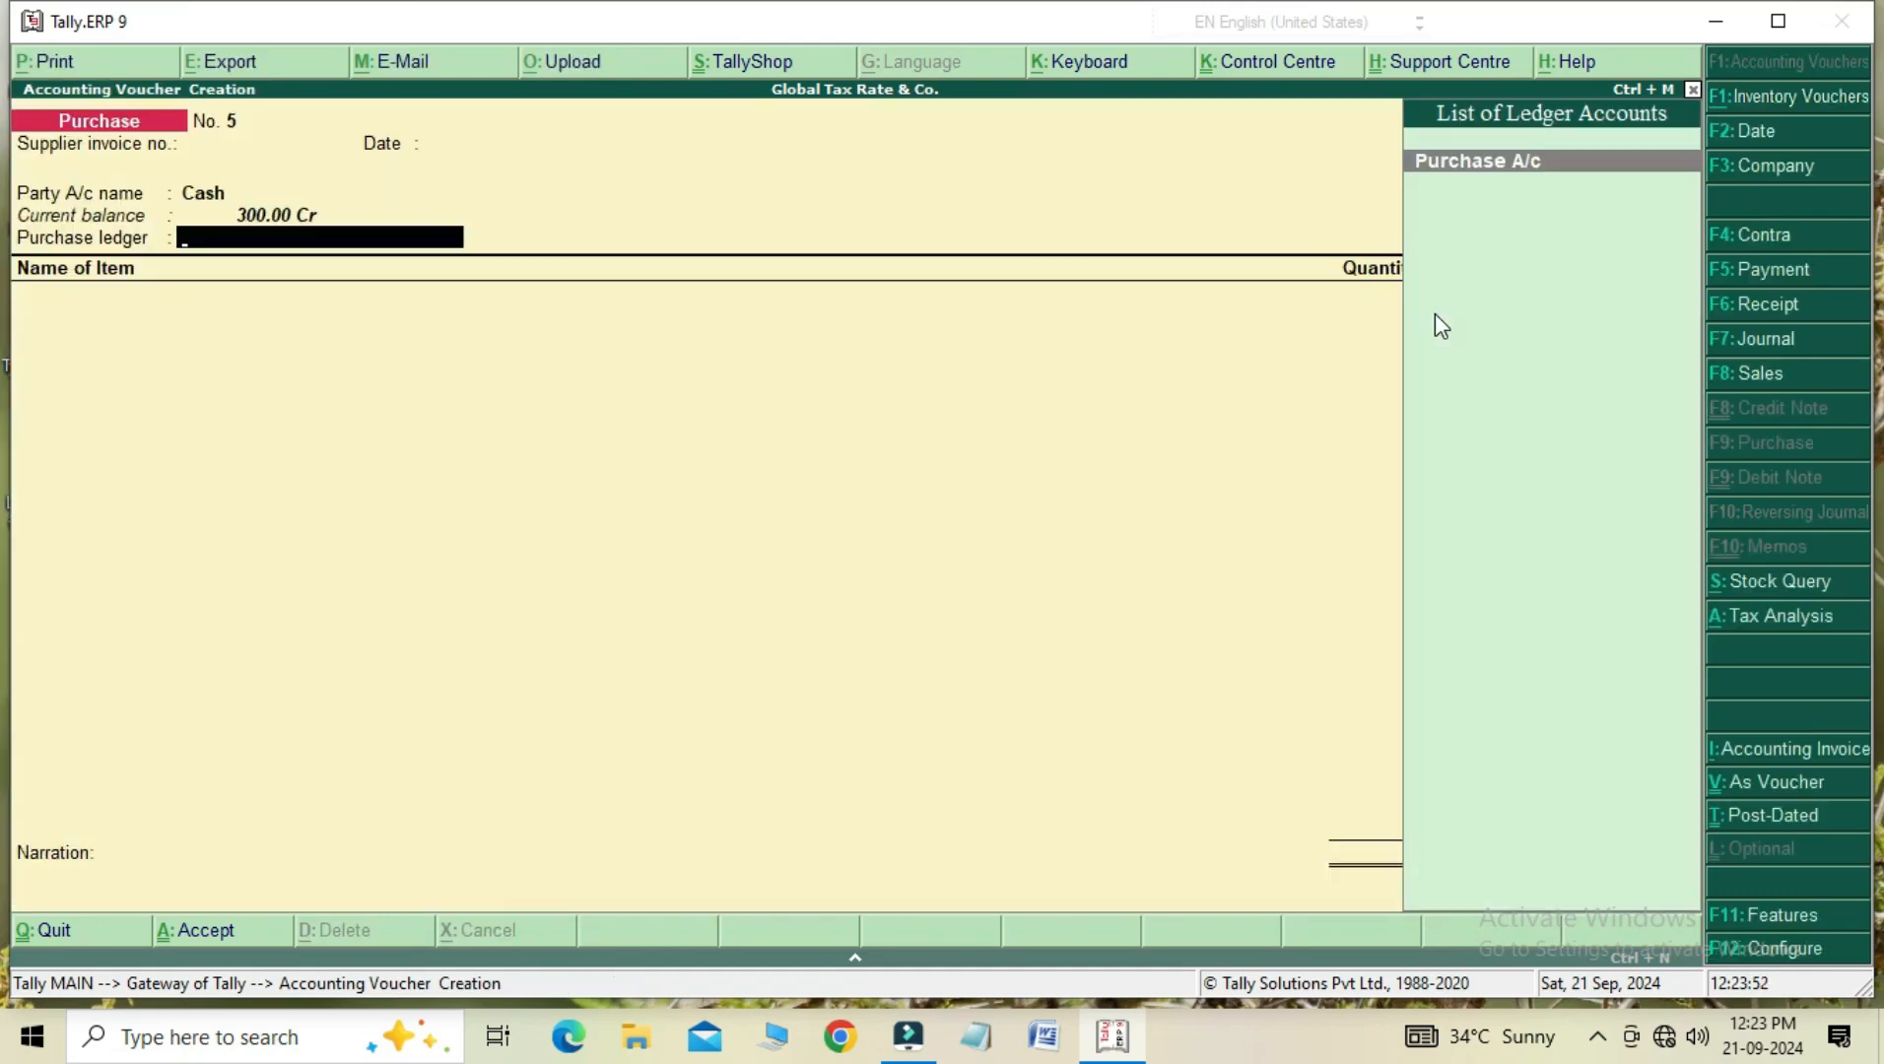
pyautogui.press('Return')
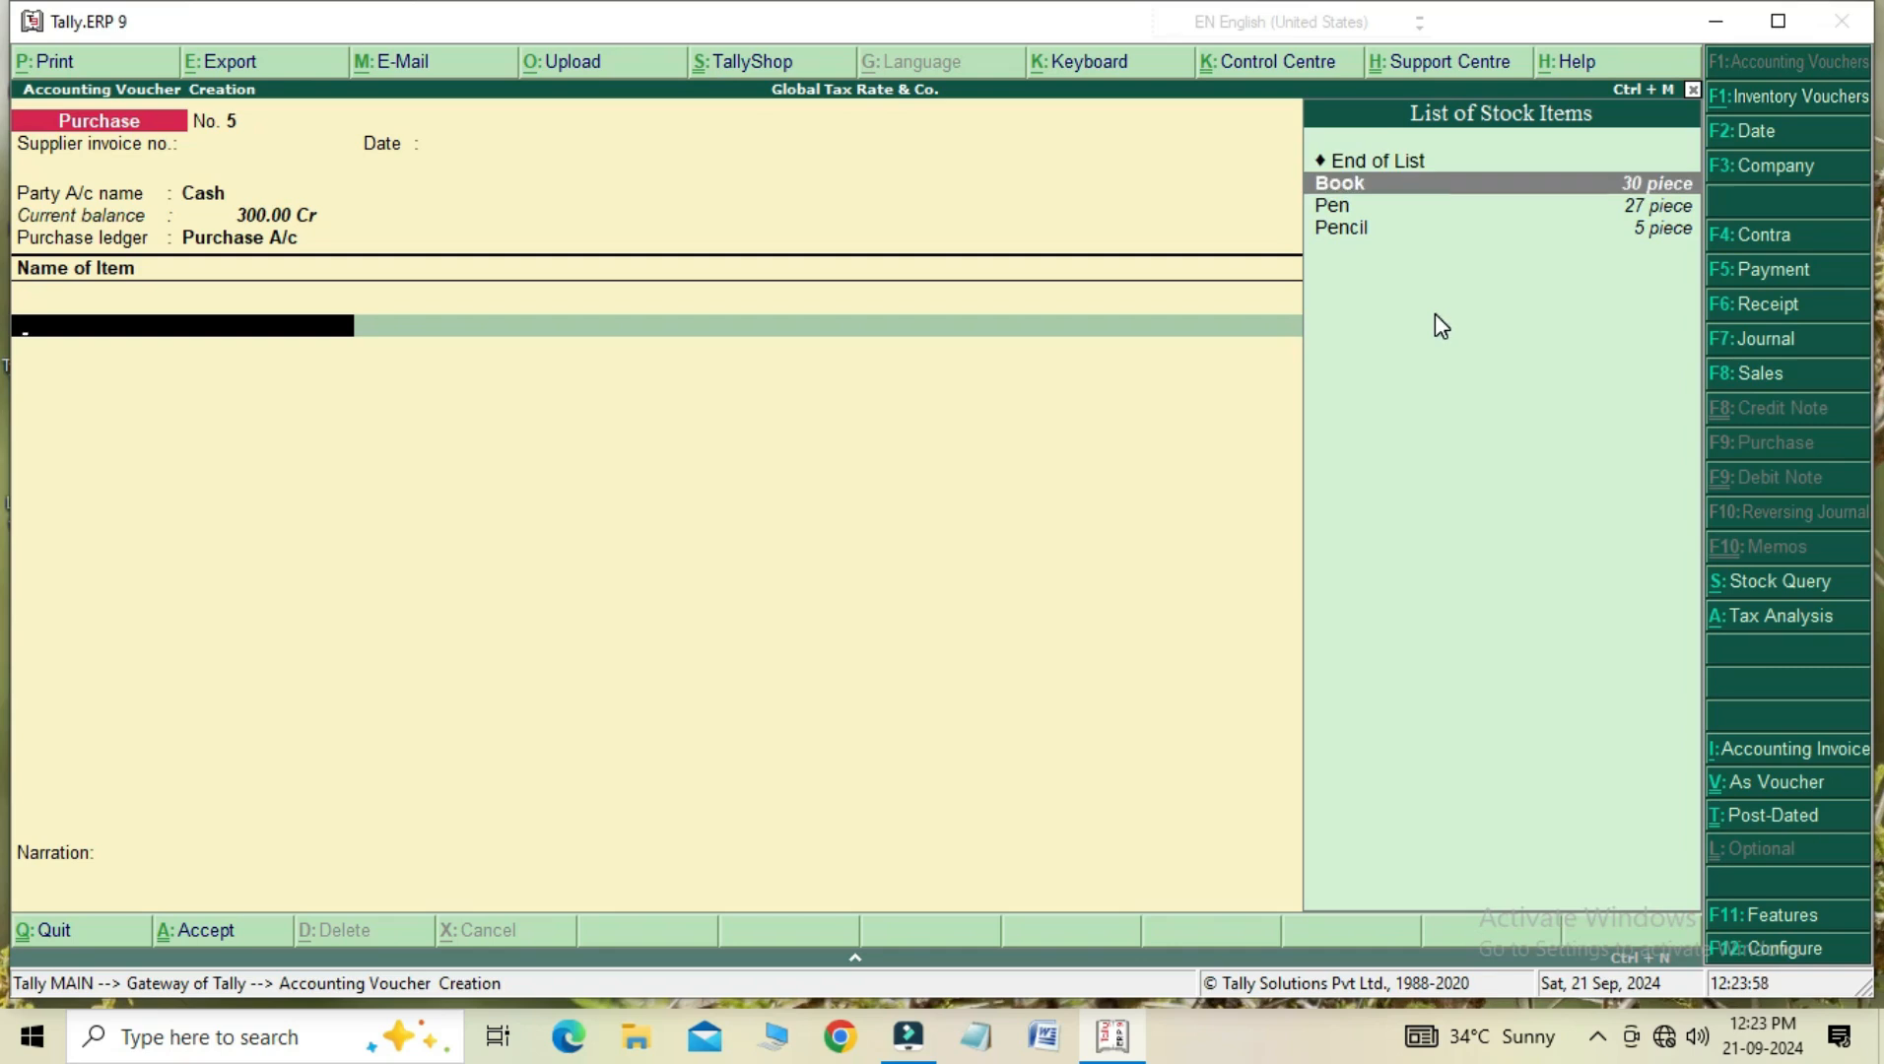
# - Add the stock item Book to the purchase voucher with a quantity of 10 pieces at a rate of 20.00
pyautogui.press('Down')
pyautogui.press('Down')
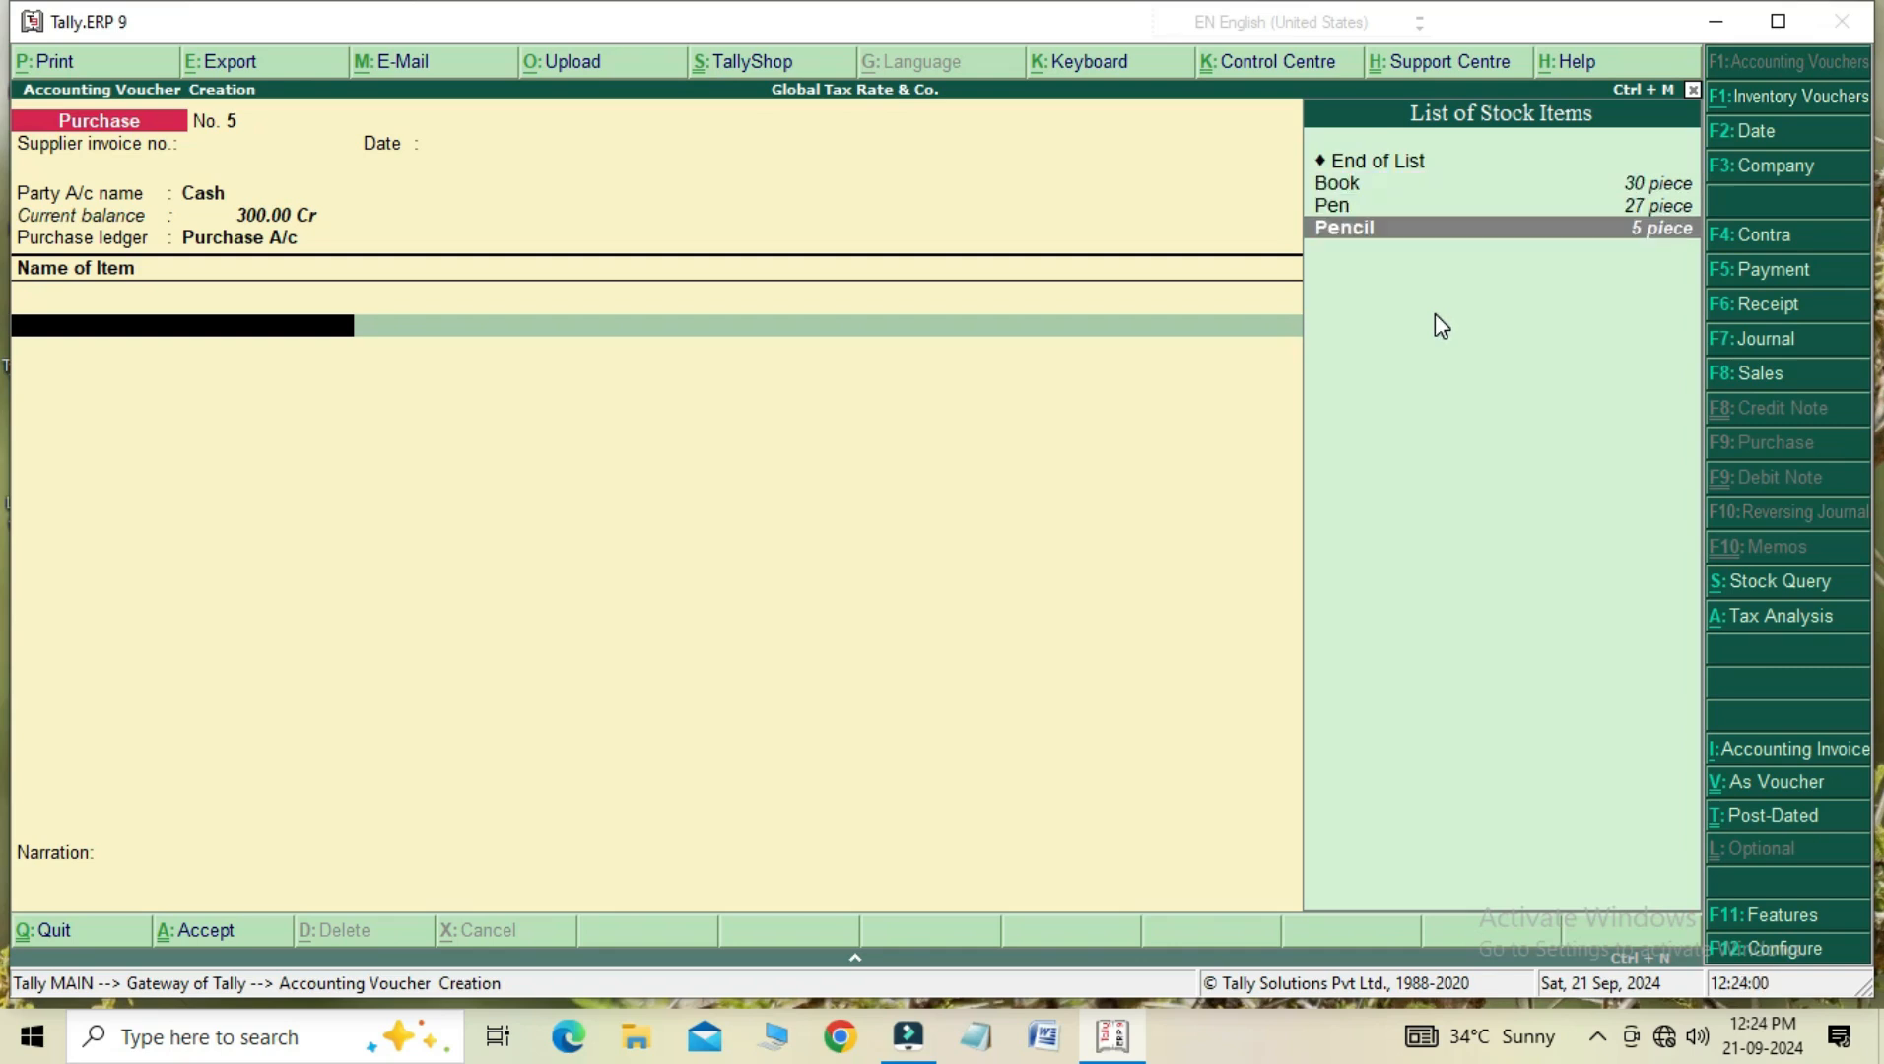
pyautogui.press('Up')
pyautogui.press('Up')
pyautogui.press('Return')
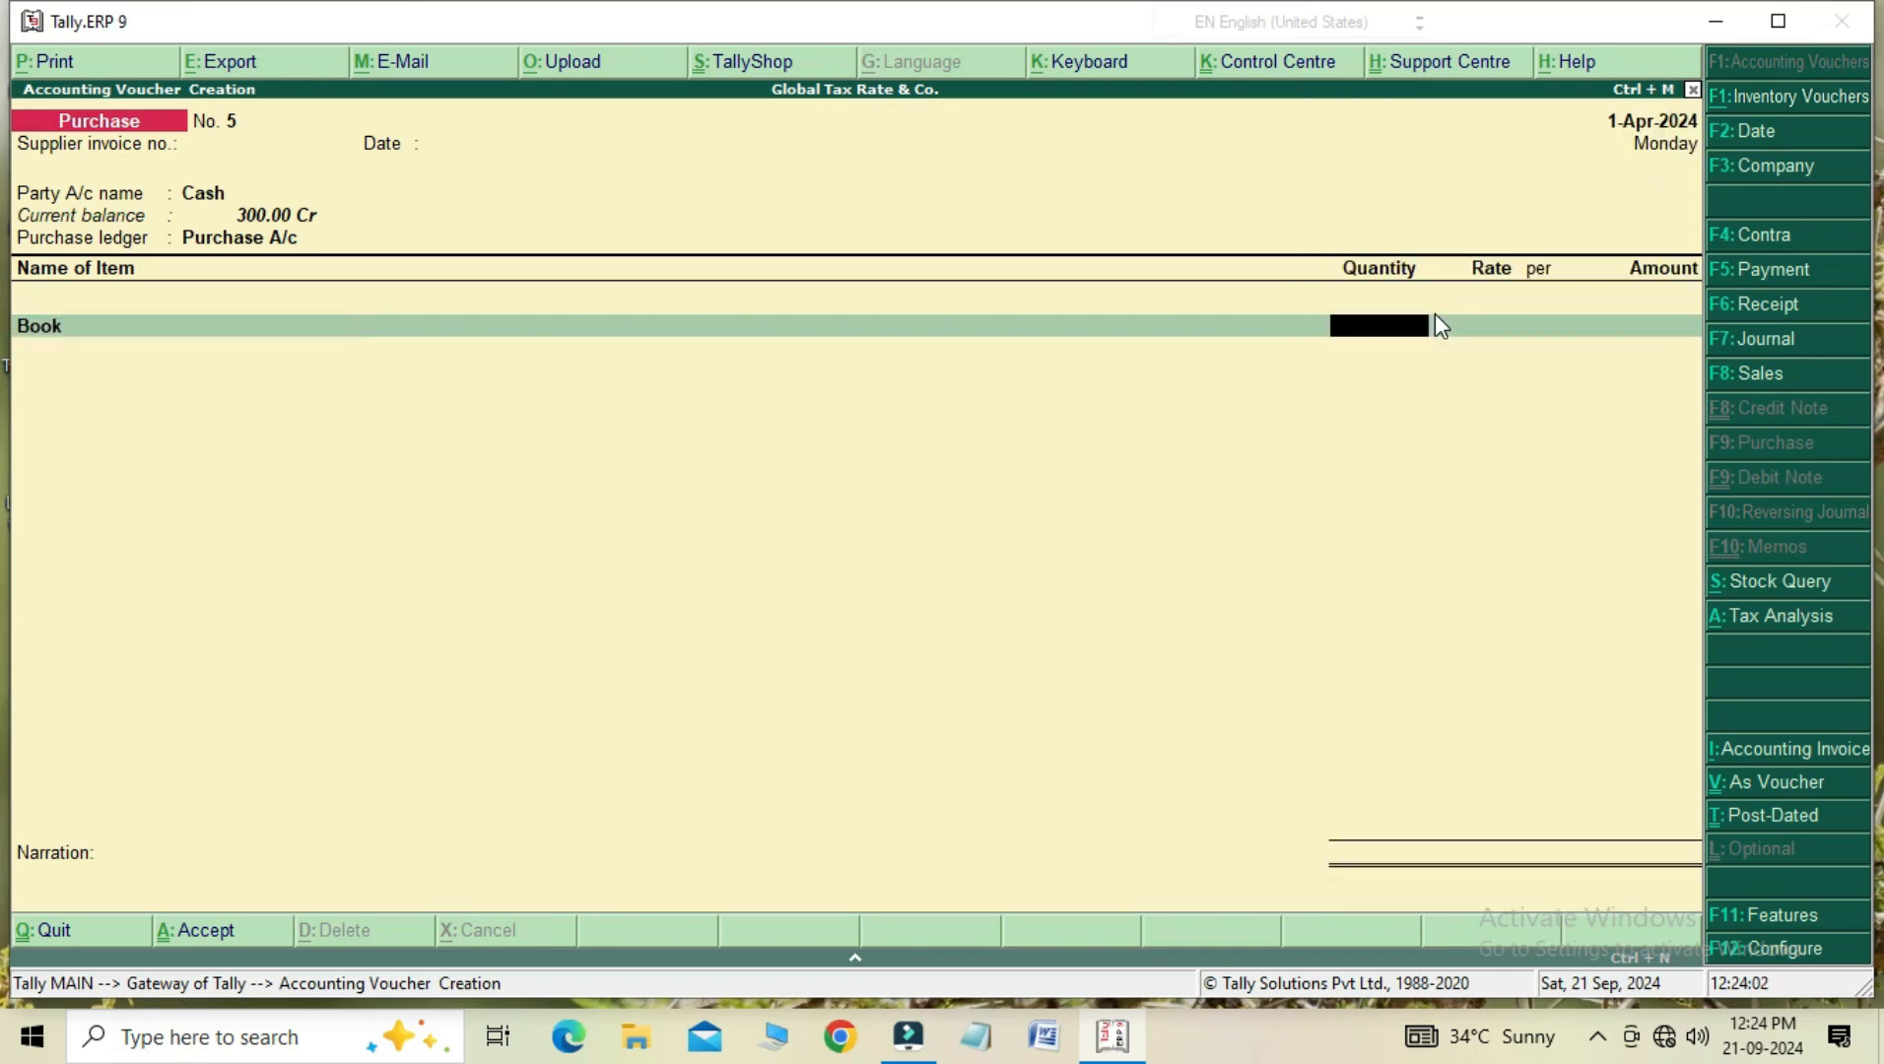
pyautogui.press('Return')
pyautogui.press('Return')
pyautogui.press('Return')
pyautogui.press('Return')
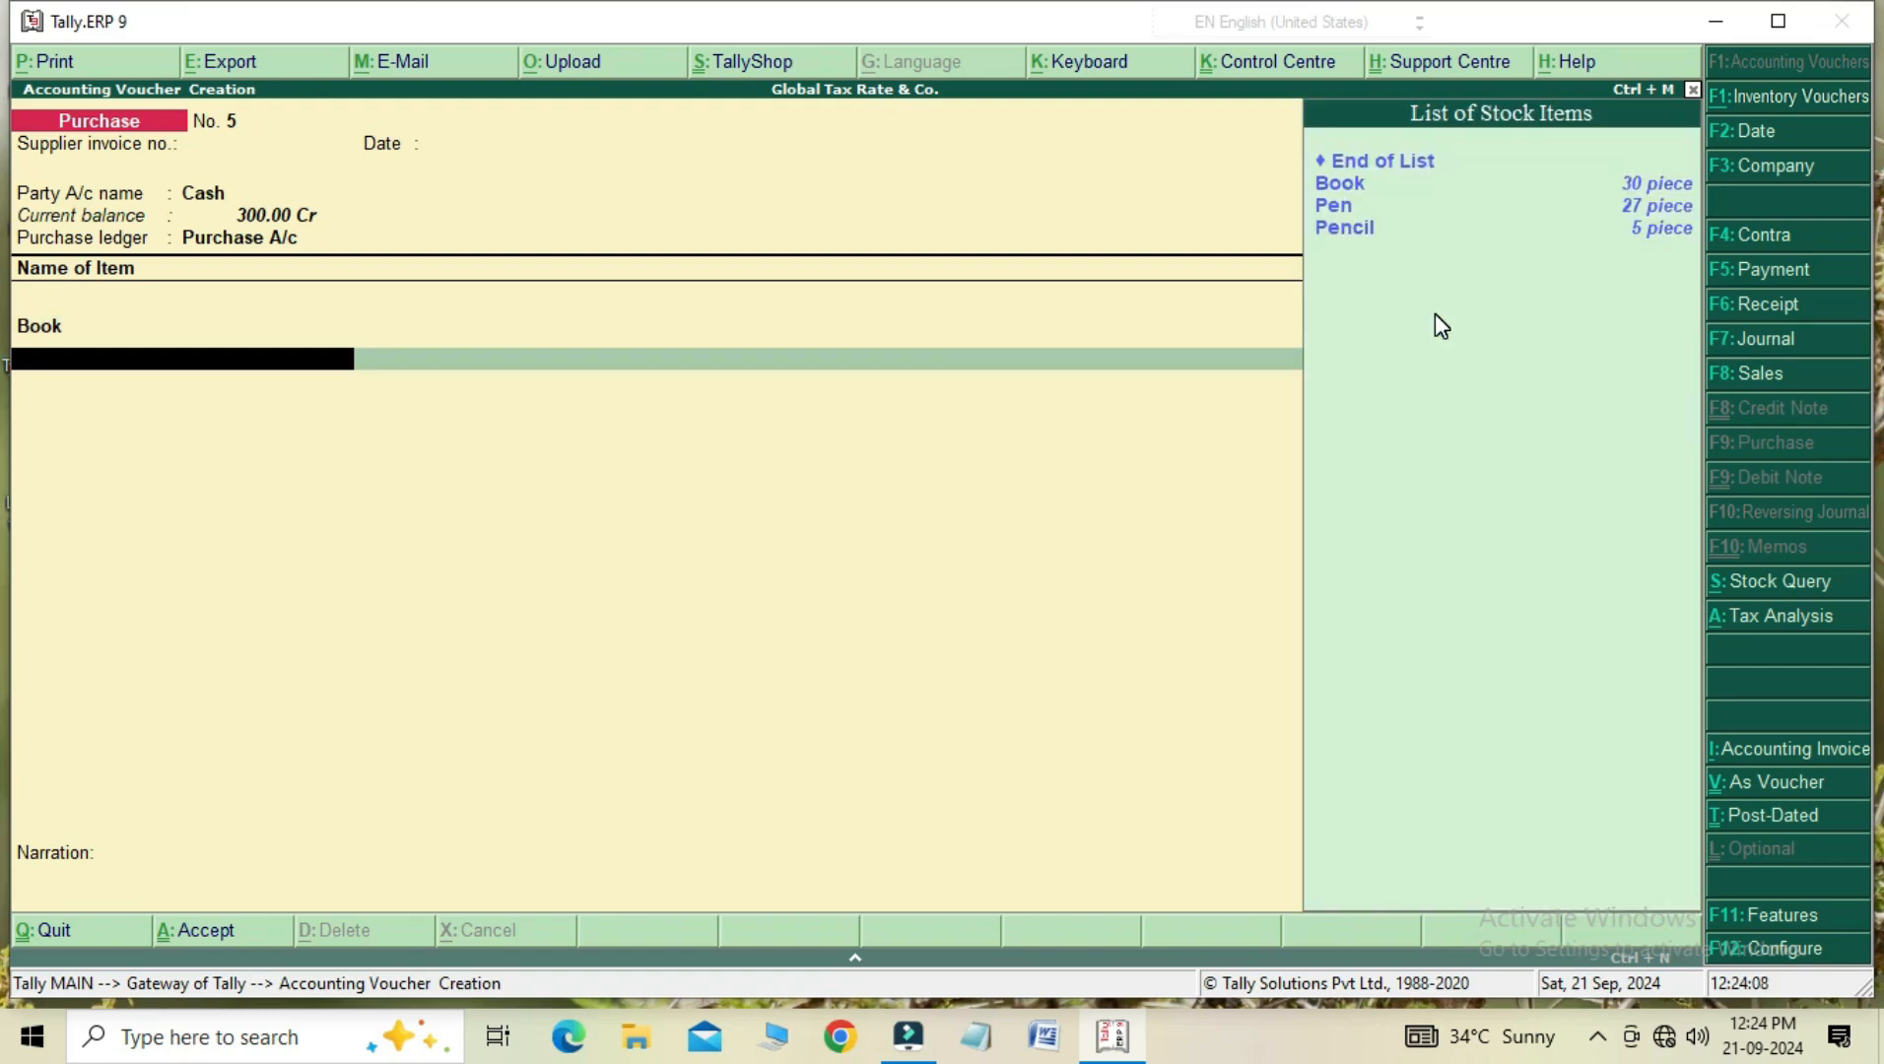
# - Add the stock item Pencil as a free item with a quantity of 2 pieces and no rate or amount
pyautogui.press('Down')
pyautogui.press('Down')
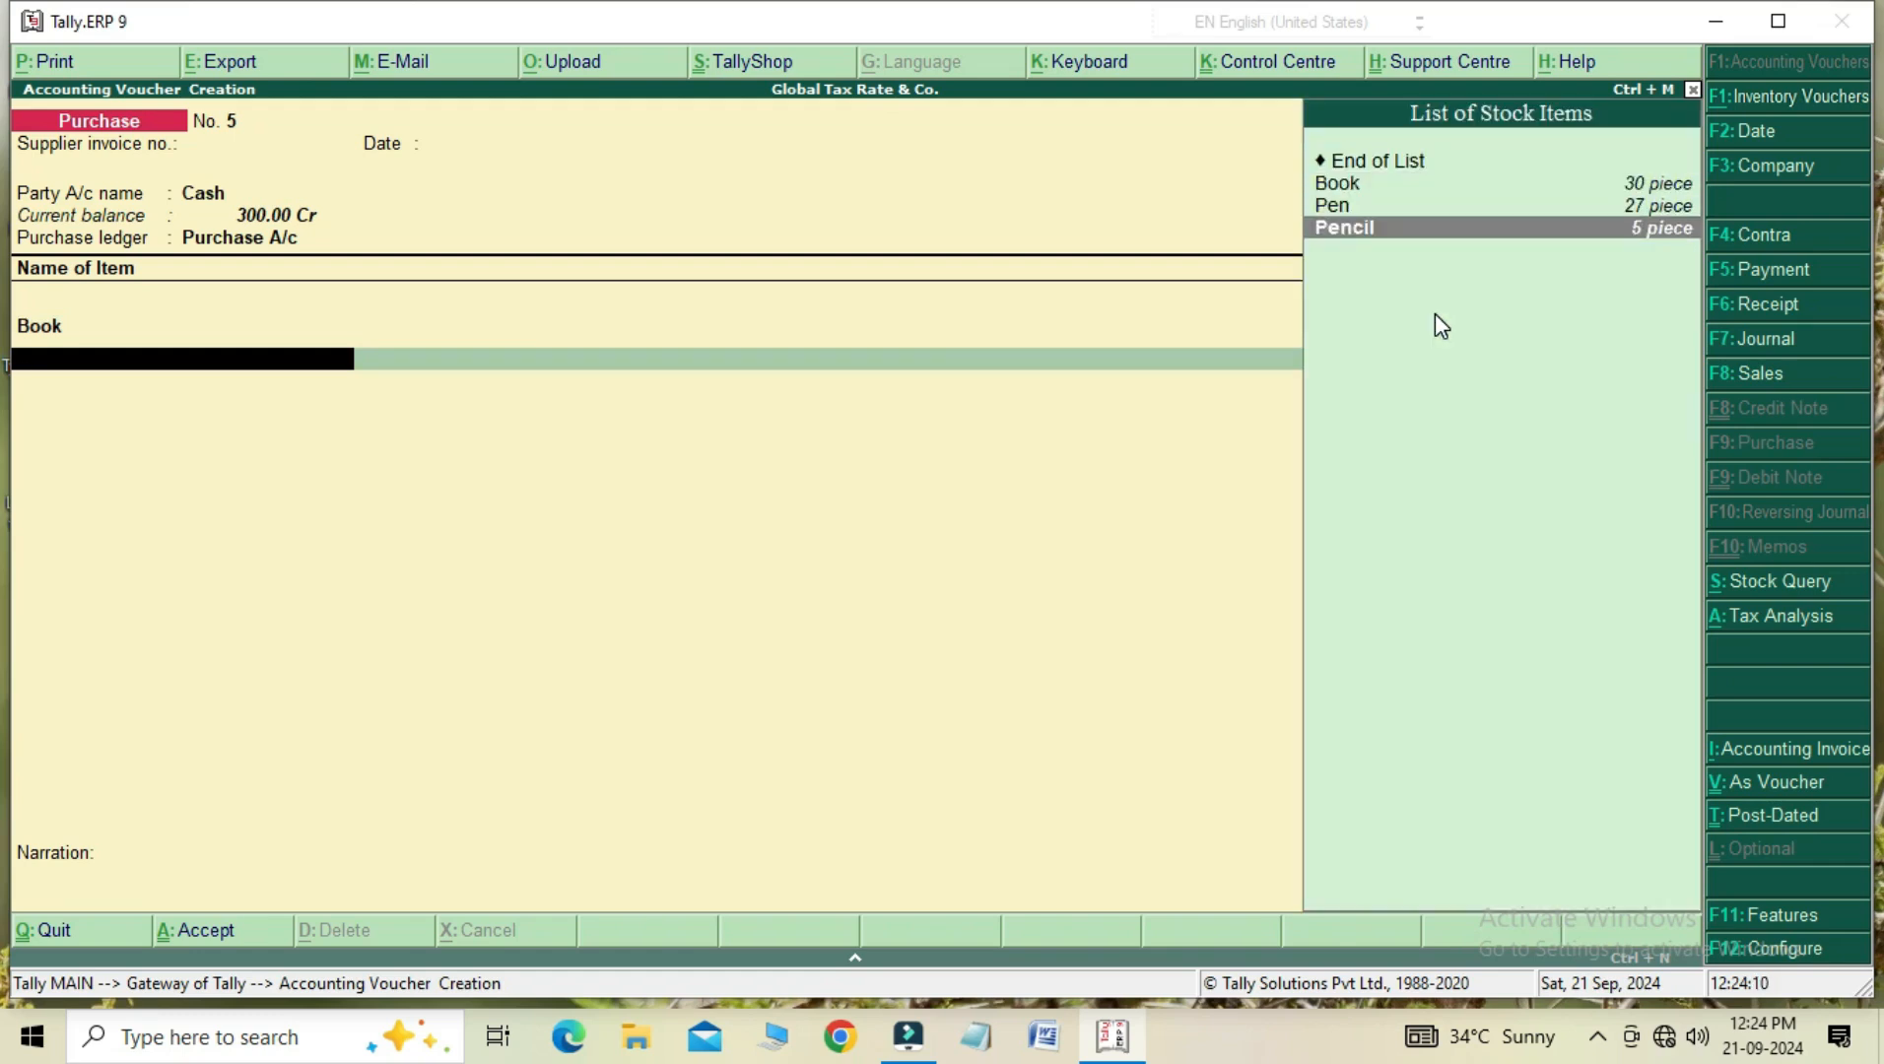
pyautogui.press('Return')
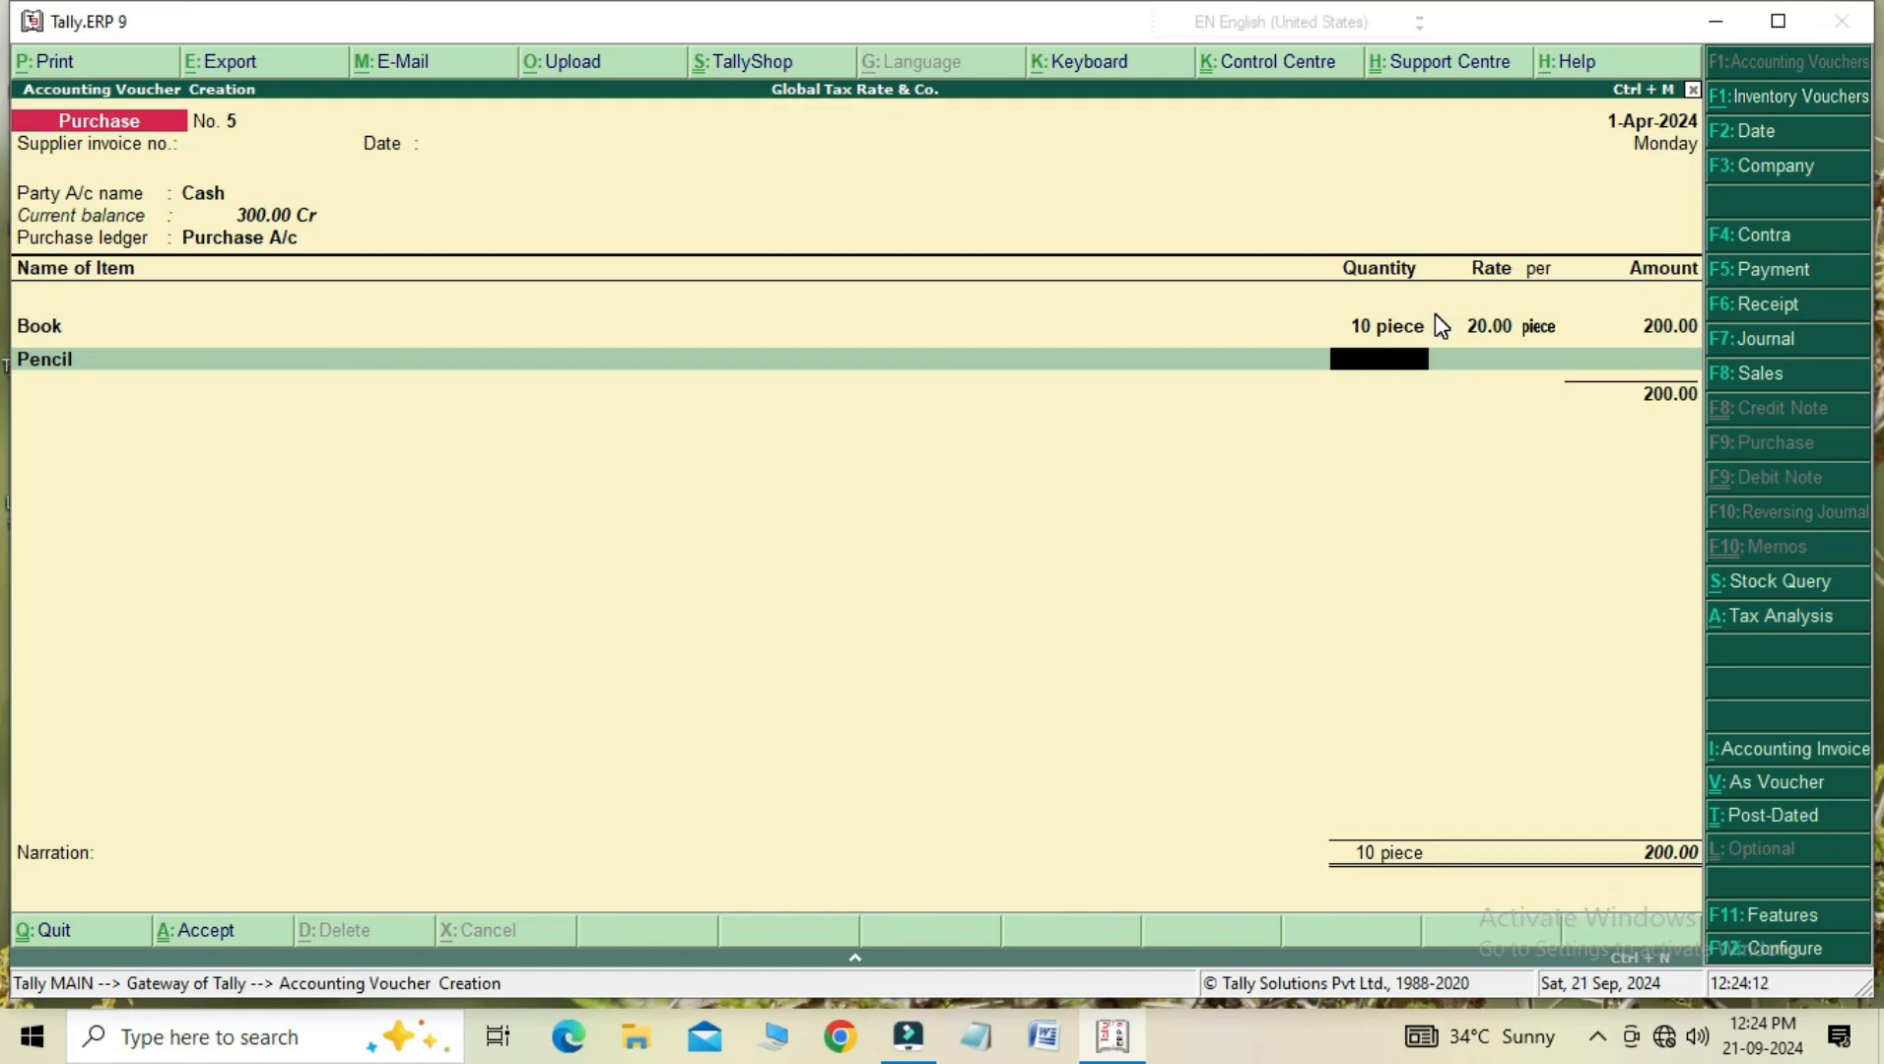
pyautogui.write('2')
pyautogui.press('Return')
pyautogui.press('BackSpace')
pyautogui.press('BackSpace')
pyautogui.press('BackSpace')
pyautogui.press('BackSpace')
pyautogui.press('BackSpace')
pyautogui.press('Return')
pyautogui.press('Return')
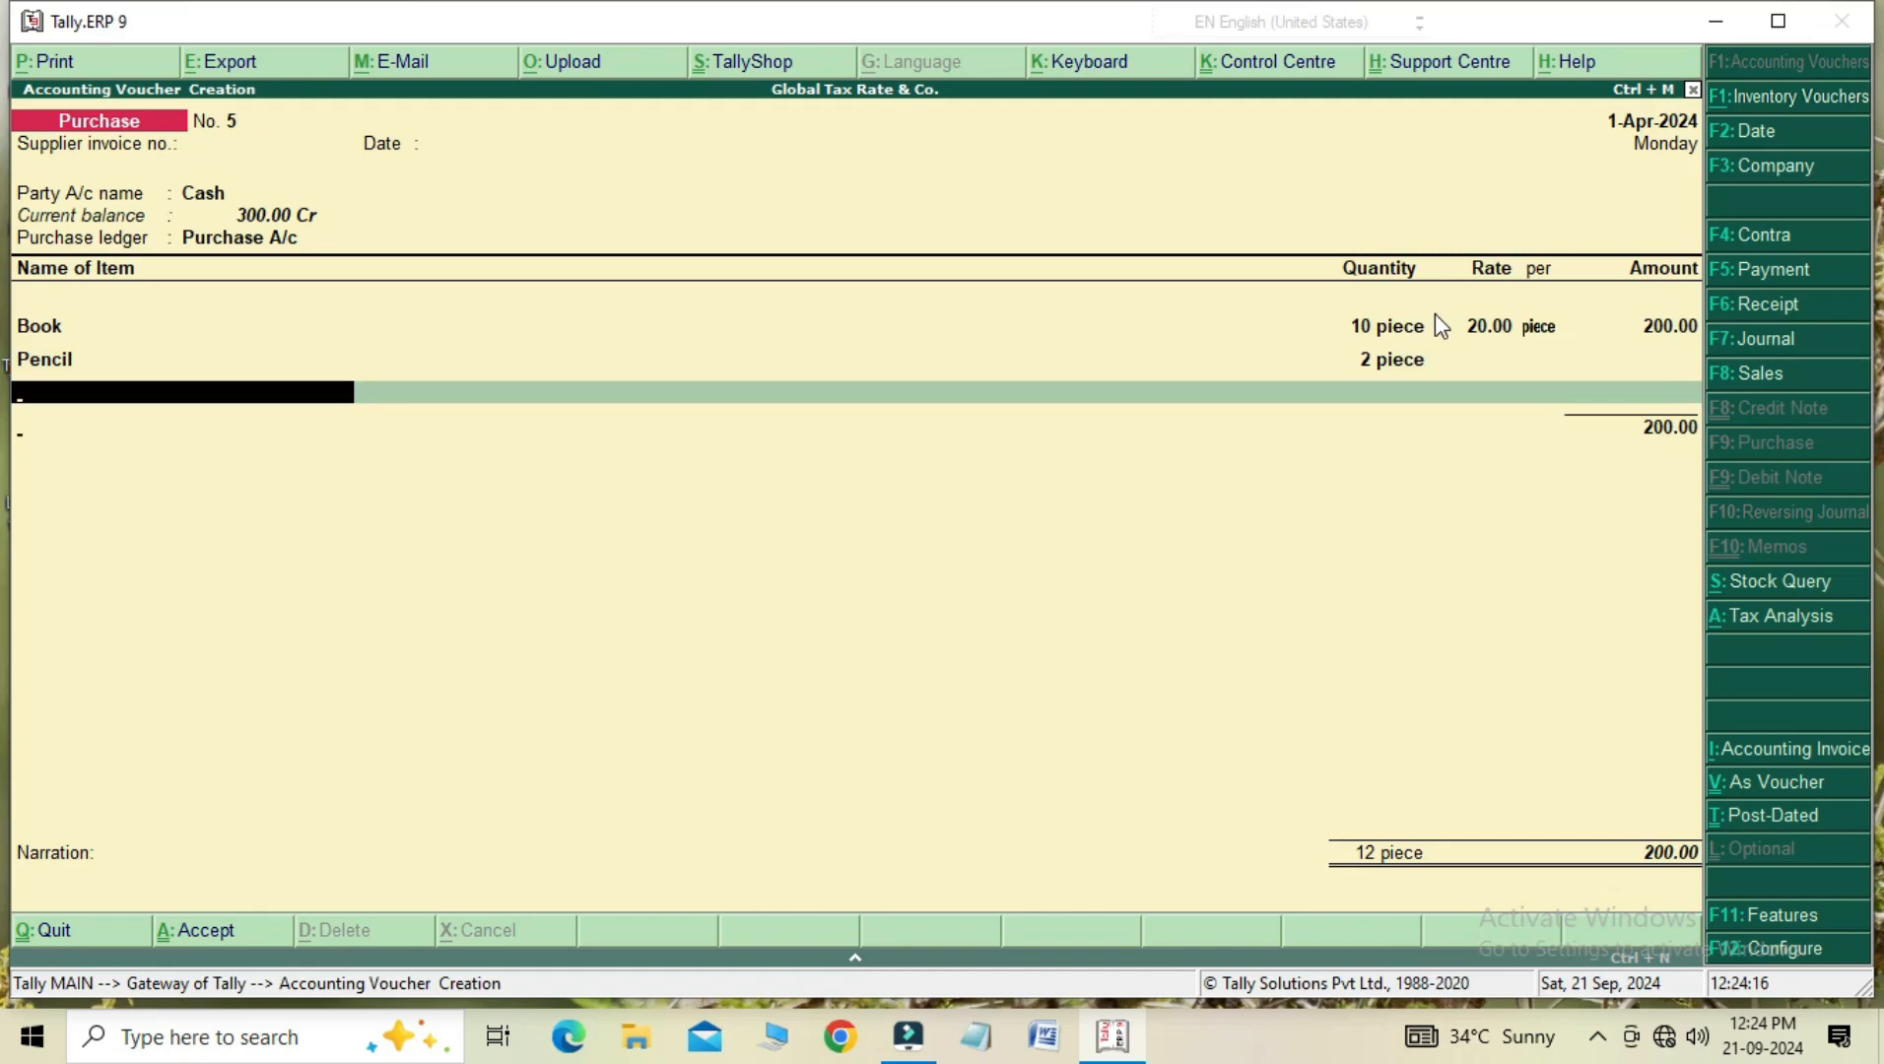
# - Finish the item list, save the voucher with the free Pencil item and return to the Gateway of Tally
pyautogui.press('Return')
pyautogui.press('Return')
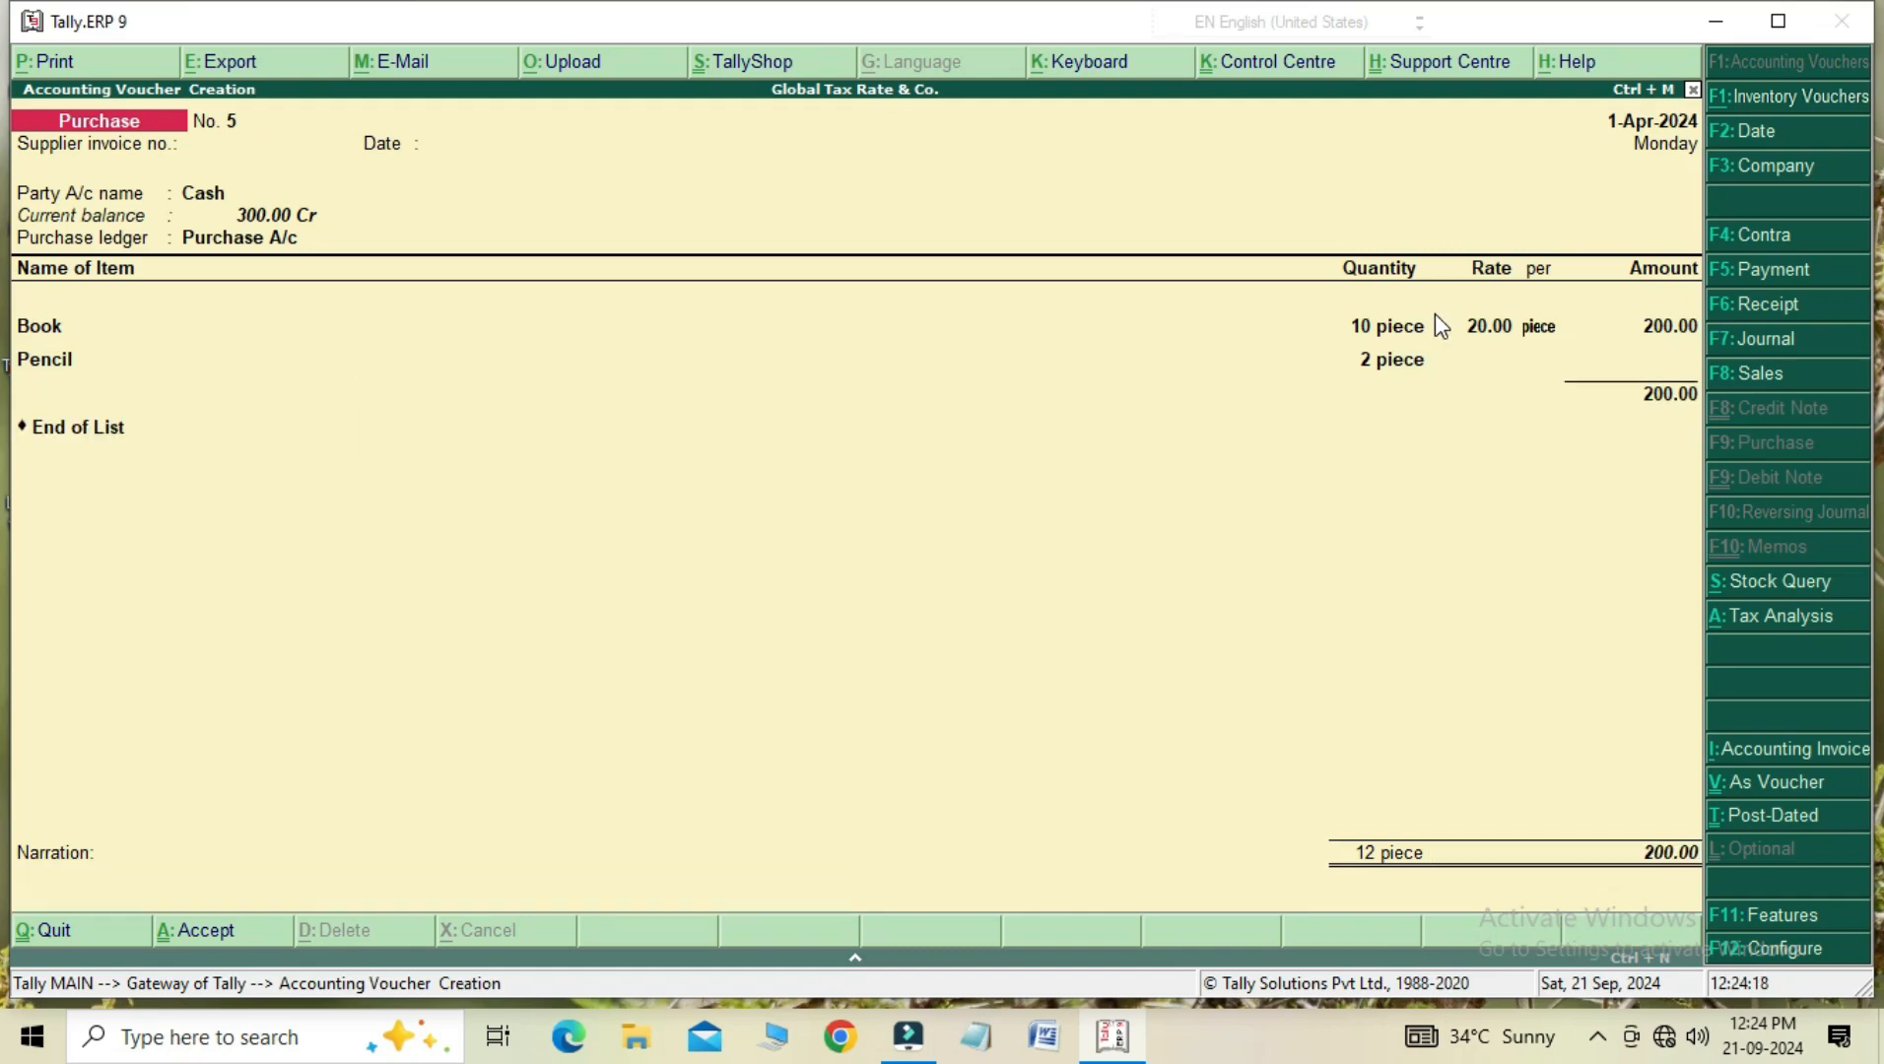
pyautogui.press('Return')
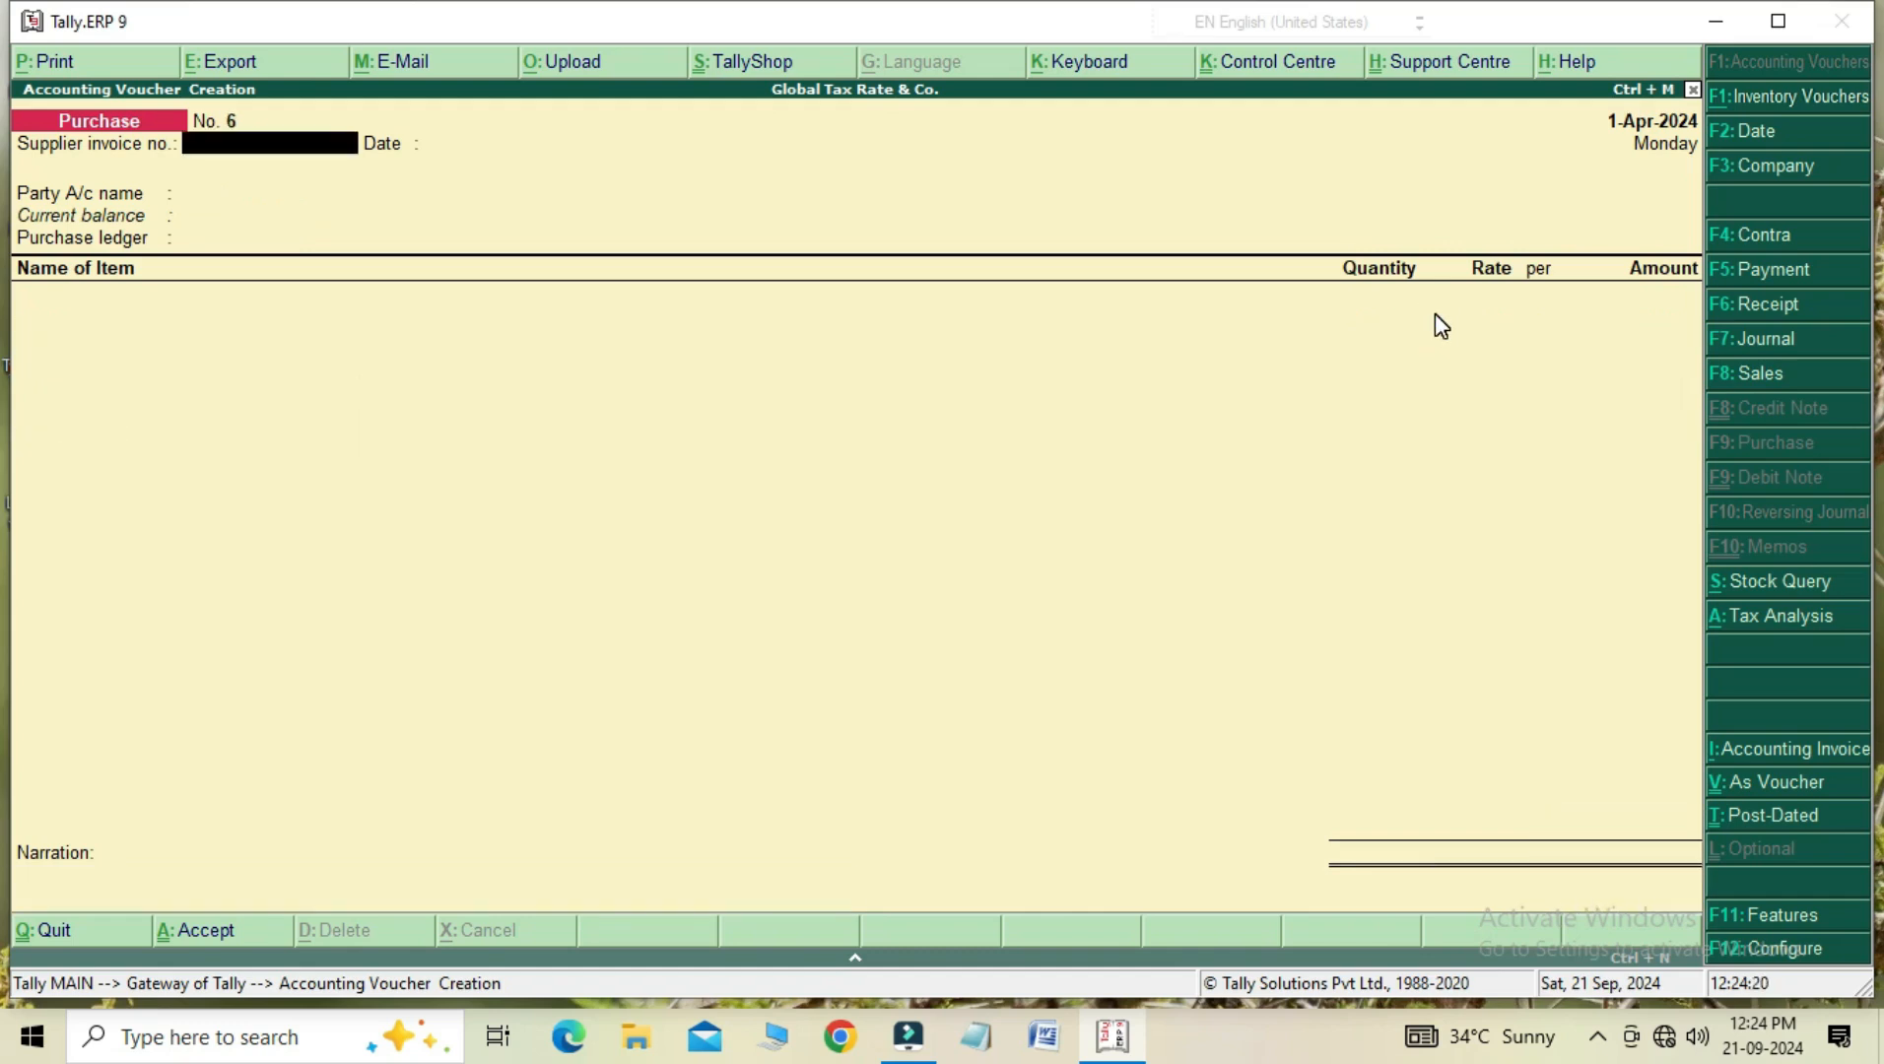
pyautogui.press('Escape')
pyautogui.press('Return')
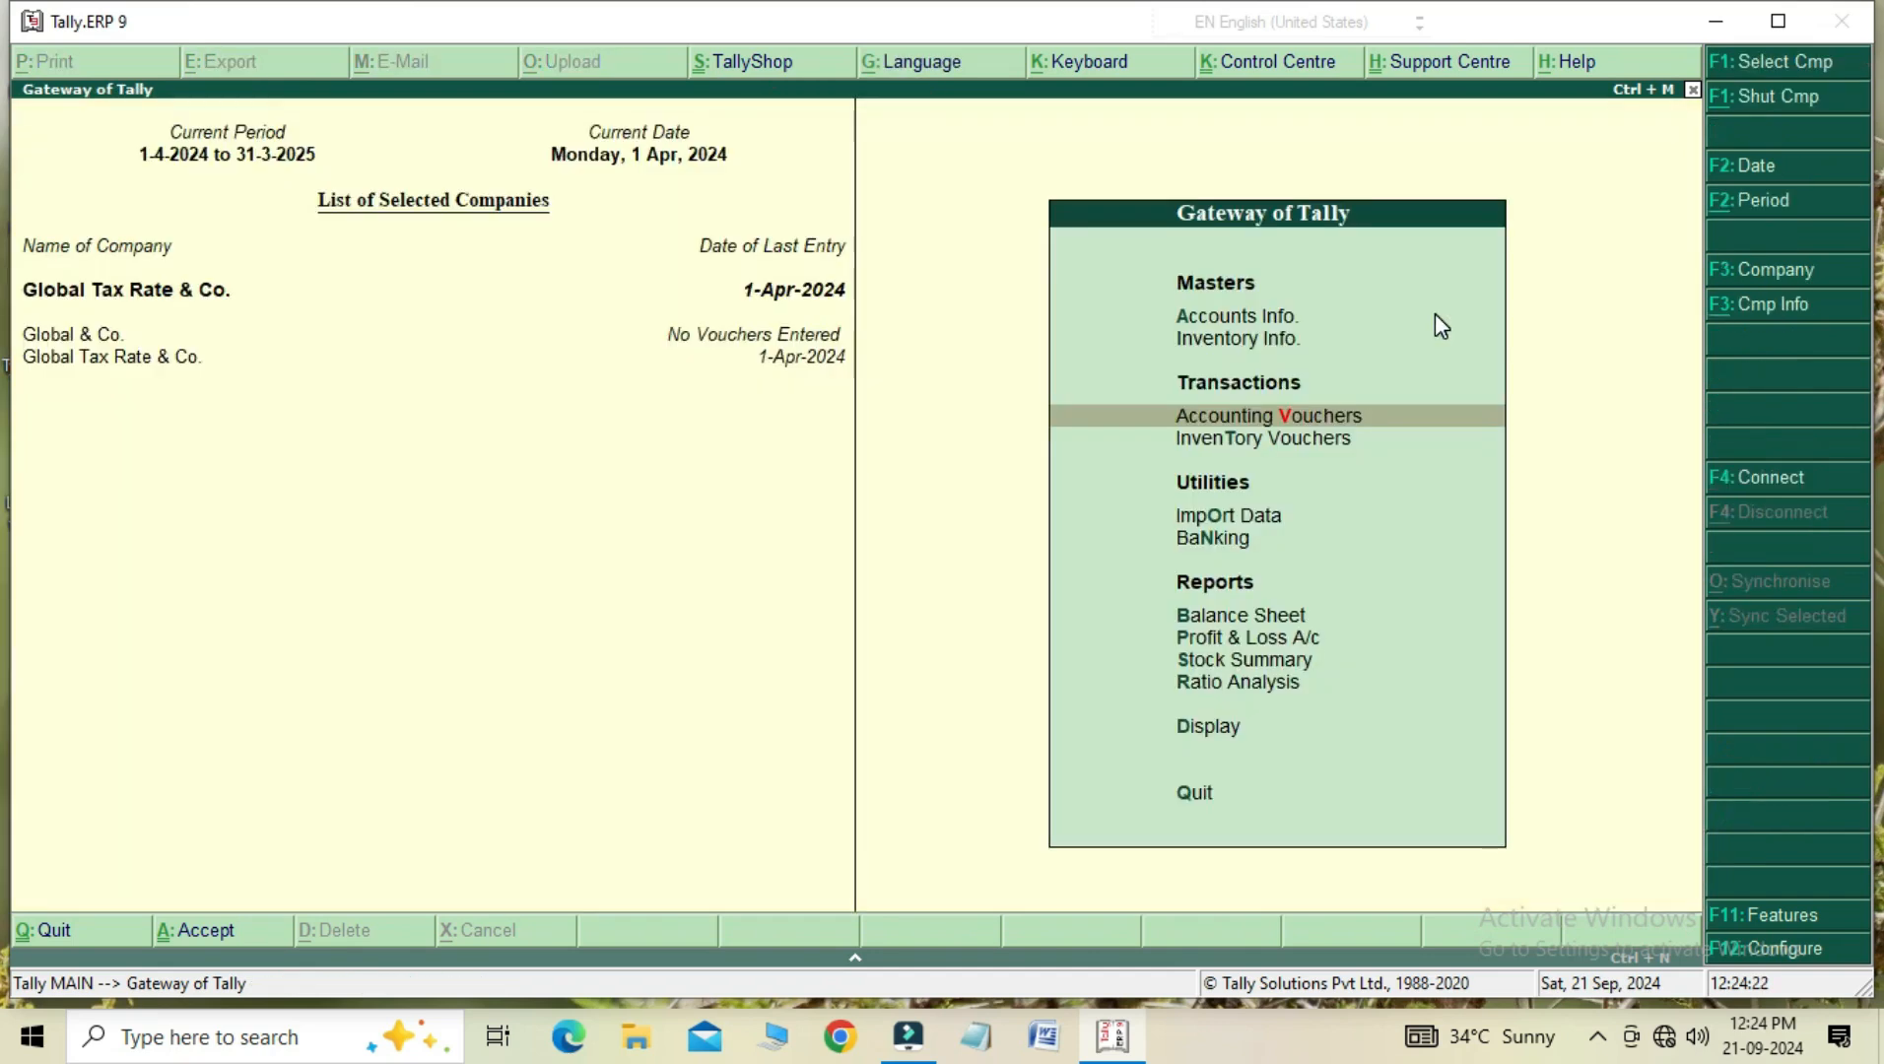
# - Open the list of stock items in the Inventory Books reports
pyautogui.press('Down')
pyautogui.press('Down')
pyautogui.press('Down')
pyautogui.press('Down')
pyautogui.press('Down')
pyautogui.press('Down')
pyautogui.press('Down')
pyautogui.press('Down')
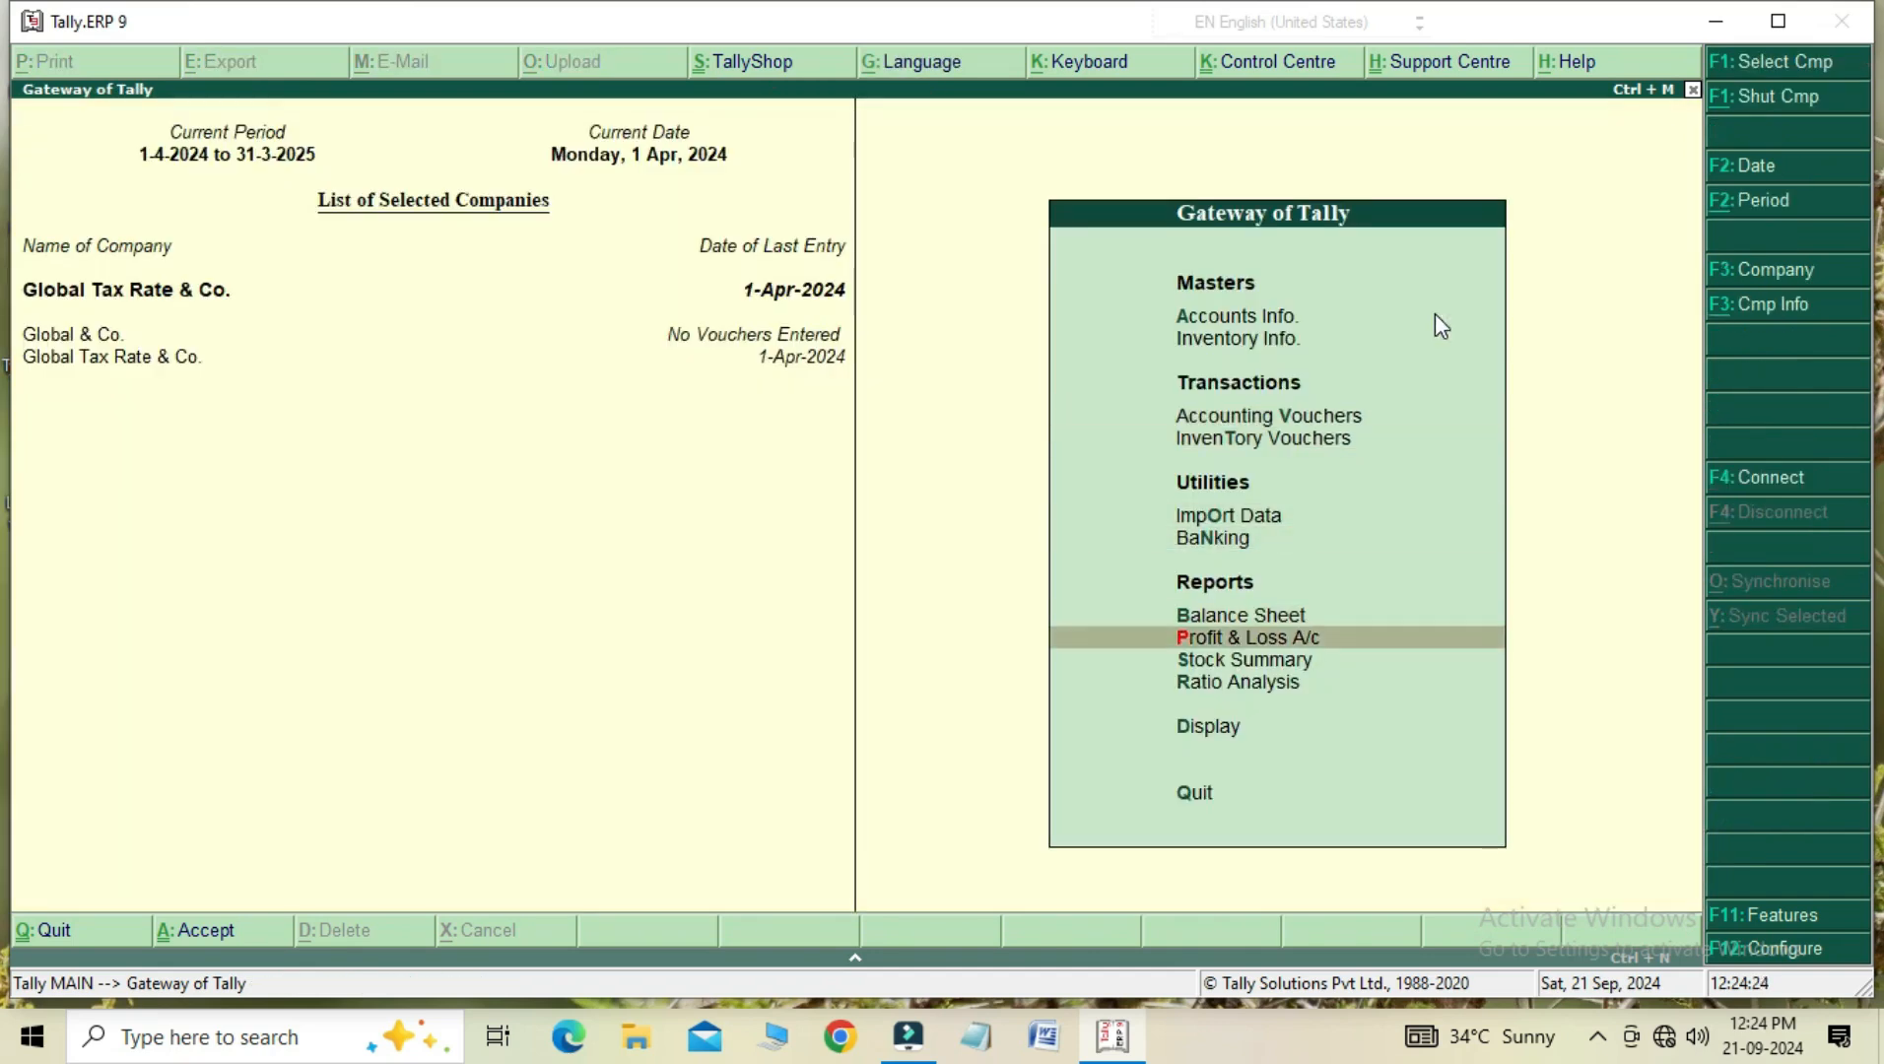
pyautogui.press('Return')
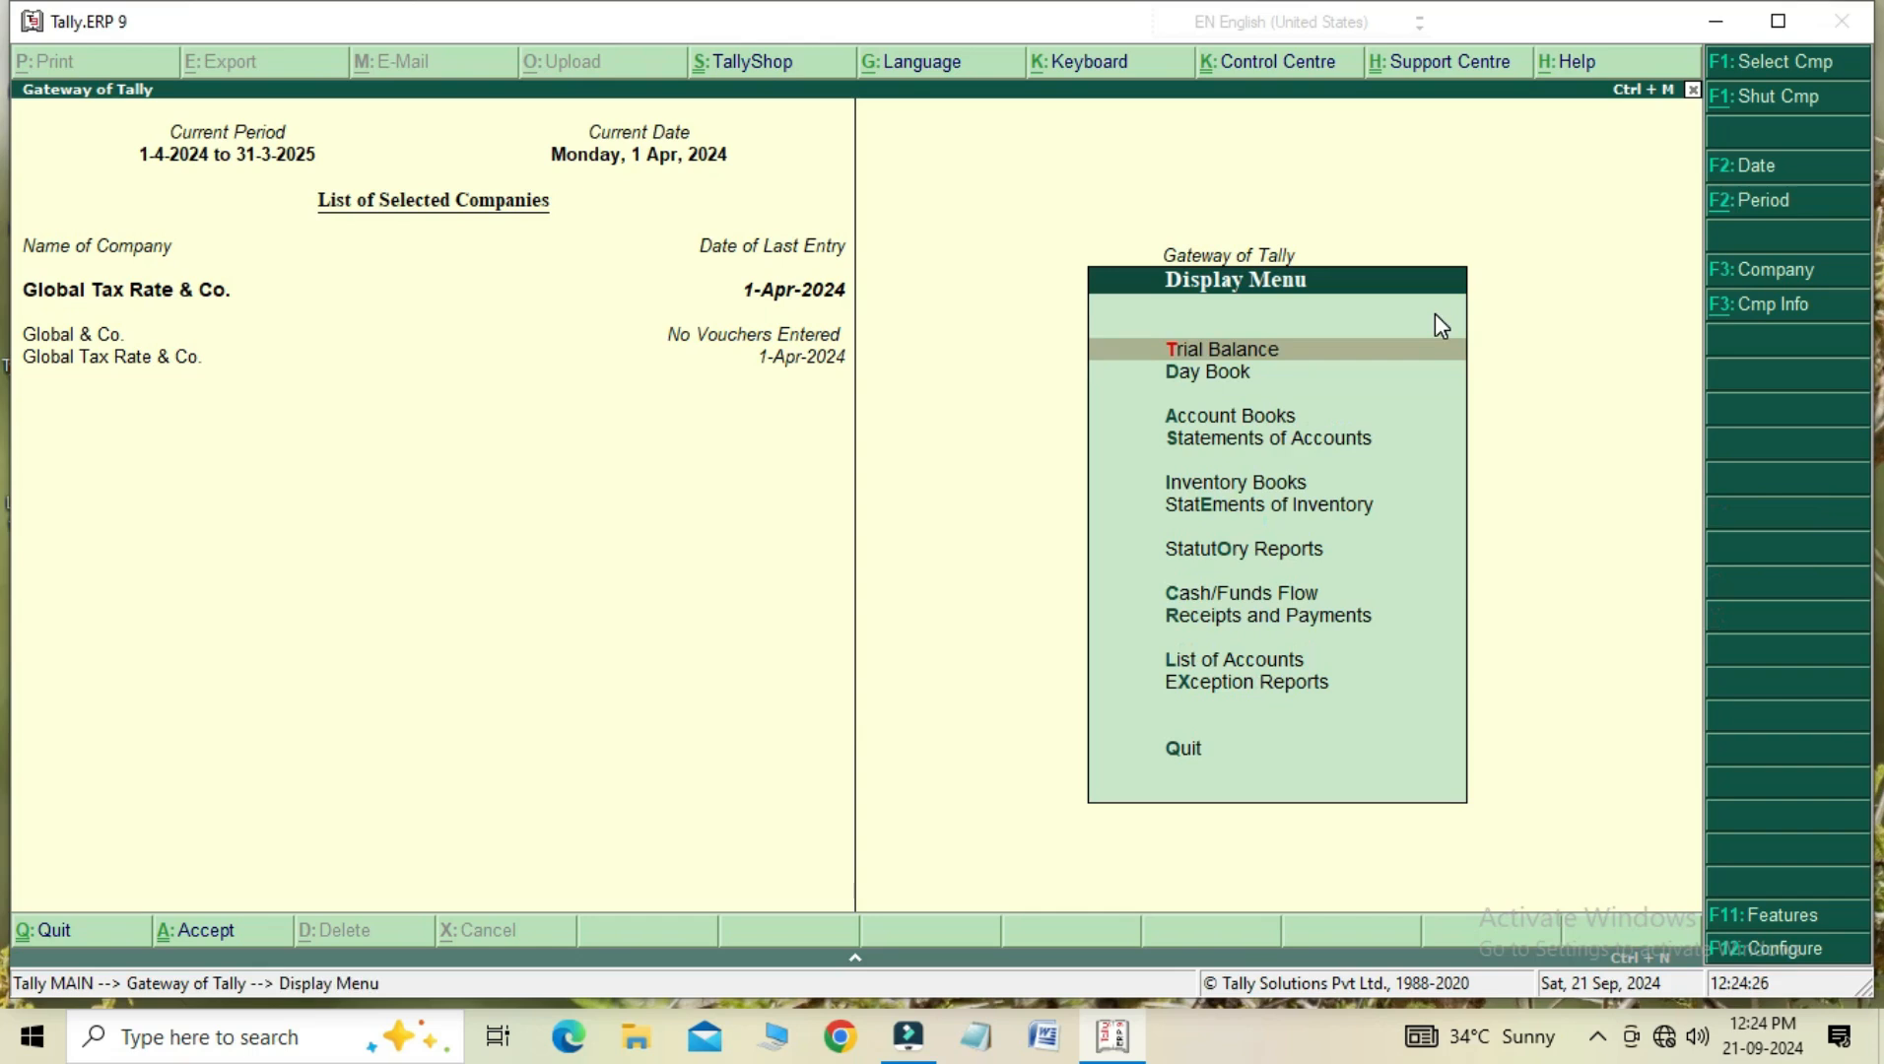
pyautogui.press('Down')
pyautogui.press('Down')
pyautogui.press('Down')
pyautogui.press('Down')
pyautogui.press('Down')
pyautogui.press('Up')
pyautogui.press('Up')
pyautogui.press('Down')
pyautogui.press('Return')
pyautogui.press('Return')
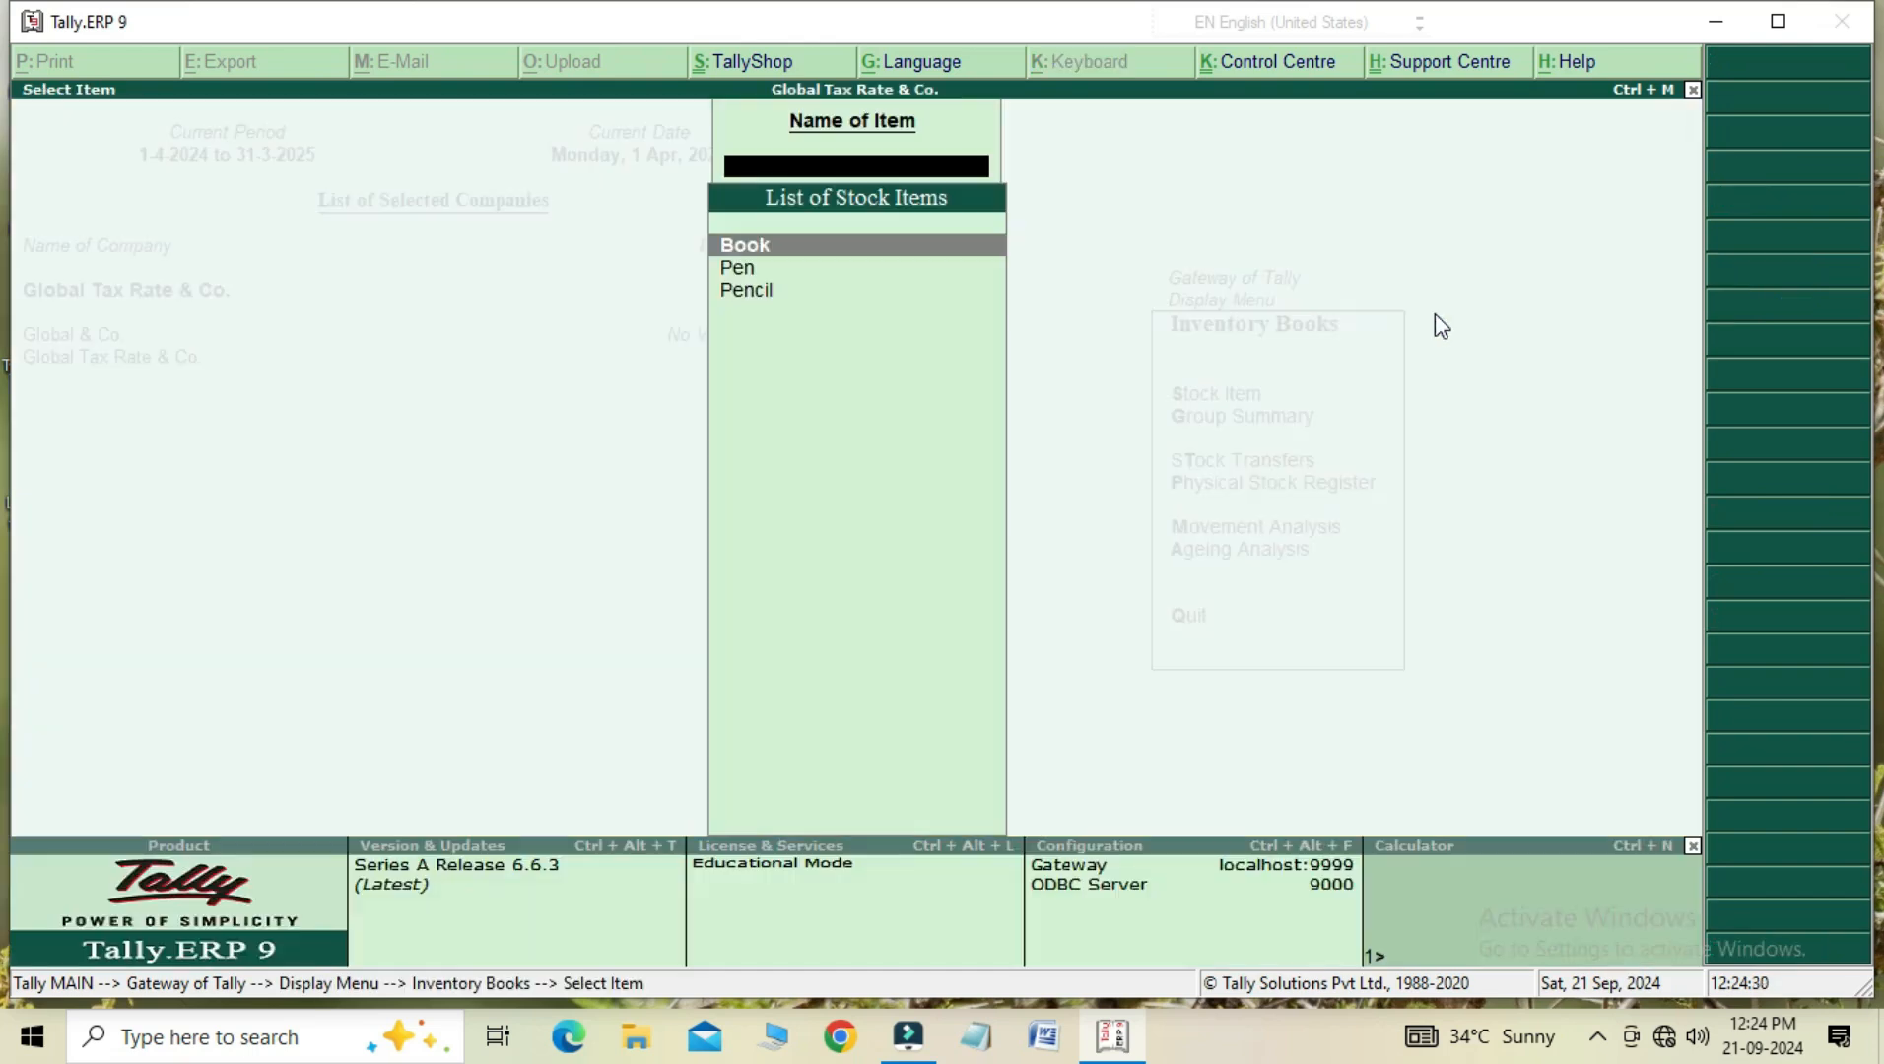
# - Examine the April stock vouchers of the item Pencil for the free quantity
pyautogui.press('Down')
pyautogui.press('Down')
pyautogui.press('Return')
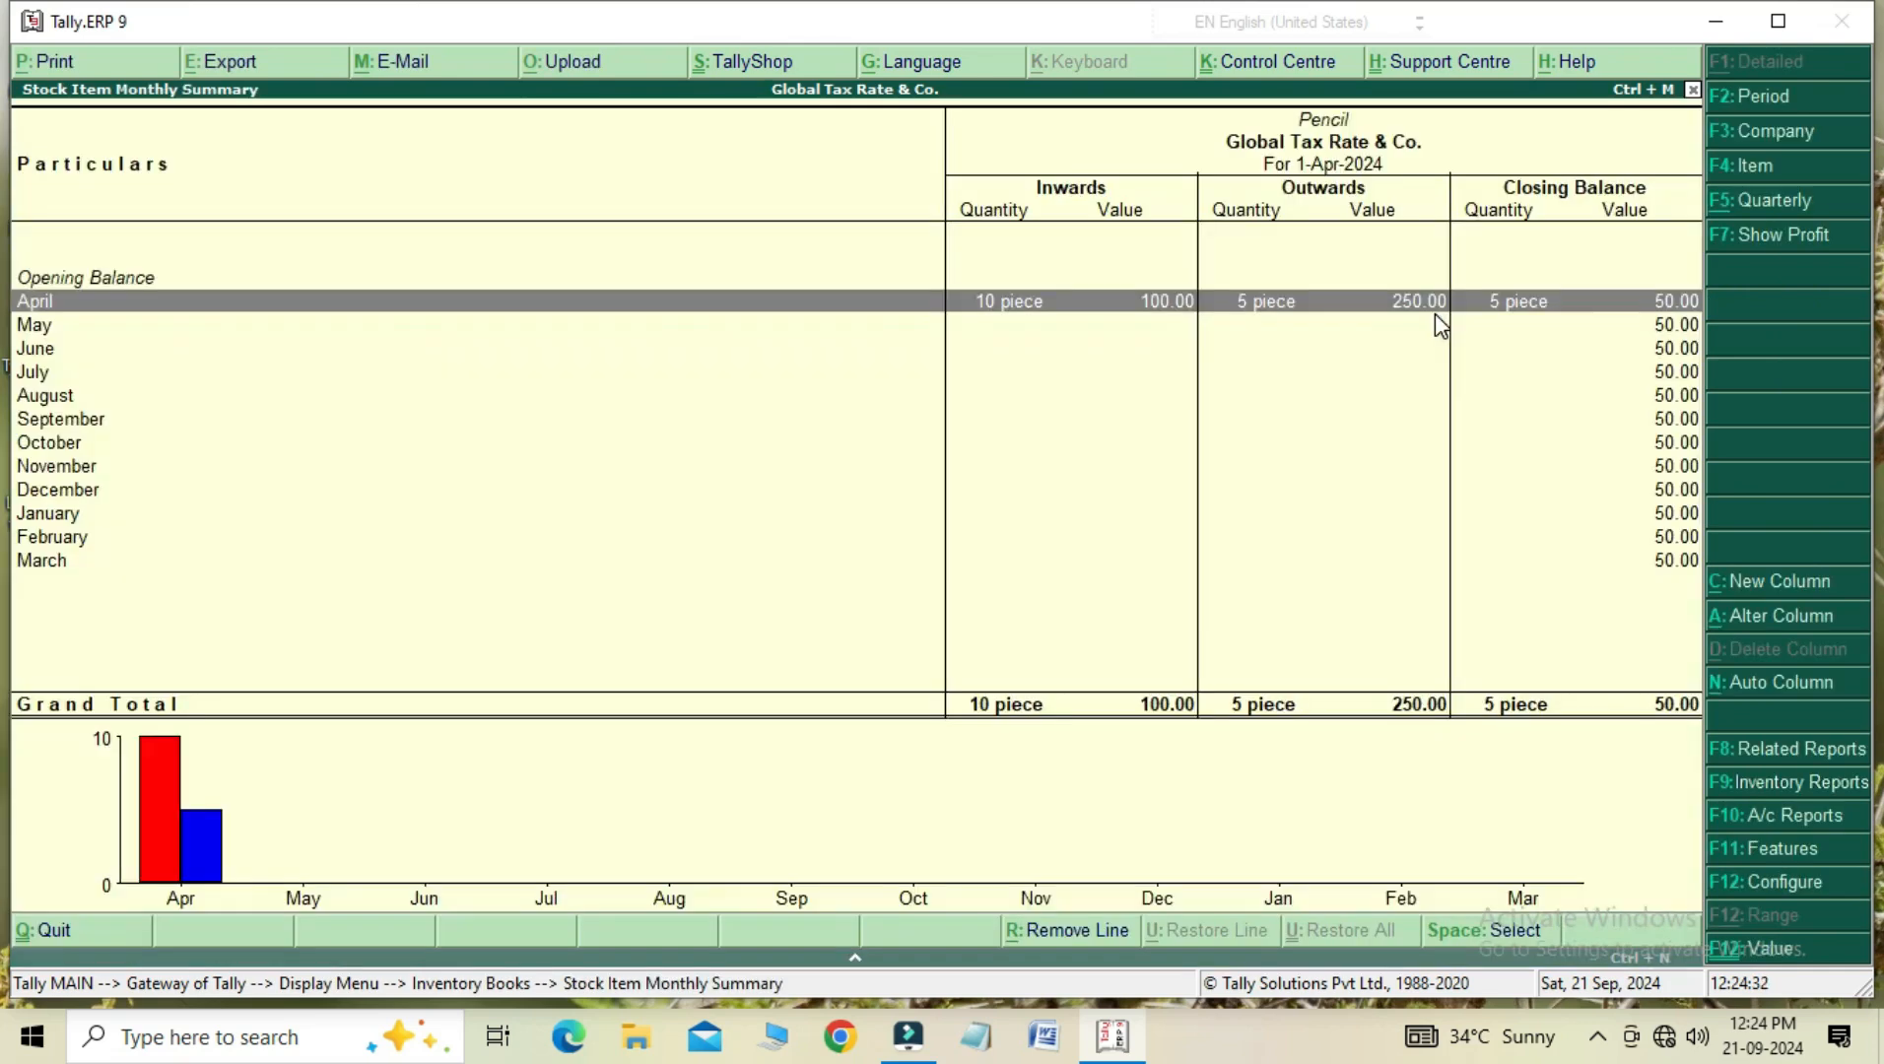
pyautogui.press('Return')
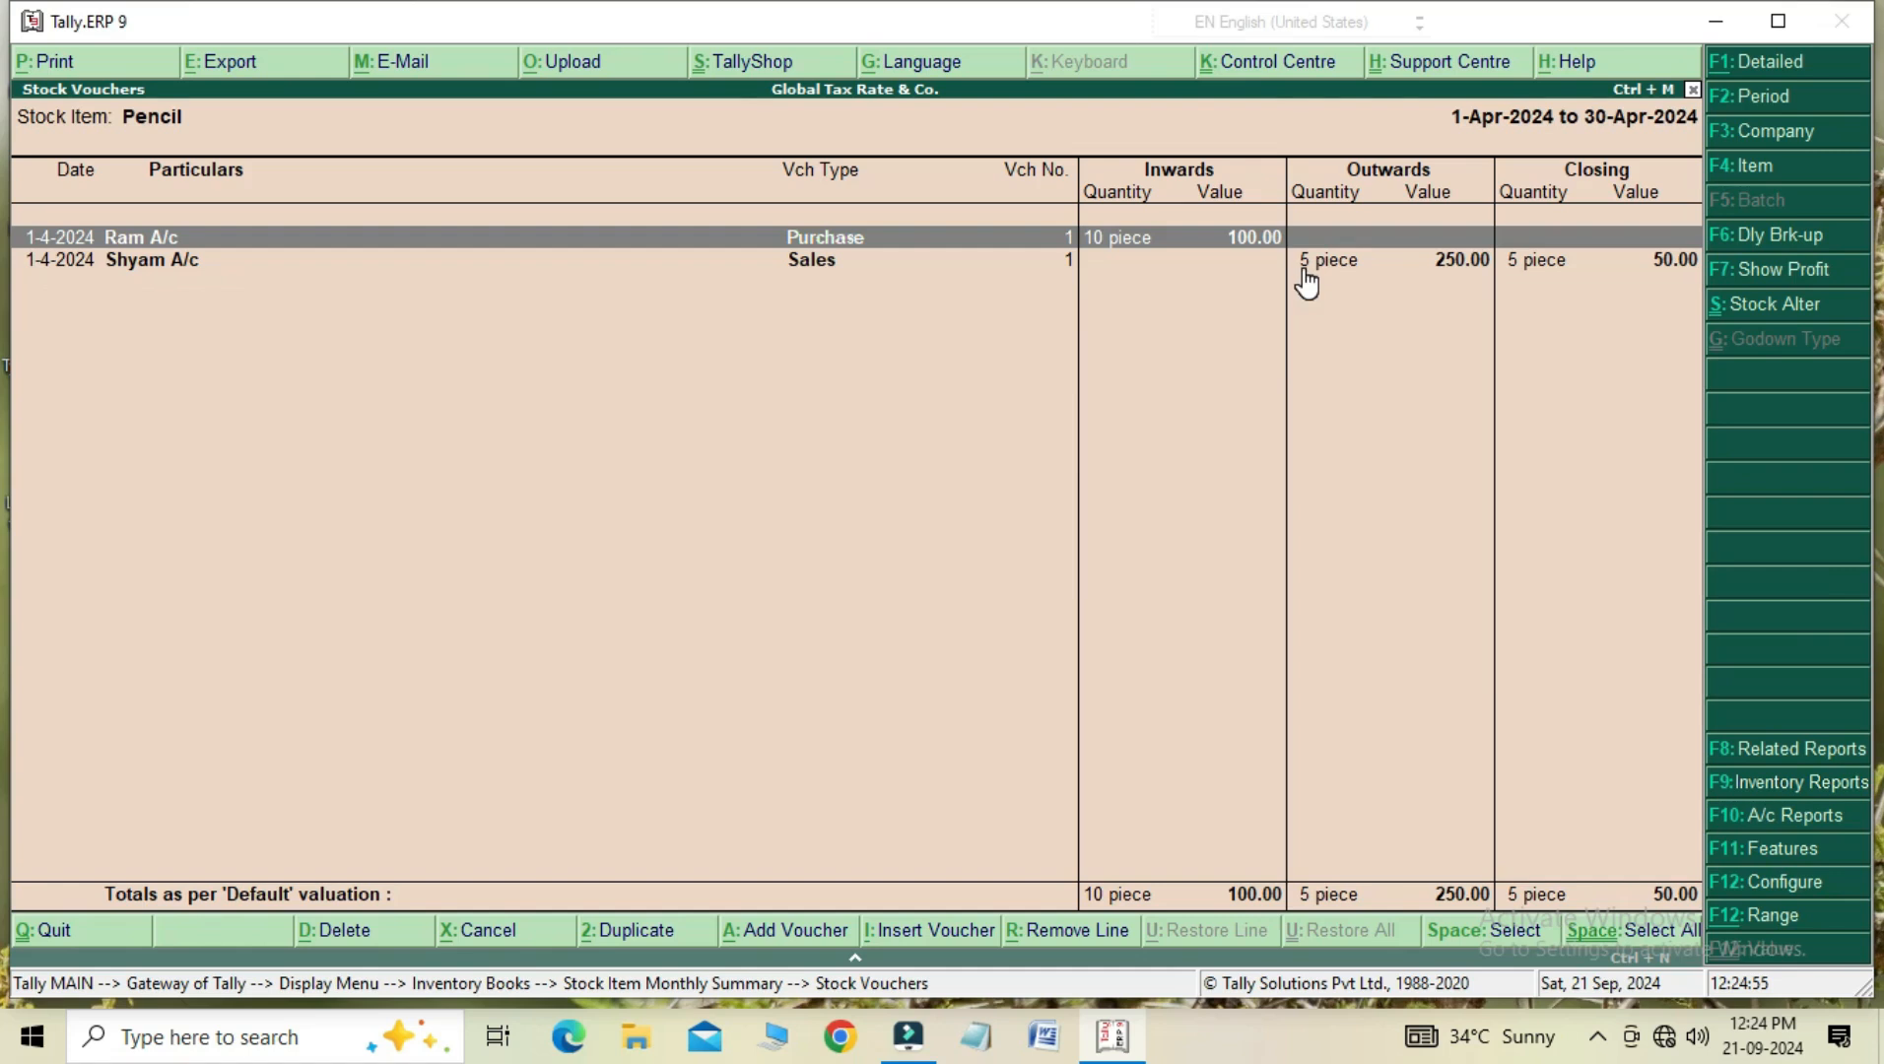
# - Close the Pencil stock vouchers report and return to the Gateway of Tally
pyautogui.press('Escape')
pyautogui.press('Escape')
pyautogui.press('Escape')
pyautogui.press('Escape')
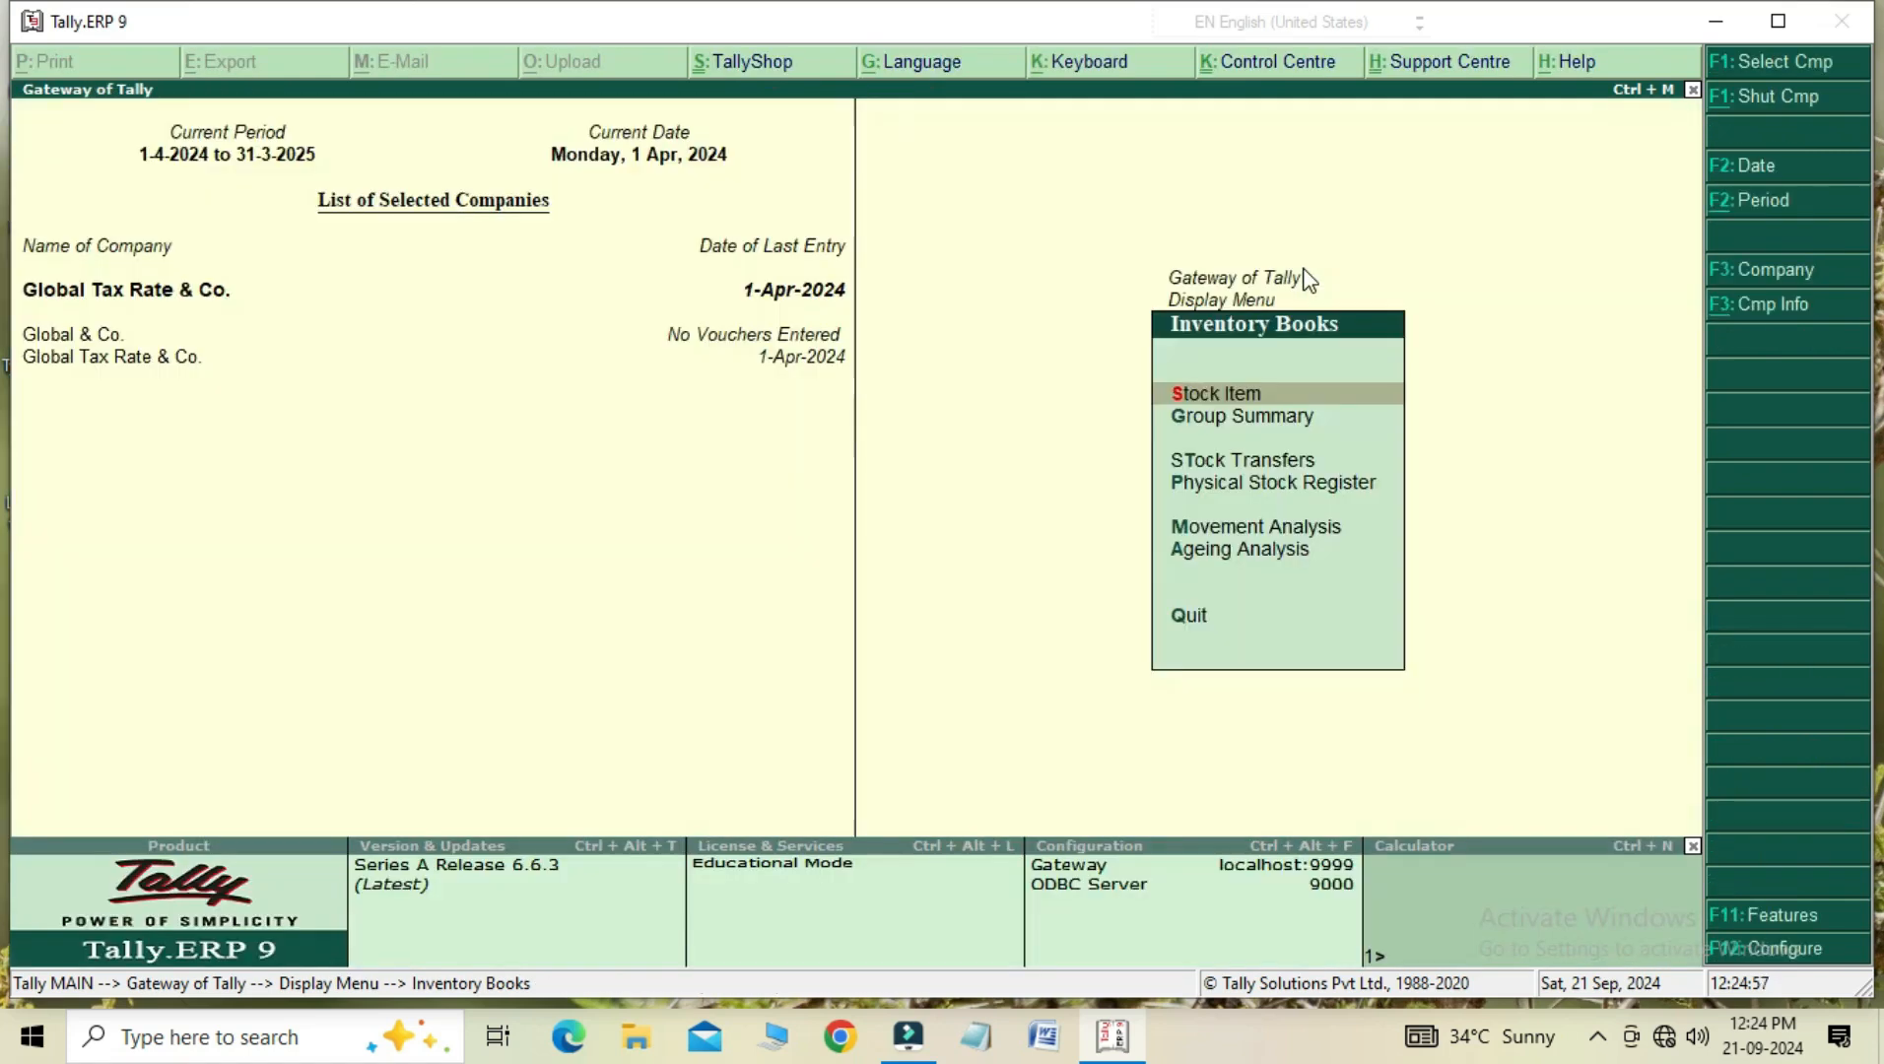
pyautogui.press('Escape')
pyautogui.press('Escape')
pyautogui.press('Escape')
# - Enable zero-valued transactions in the inventory features of Global Tax Rate & Co. and save the setting
pyautogui.press('F11')
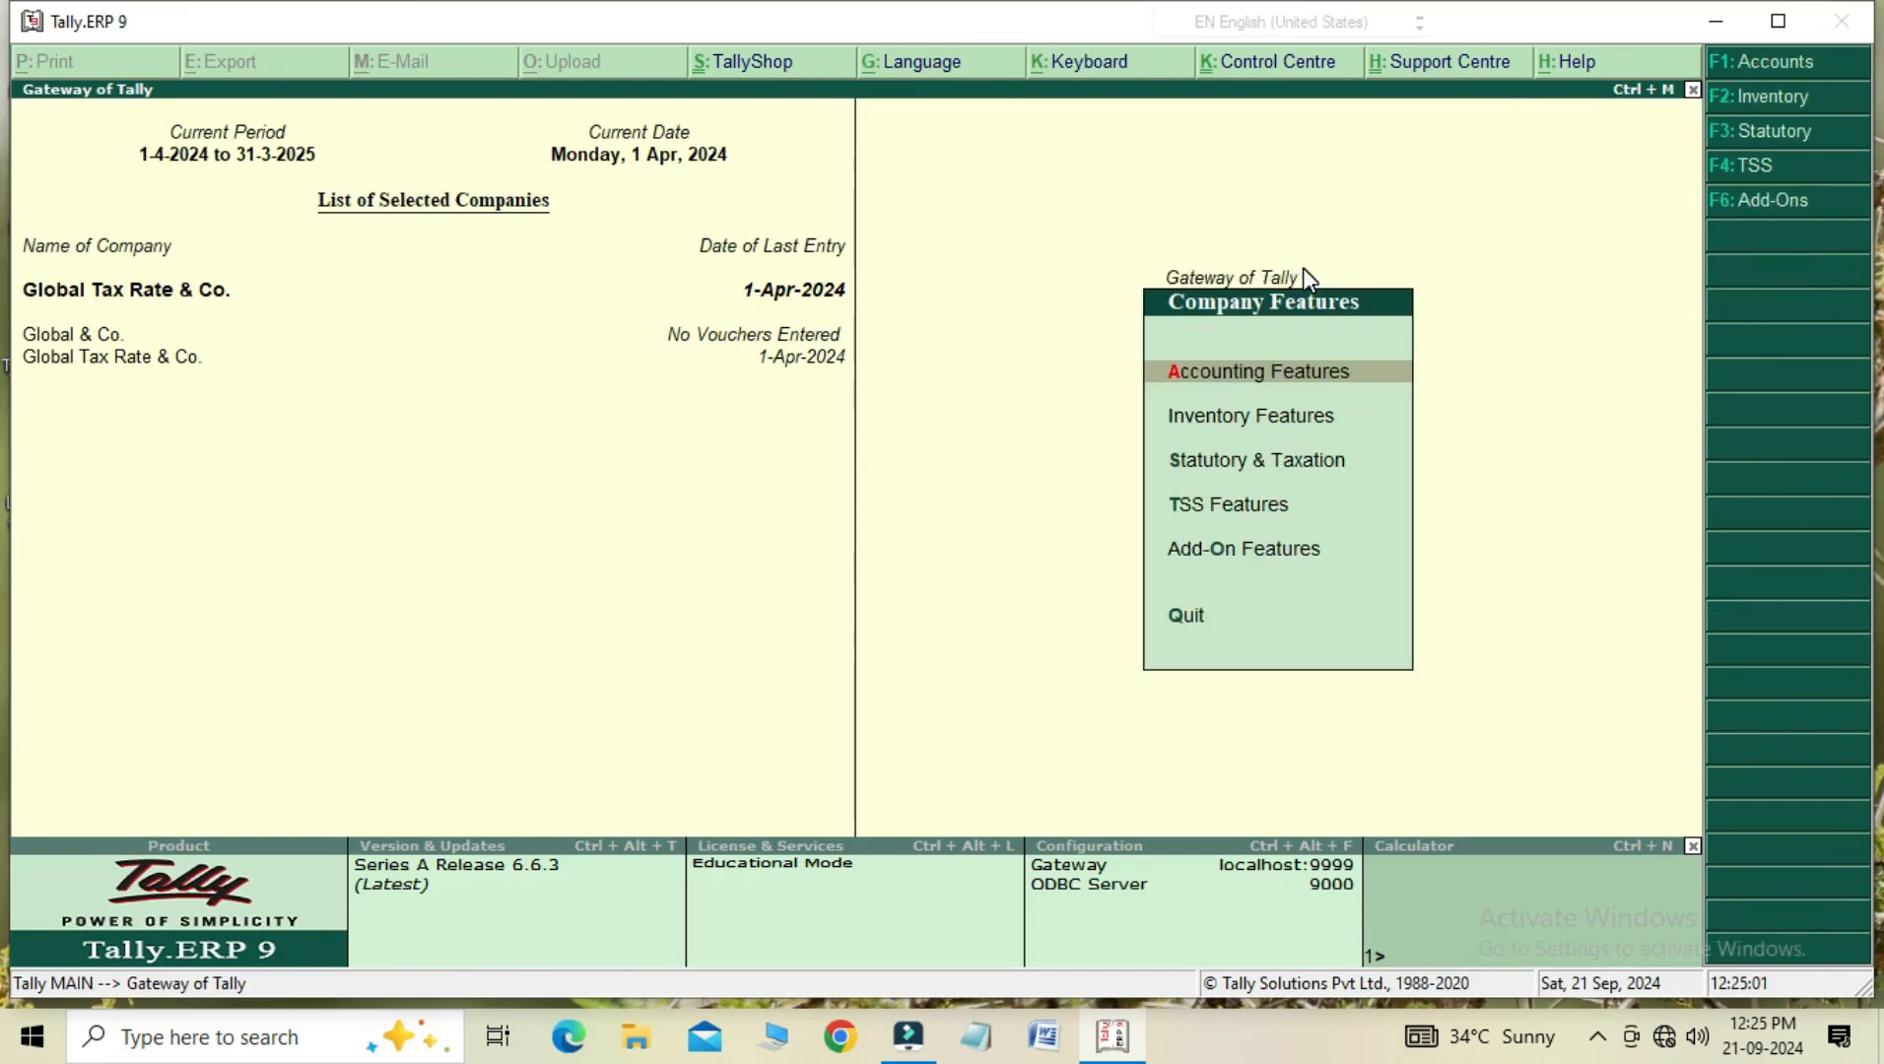
pyautogui.press('Down')
pyautogui.press('Return')
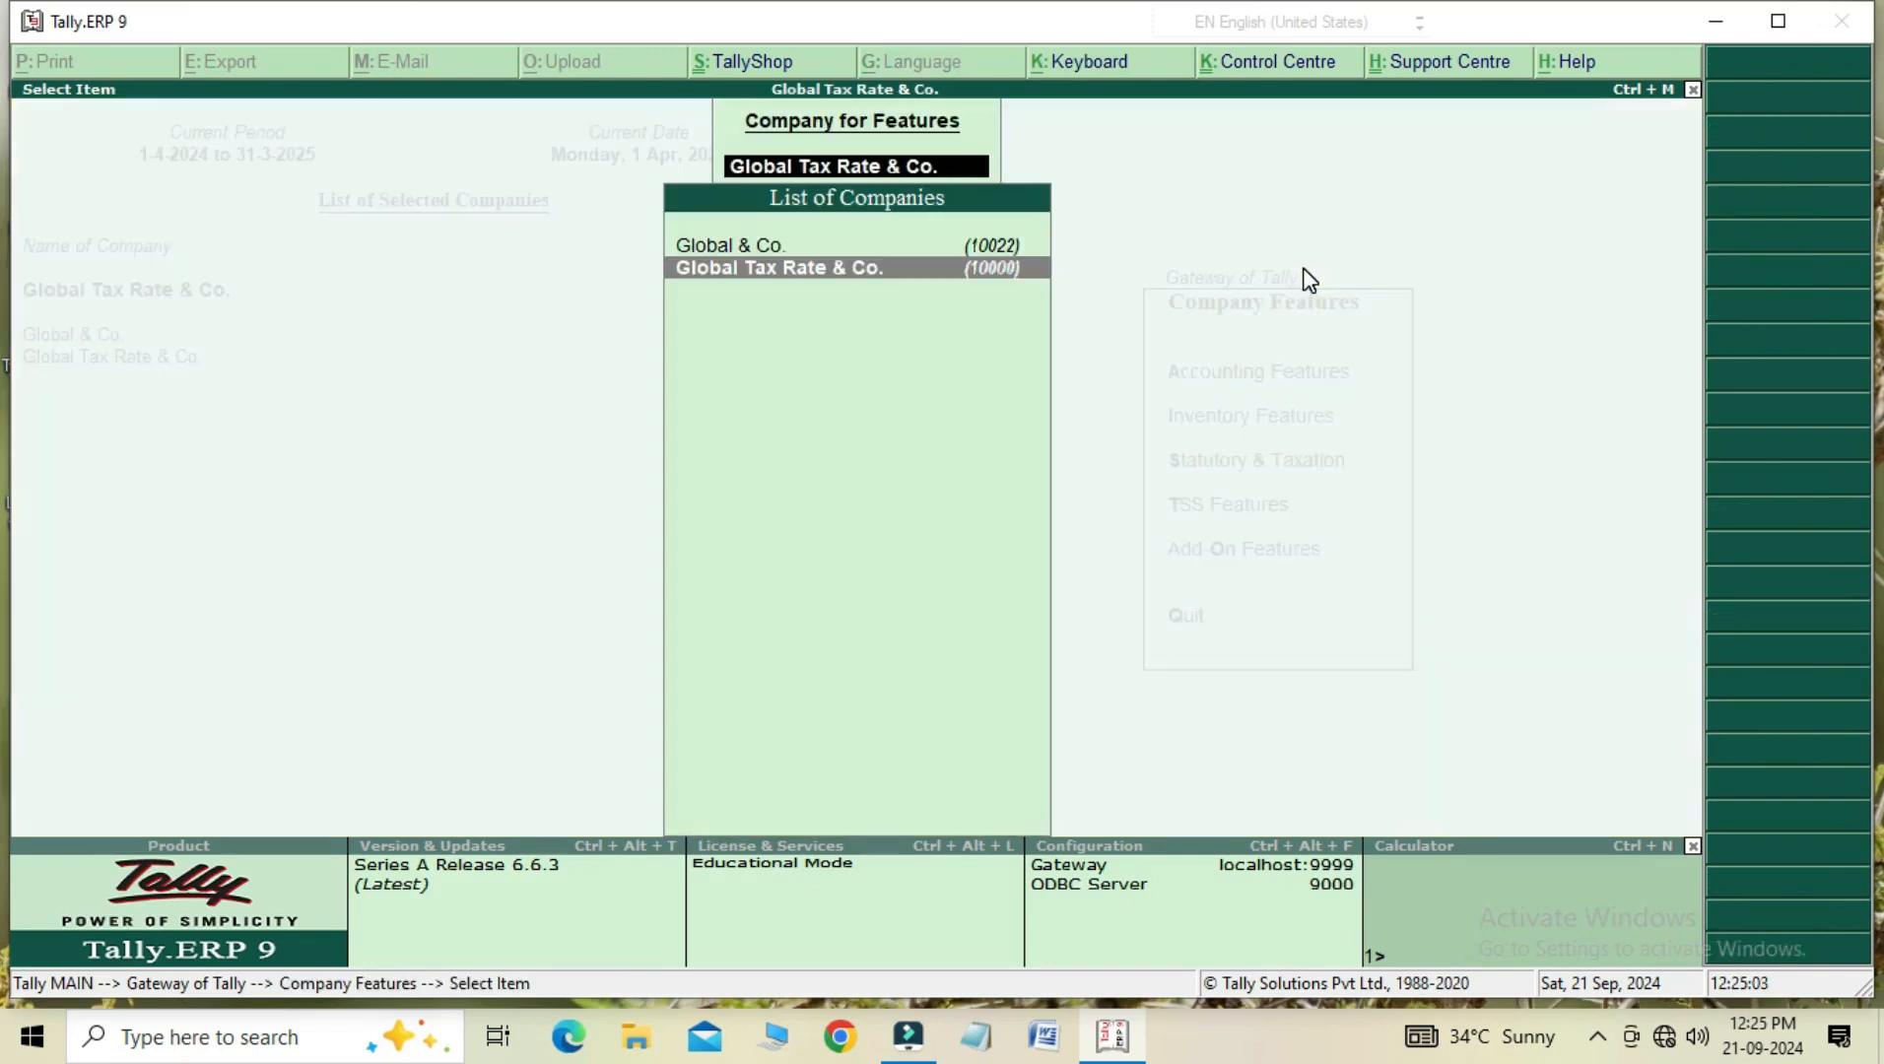
pyautogui.press('Return')
pyautogui.press('Return')
pyautogui.press('y')
pyautogui.press('Return')
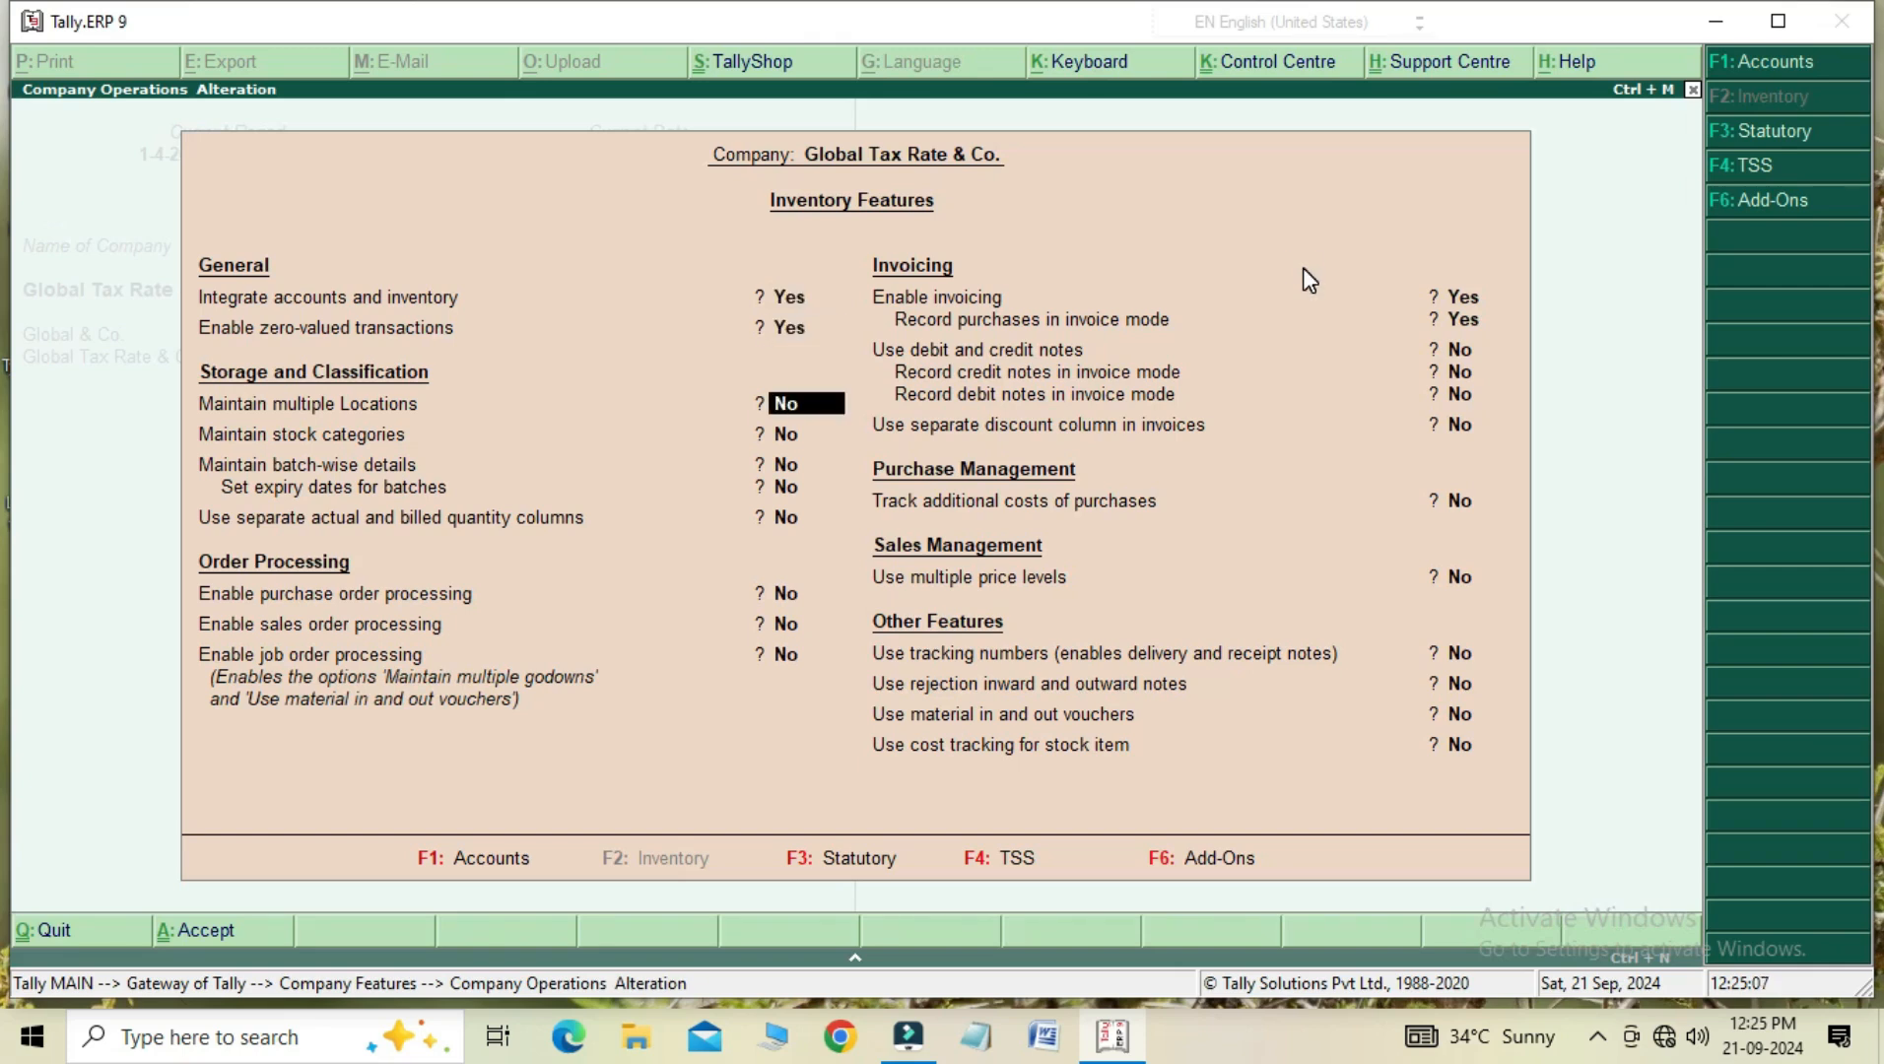
pyautogui.hotkey('ctrl', 'a')
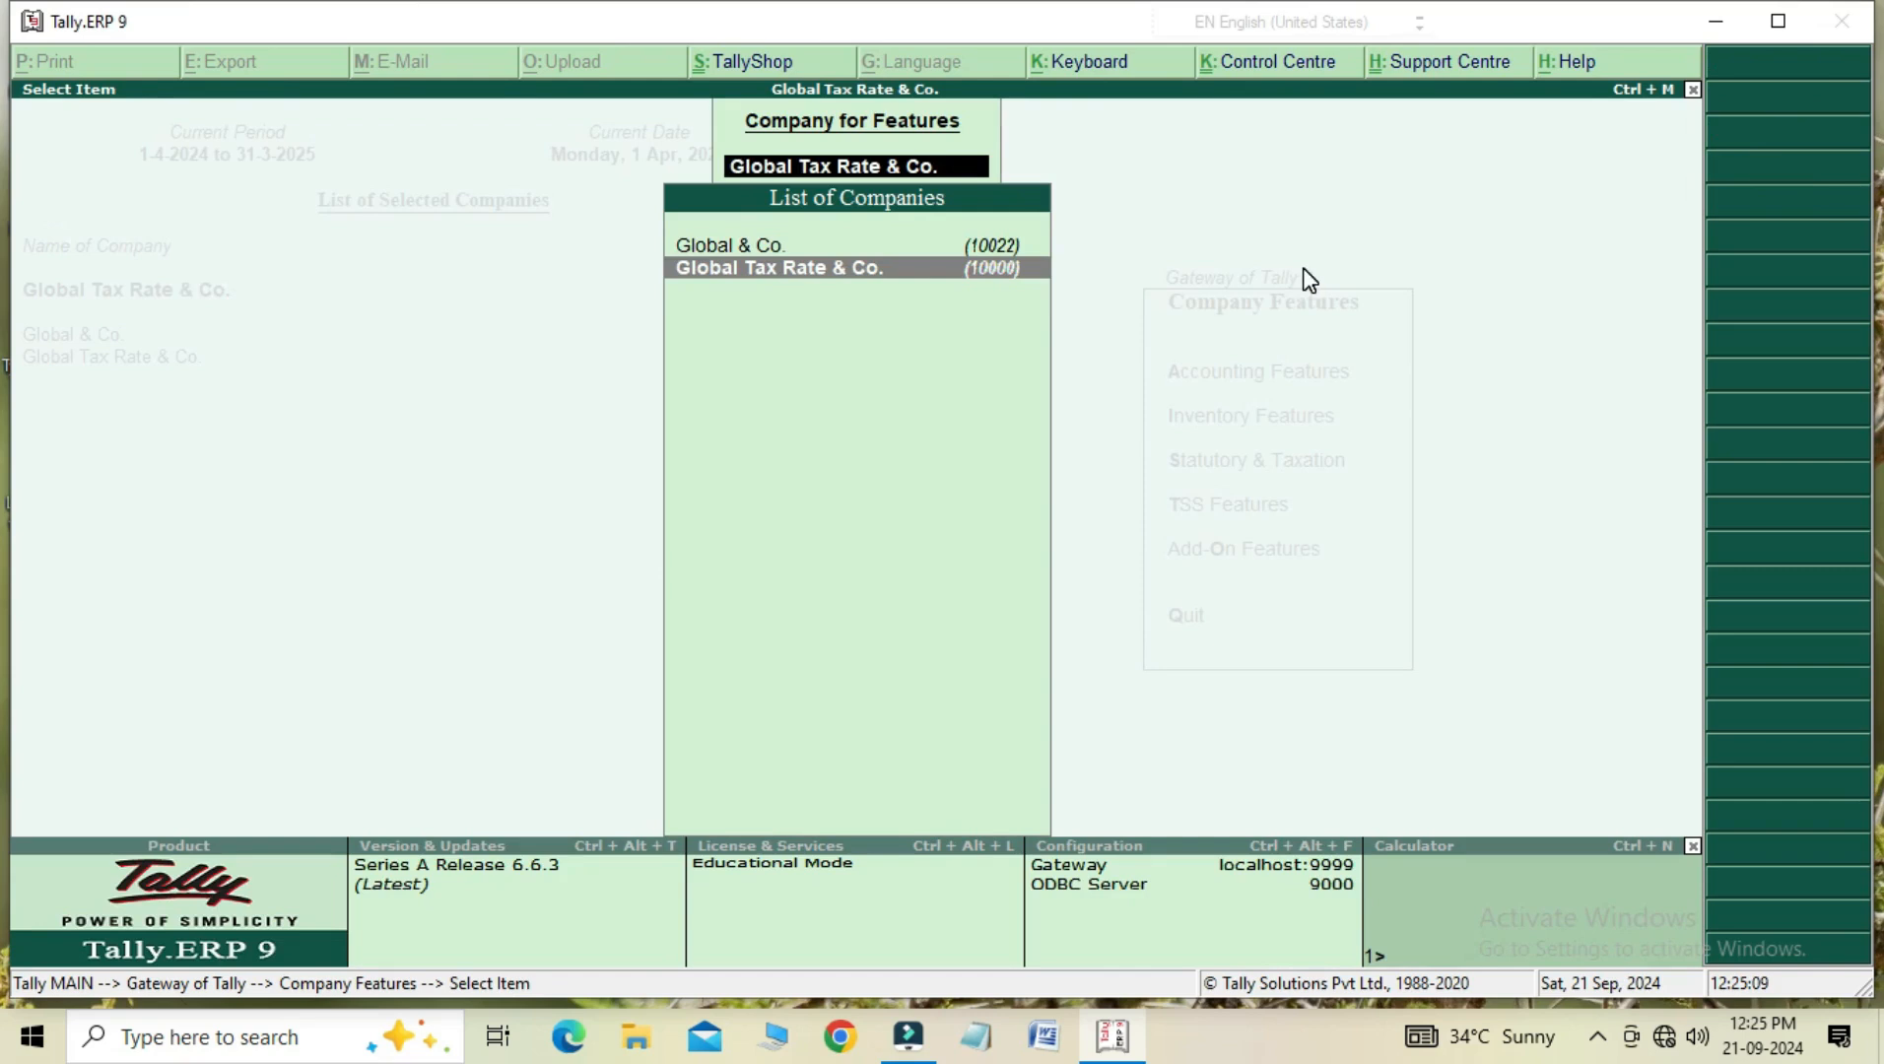
pyautogui.press('Escape')
pyautogui.press('Escape')
pyautogui.press('n')
# - Start a purchase voucher with Cash as the party account and Purchase A/c as the purchase ledger
pyautogui.press('Down')
pyautogui.press('Down')
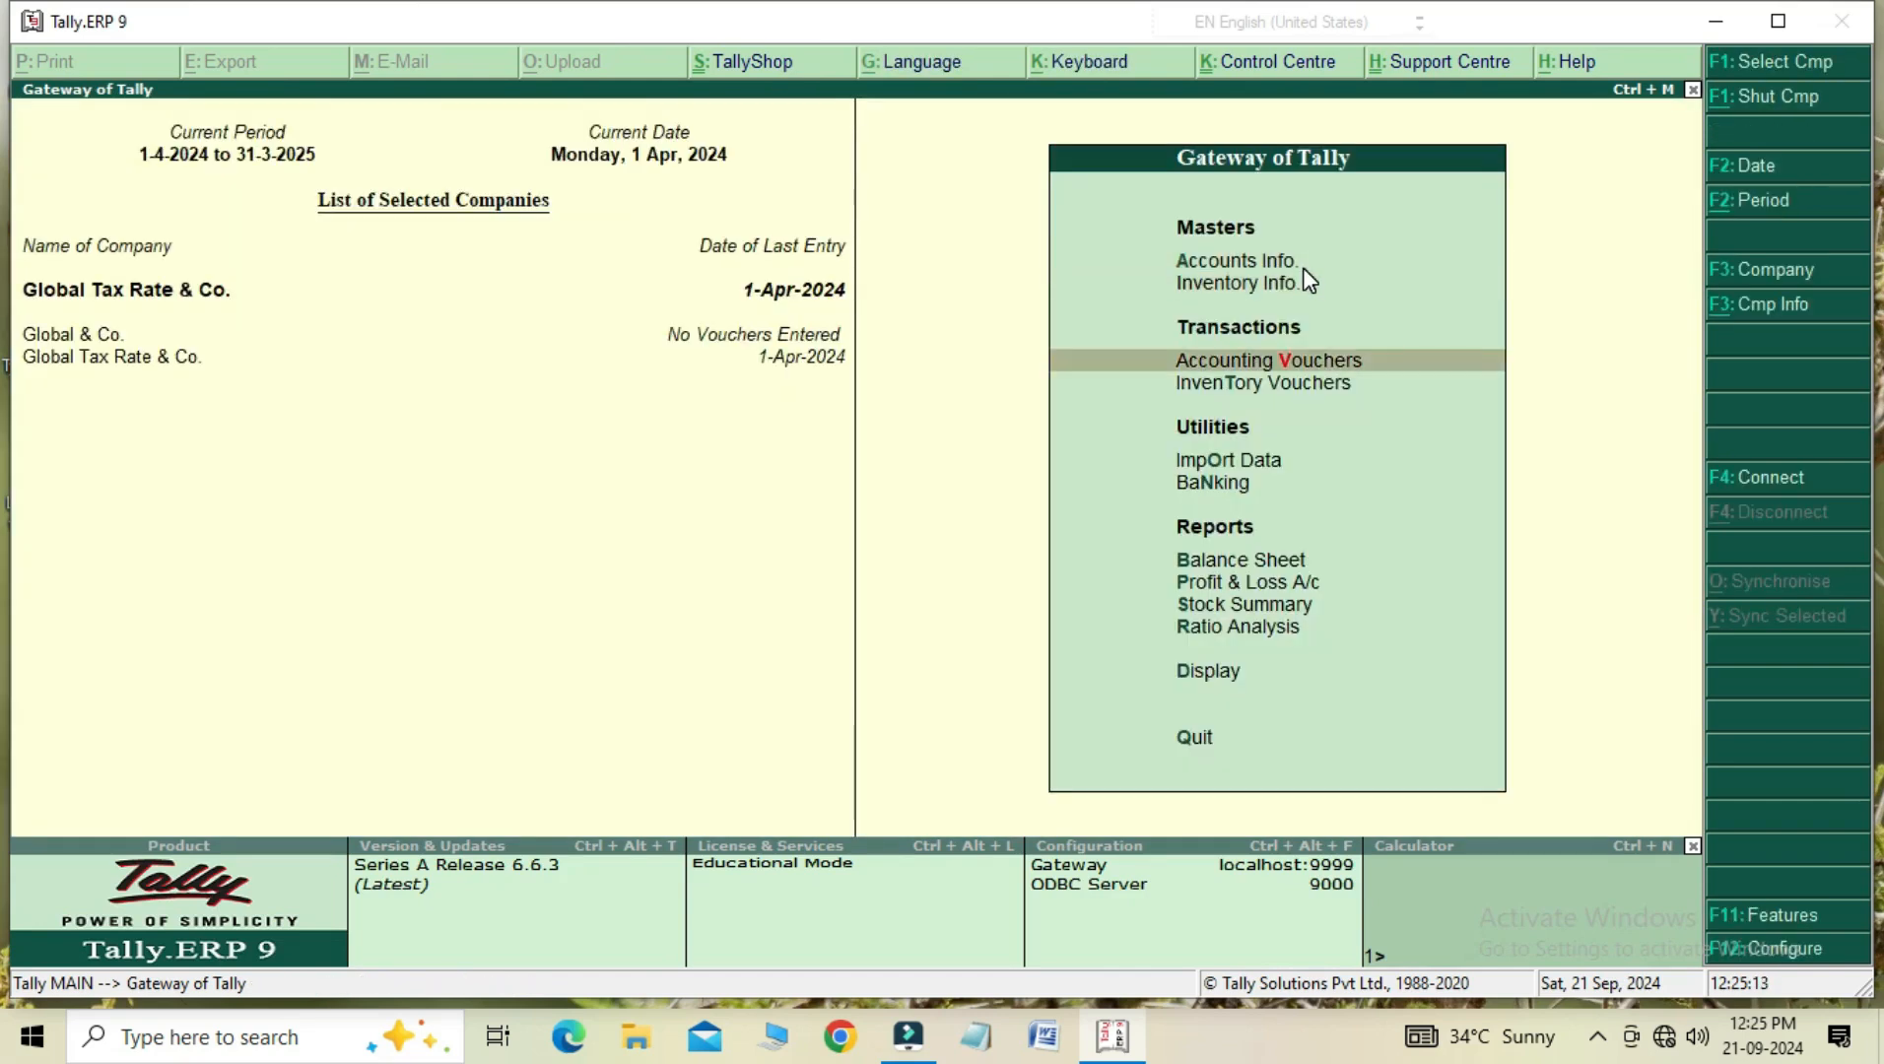
pyautogui.press('Return')
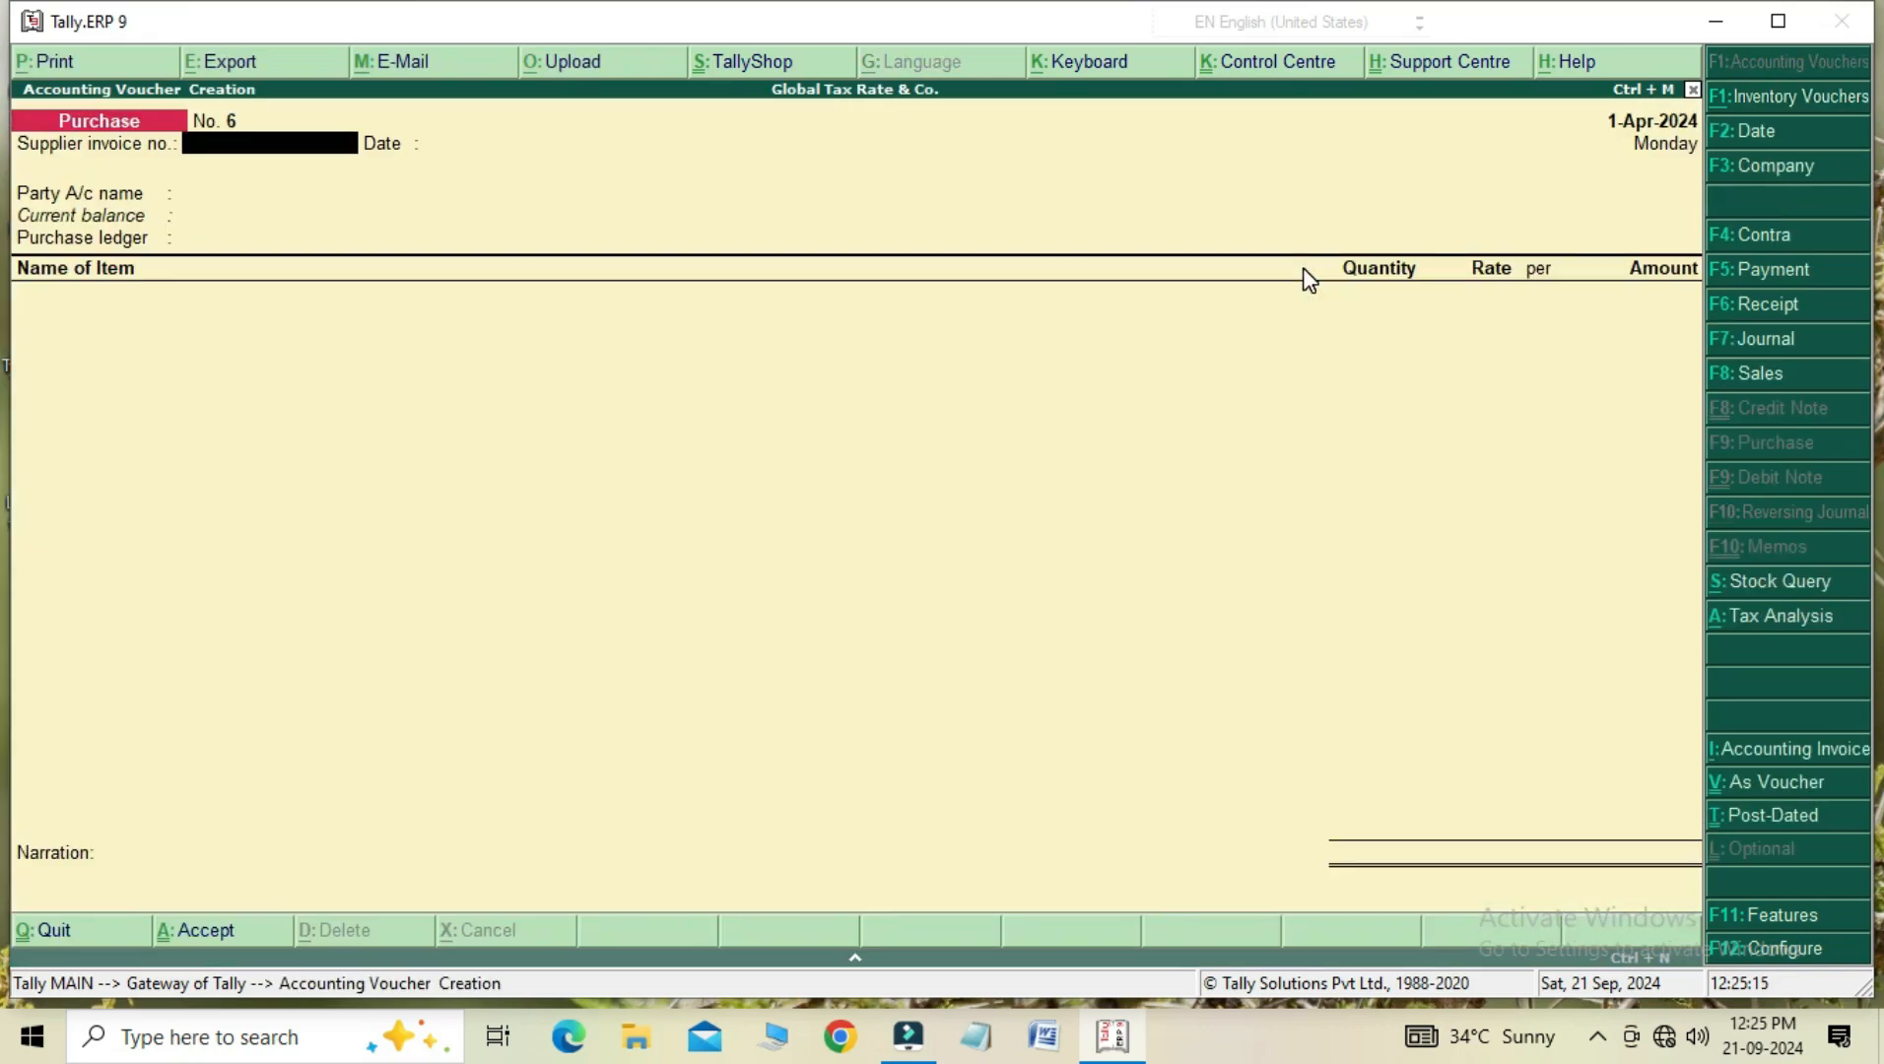
pyautogui.press('Return')
pyautogui.press('Return')
pyautogui.press('Return')
pyautogui.press('Return')
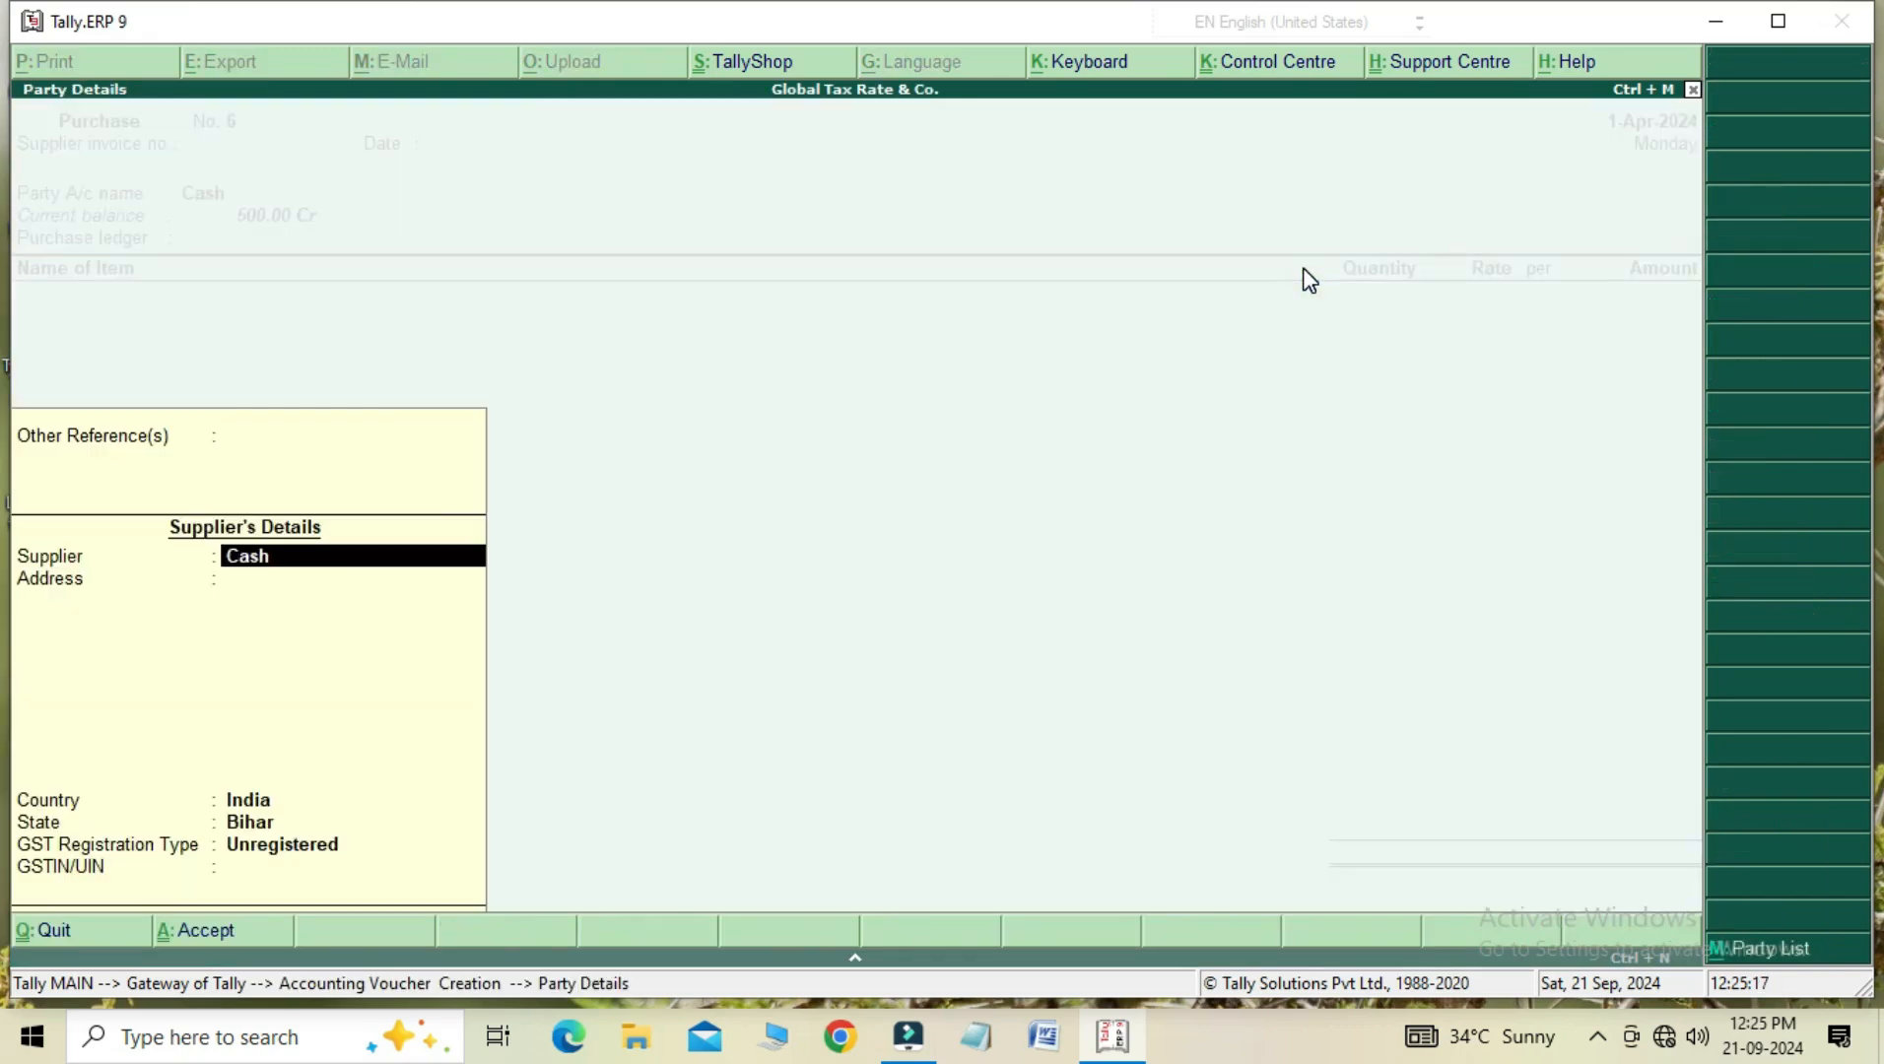
pyautogui.hotkey('ctrl', 'a')
pyautogui.press('Return')
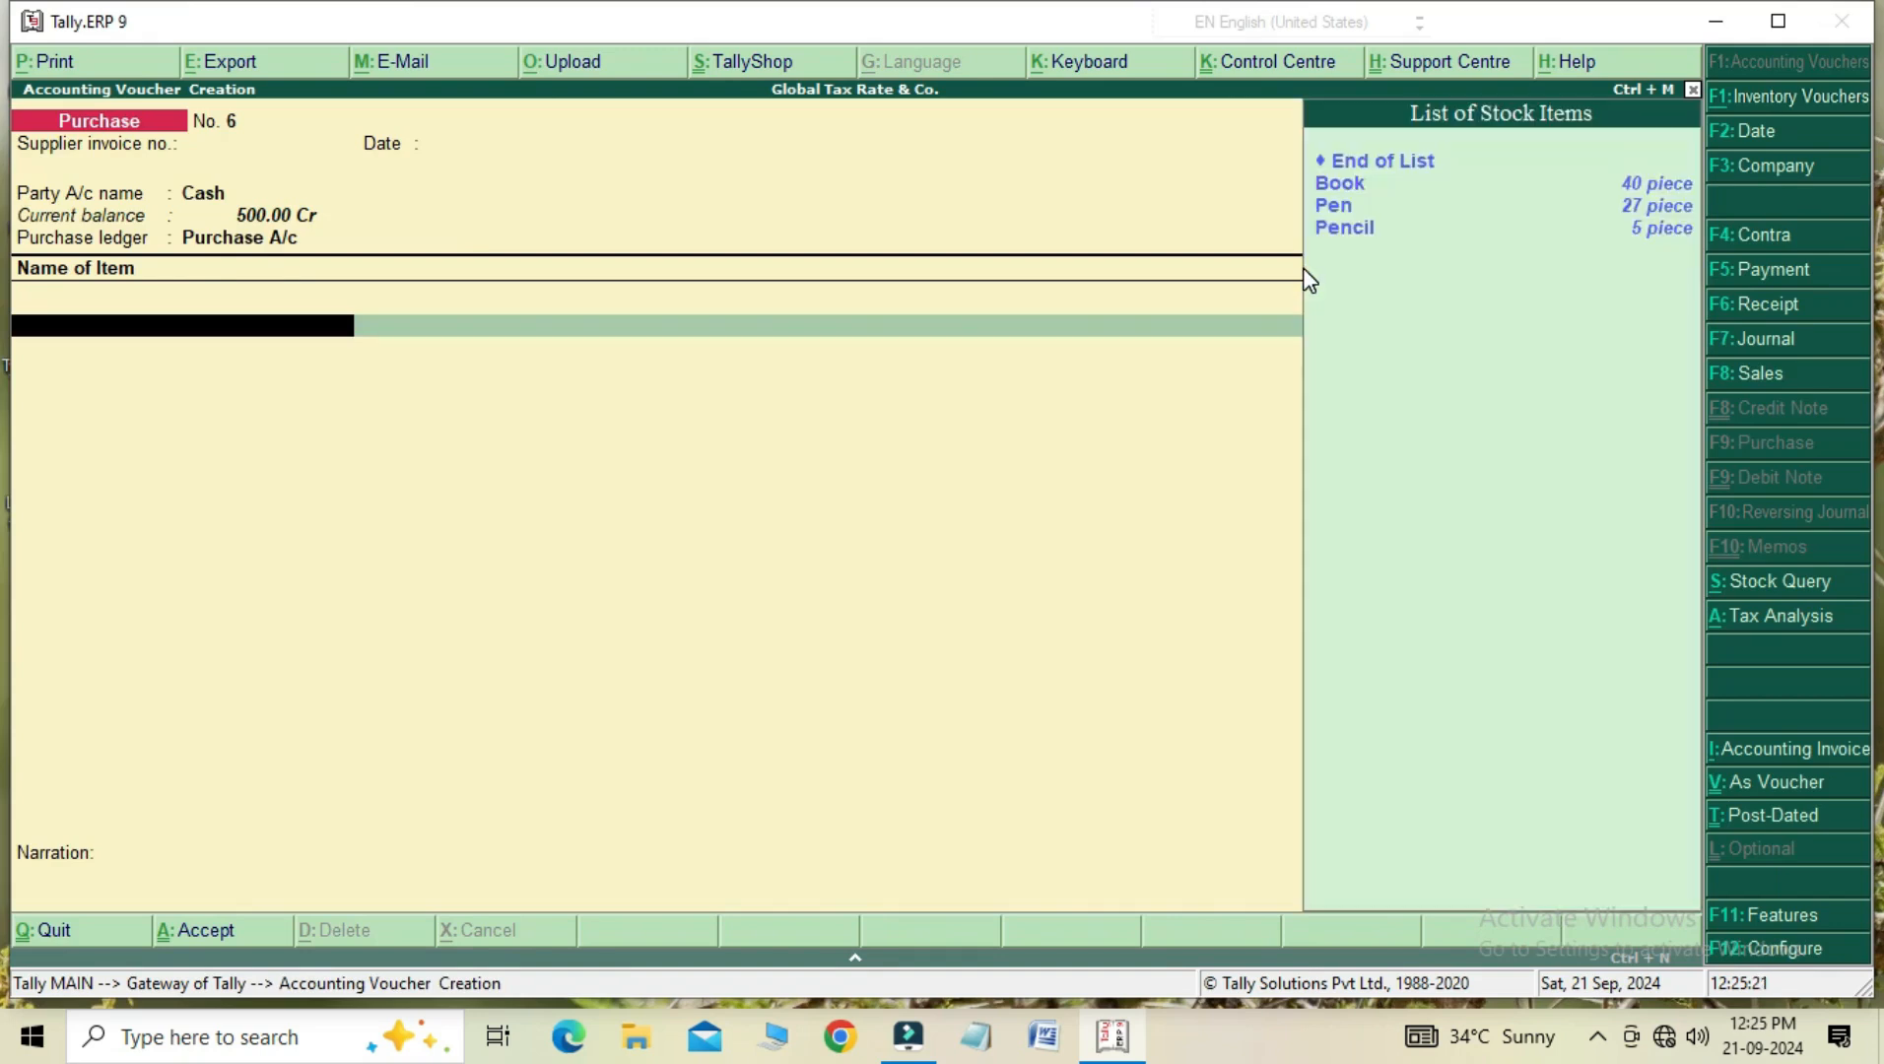
# - Add the stock item Book with a quantity of 10 pieces at a rate of 20.00 to the purchase voucher
pyautogui.press('Down')
pyautogui.press('Return')
pyautogui.write('10 piece')
pyautogui.press('Return')
pyautogui.press('Return')
pyautogui.press('Return')
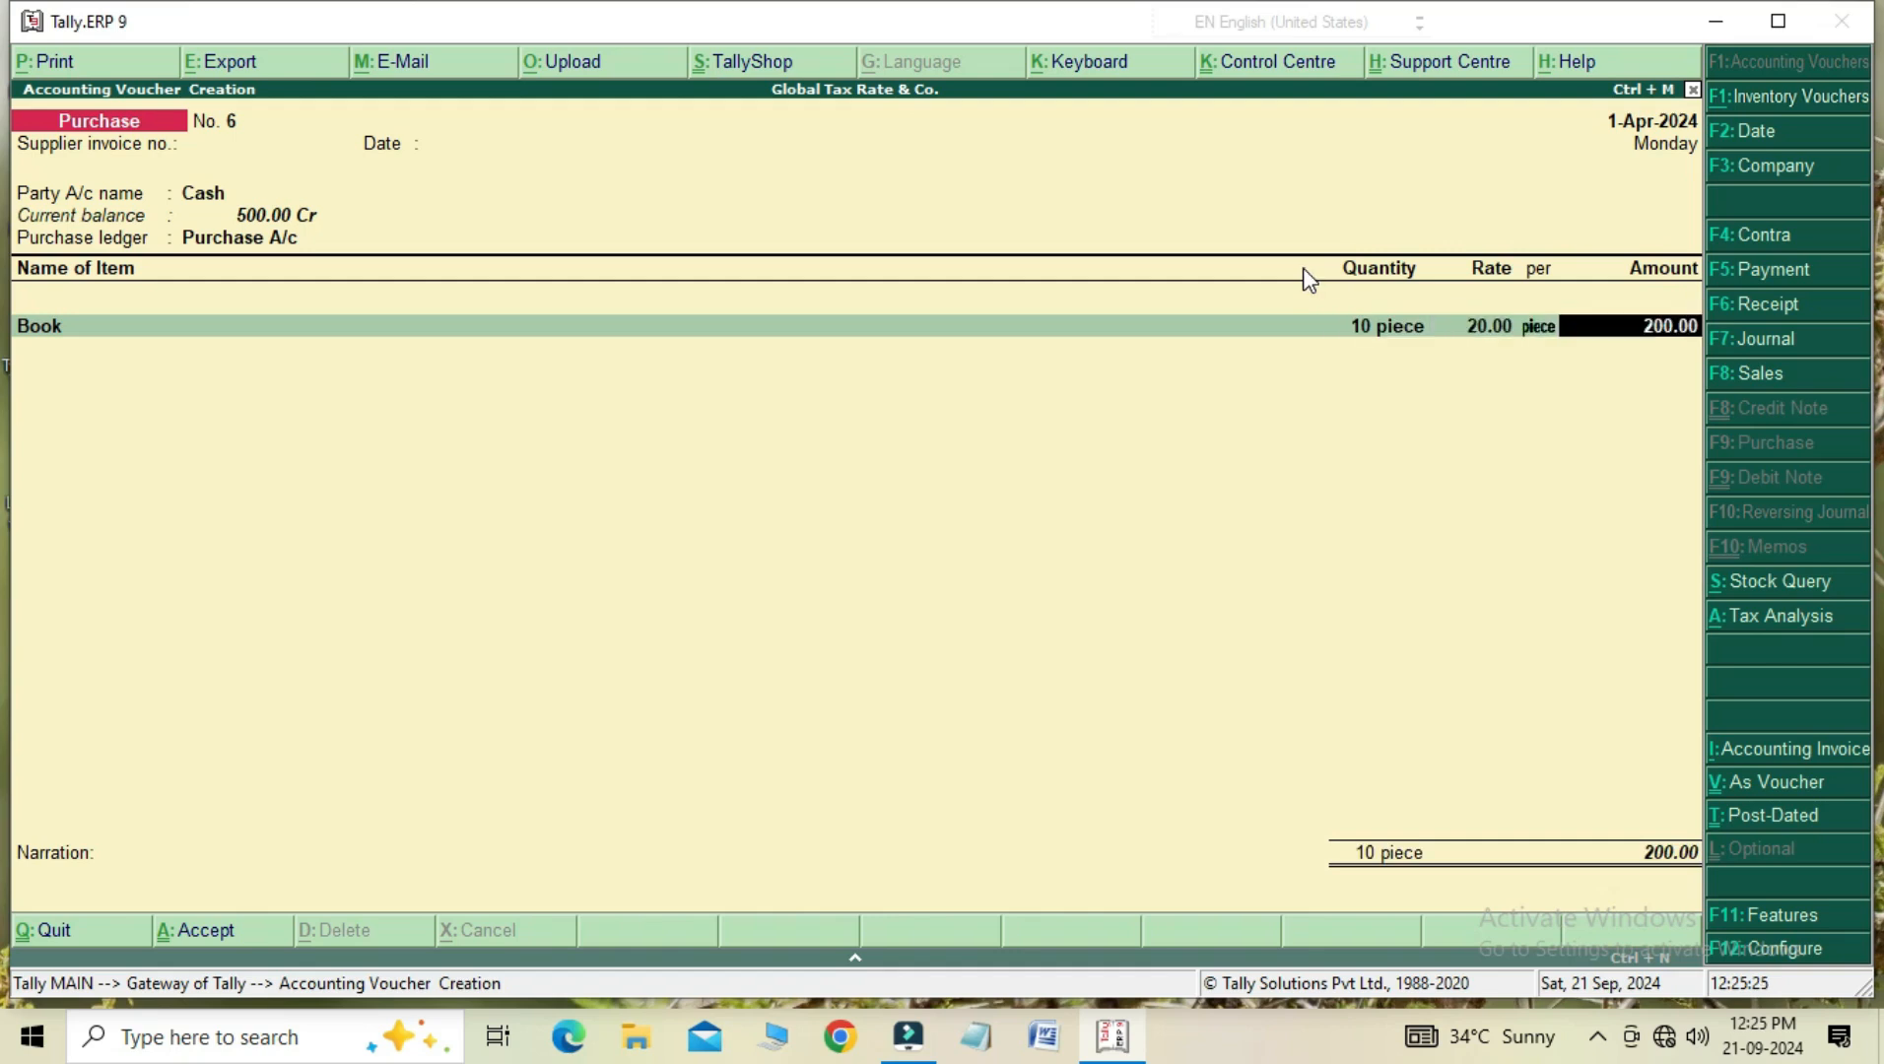
pyautogui.press('Return')
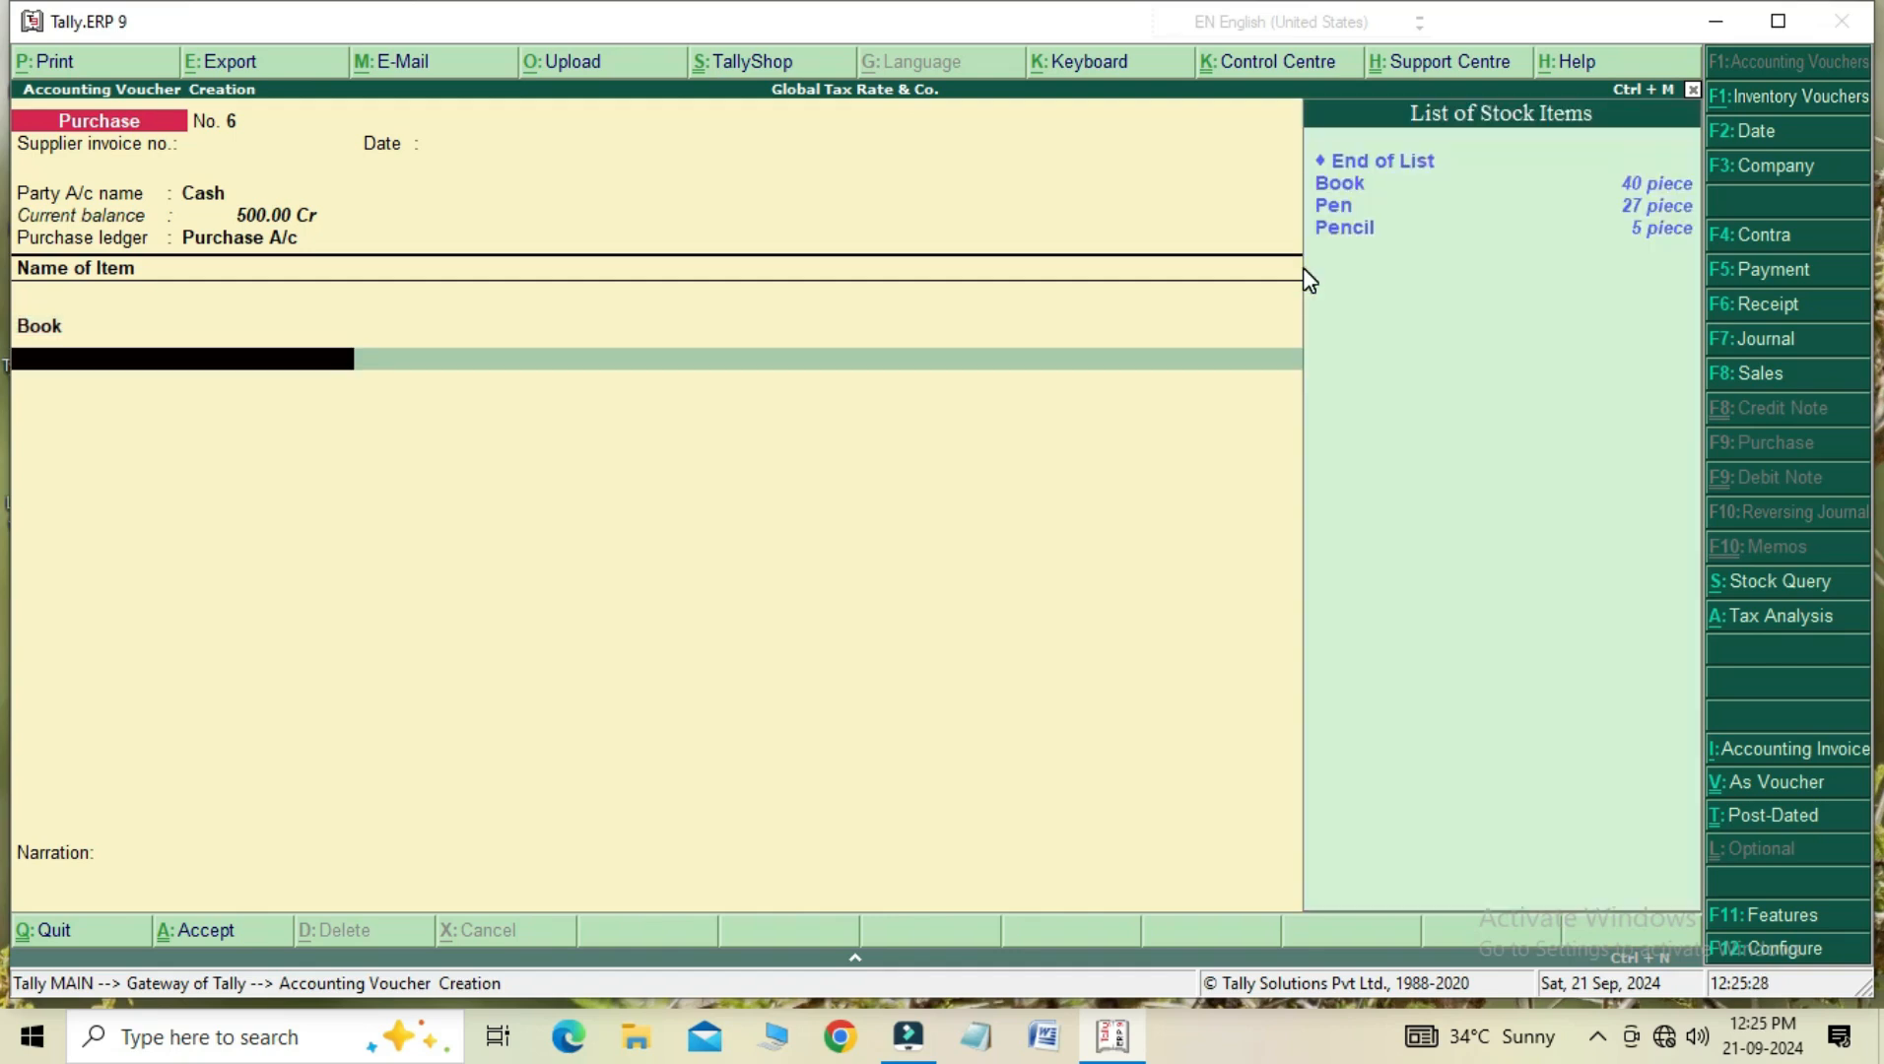
# - Add Pencil to the purchase voucher as a free item with a quantity of 5 pieces and no rate or amount
pyautogui.press('Down')
pyautogui.press('Down')
pyautogui.press('Down')
pyautogui.press('Return')
pyautogui.write('5')
pyautogui.press('Return')
pyautogui.press('BackSpace')
pyautogui.press('Return')
pyautogui.press('Return')
pyautogui.press('Return')
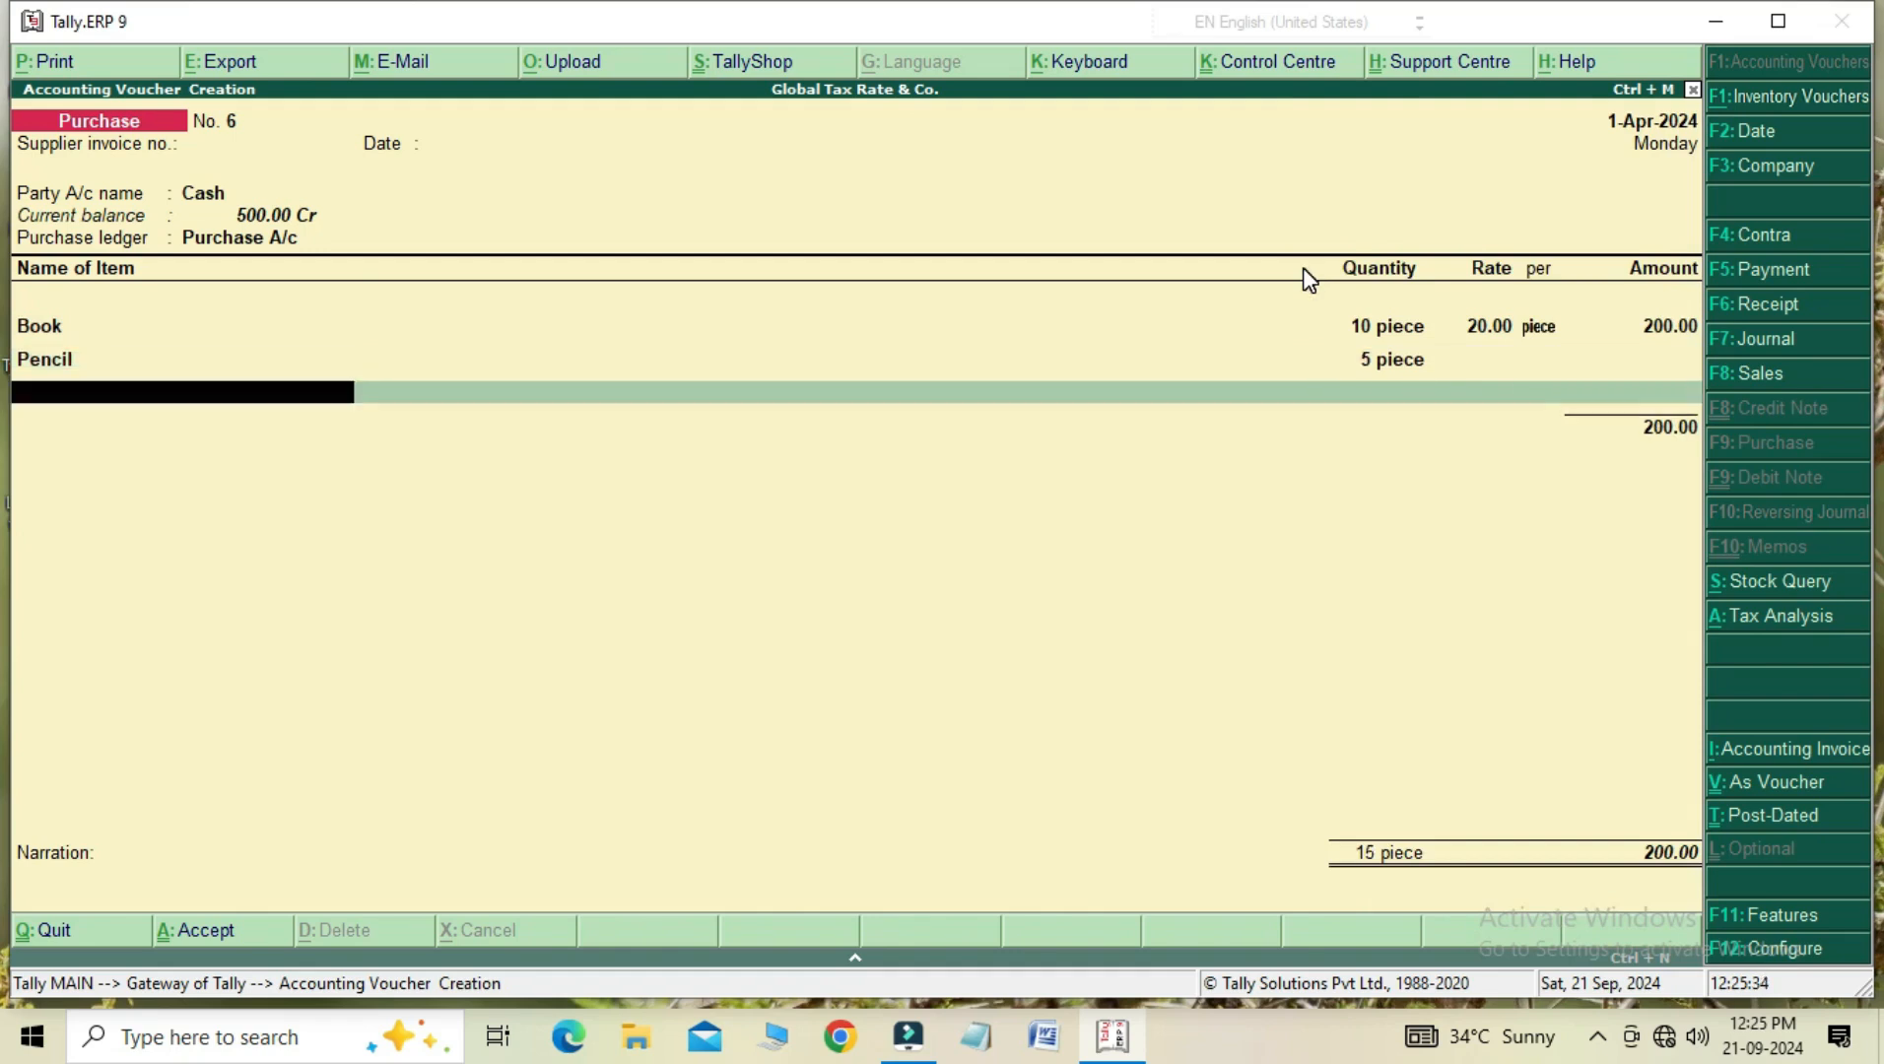
# - Finish the item list, save the purchase voucher and leave voucher creation
pyautogui.press('Return')
pyautogui.press('Return')
pyautogui.press('Return')
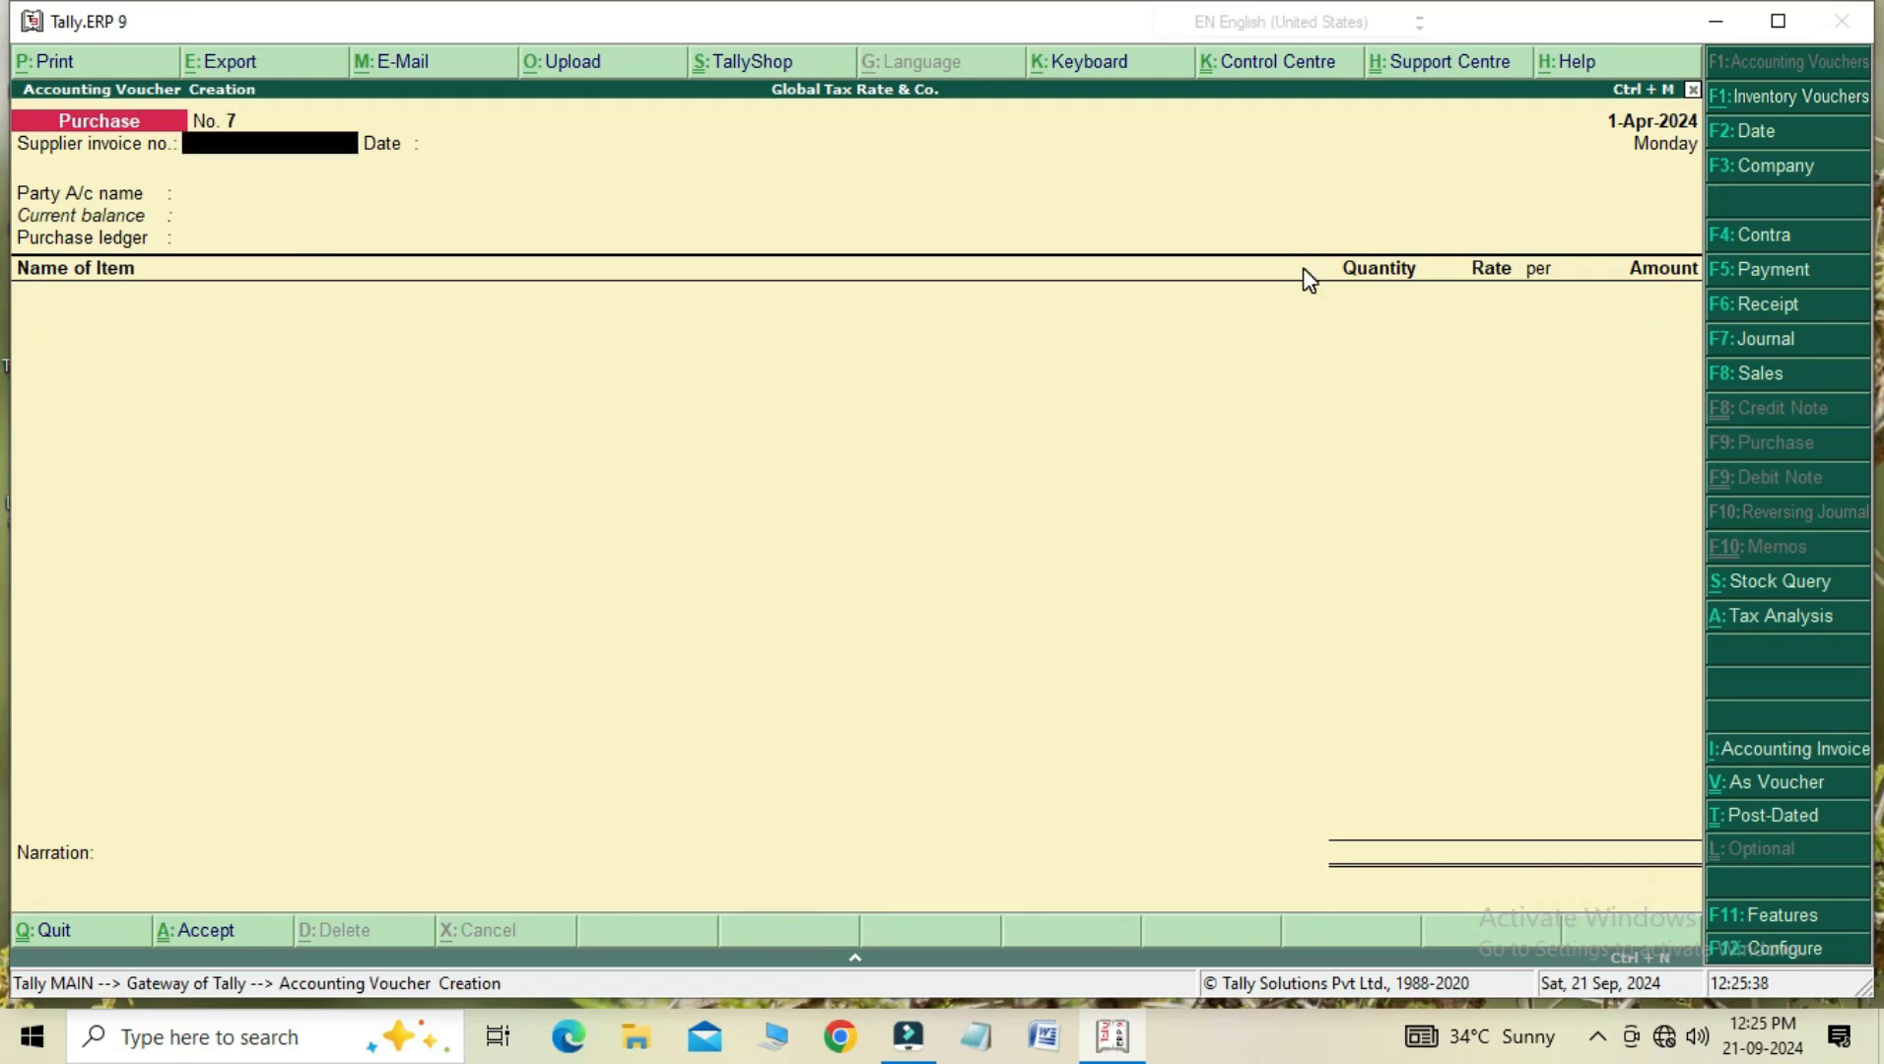
pyautogui.press('Escape')
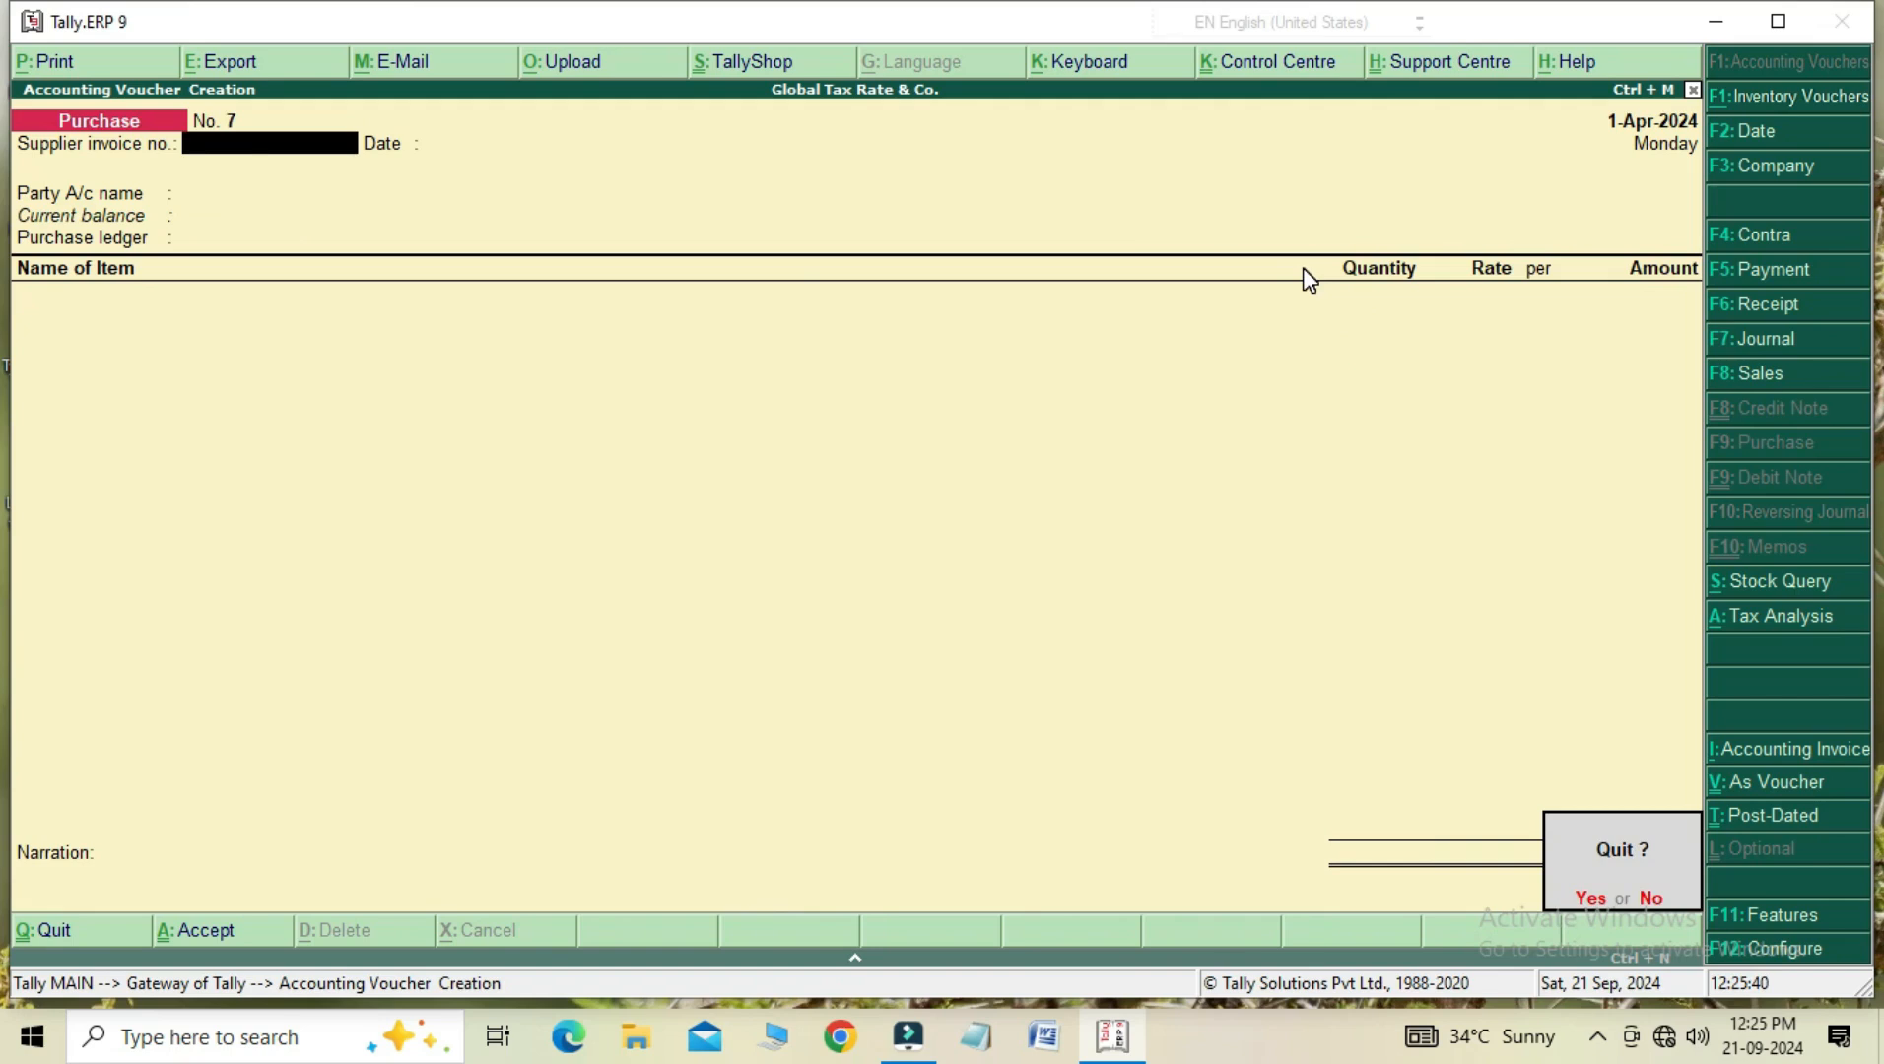
pyautogui.press('Return')
# - Open the stock item selection in the Inventory Books reports
pyautogui.press('Down')
pyautogui.press('Down')
pyautogui.press('Down')
pyautogui.press('Down')
pyautogui.press('Down')
pyautogui.press('Down')
pyautogui.press('Down')
pyautogui.press('Down')
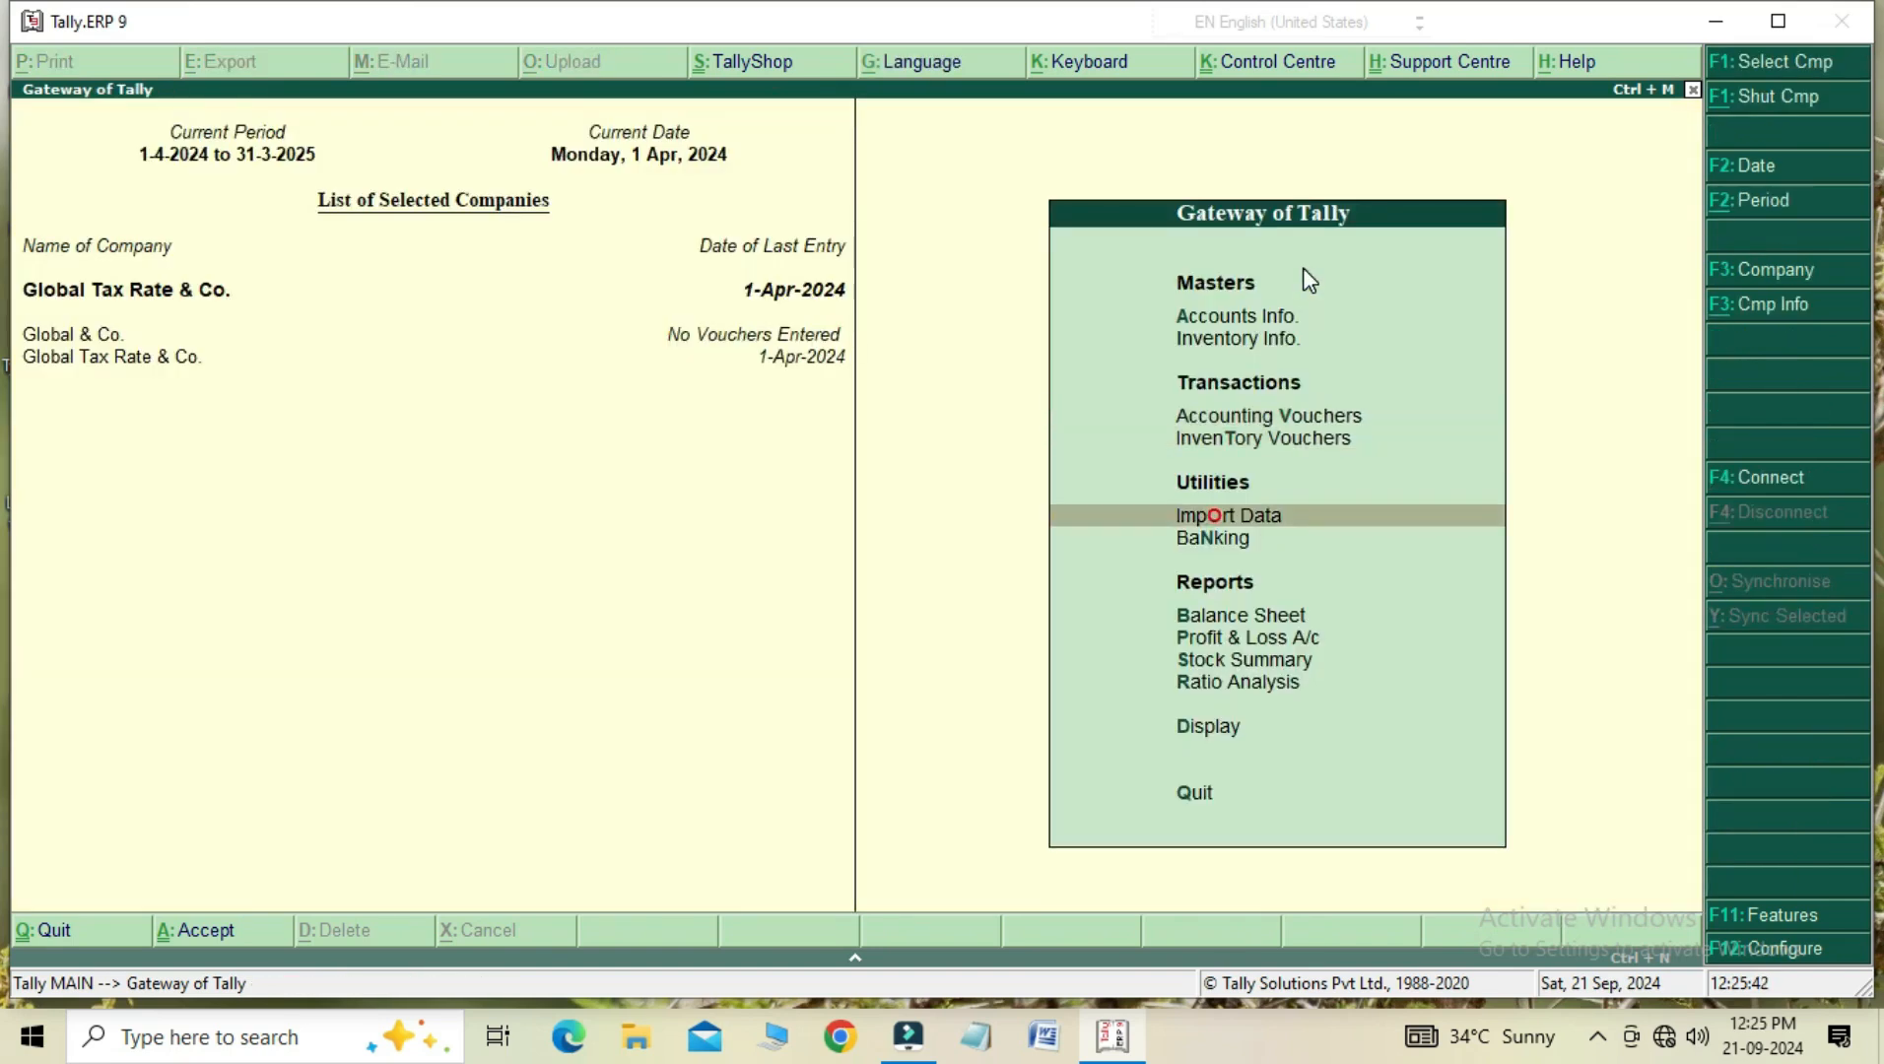
pyautogui.press('Return')
pyautogui.press('Down')
pyautogui.press('Down')
pyautogui.press('Down')
pyautogui.press('Down')
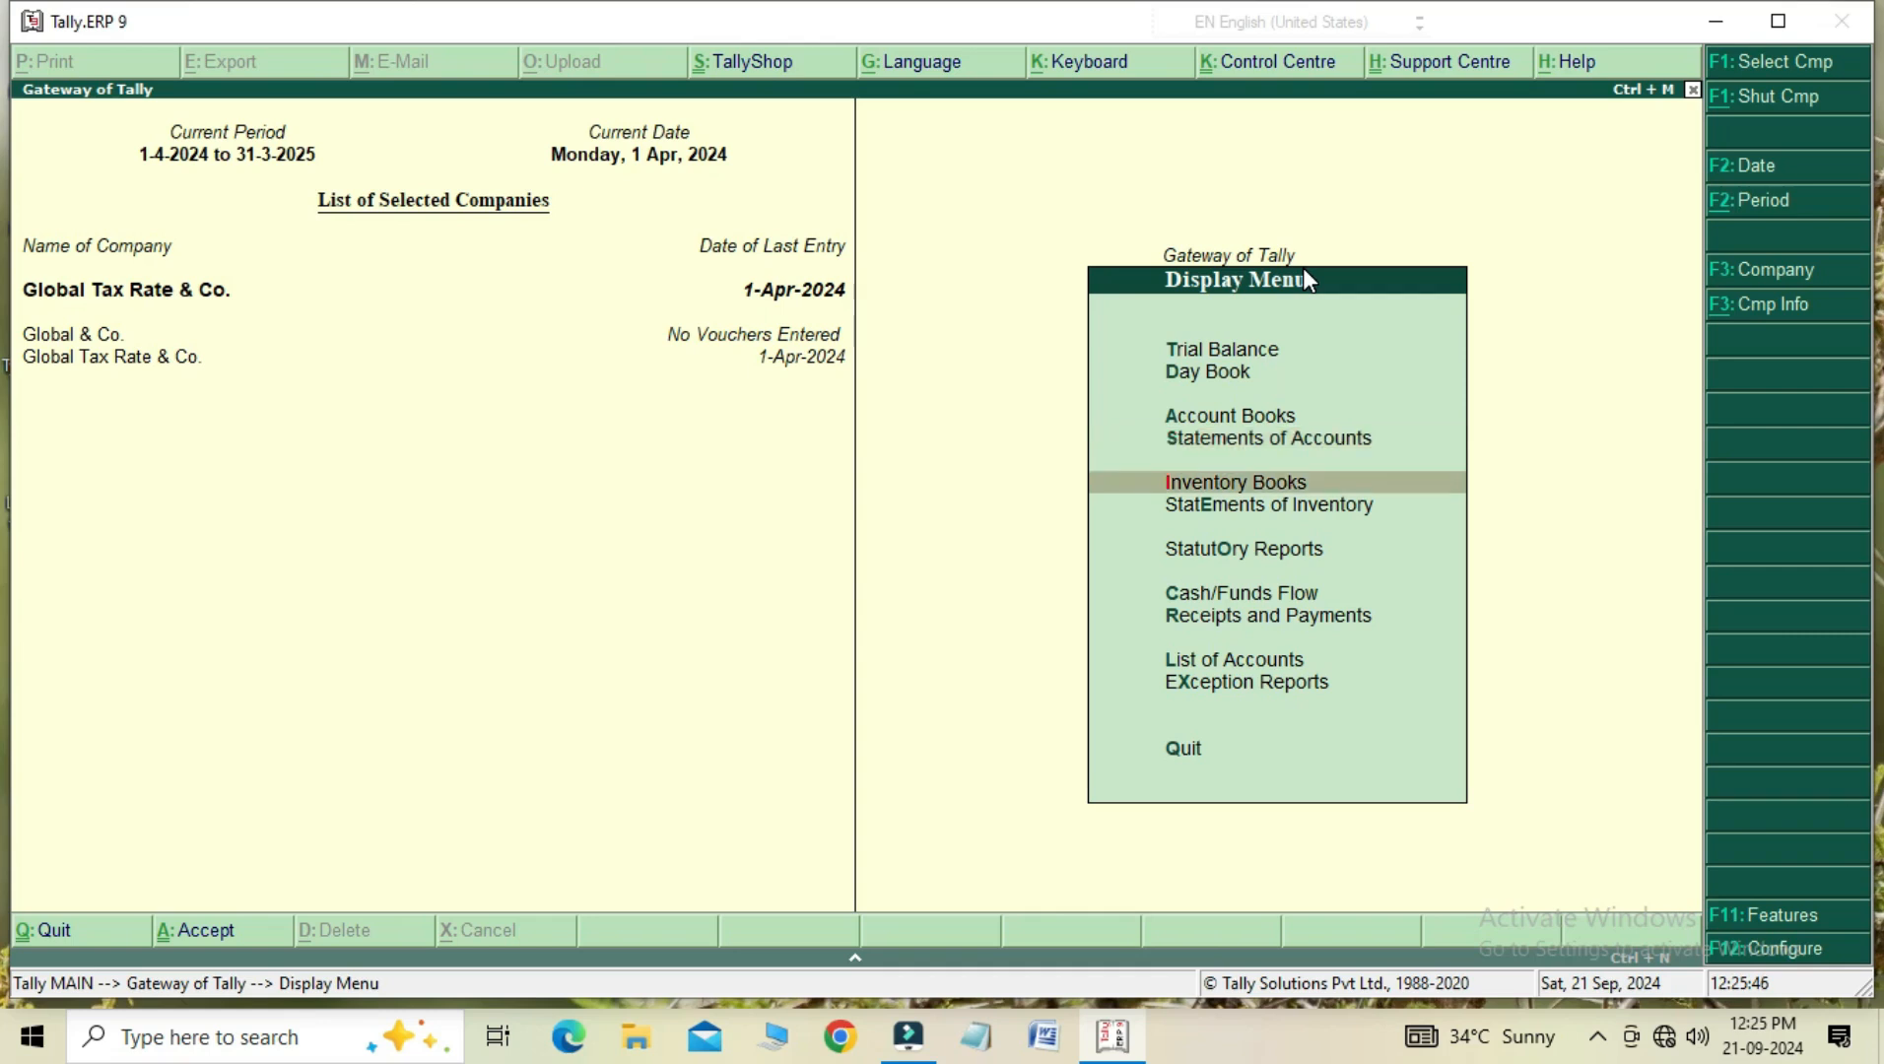
pyautogui.press('Return')
pyautogui.press('Return')
# - Examine the April stock vouchers of Pencil for the free inward quantity and the closing value
pyautogui.press('Down')
pyautogui.press('Down')
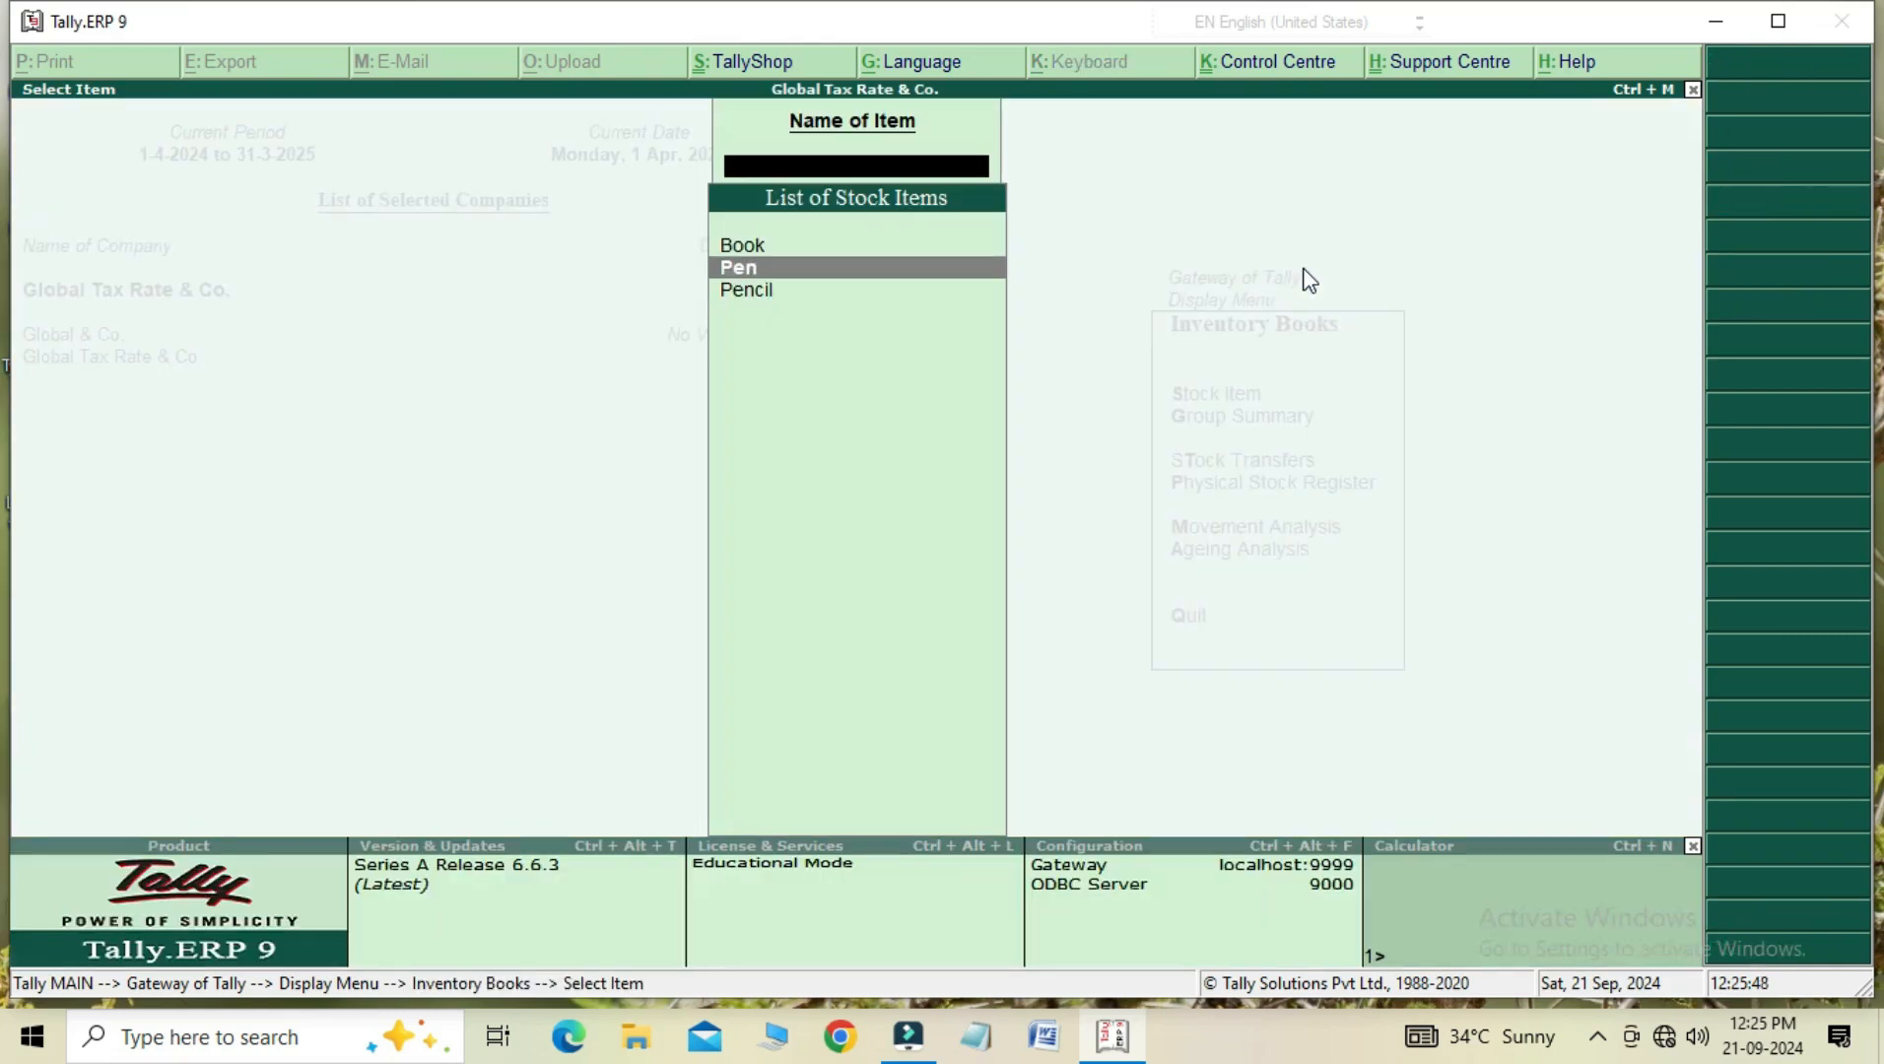
pyautogui.press('Return')
pyautogui.press('Return')
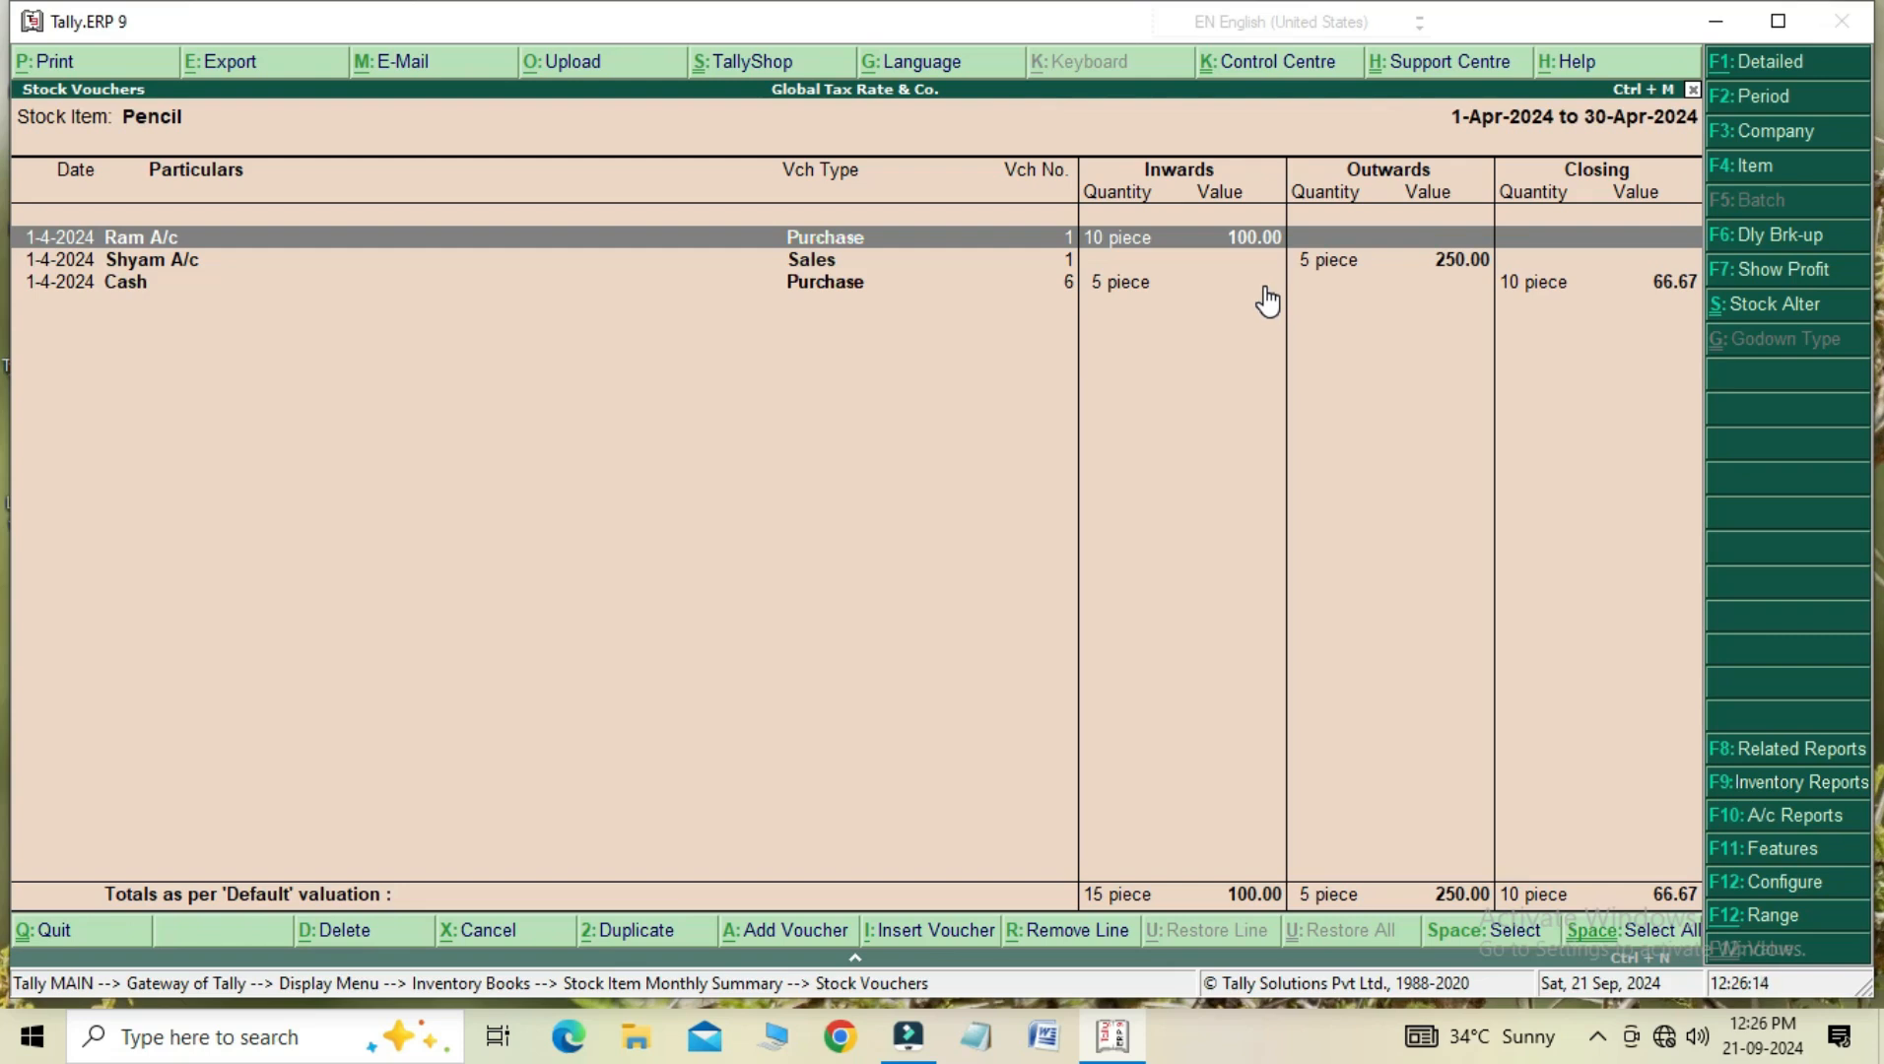
# - Close the Pencil stock reports and go back to the Gateway of Tally
pyautogui.press('Escape')
pyautogui.press('Escape')
pyautogui.press('Escape')
pyautogui.press('Escape')
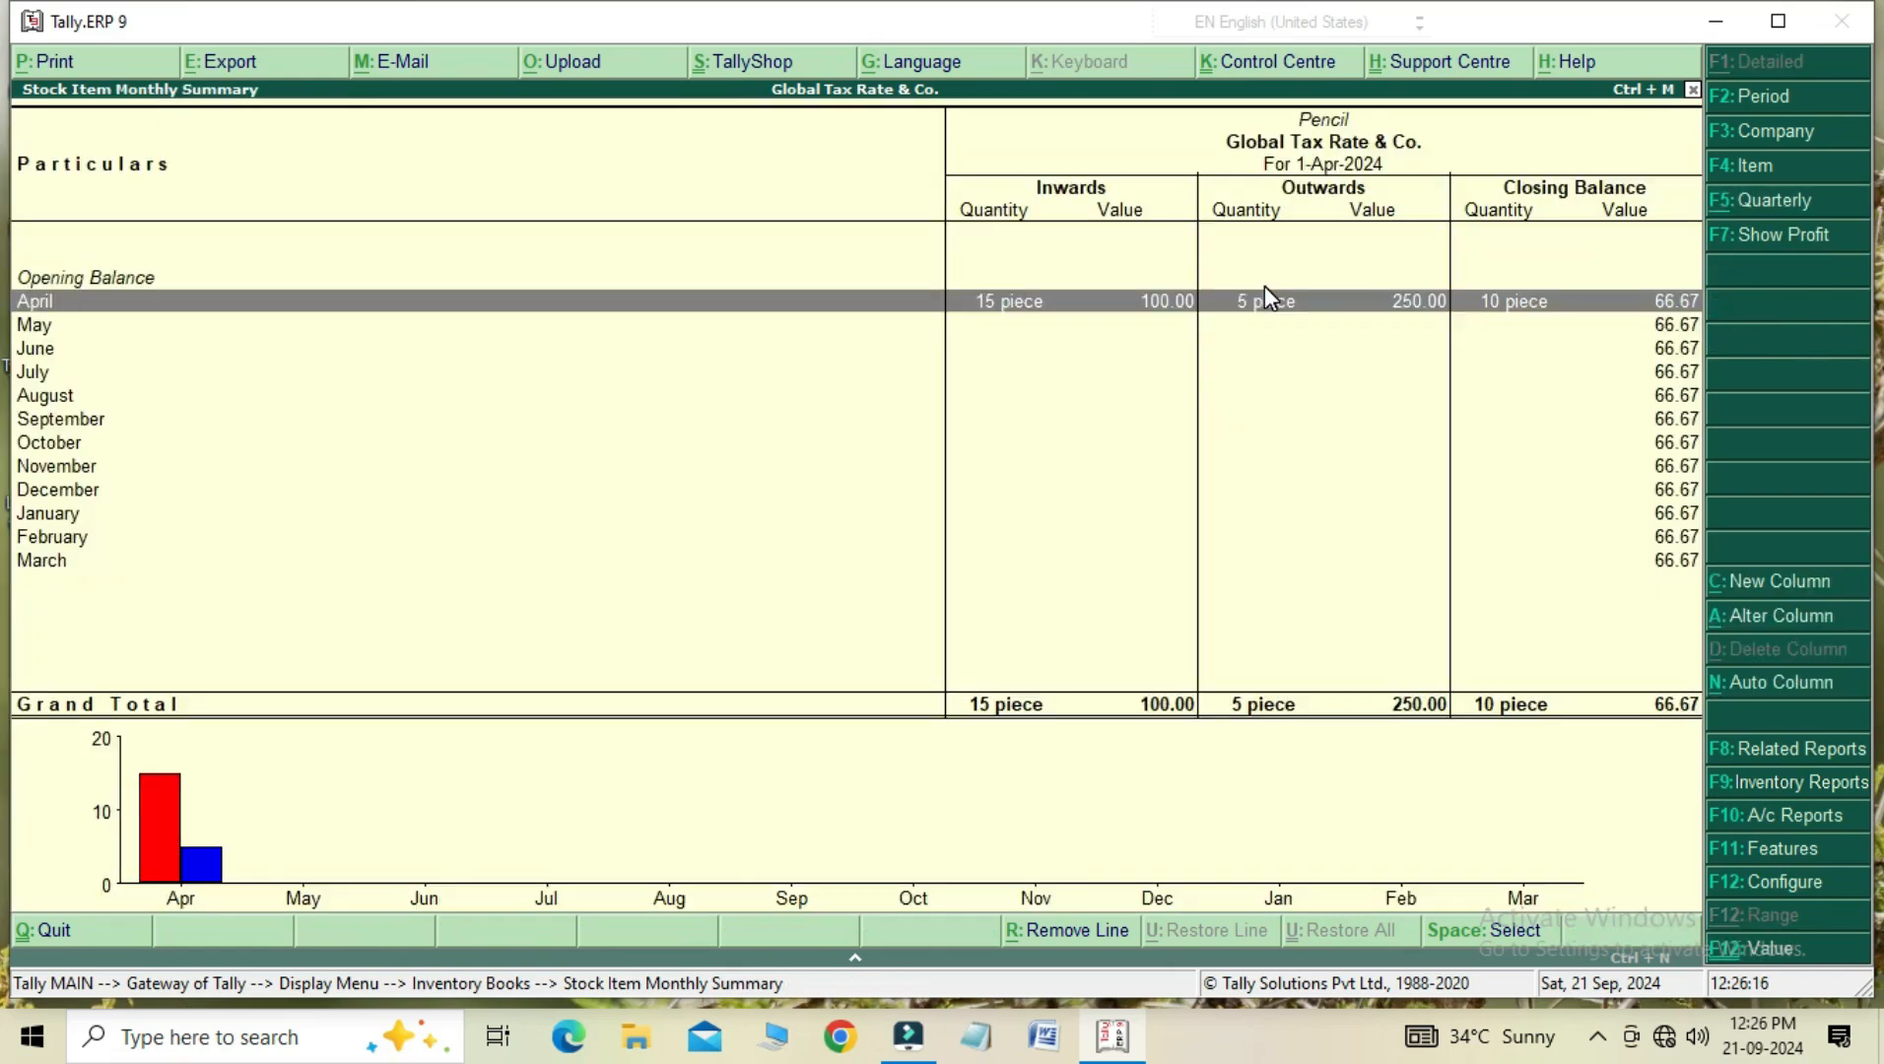
pyautogui.press('Escape')
pyautogui.press('Escape')
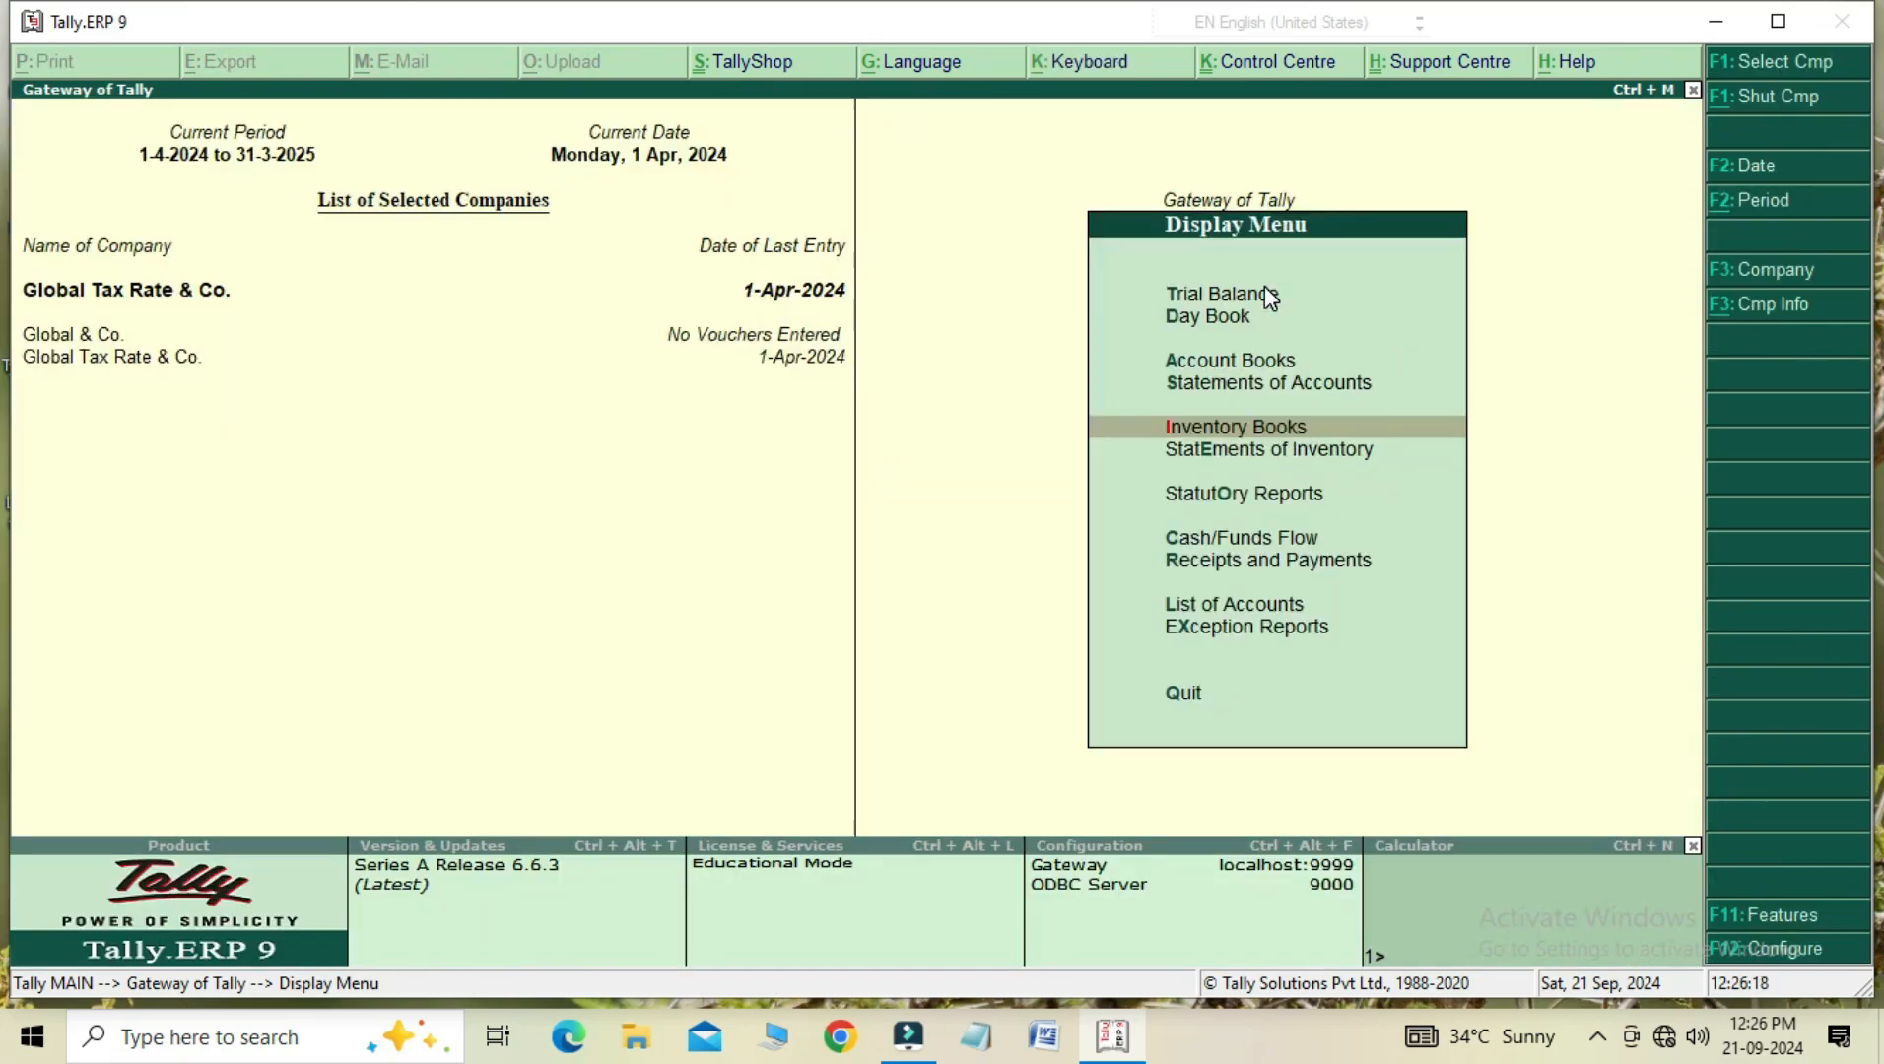
pyautogui.press('Escape')
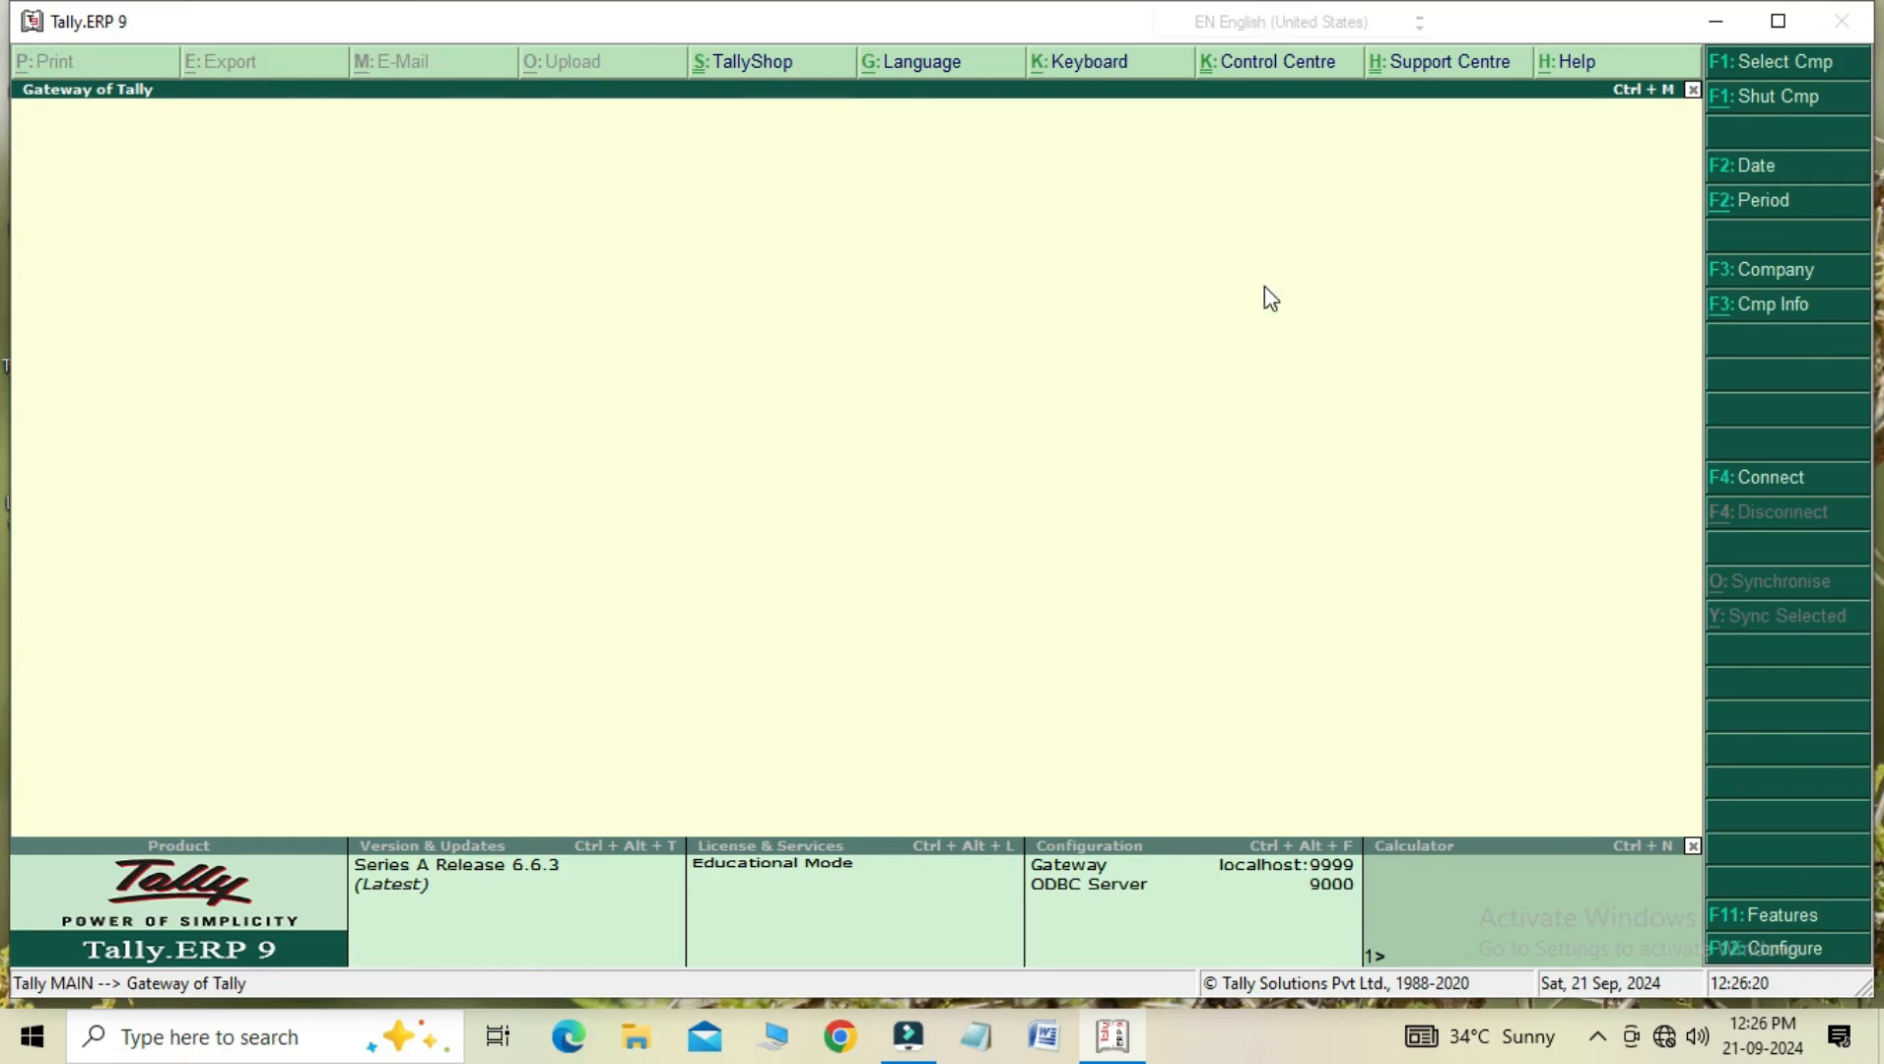
pyautogui.press('Escape')
# - Start a sales voucher with Cash as the party account and Sale A/c as the sales ledger
pyautogui.press('Down')
pyautogui.press('Down')
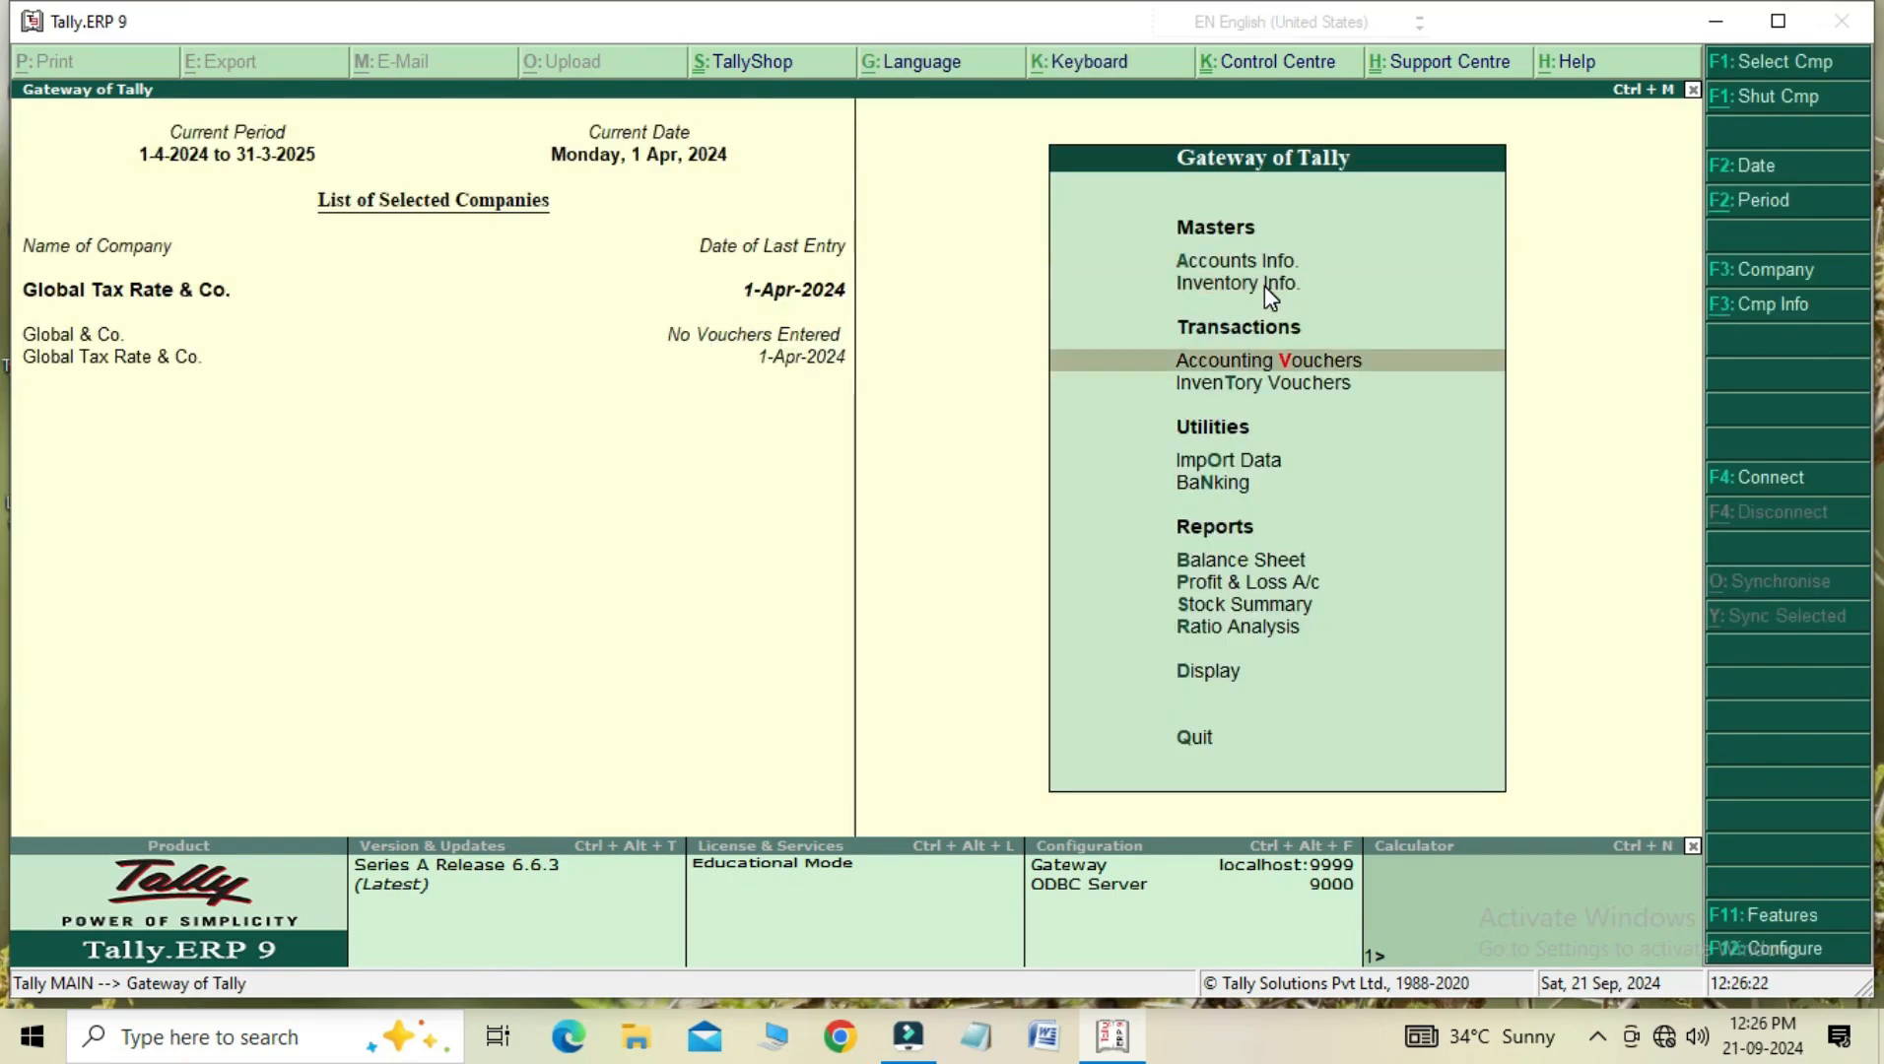
pyautogui.press('Return')
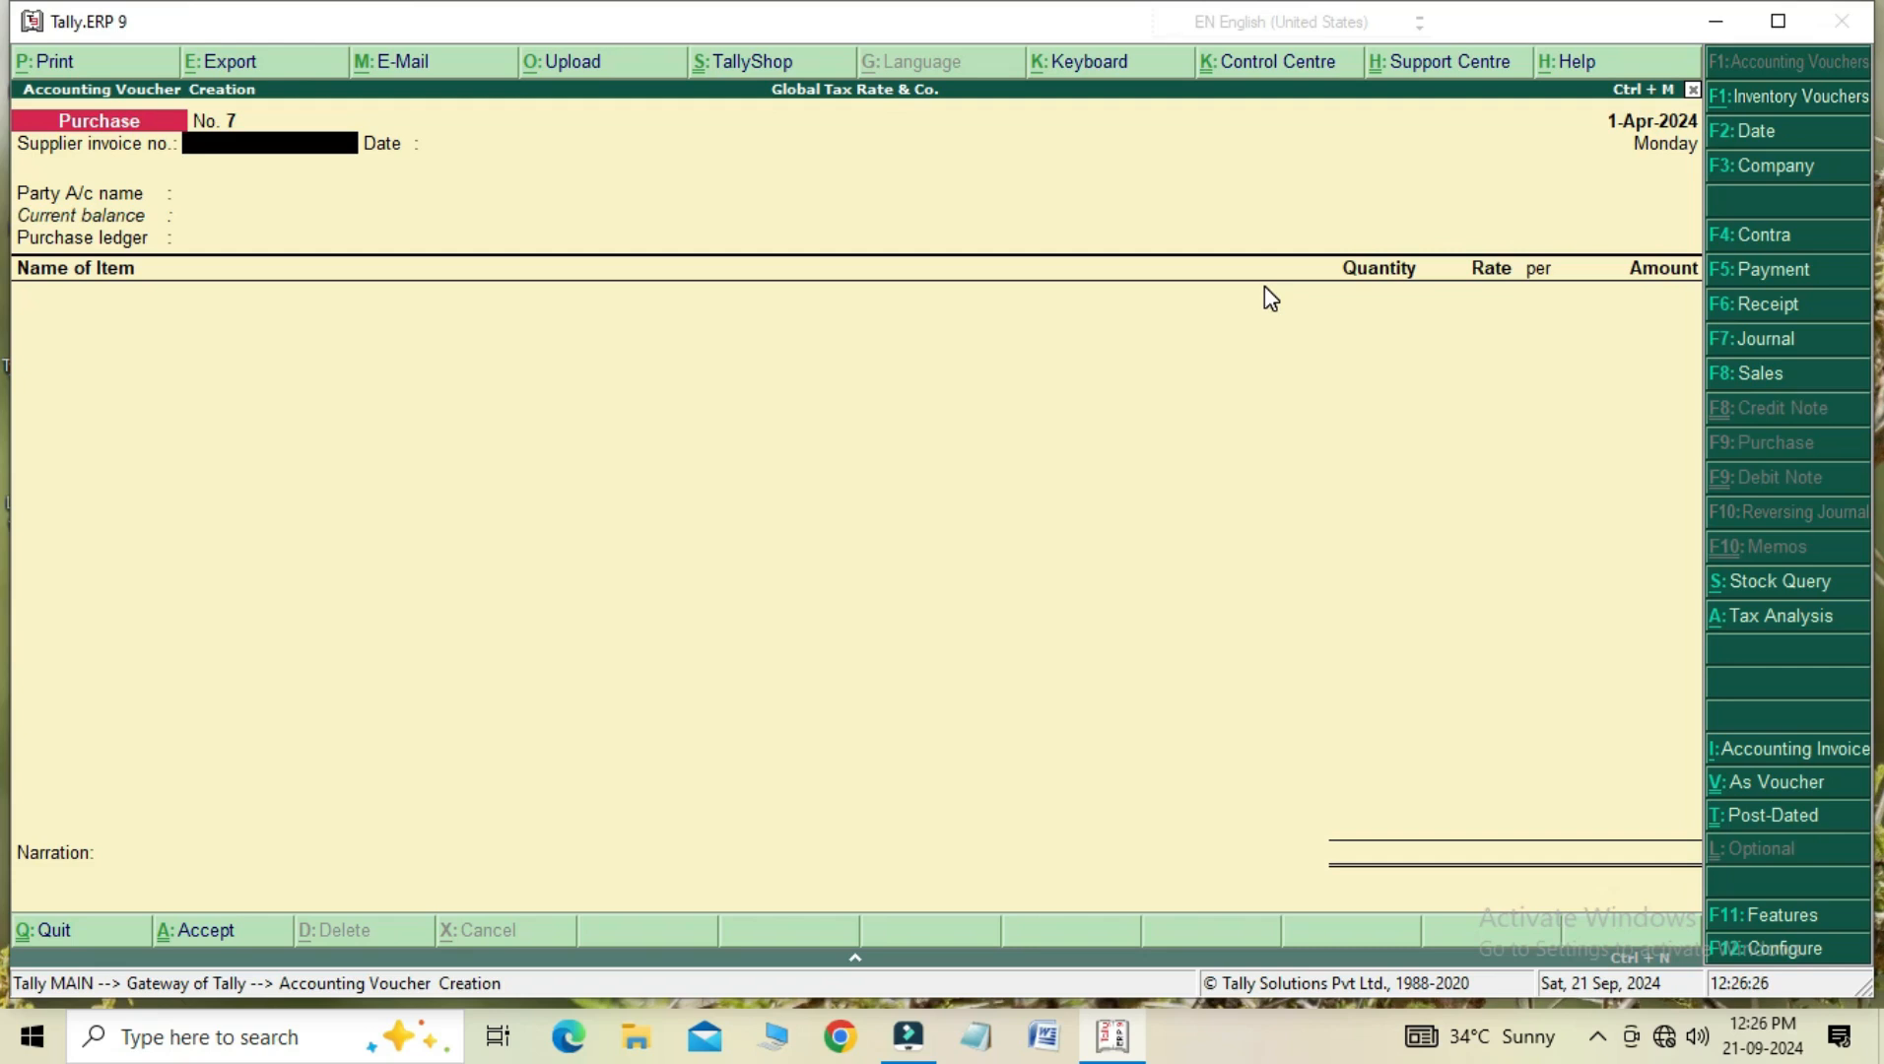
pyautogui.press('F8')
pyautogui.press('Return')
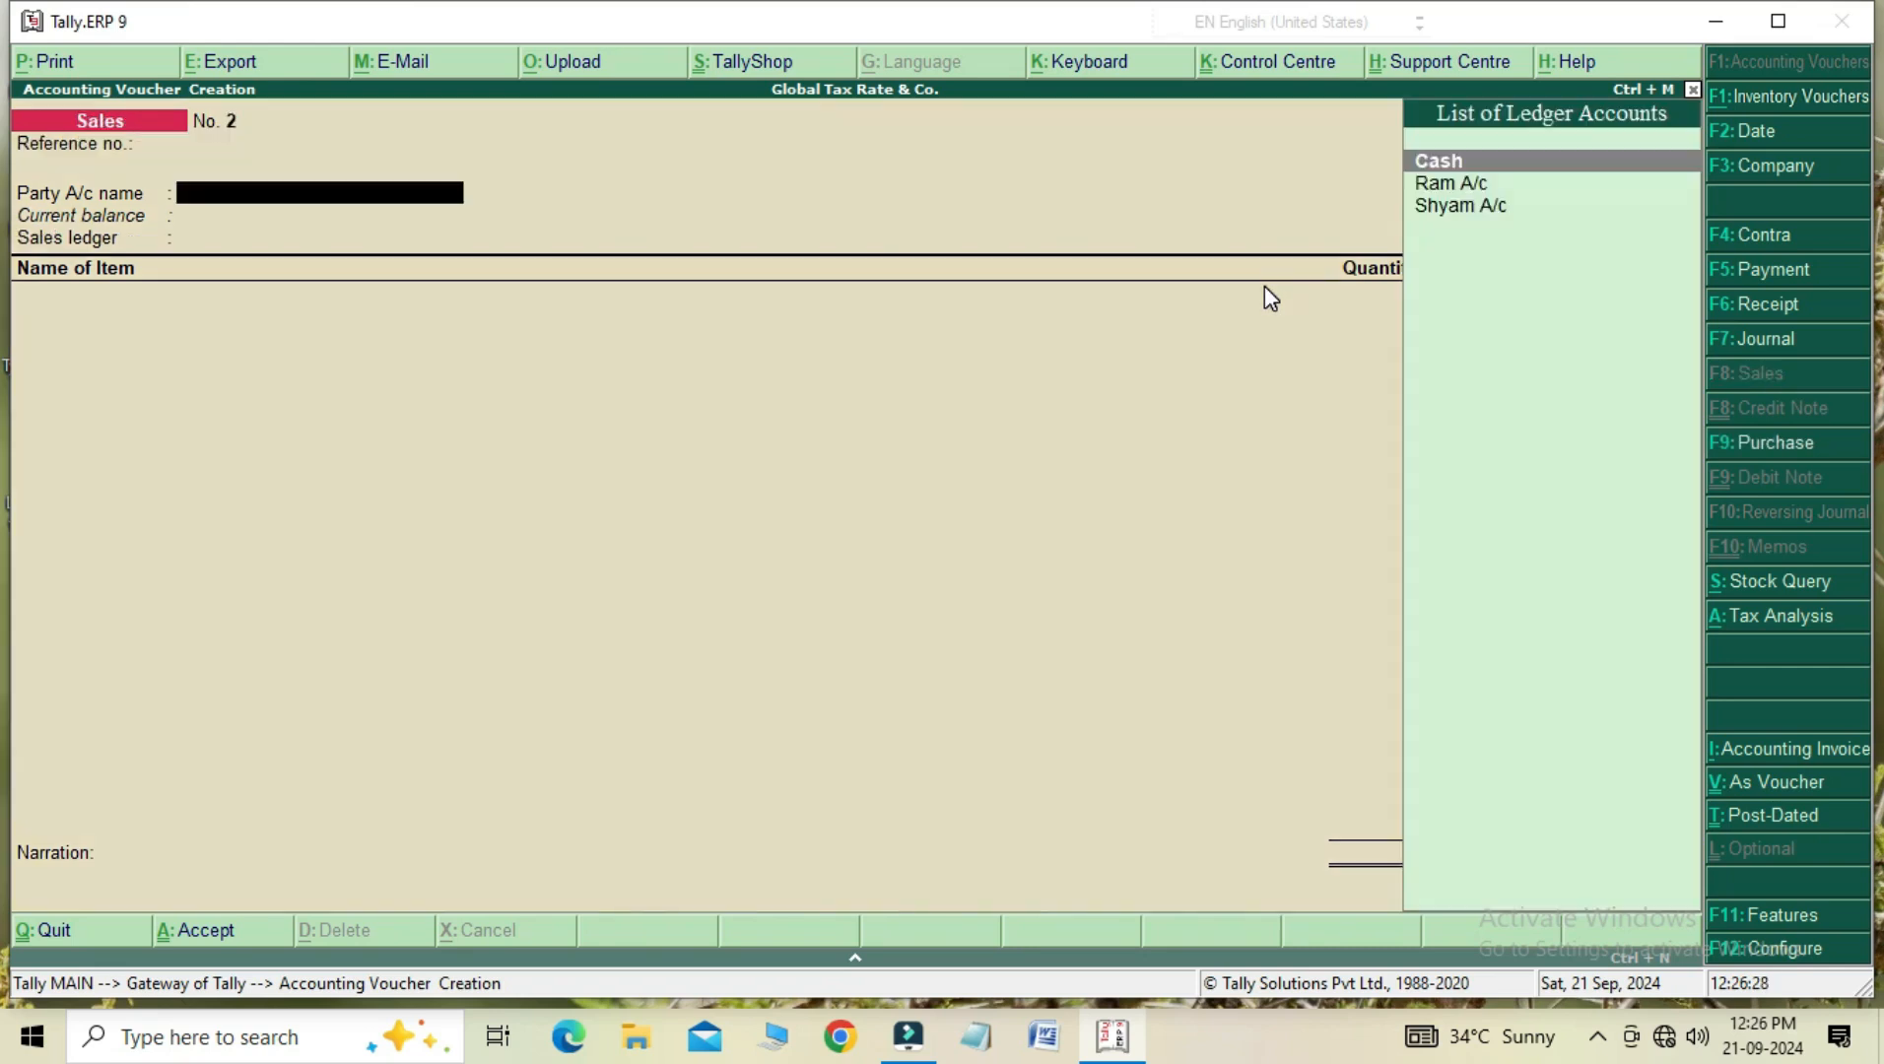
pyautogui.press('Return')
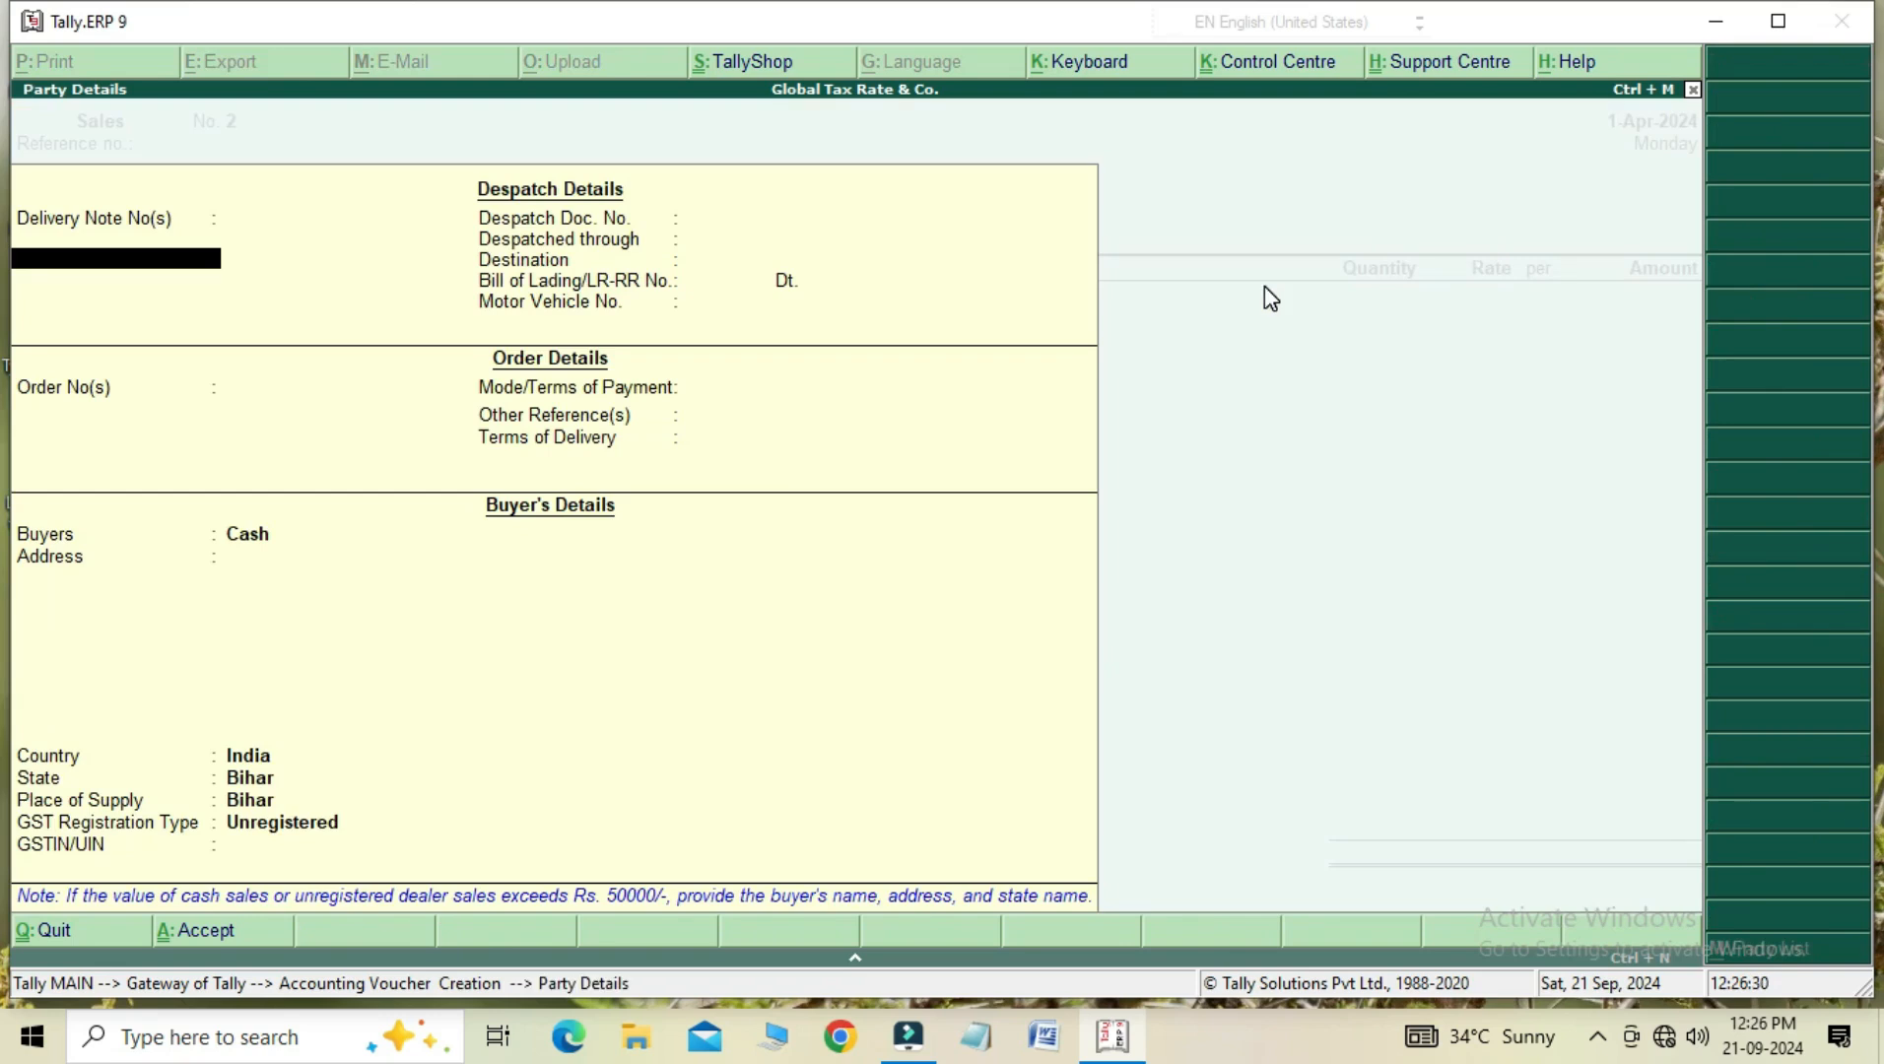
pyautogui.hotkey('ctrl', 'a')
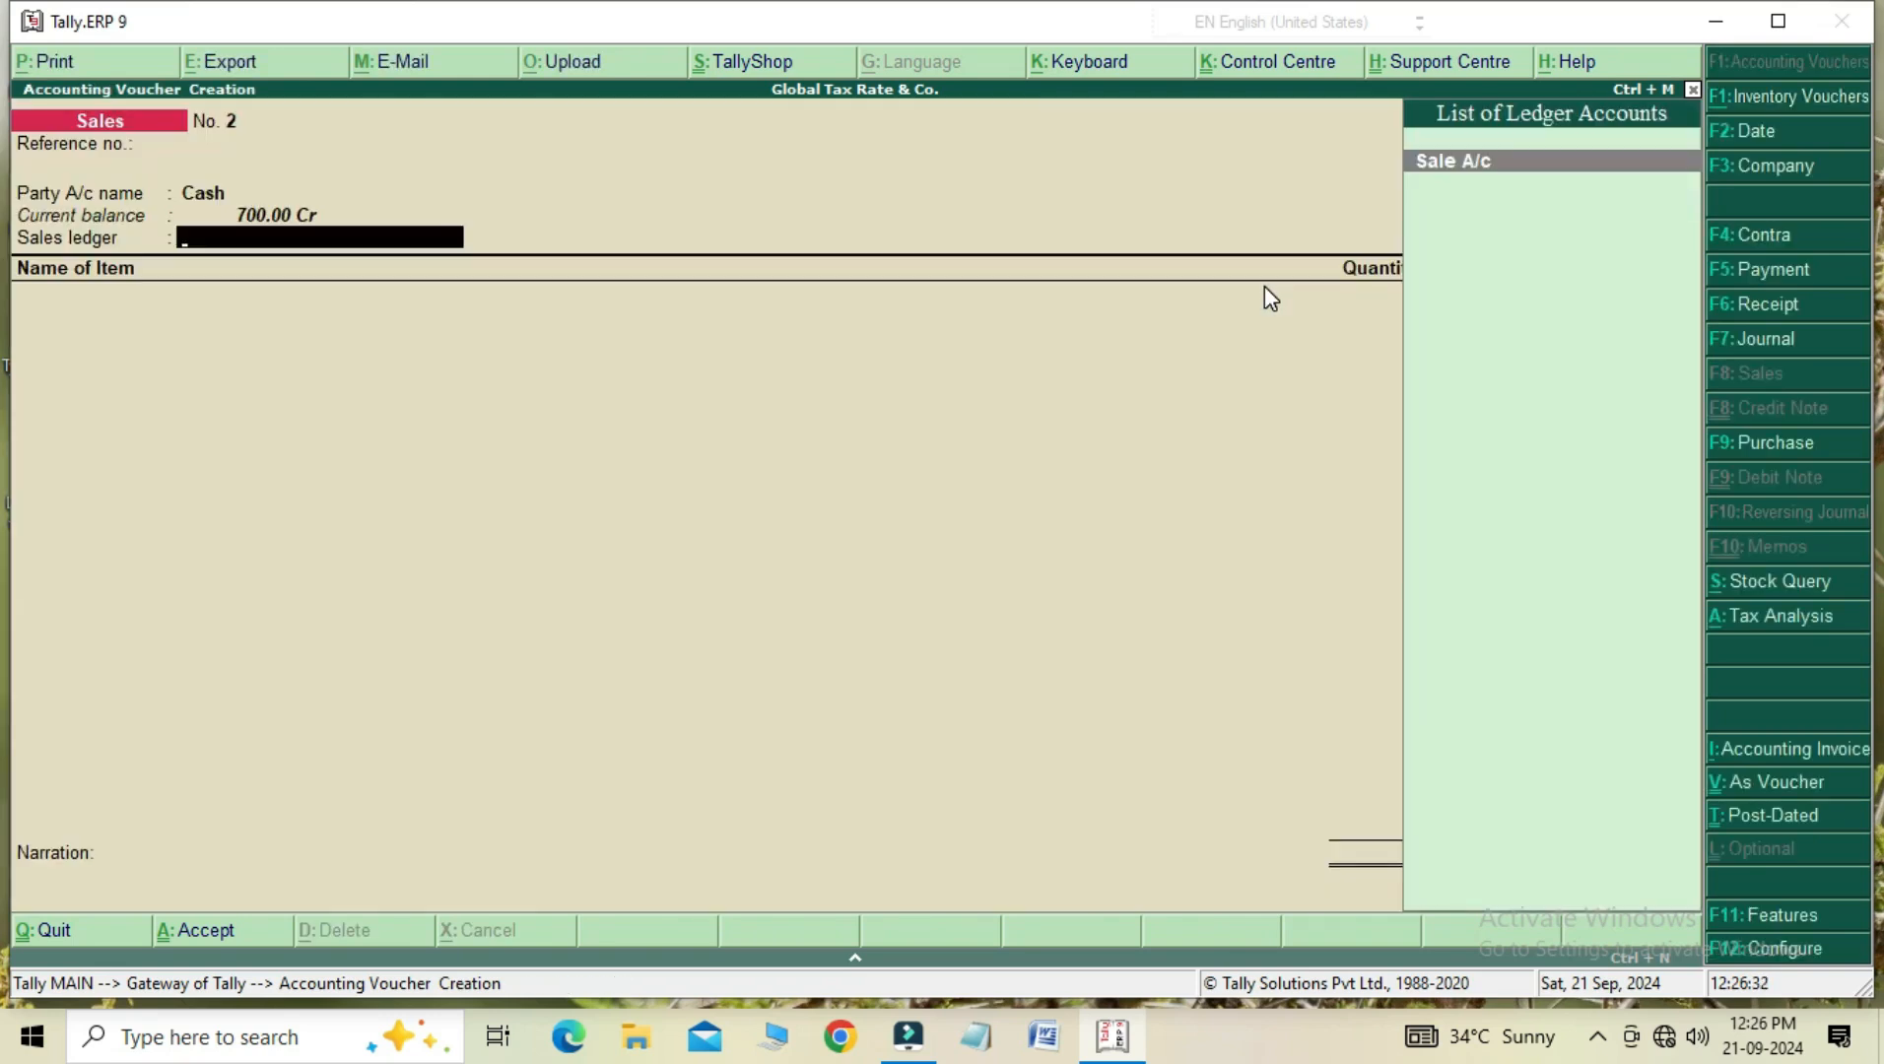
pyautogui.press('Return')
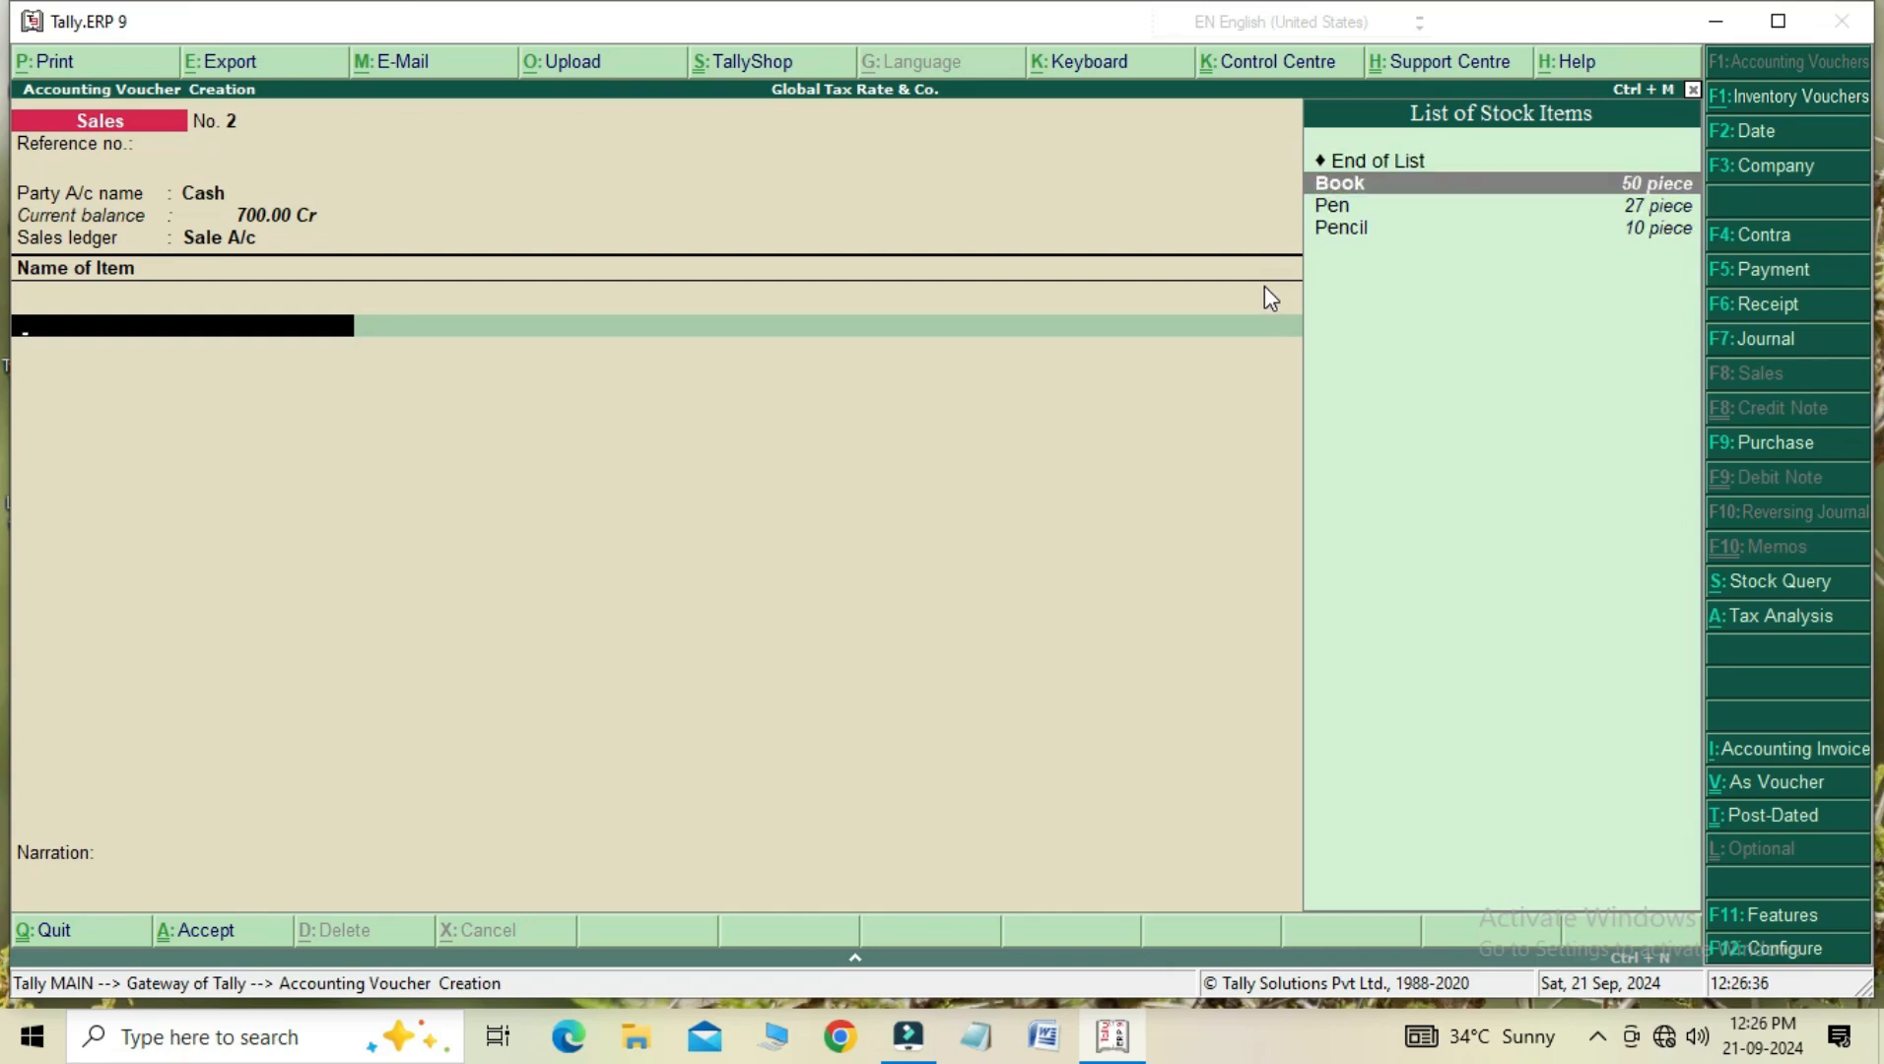
# - Add the stock item Book with a quantity of 1 piece at a rate of 100.00 to the sales voucher
pyautogui.press('Return')
pyautogui.write('1')
pyautogui.press('Return')
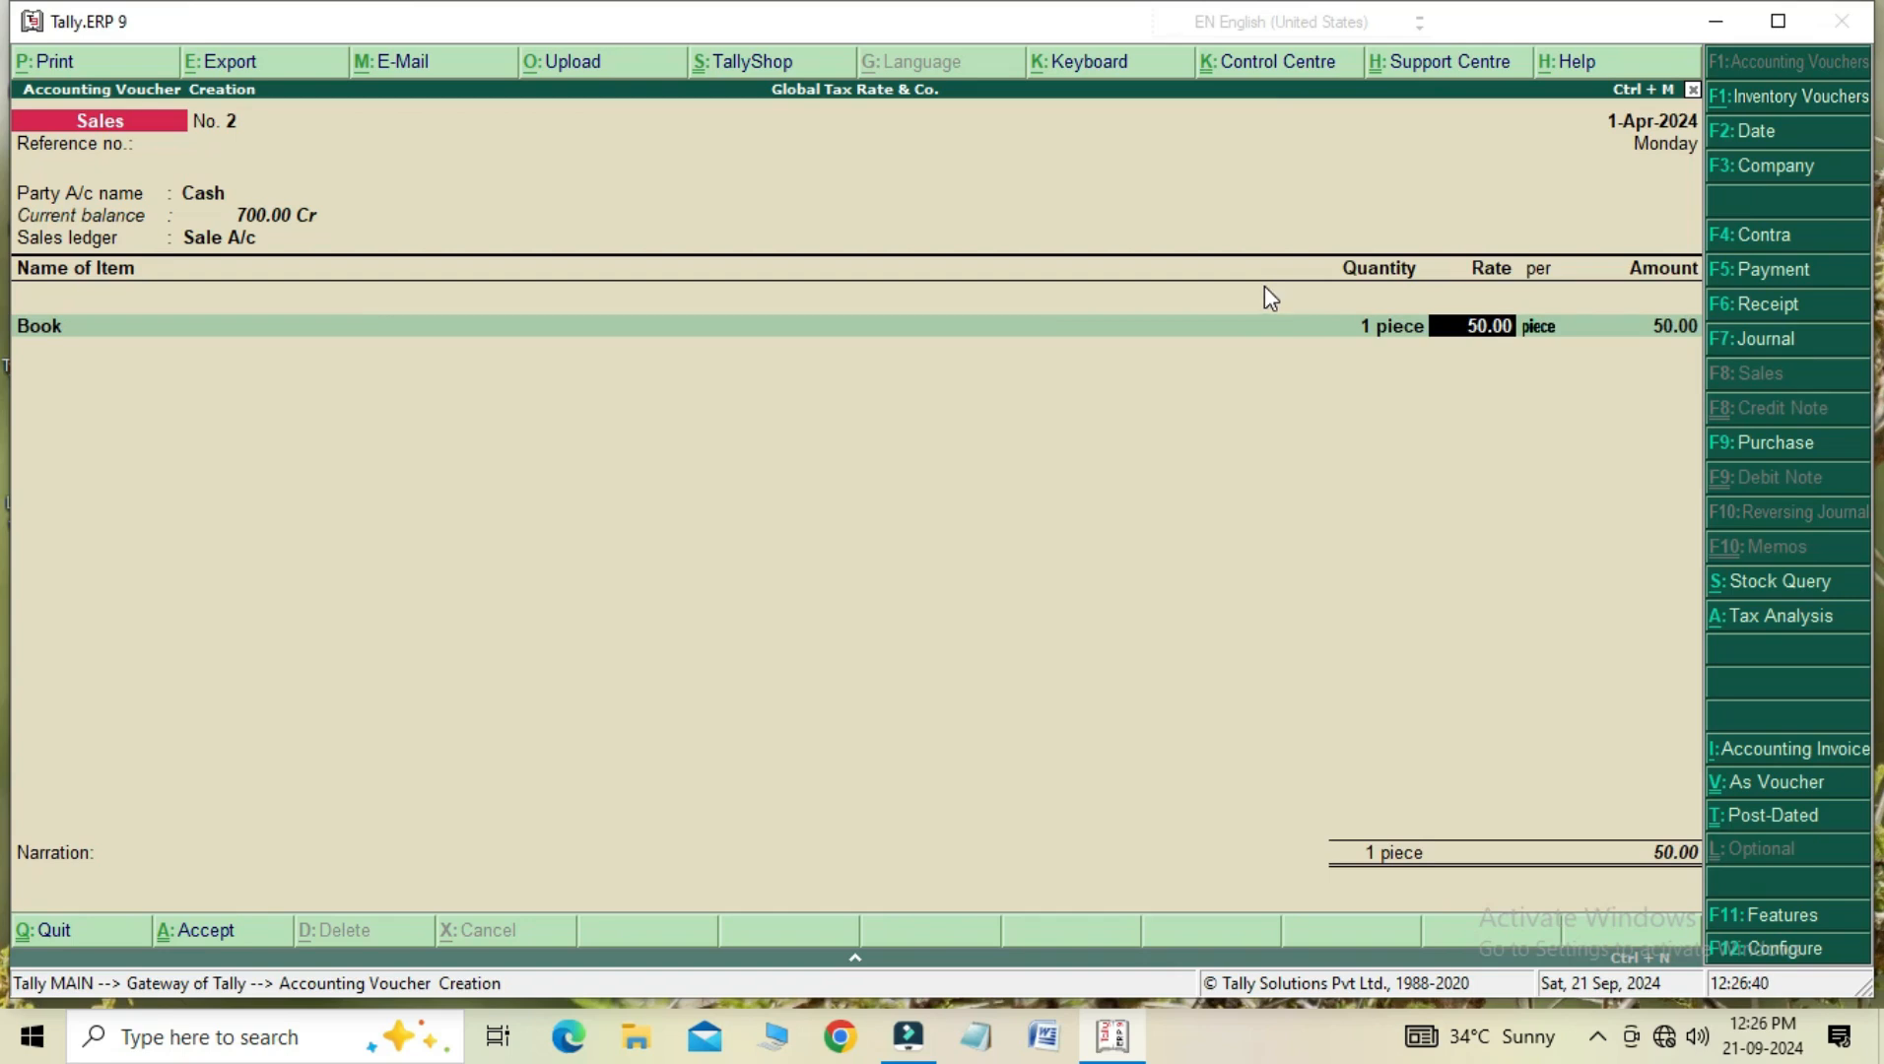
pyautogui.write('100')
pyautogui.press('Return')
pyautogui.press('Return')
pyautogui.press('Return')
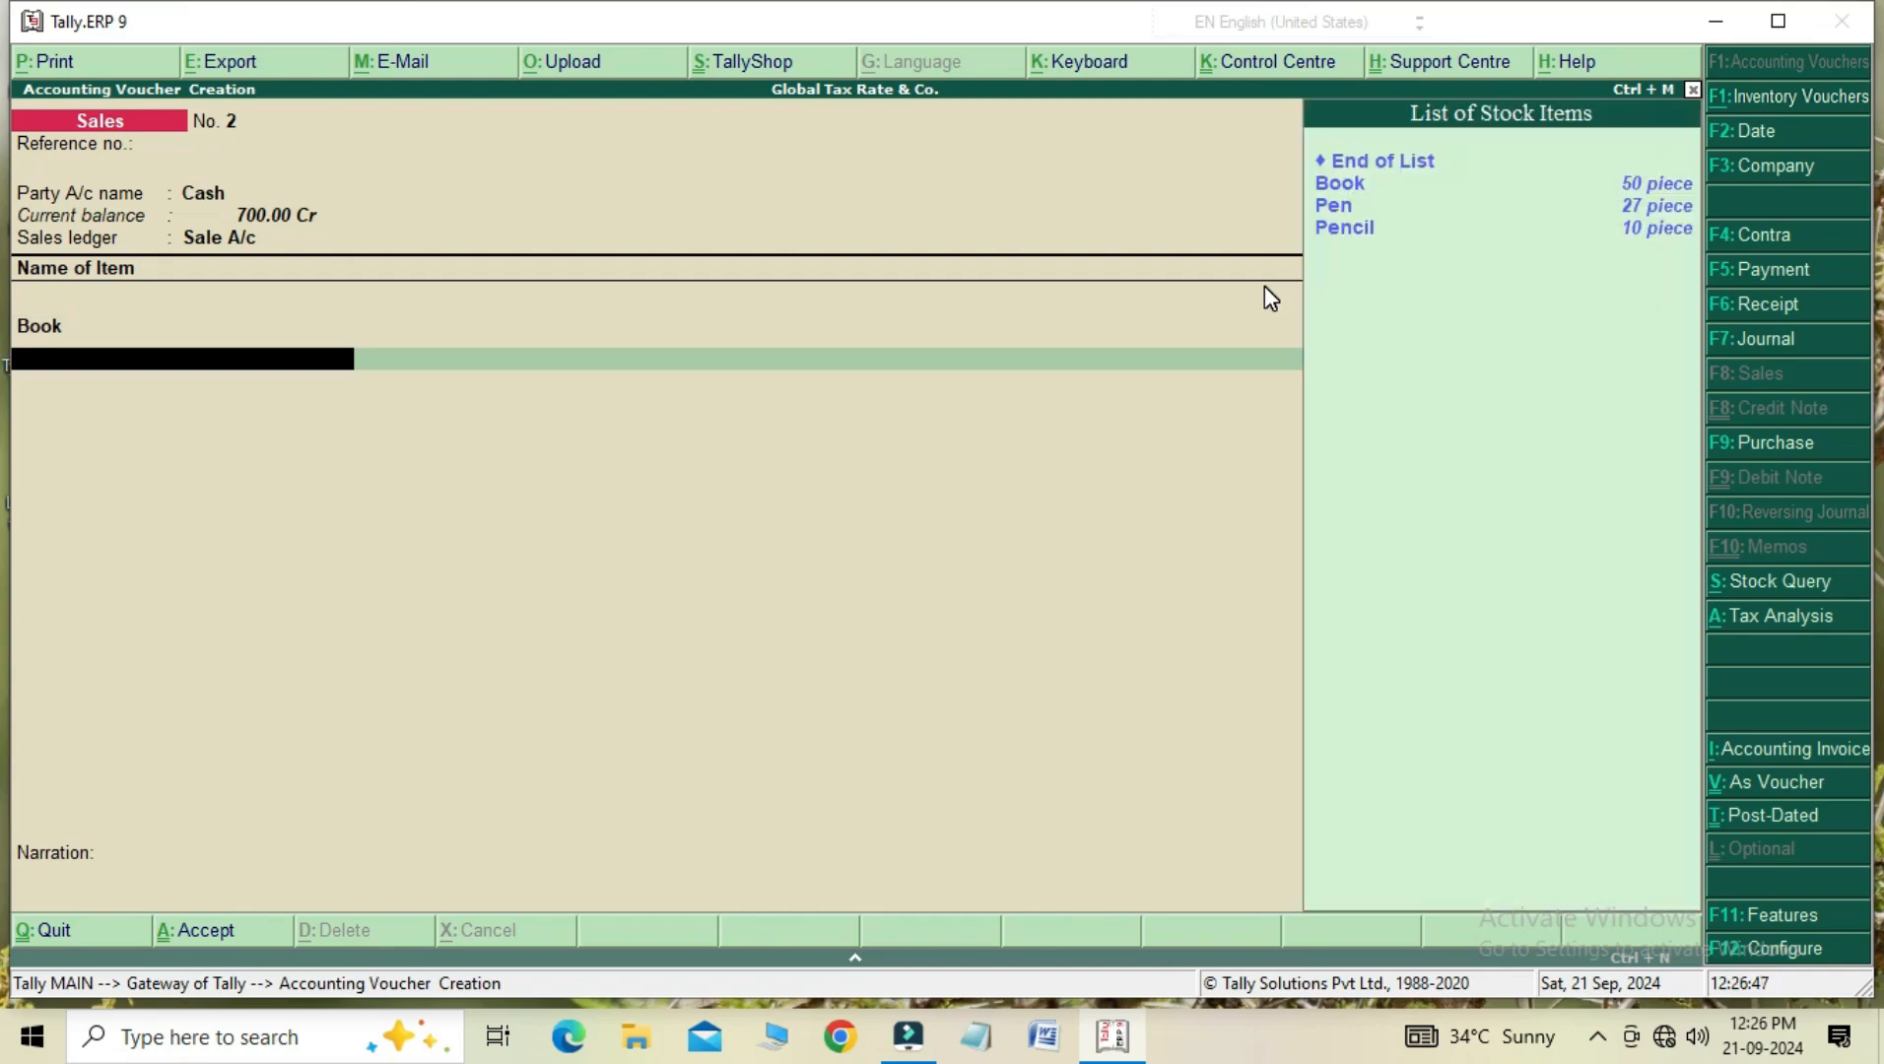
# - Add Pen to the sales voucher as a free item with a quantity of 1 piece and no rate or amount
pyautogui.press('Down')
pyautogui.press('Down')
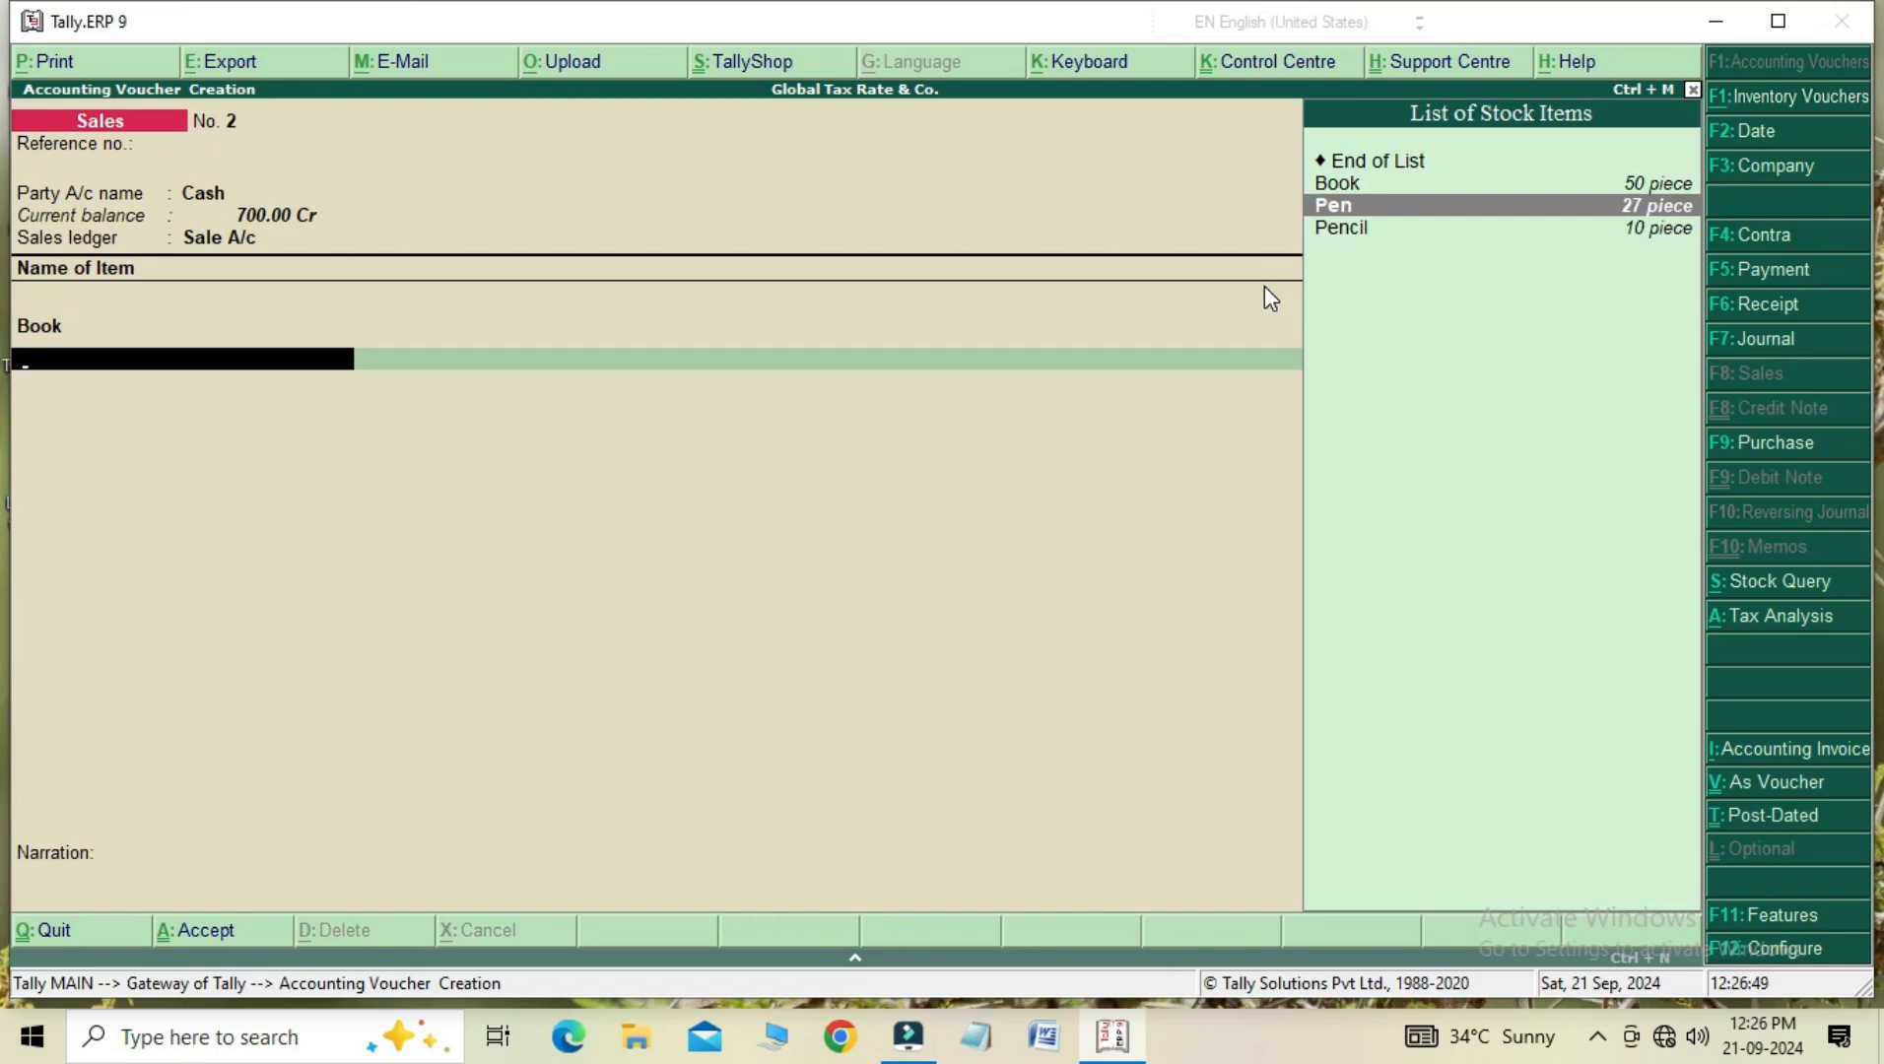
pyautogui.press('Return')
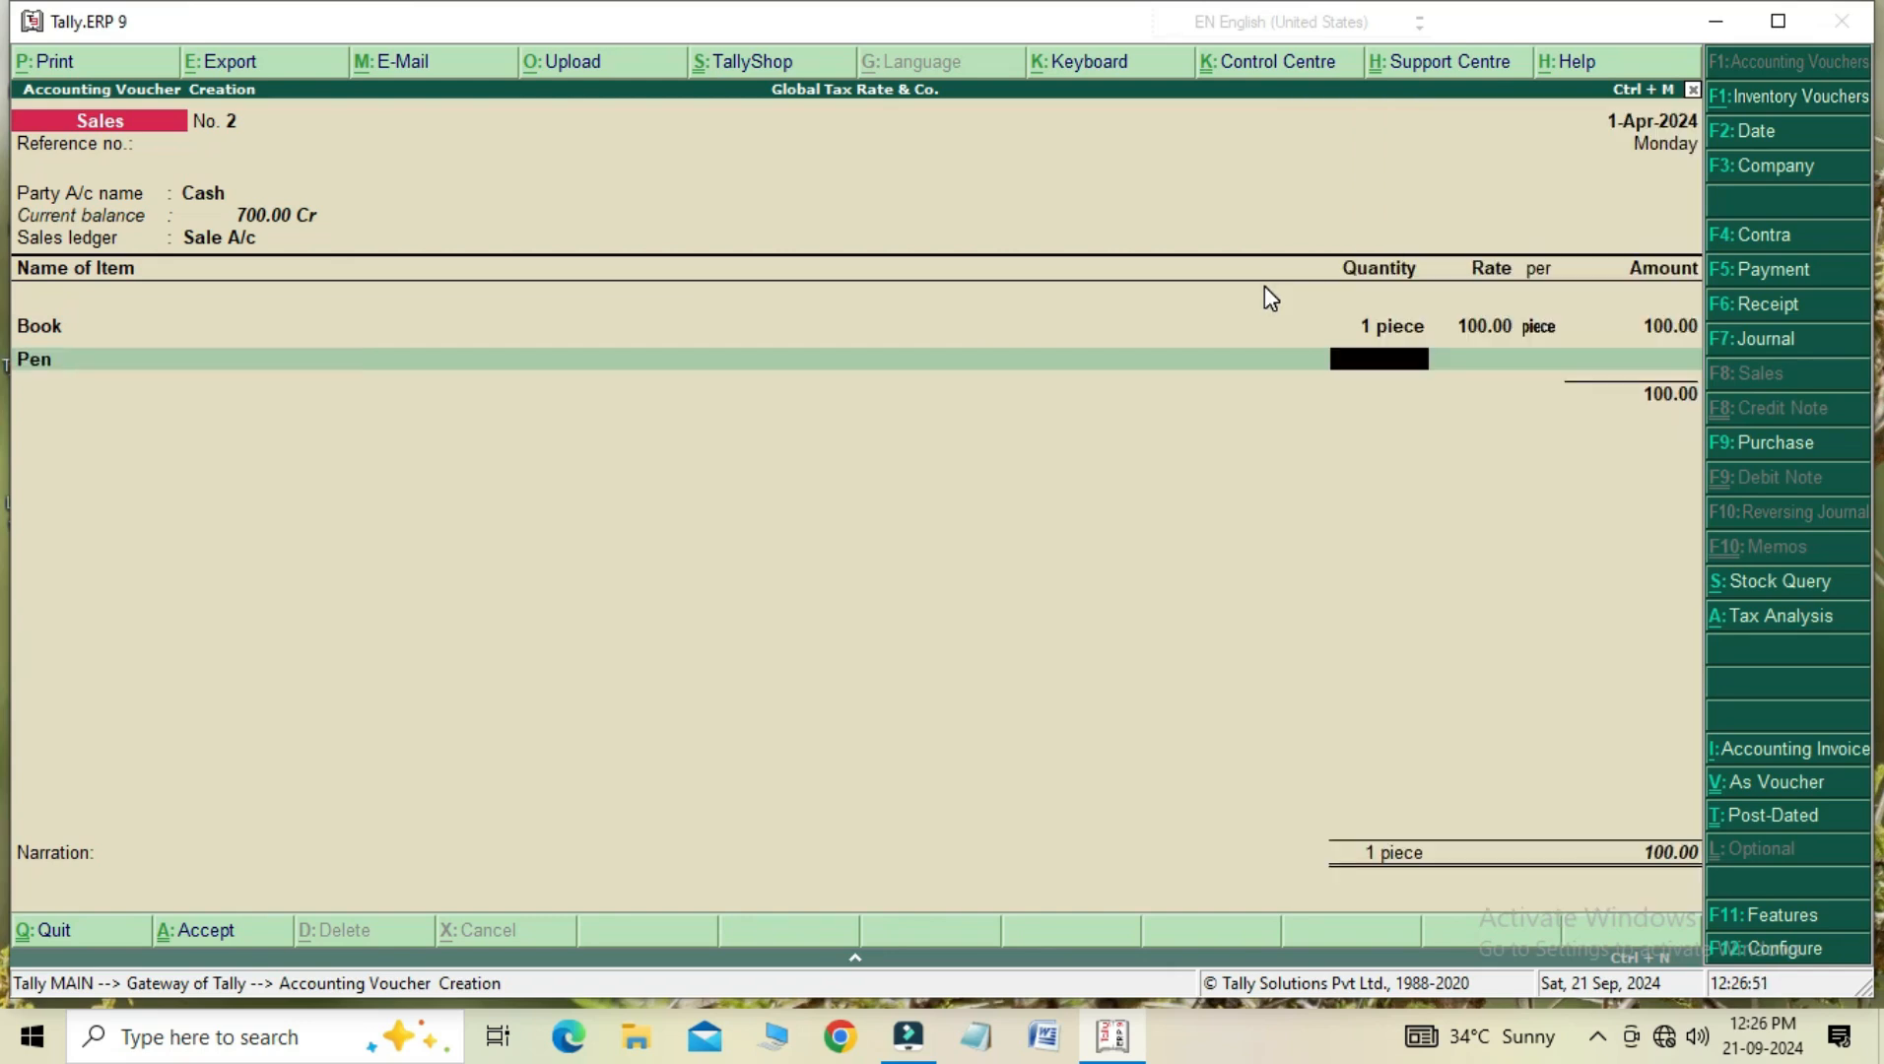
pyautogui.write('1')
pyautogui.press('Return')
pyautogui.press('BackSpace')
pyautogui.press('Return')
pyautogui.press('Return')
pyautogui.press('Return')
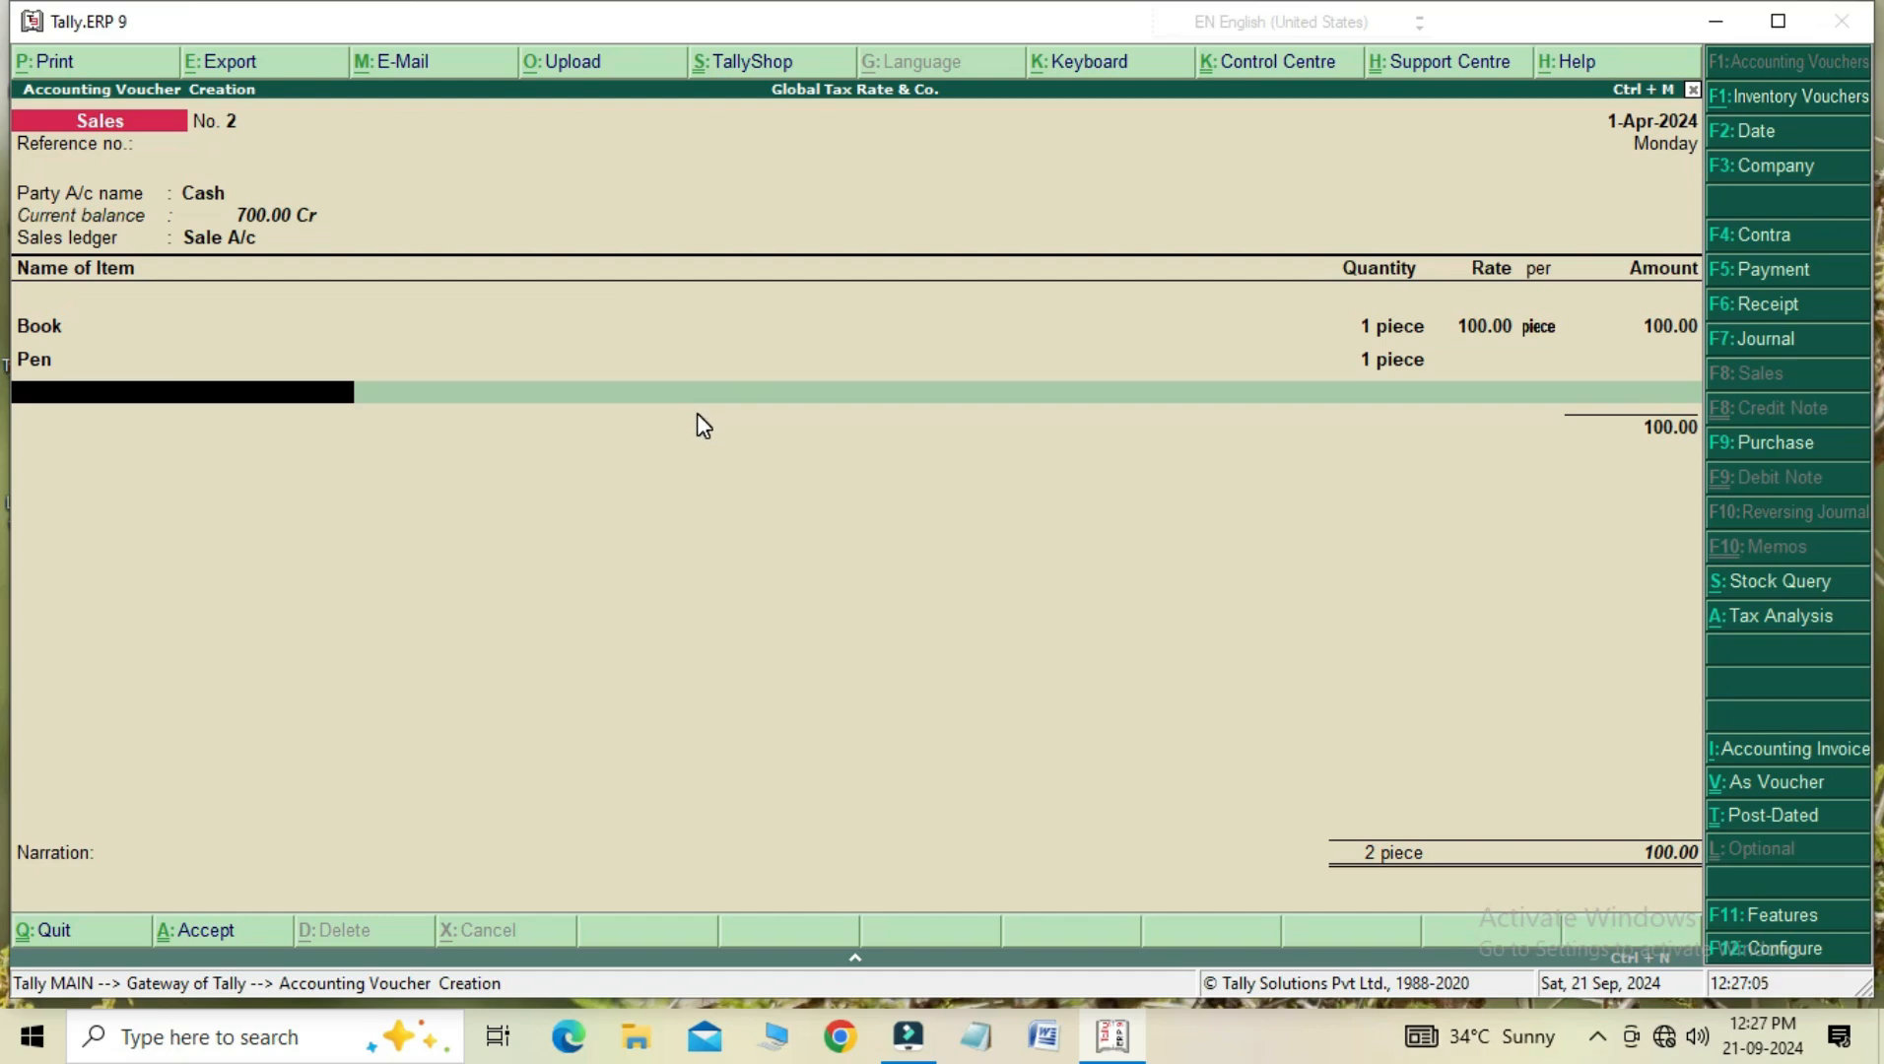
# - Finish the item list, save the sales voucher without a narration, and return to the Gateway of Tally
pyautogui.press('Return')
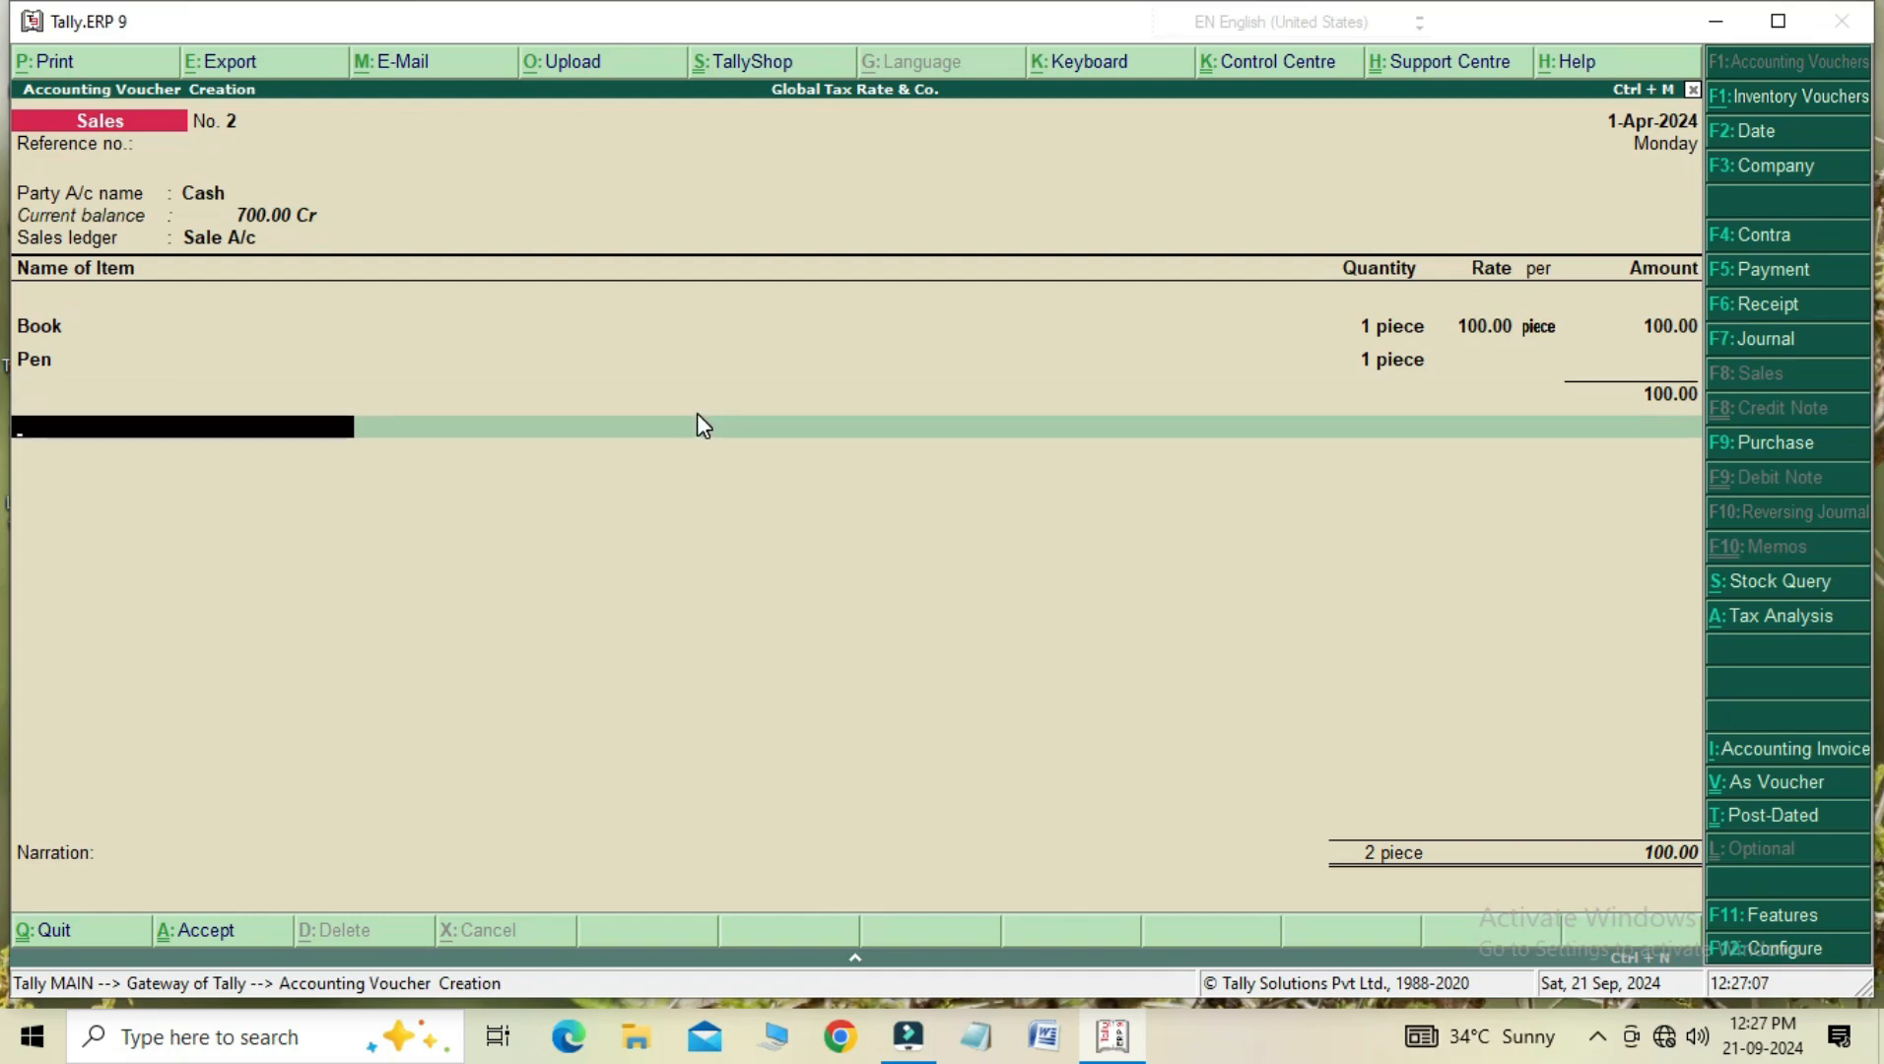
pyautogui.press('Return')
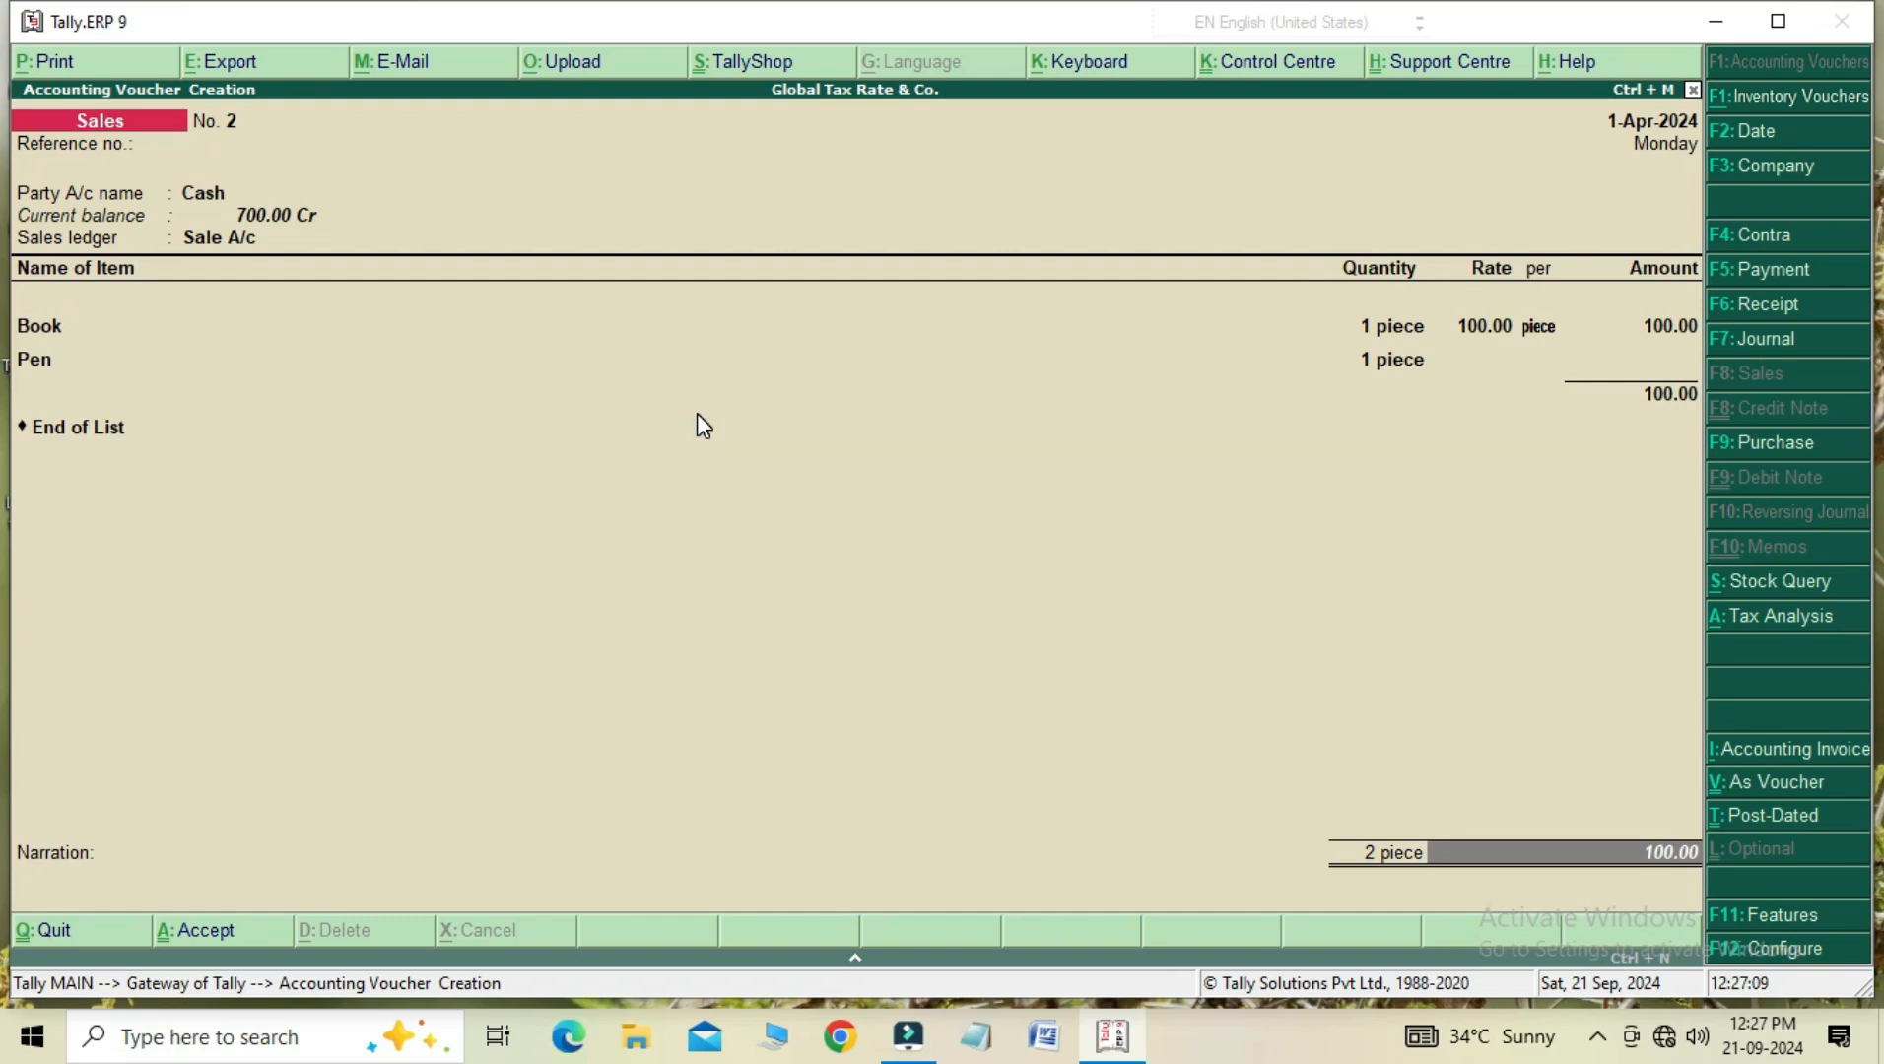
pyautogui.press('Return')
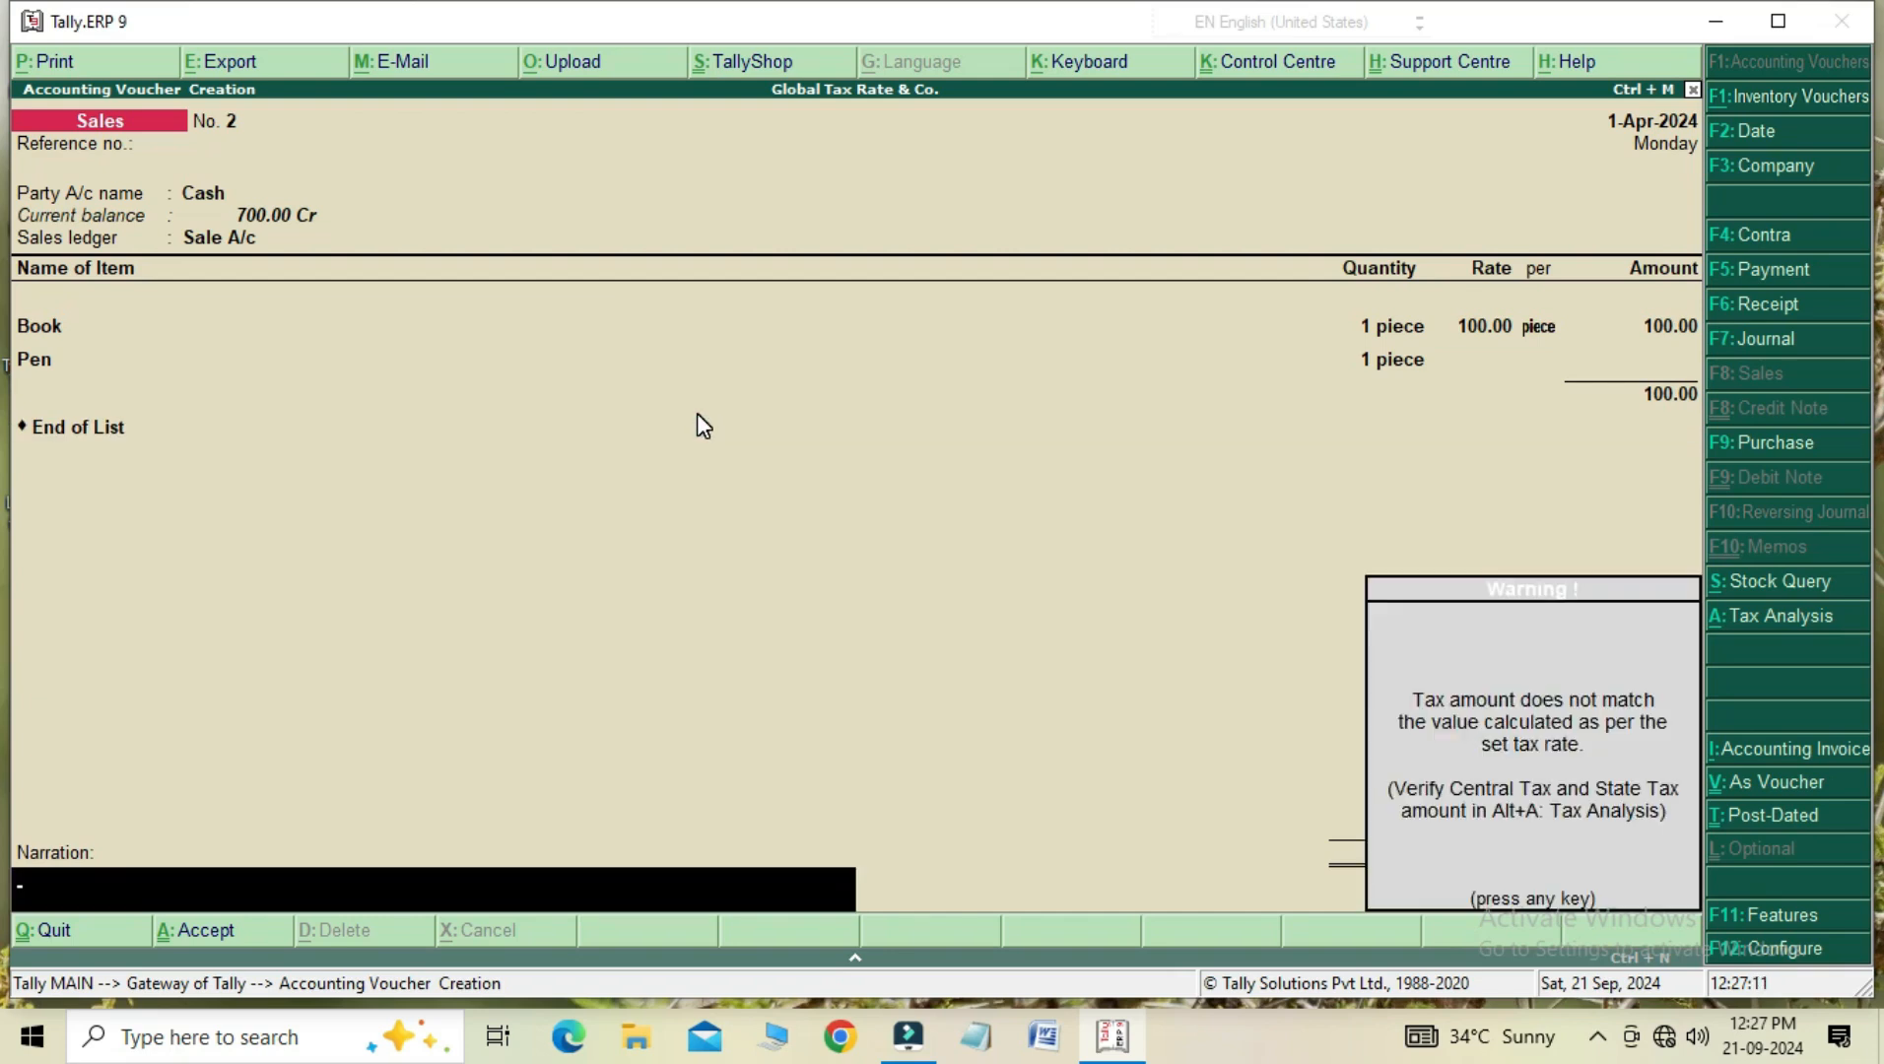
pyautogui.press('Return')
pyautogui.press('Return')
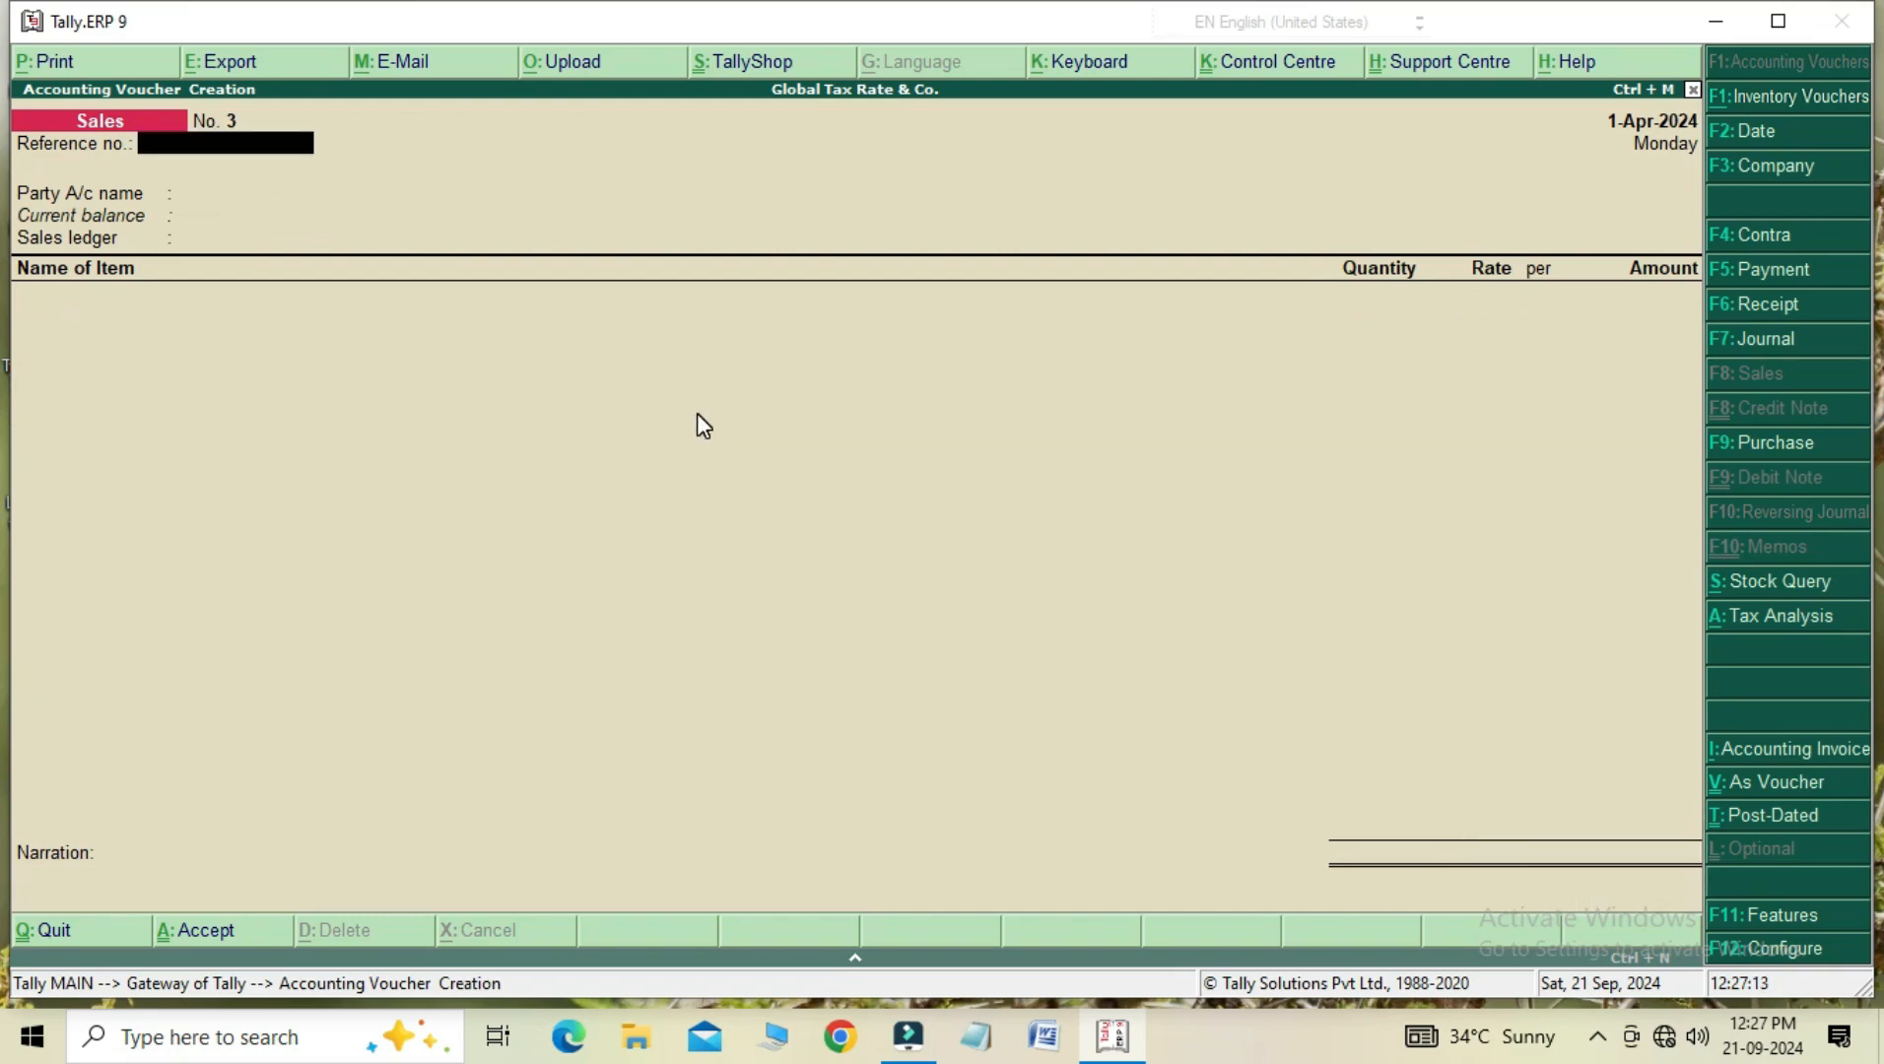
pyautogui.press('Escape')
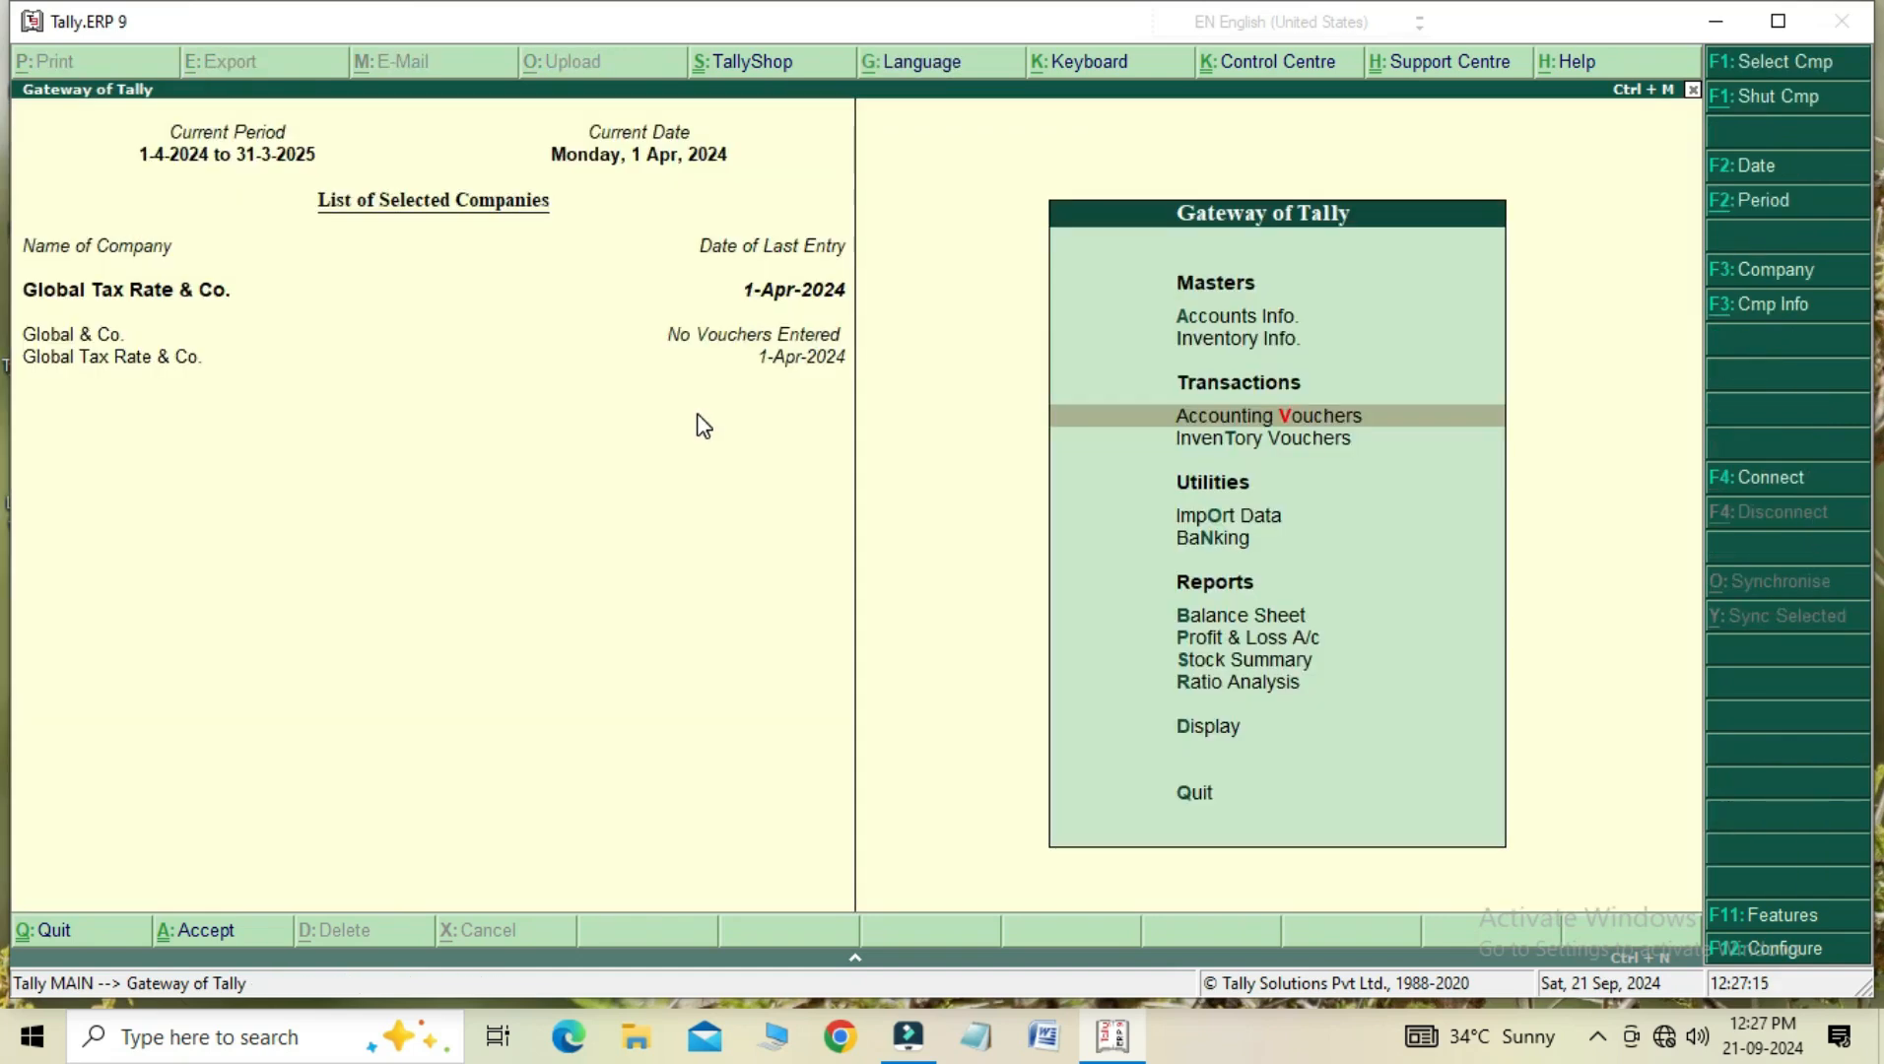
pyautogui.press('Escape')
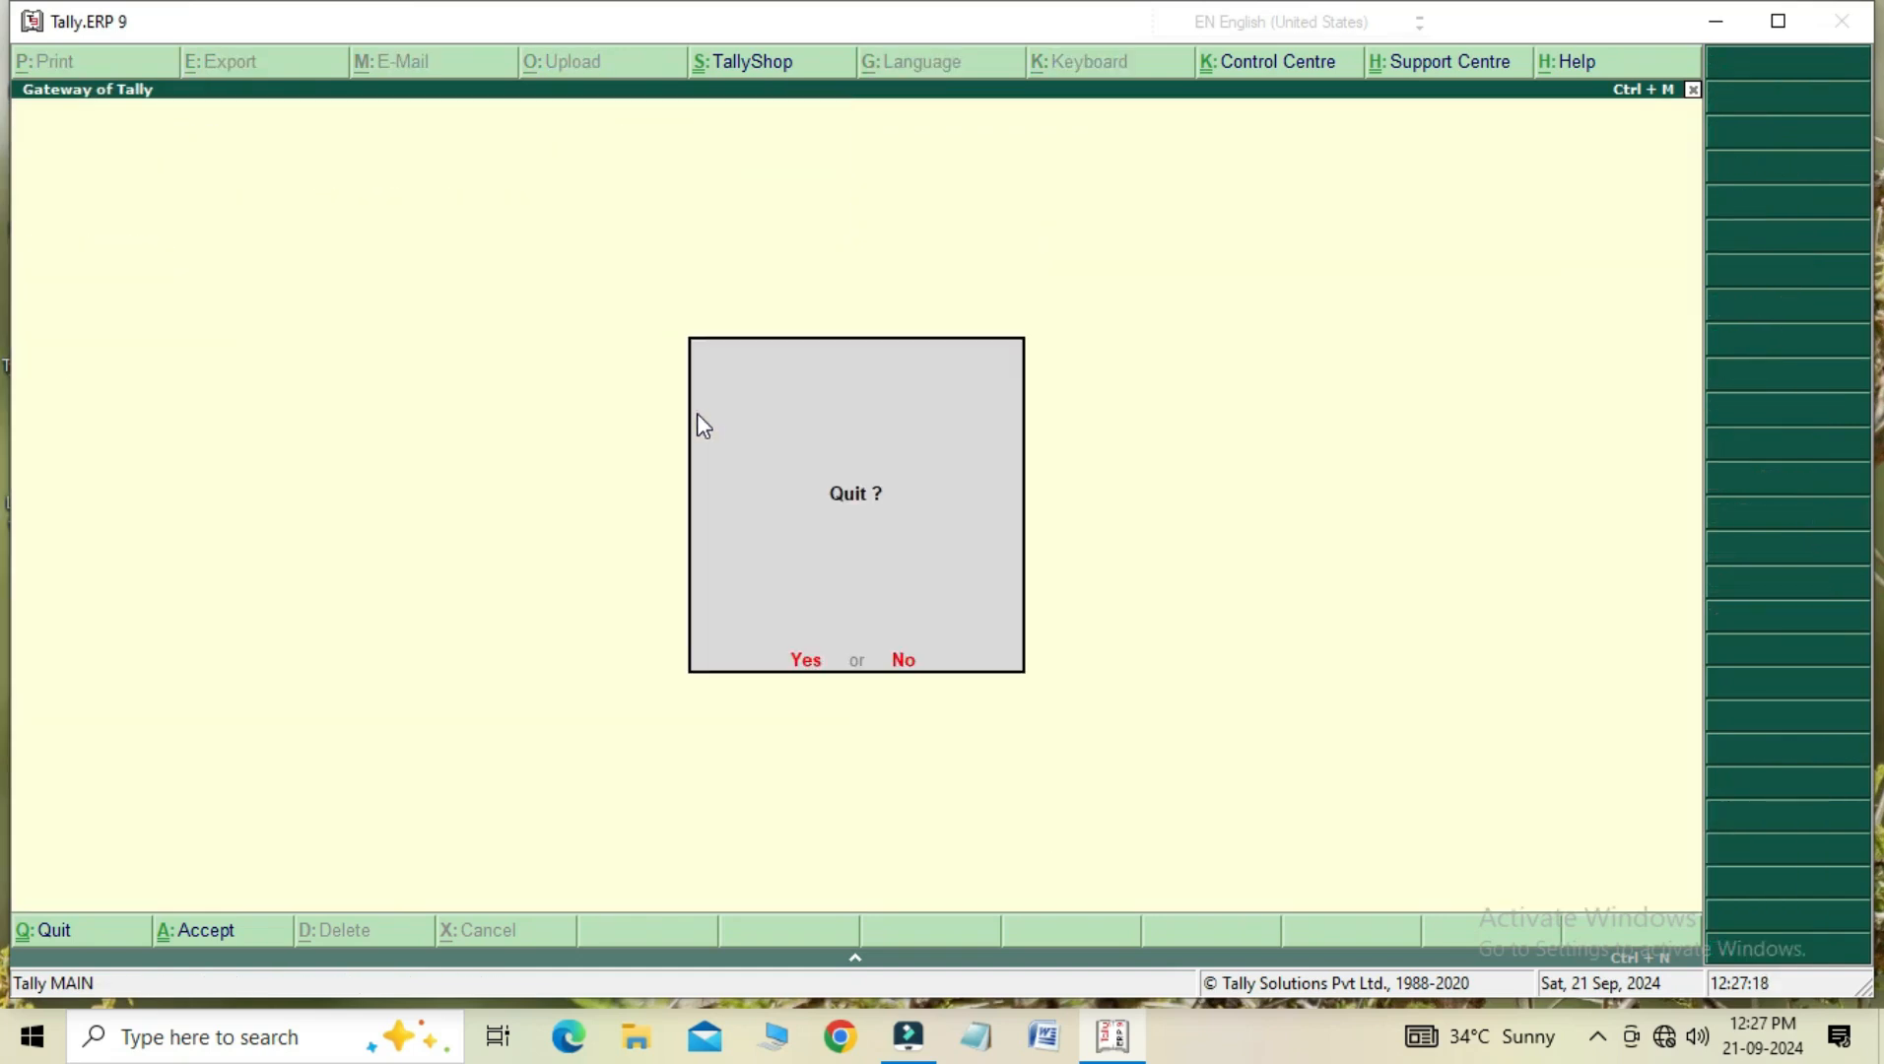
pyautogui.press('Escape')
# - Open the stock item selection for the Inventory Books report
pyautogui.press('Down')
pyautogui.press('Down')
pyautogui.press('Down')
pyautogui.press('Down')
pyautogui.press('Down')
pyautogui.press('Down')
pyautogui.press('Down')
pyautogui.press('Down')
pyautogui.press('Down')
pyautogui.press('Down')
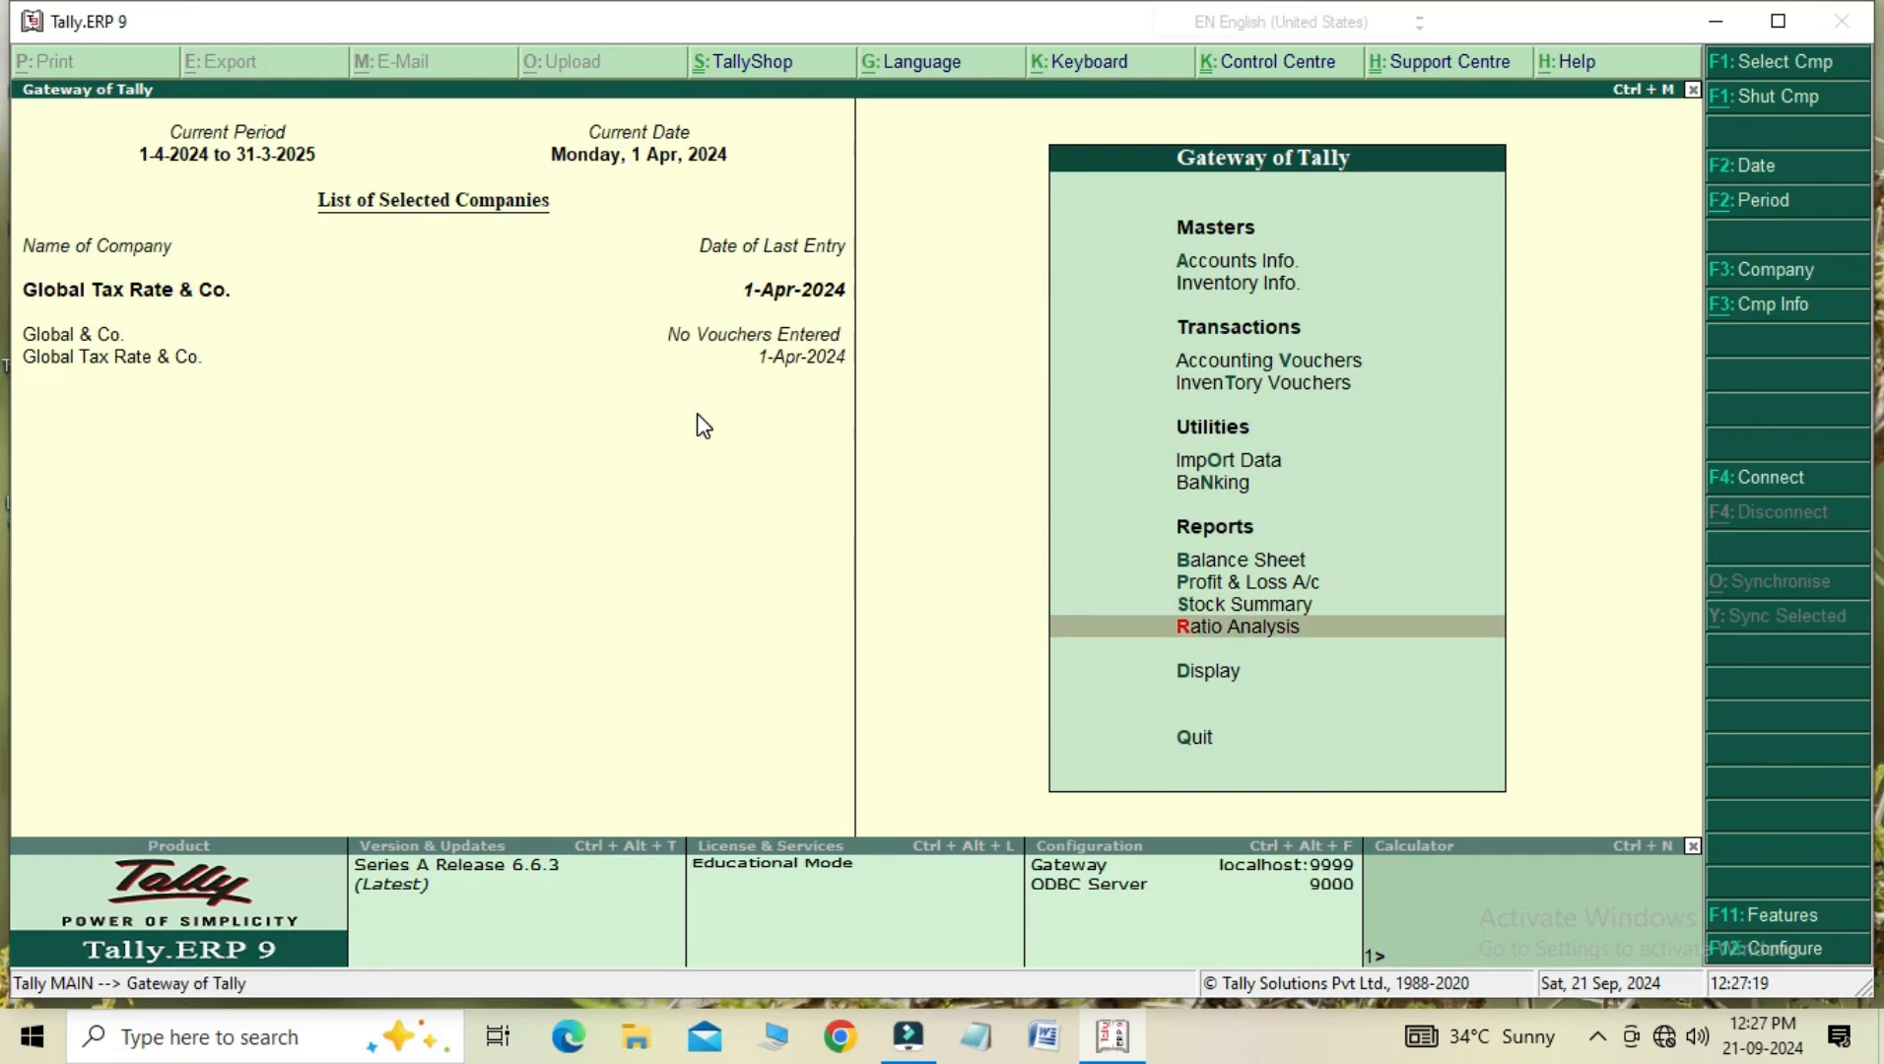
pyautogui.press('Return')
pyautogui.press('Down')
pyautogui.press('Down')
pyautogui.press('Down')
pyautogui.press('Down')
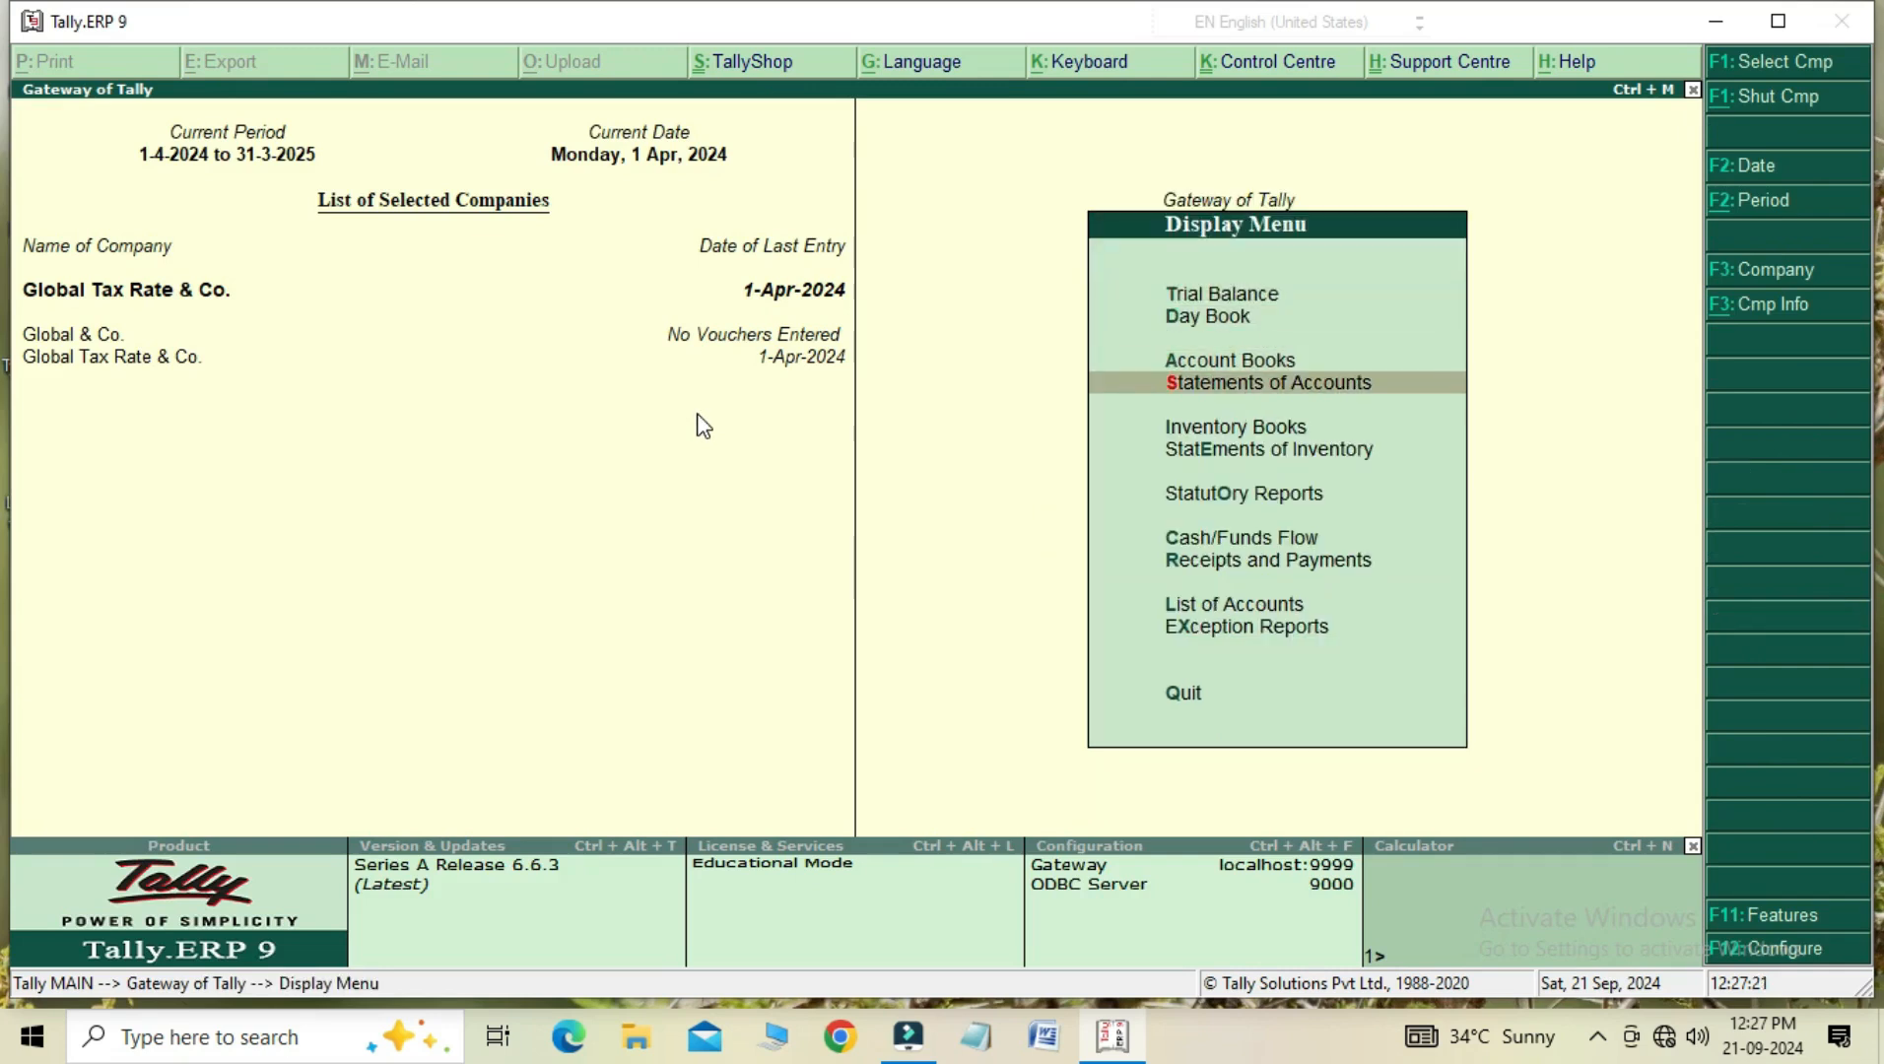
pyautogui.press('Return')
pyautogui.press('Return')
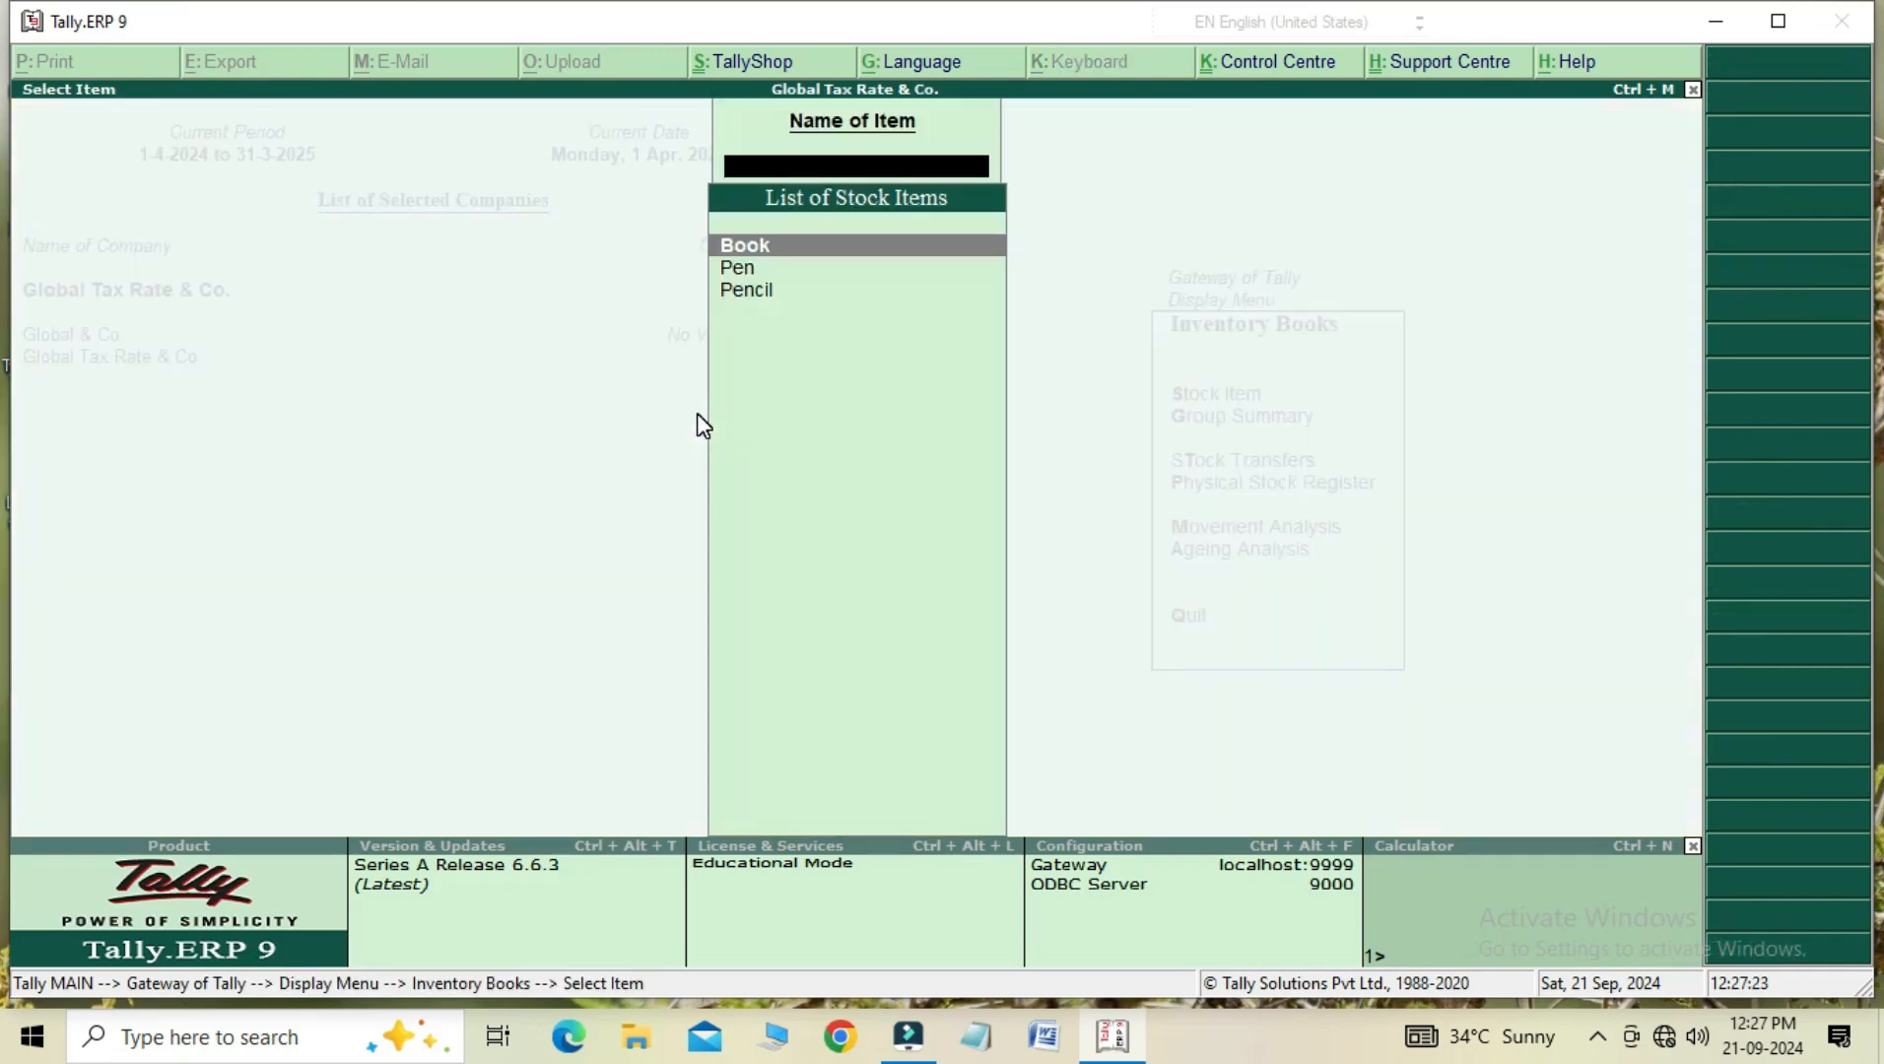
# - Display the April stock vouchers of Pen to check the free piece sold
pyautogui.press('Down')
pyautogui.press('Down')
pyautogui.press('Up')
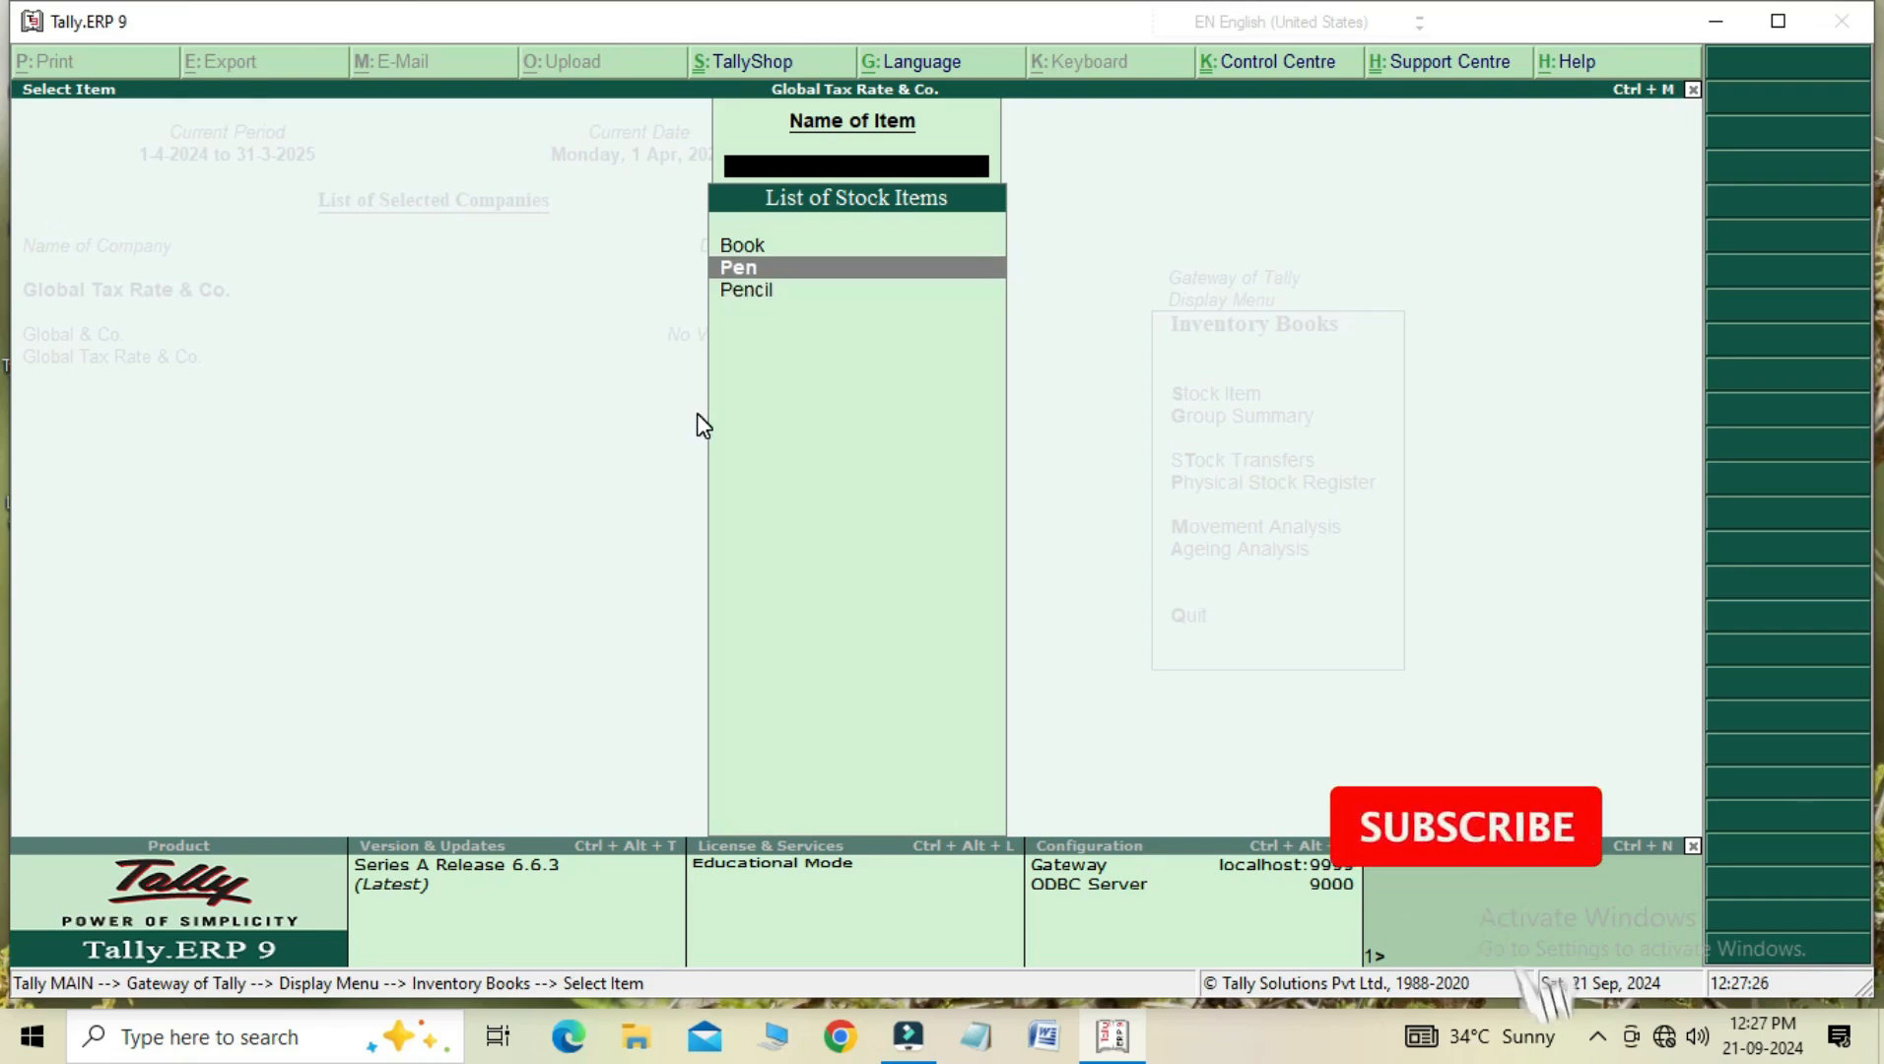
pyautogui.press('Return')
pyautogui.press('Return')
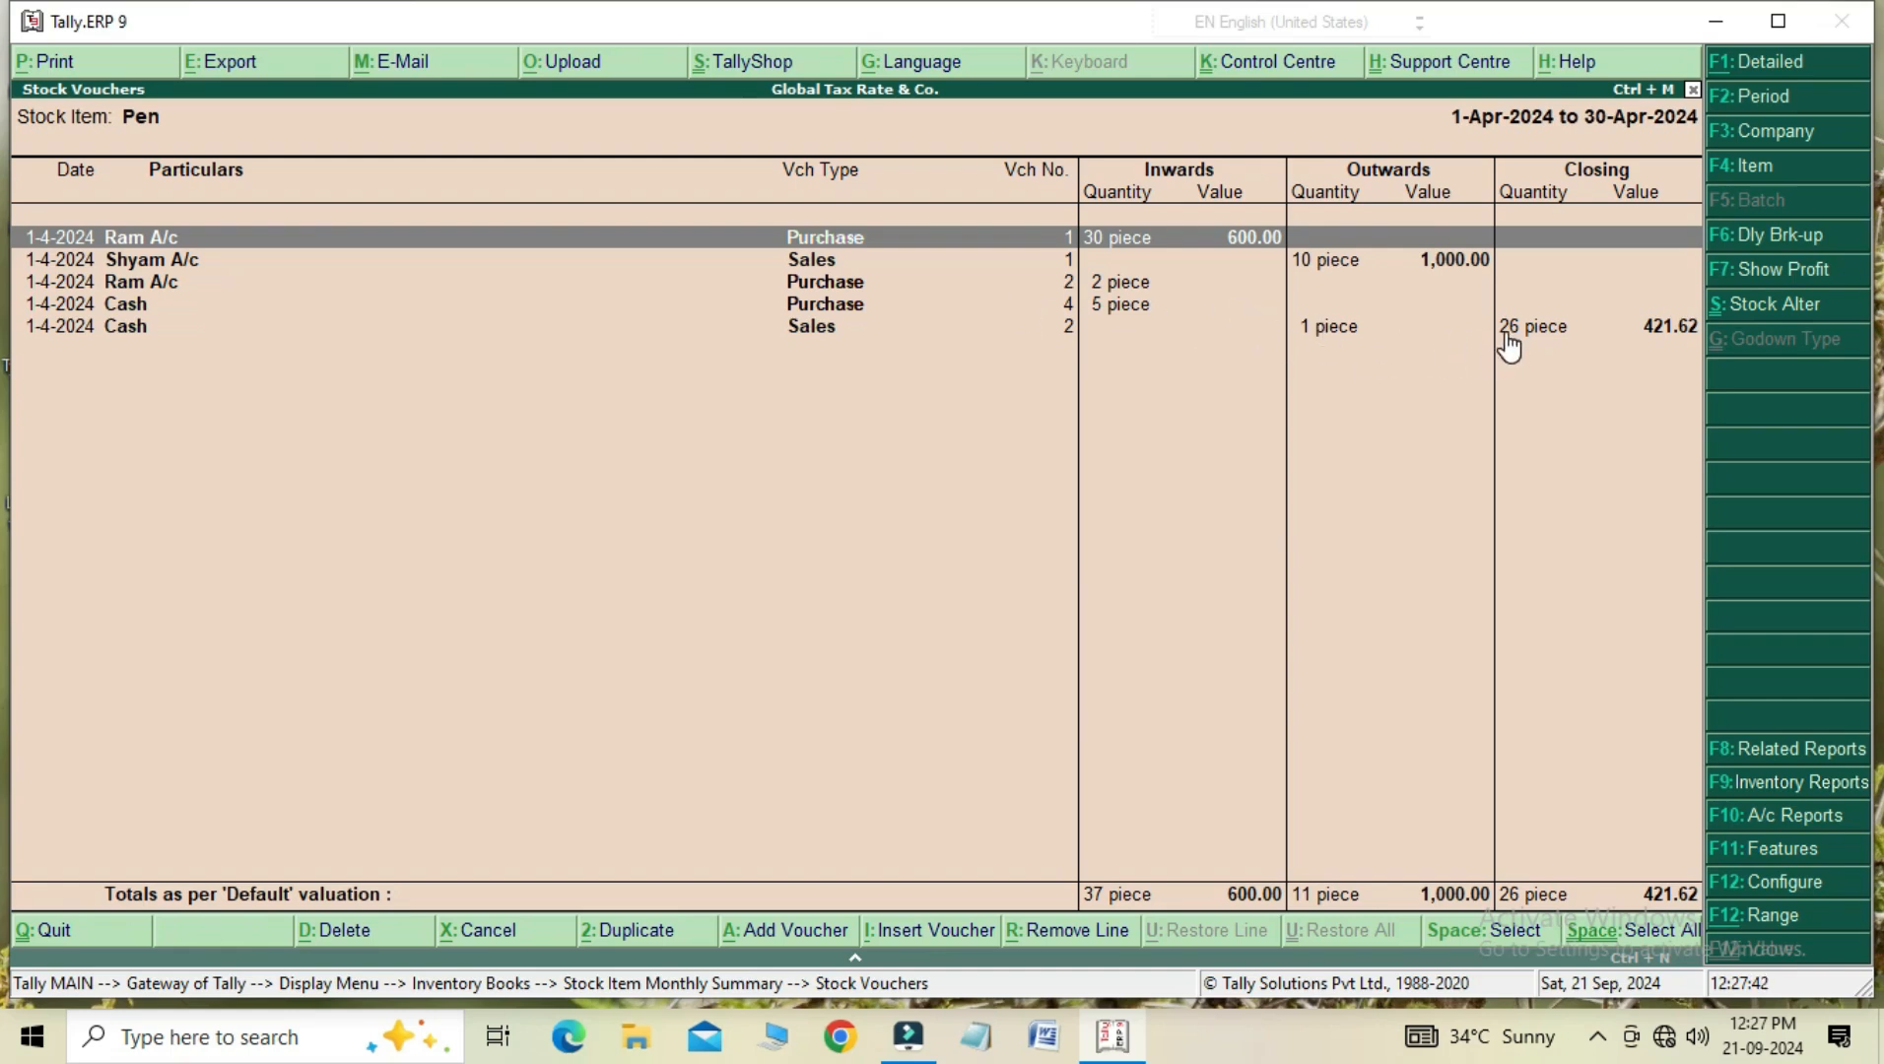
# - Switch the report to Book and display its April stock vouchers
pyautogui.press('Escape')
pyautogui.press('Escape')
pyautogui.press('Down')
pyautogui.press('Down')
pyautogui.press('Return')
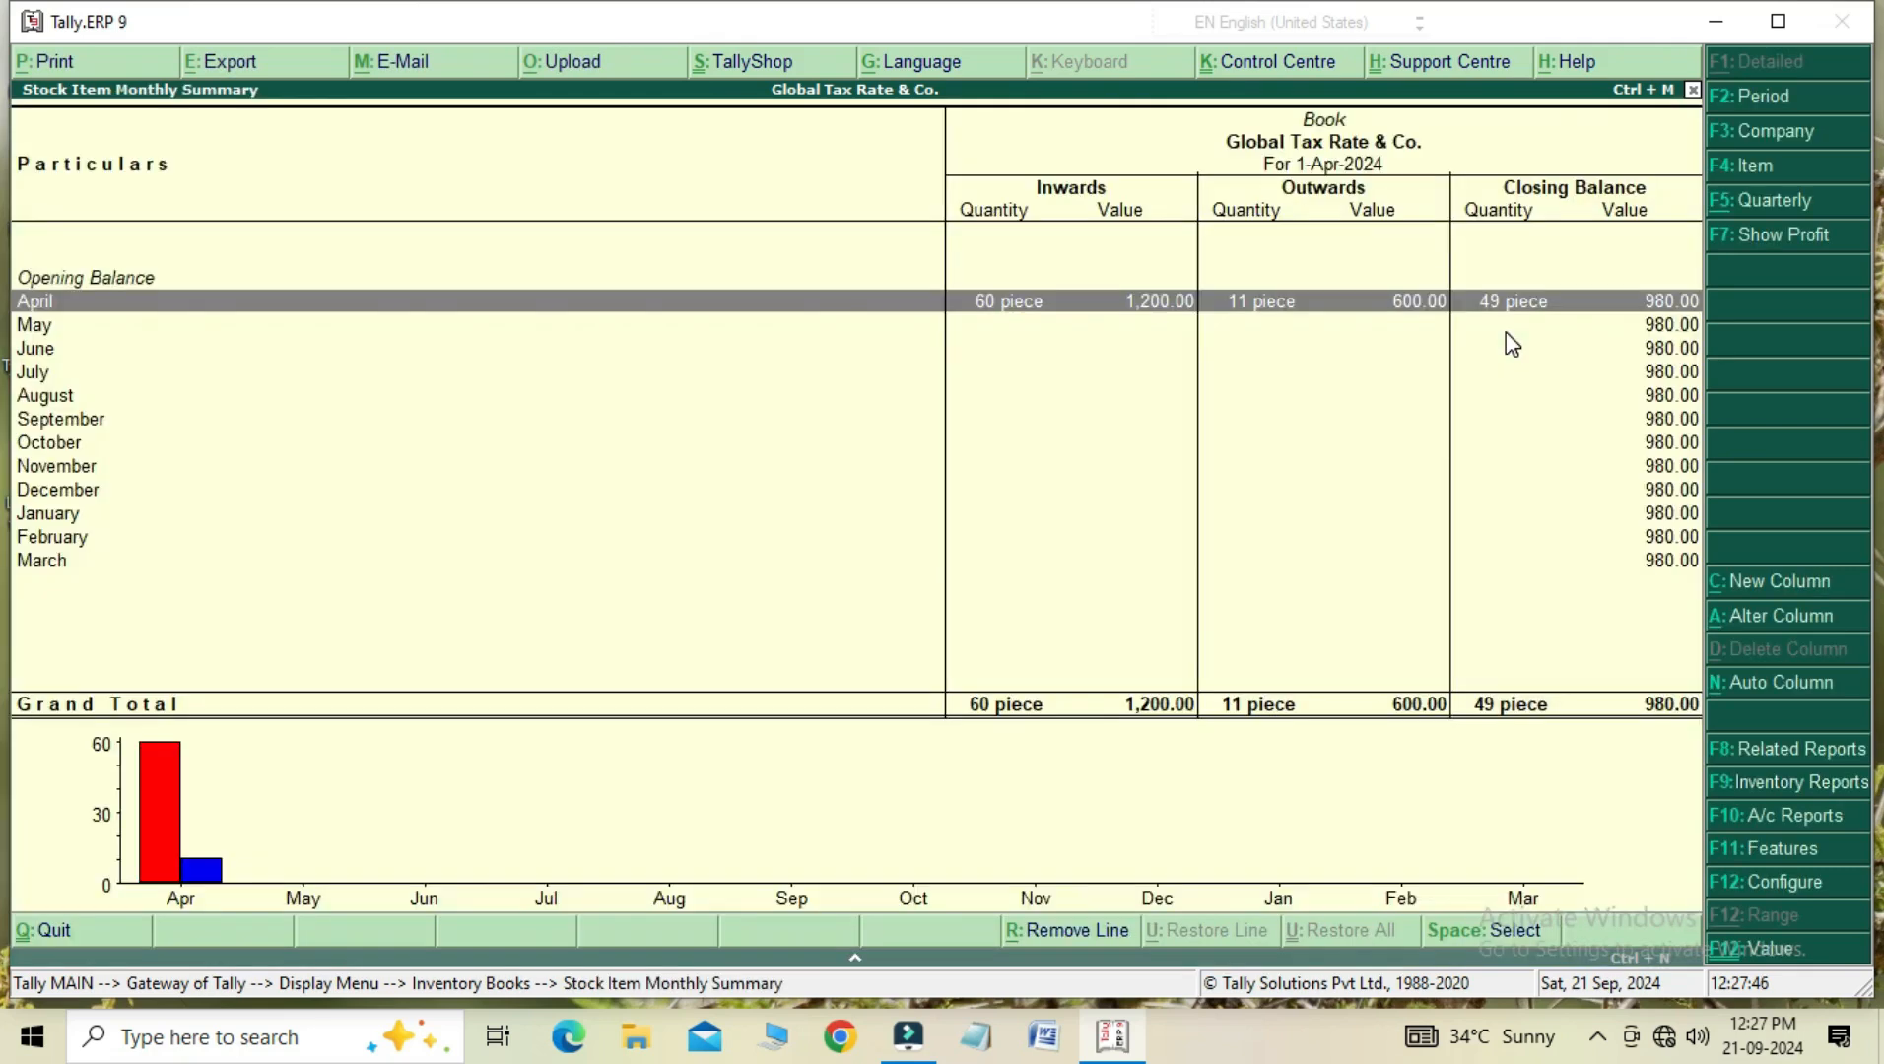
pyautogui.press('Return')
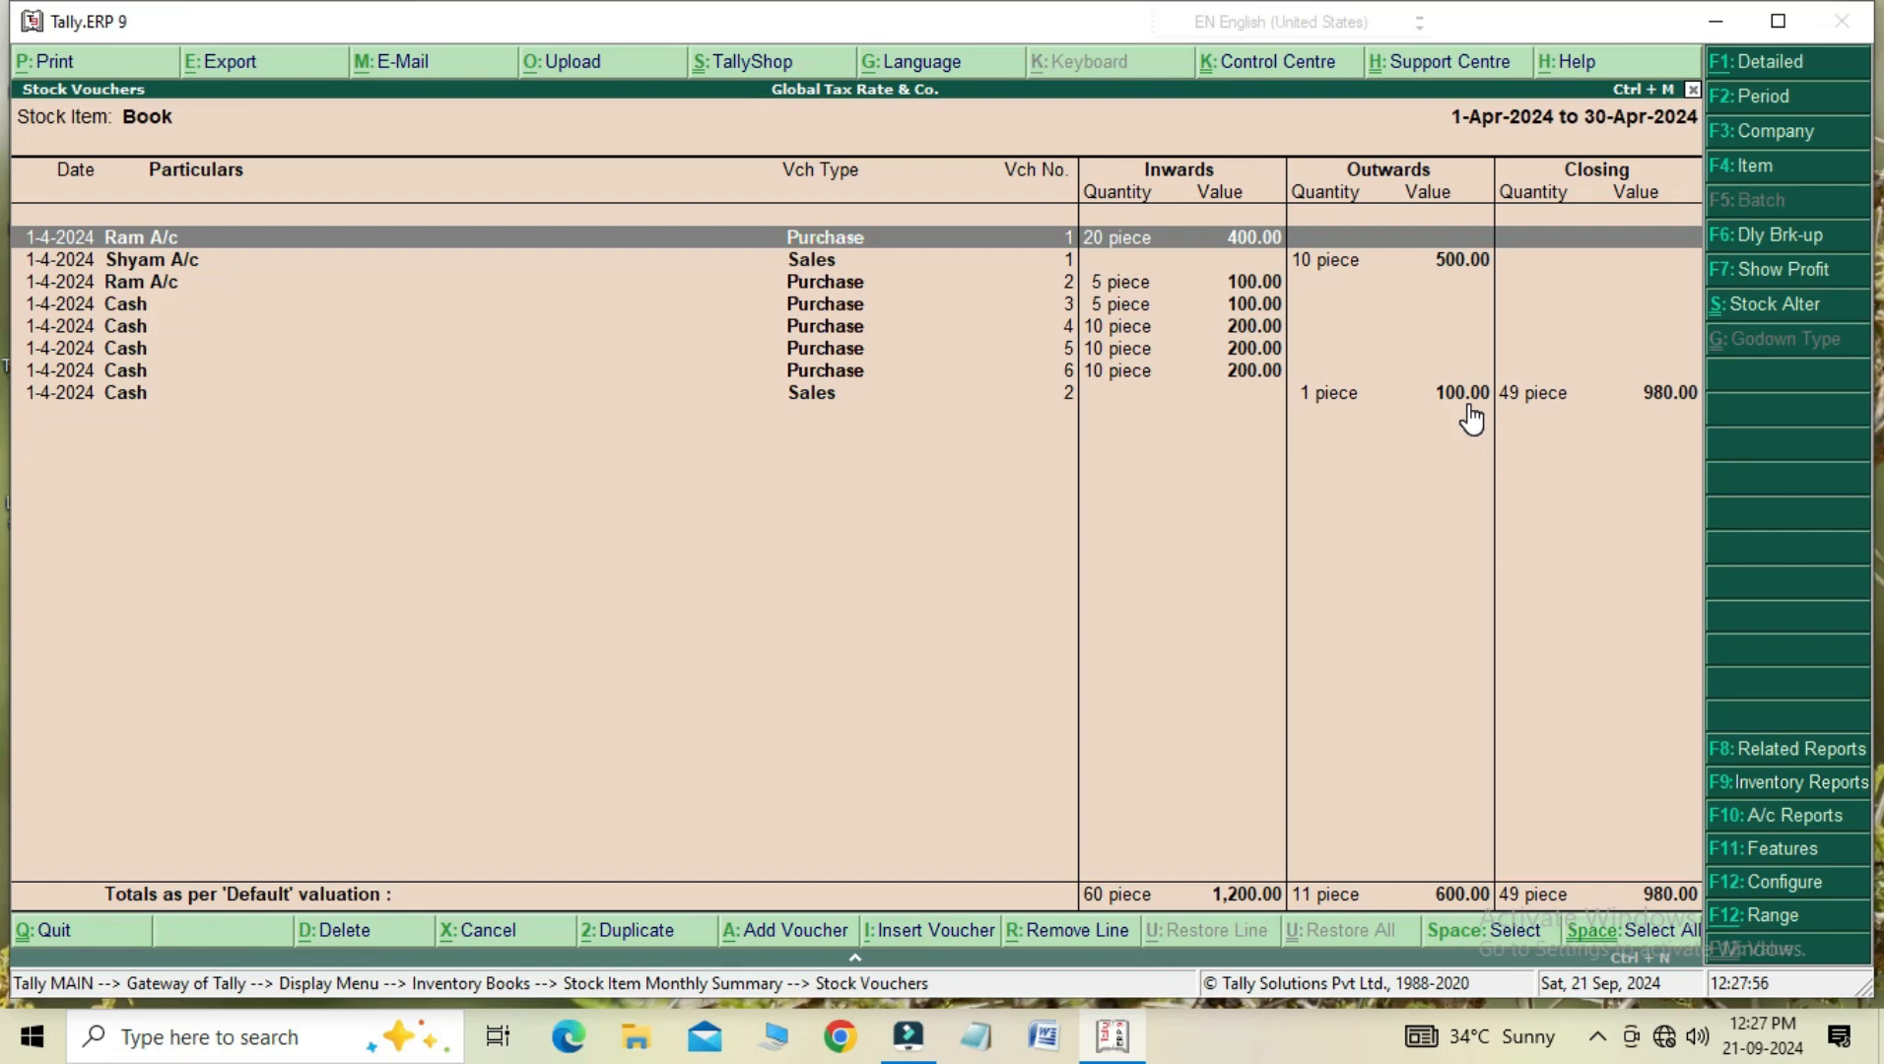
# - Close the Book stock reports and go back to the Display Menu
pyautogui.press('Escape')
pyautogui.press('Escape')
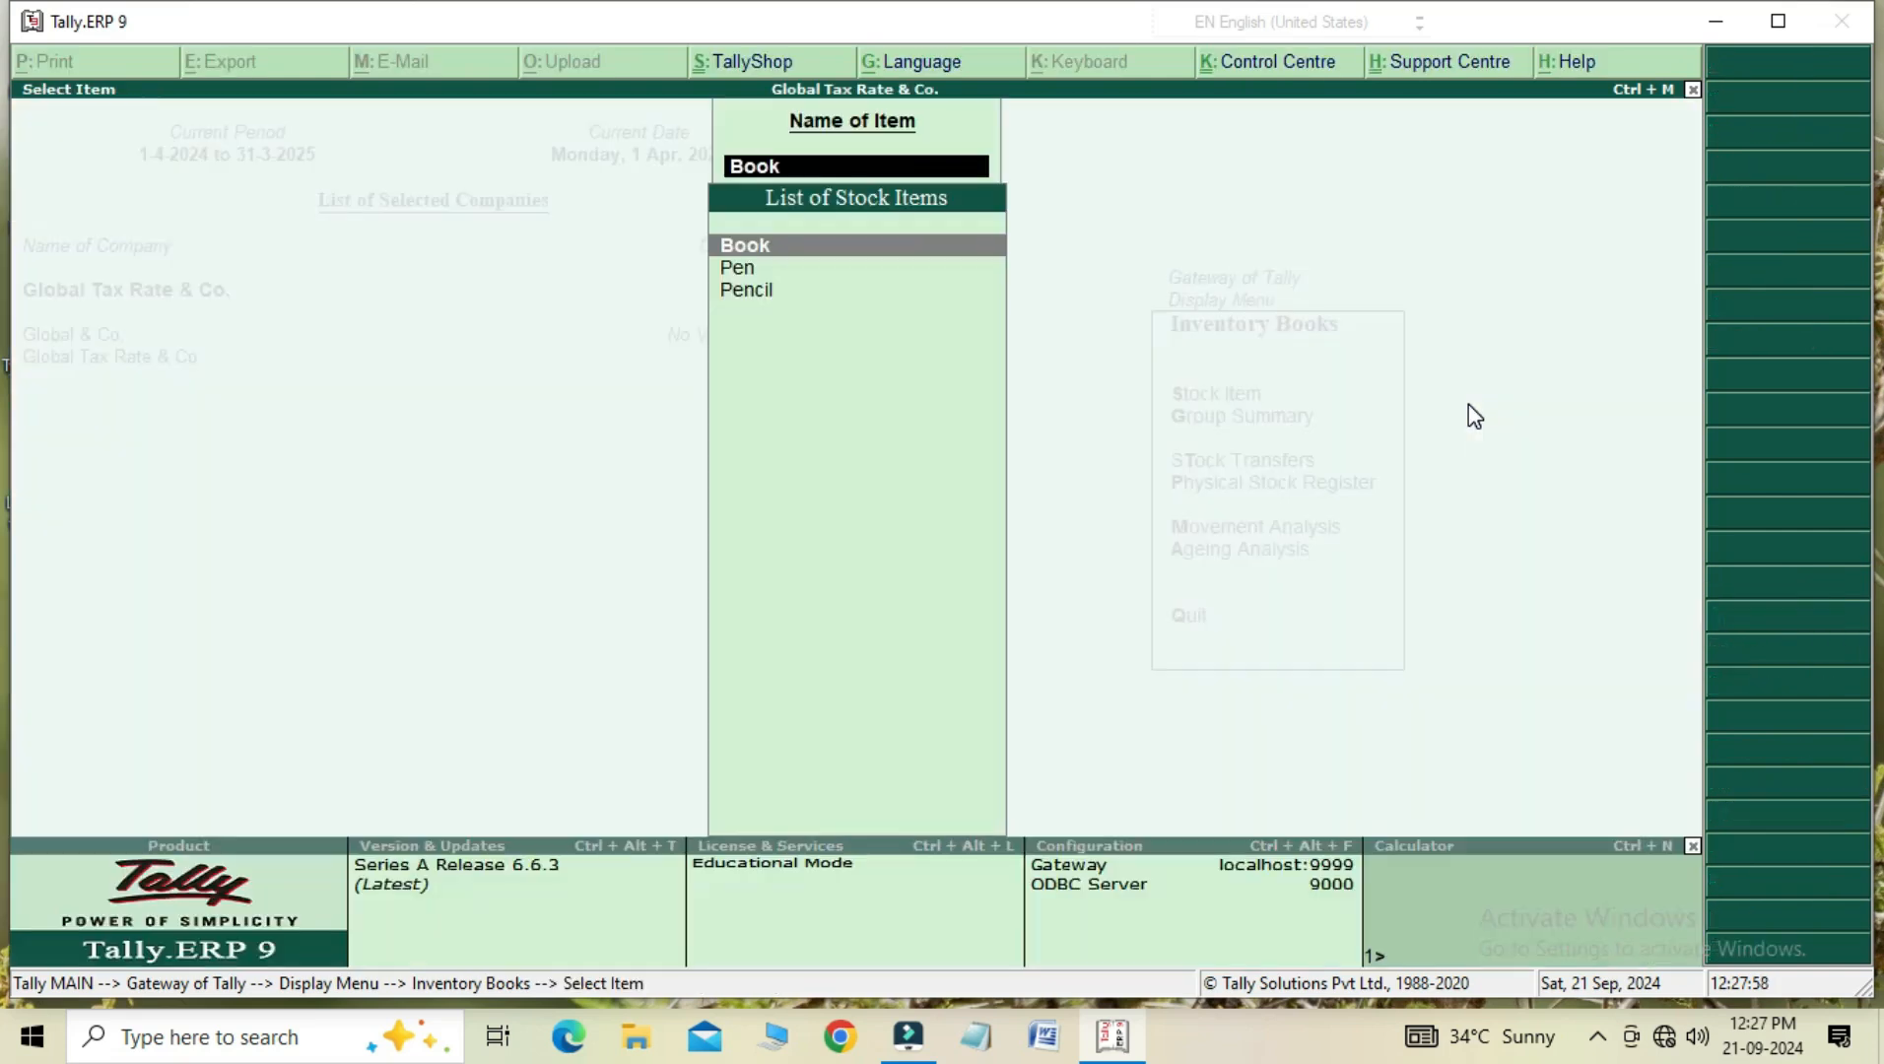
pyautogui.press('Escape')
pyautogui.press('Escape')
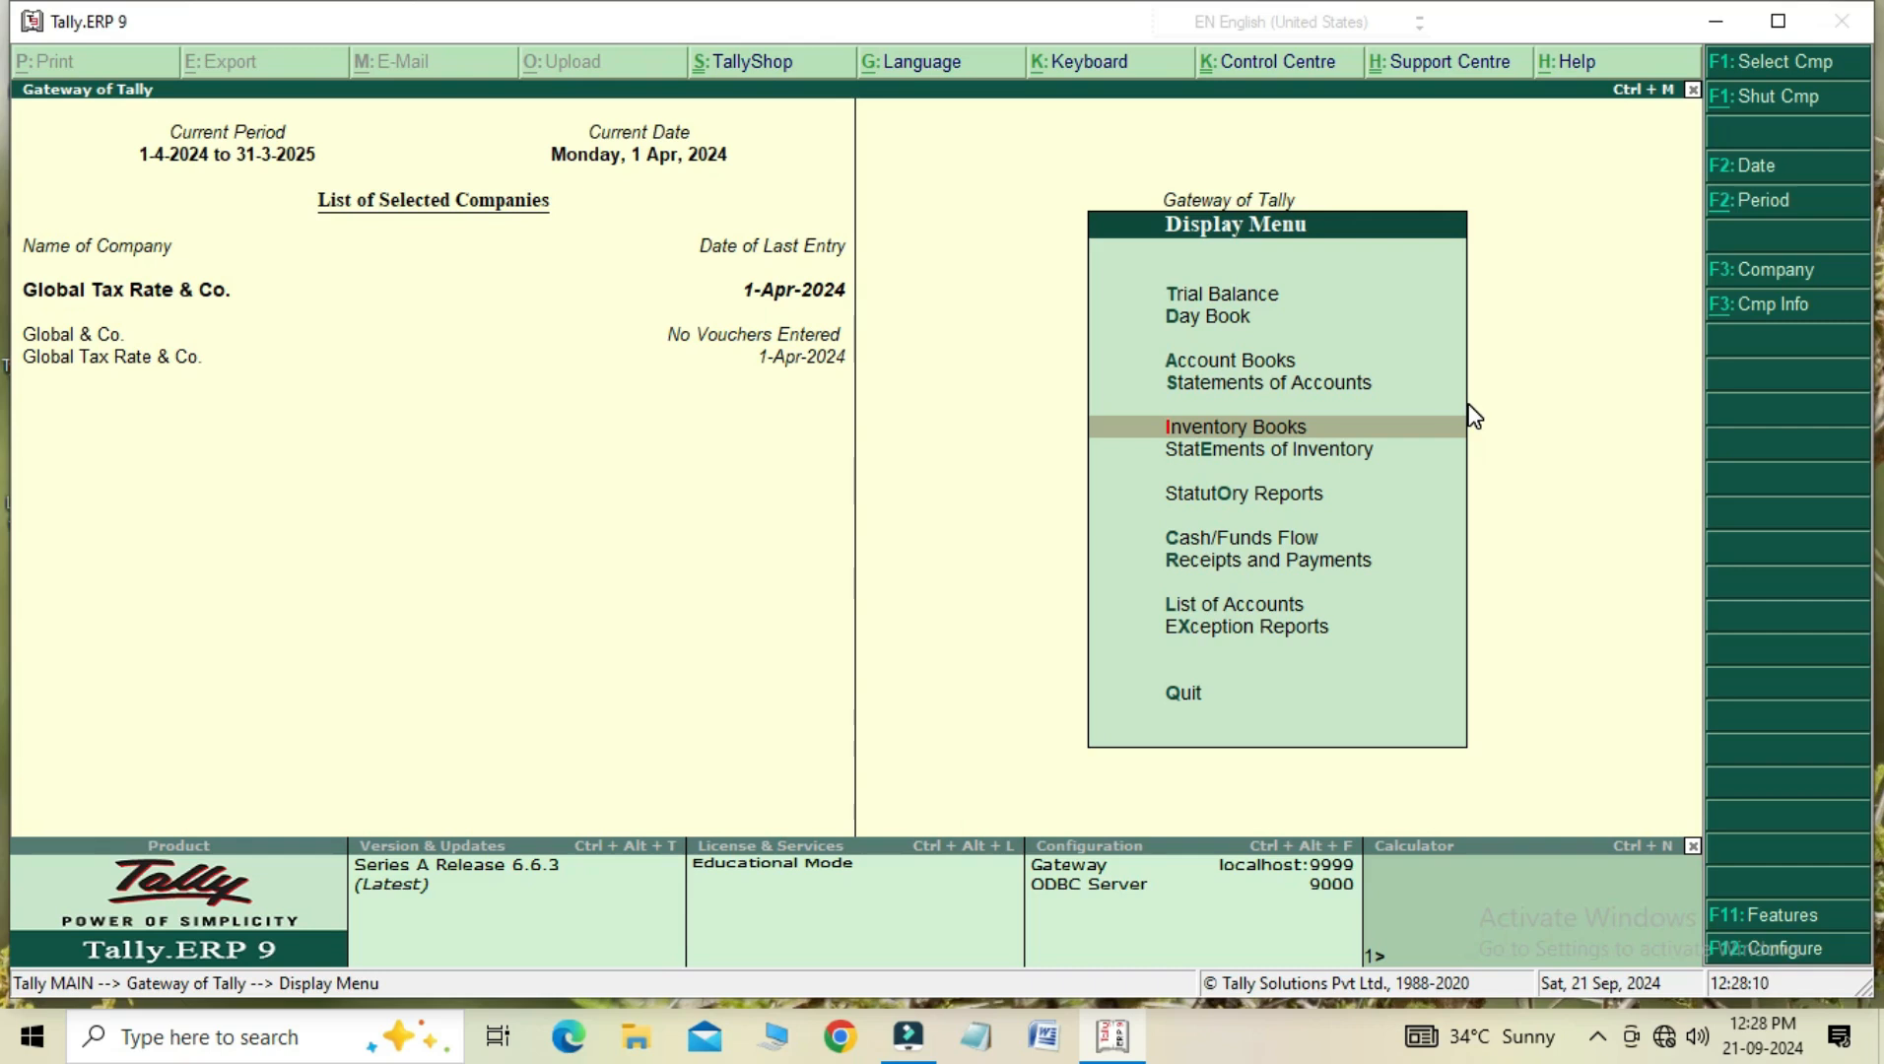
pyautogui.press('Up')
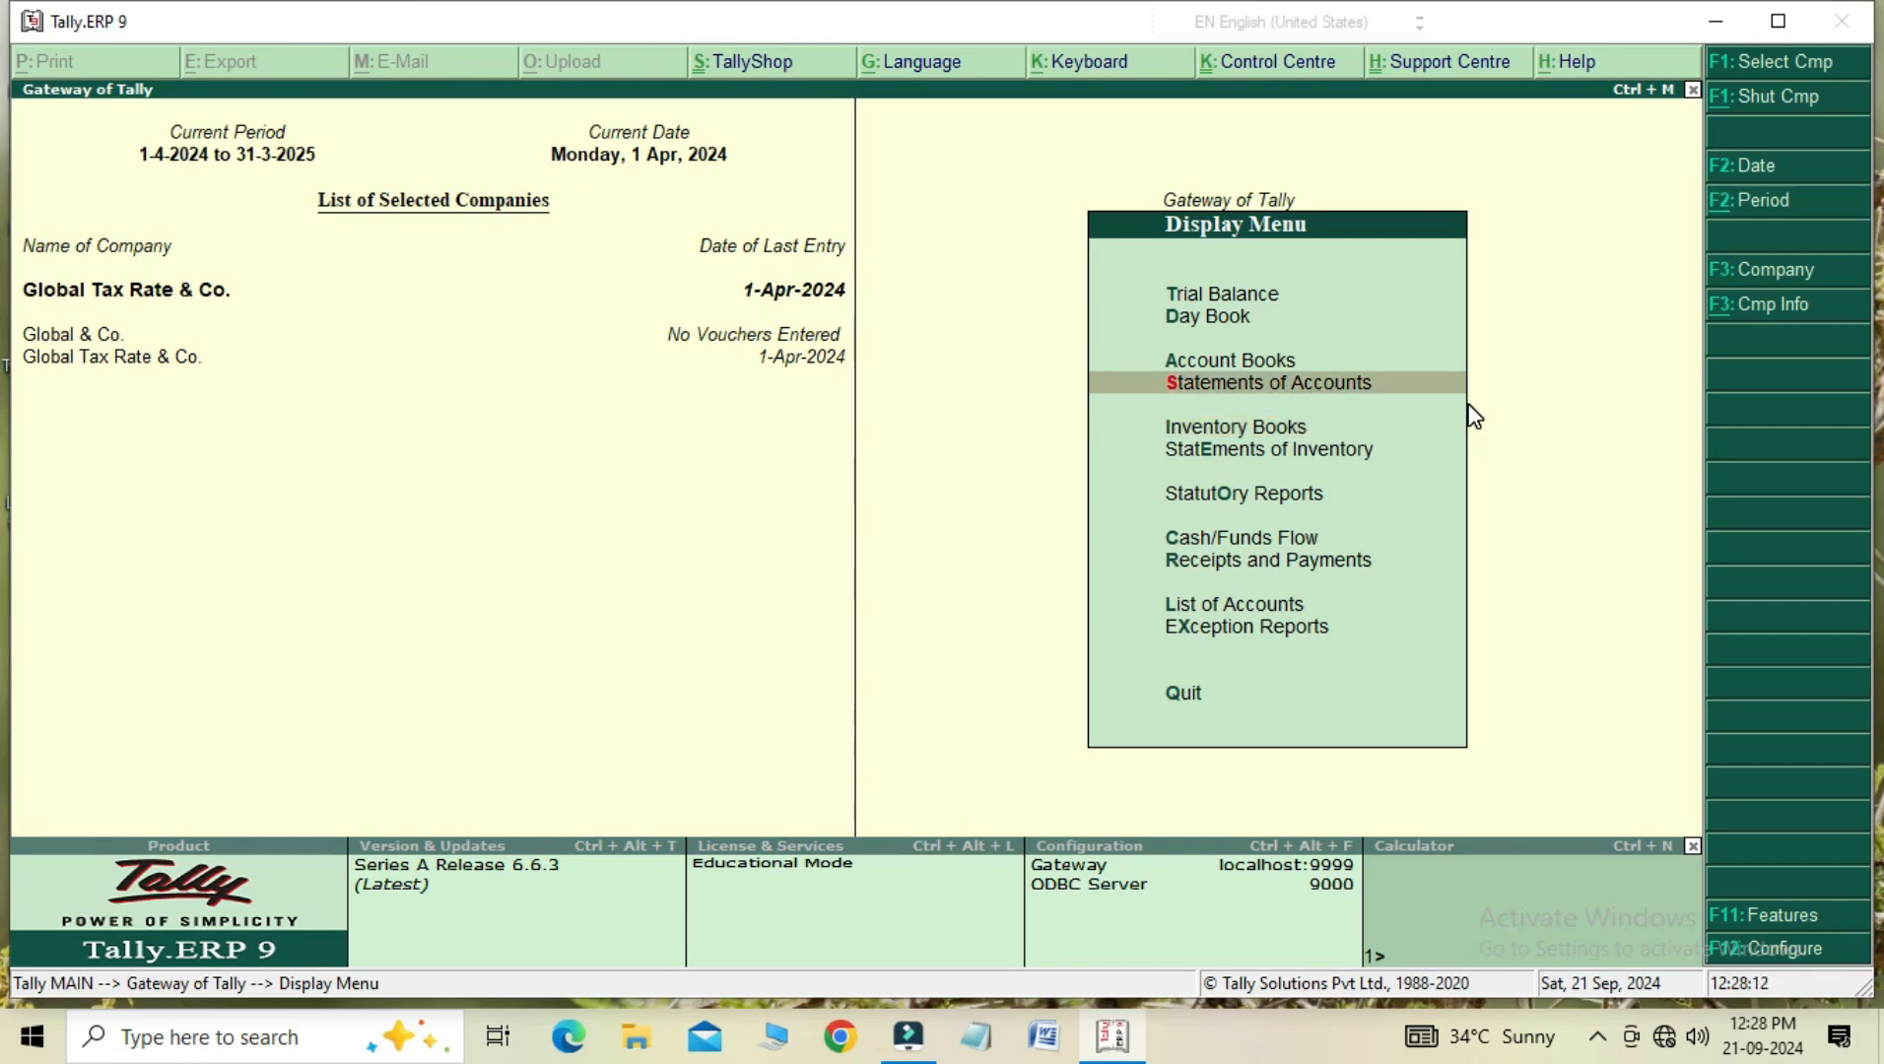
pyautogui.press('Down')
pyautogui.press('Down')
pyautogui.press('Down')
pyautogui.press('Down')
pyautogui.press('Down')
pyautogui.press('Up')
pyautogui.press('Up')
pyautogui.press('Up')
pyautogui.press('Up')
pyautogui.press('Up')
pyautogui.press('Up')
pyautogui.press('Down')
pyautogui.press('Down')
pyautogui.press('Down')
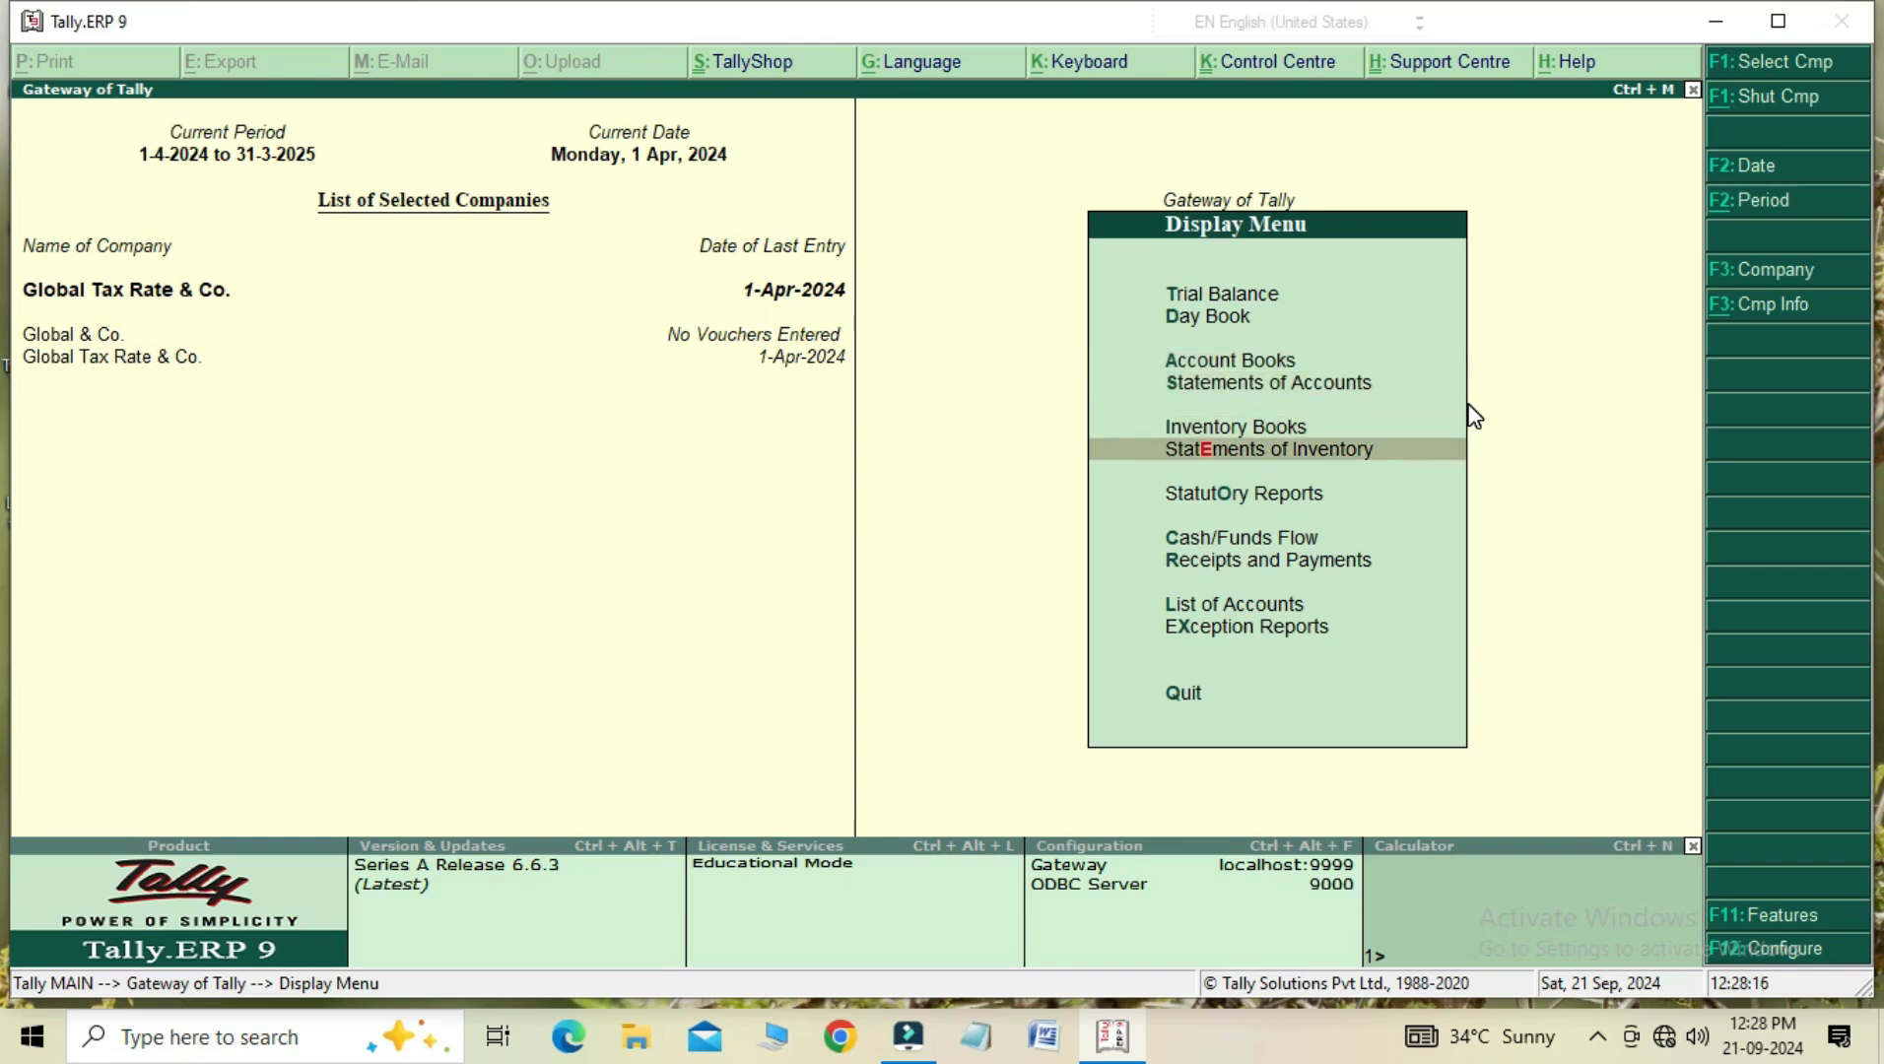
pyautogui.press('Up')
pyautogui.press('Up')
# - Return to voucher entry and reopen the saved Cash sales voucher containing Book and Pen
pyautogui.press('Escape')
pyautogui.press('Up')
pyautogui.press('Up')
pyautogui.press('Up')
pyautogui.press('Up')
pyautogui.press('Up')
pyautogui.press('Up')
pyautogui.press('Up')
pyautogui.press('Up')
pyautogui.press('Return')
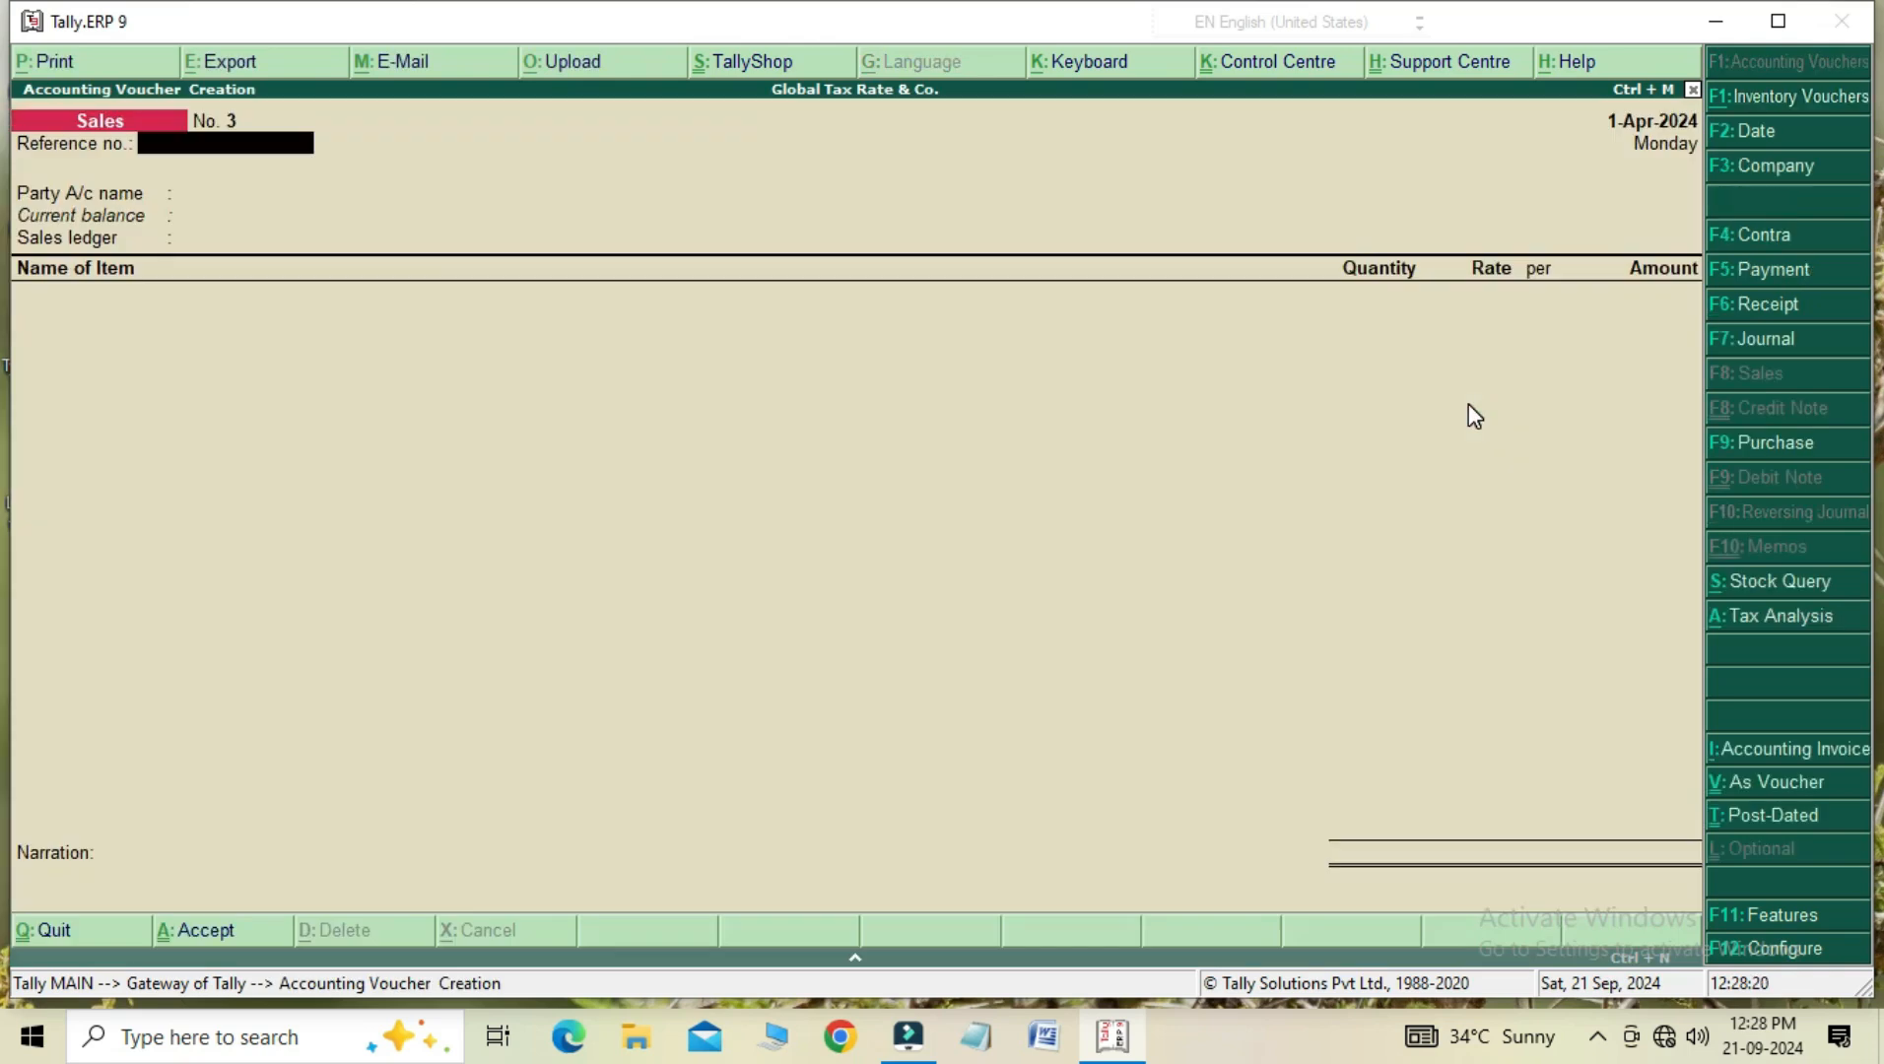
pyautogui.press('pageup')
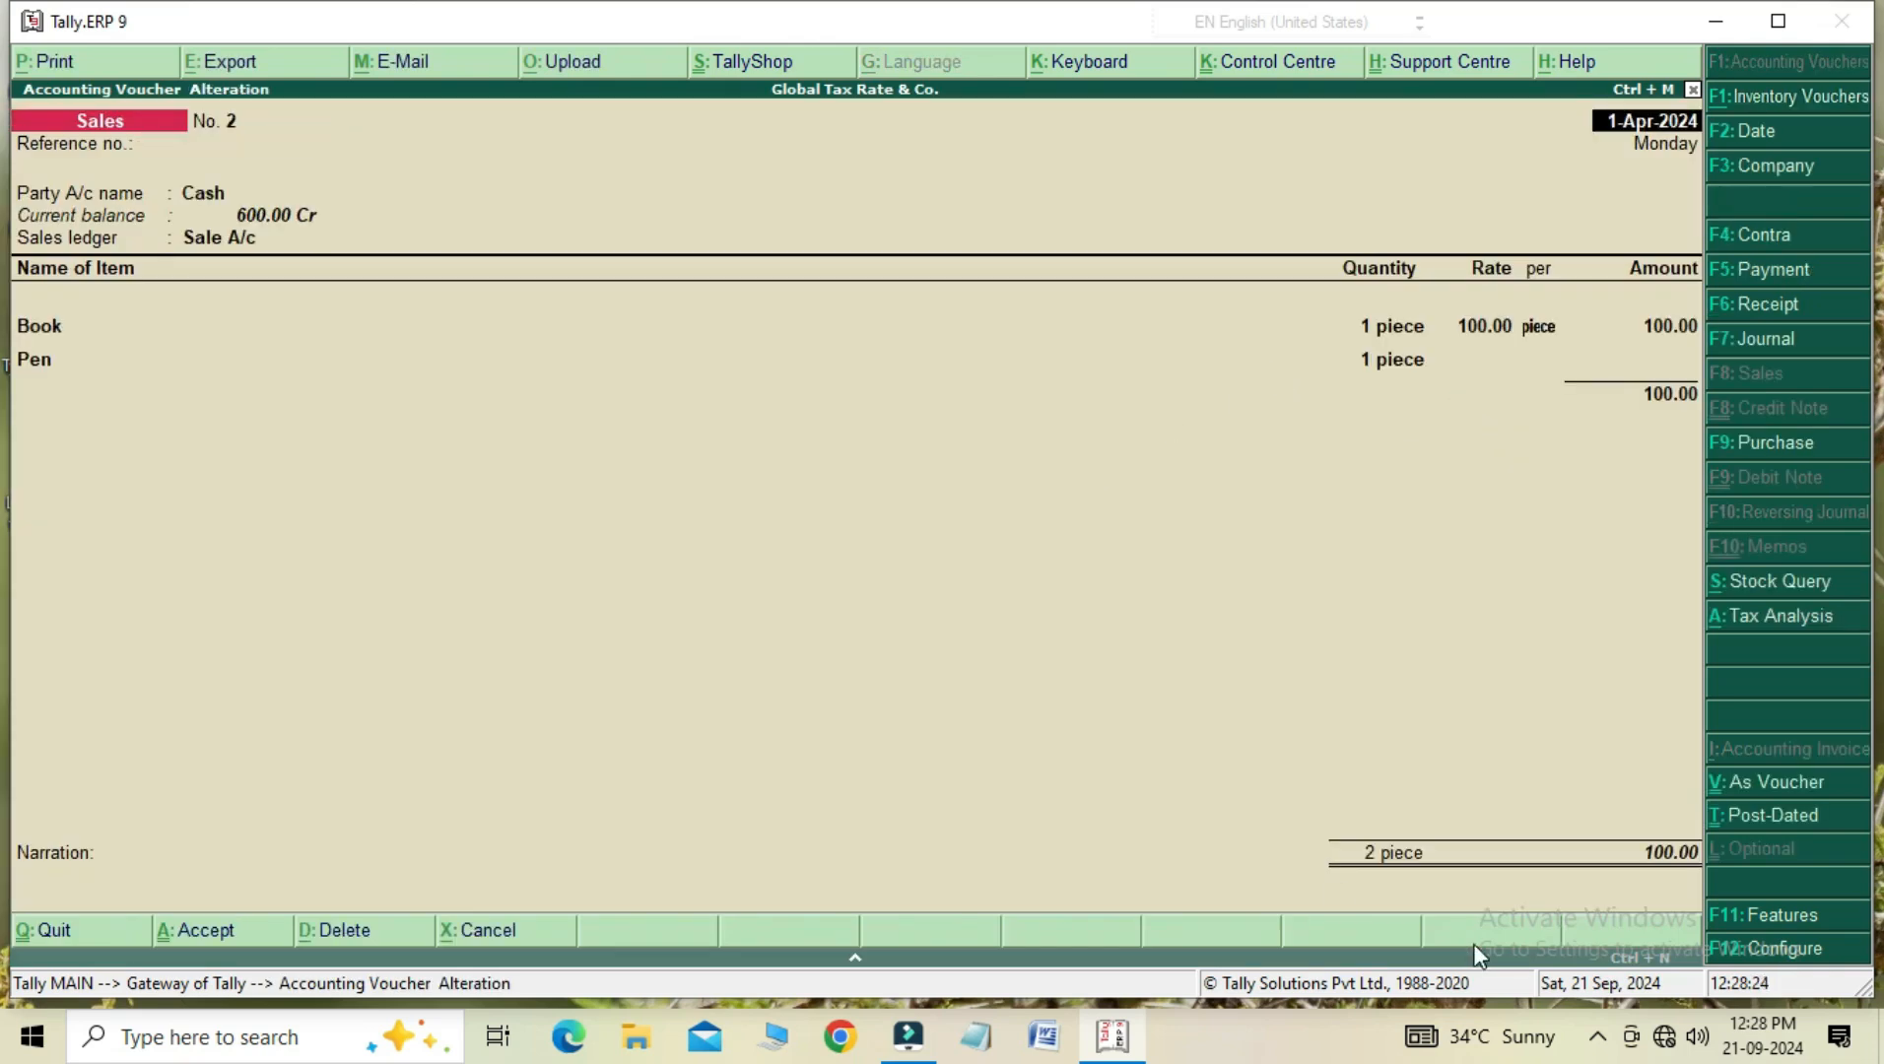
# - Generate a print preview of the sales voucher as a tax invoice, accepting the tax mismatch warning
pyautogui.click(106, 61)
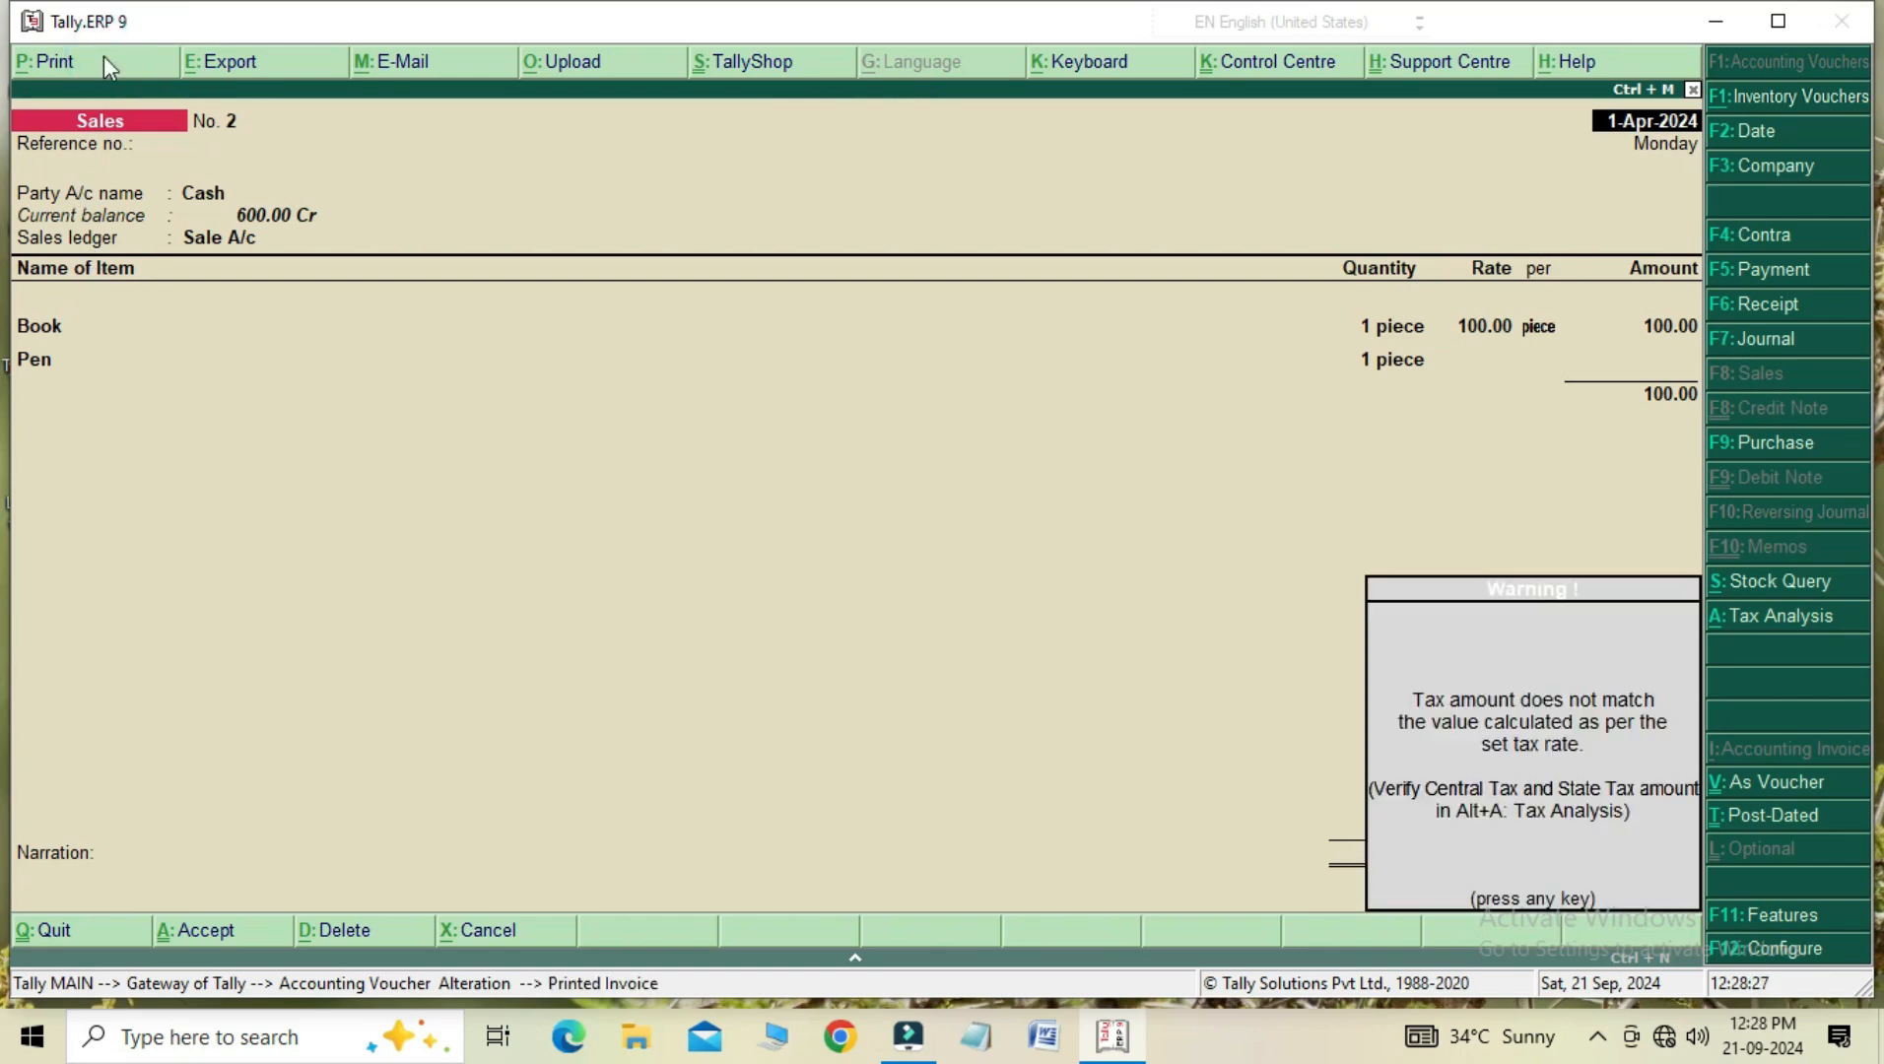
pyautogui.press('Return')
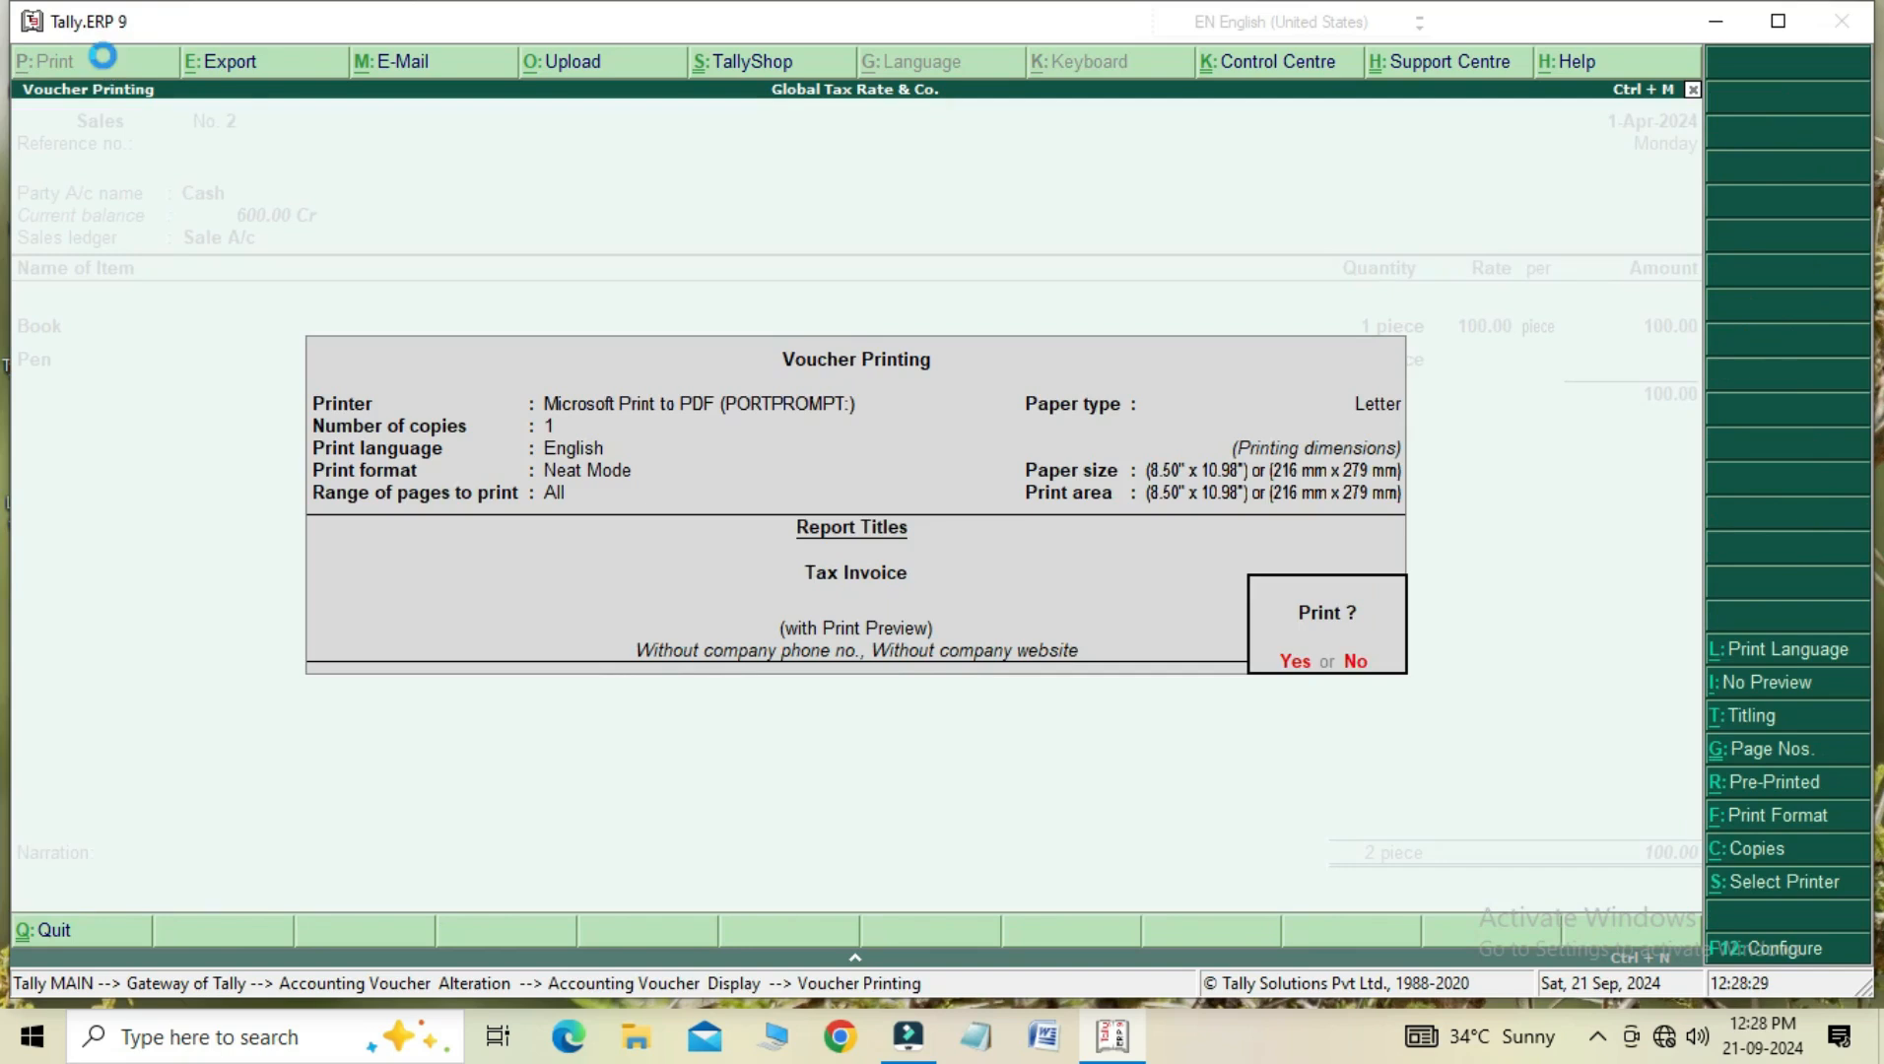
pyautogui.press('Return')
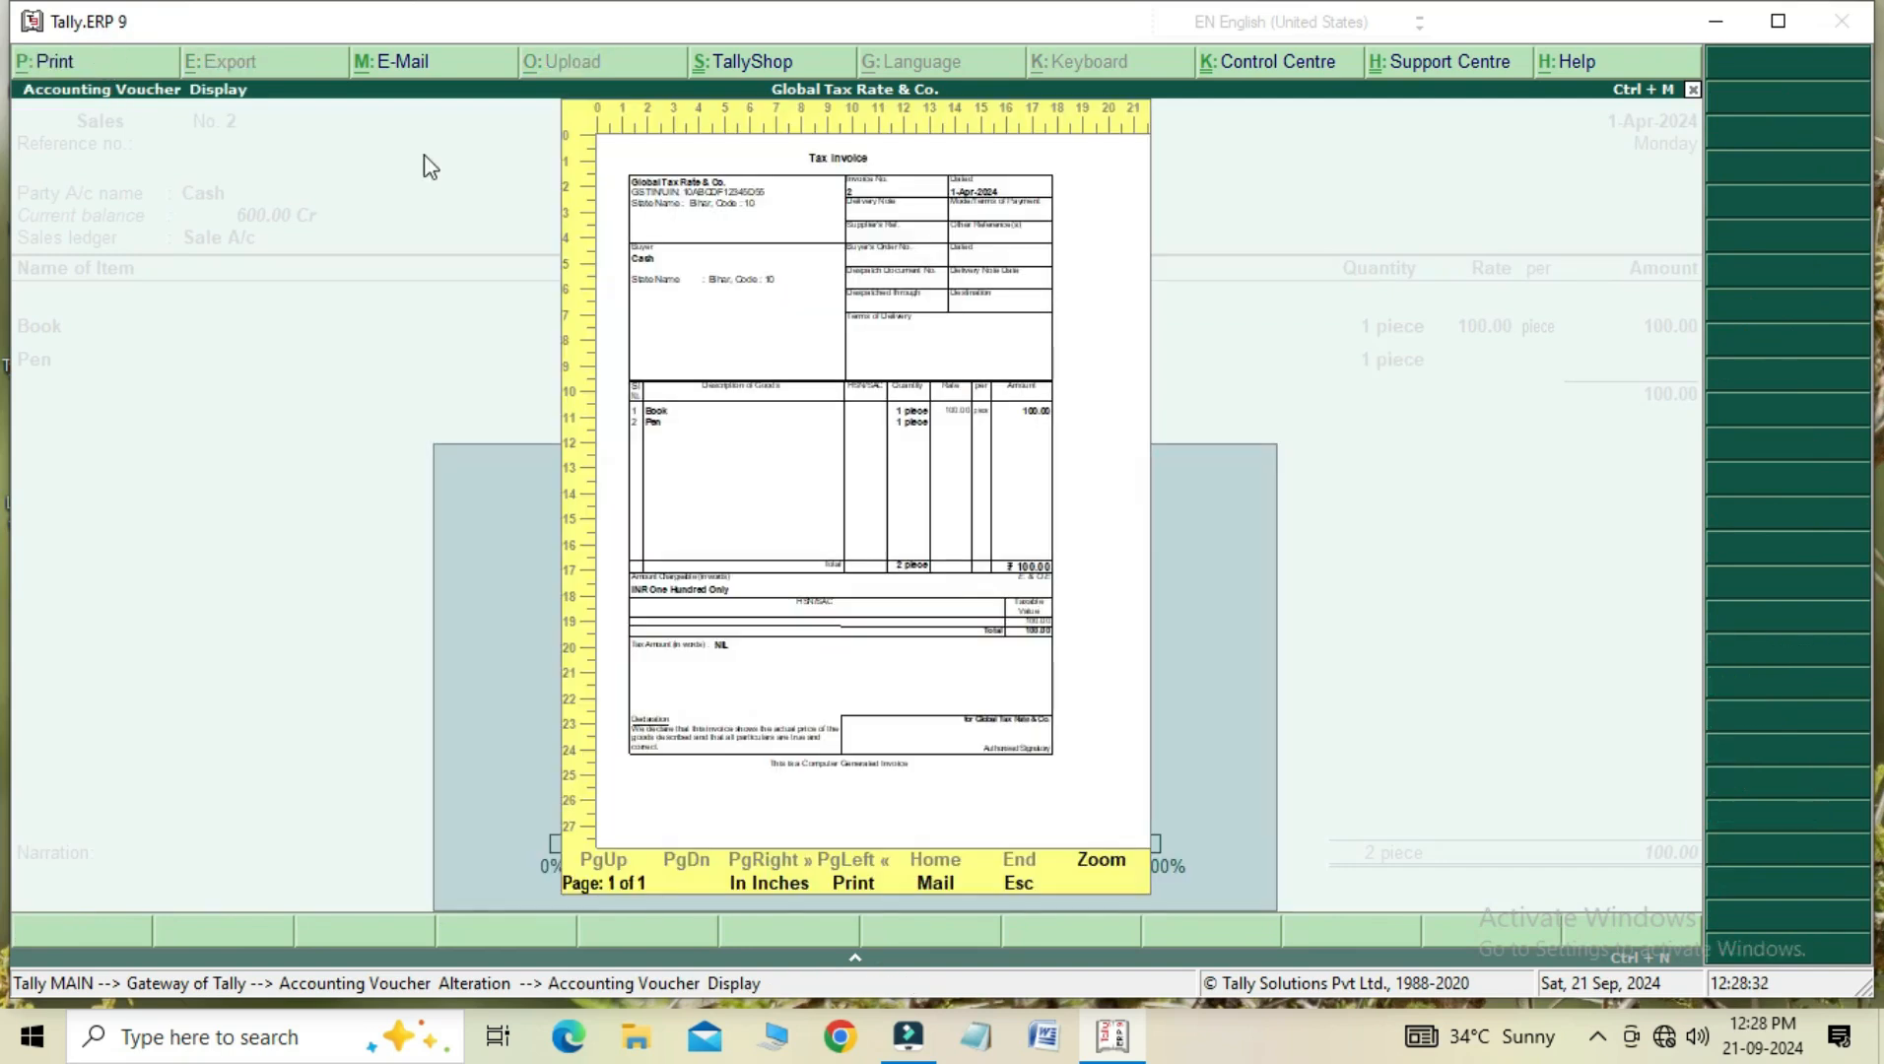
# - Enlarge the tax invoice preview and examine the Book and free Pen lines, the totals and the taxable value
pyautogui.click(1104, 861)
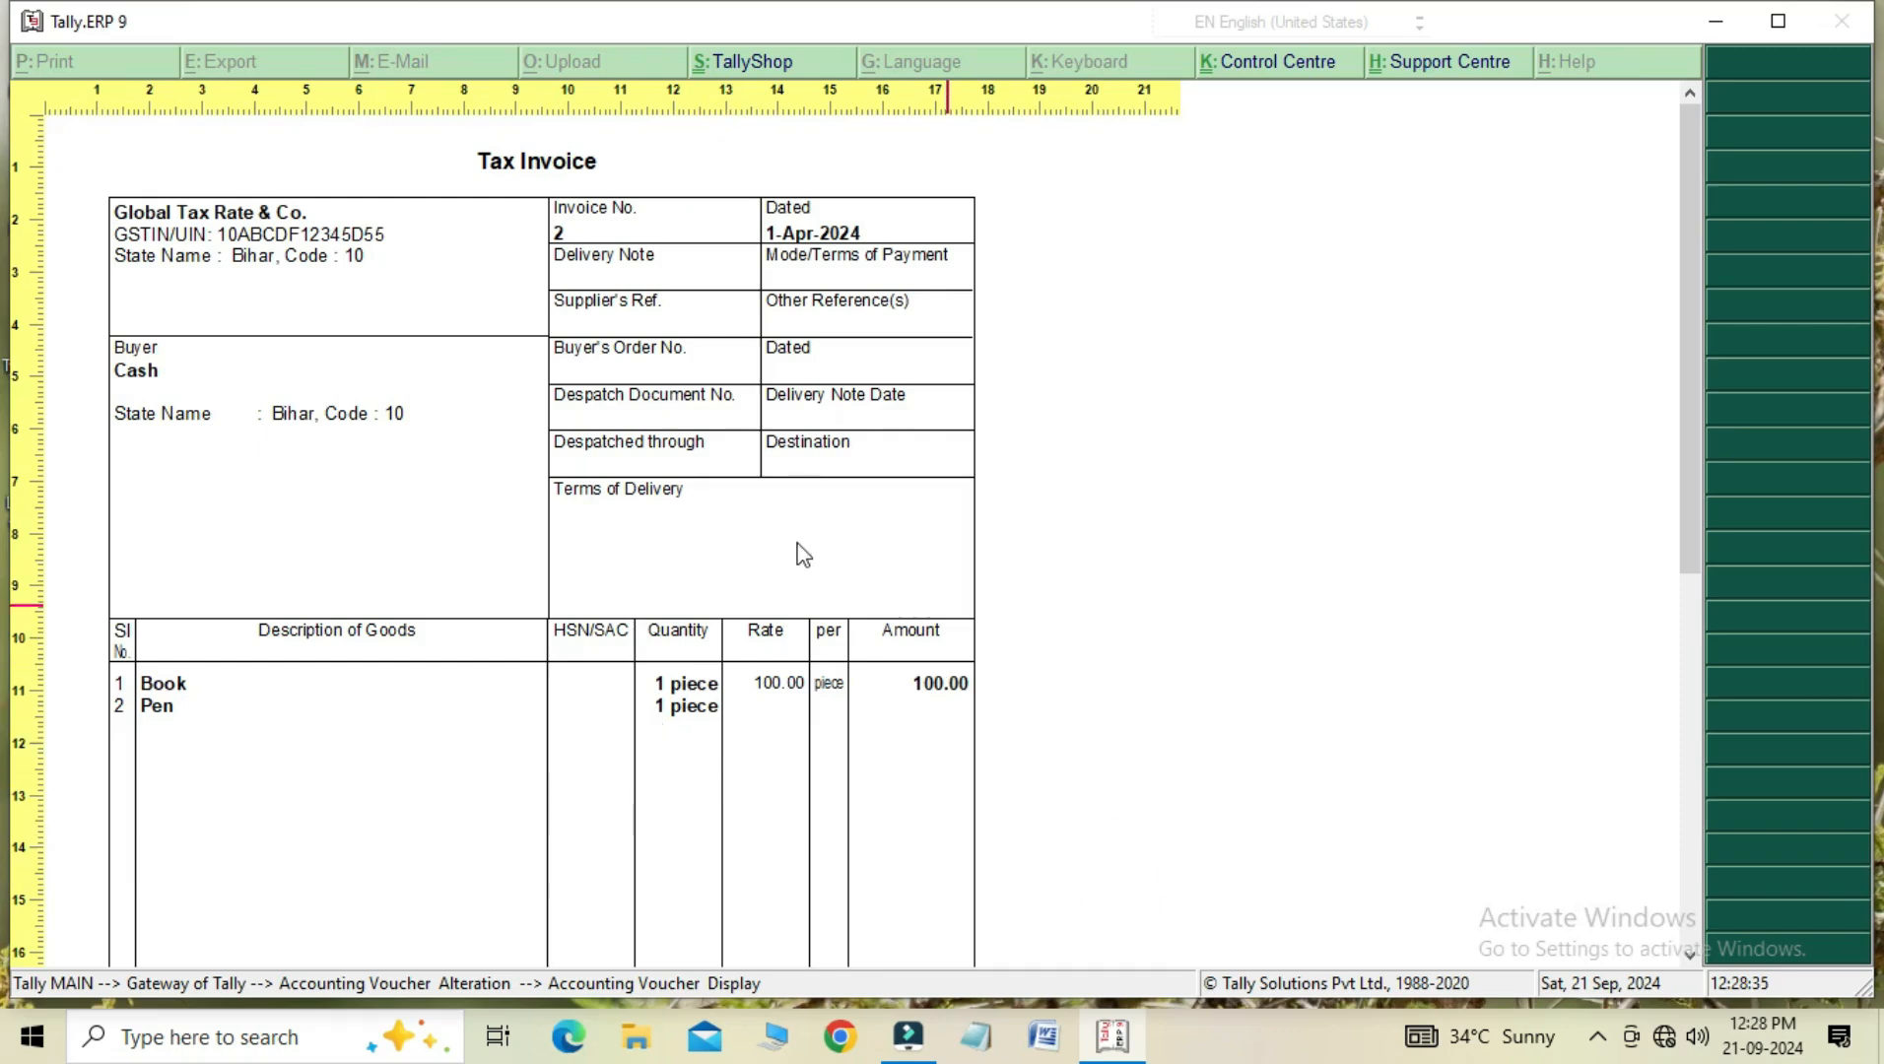
pyautogui.moveTo(1695, 281); pyautogui.dragTo(964, 455)
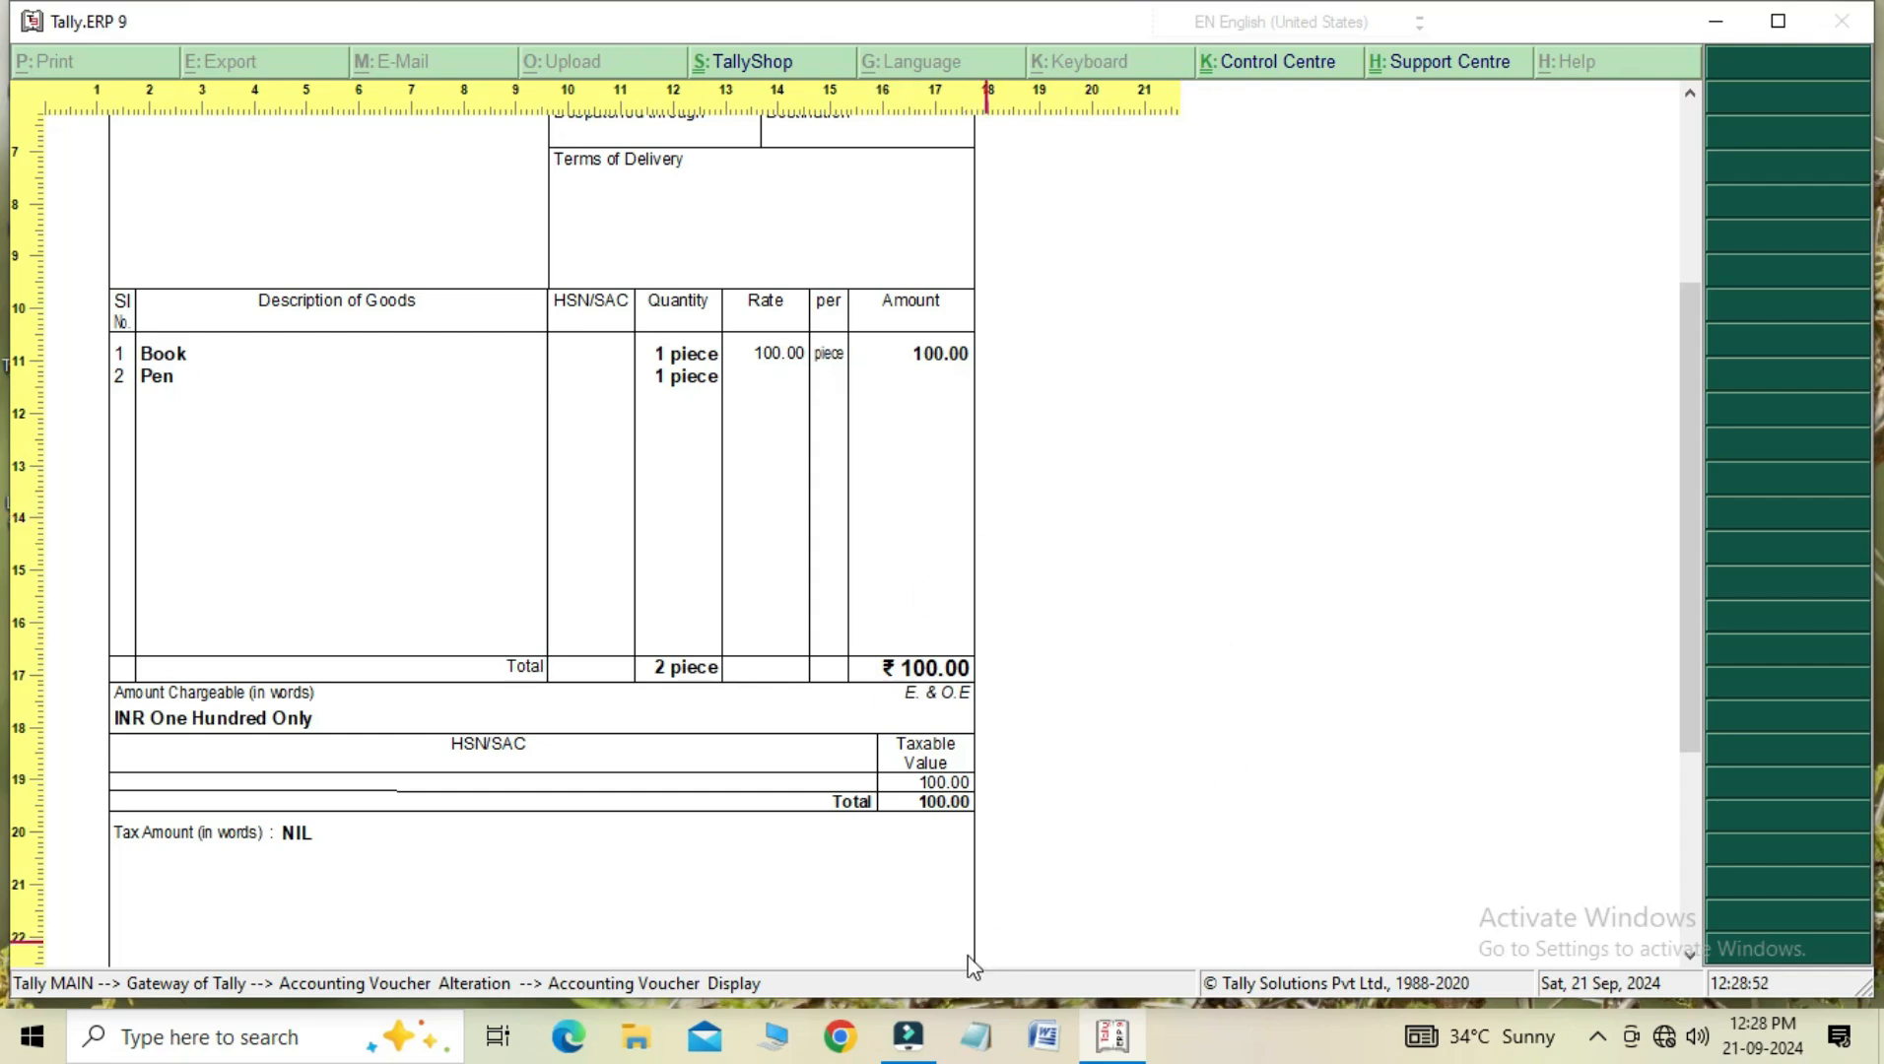
pyautogui.moveTo(1687, 696); pyautogui.dragTo(1670, 542)
pyautogui.moveTo(1685, 477); pyautogui.dragTo(1672, 583)
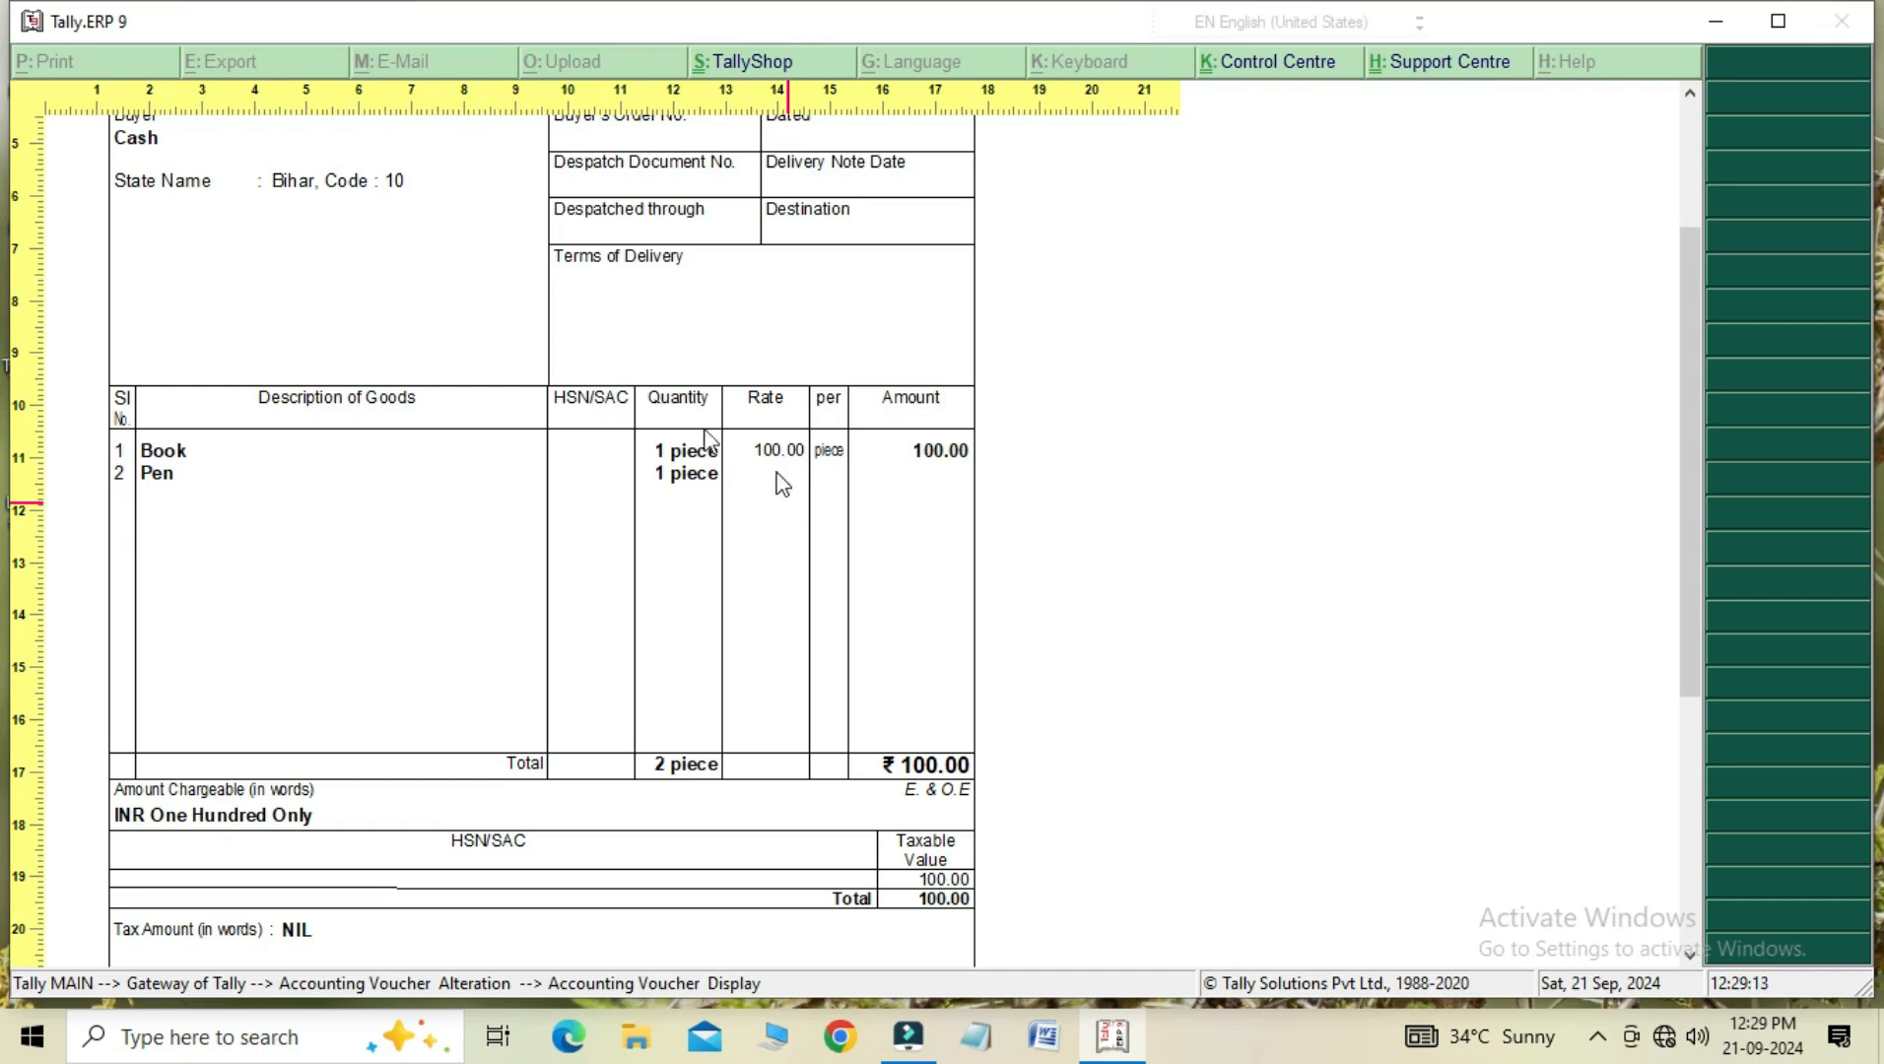
pyautogui.moveTo(1678, 525); pyautogui.dragTo(1684, 646)
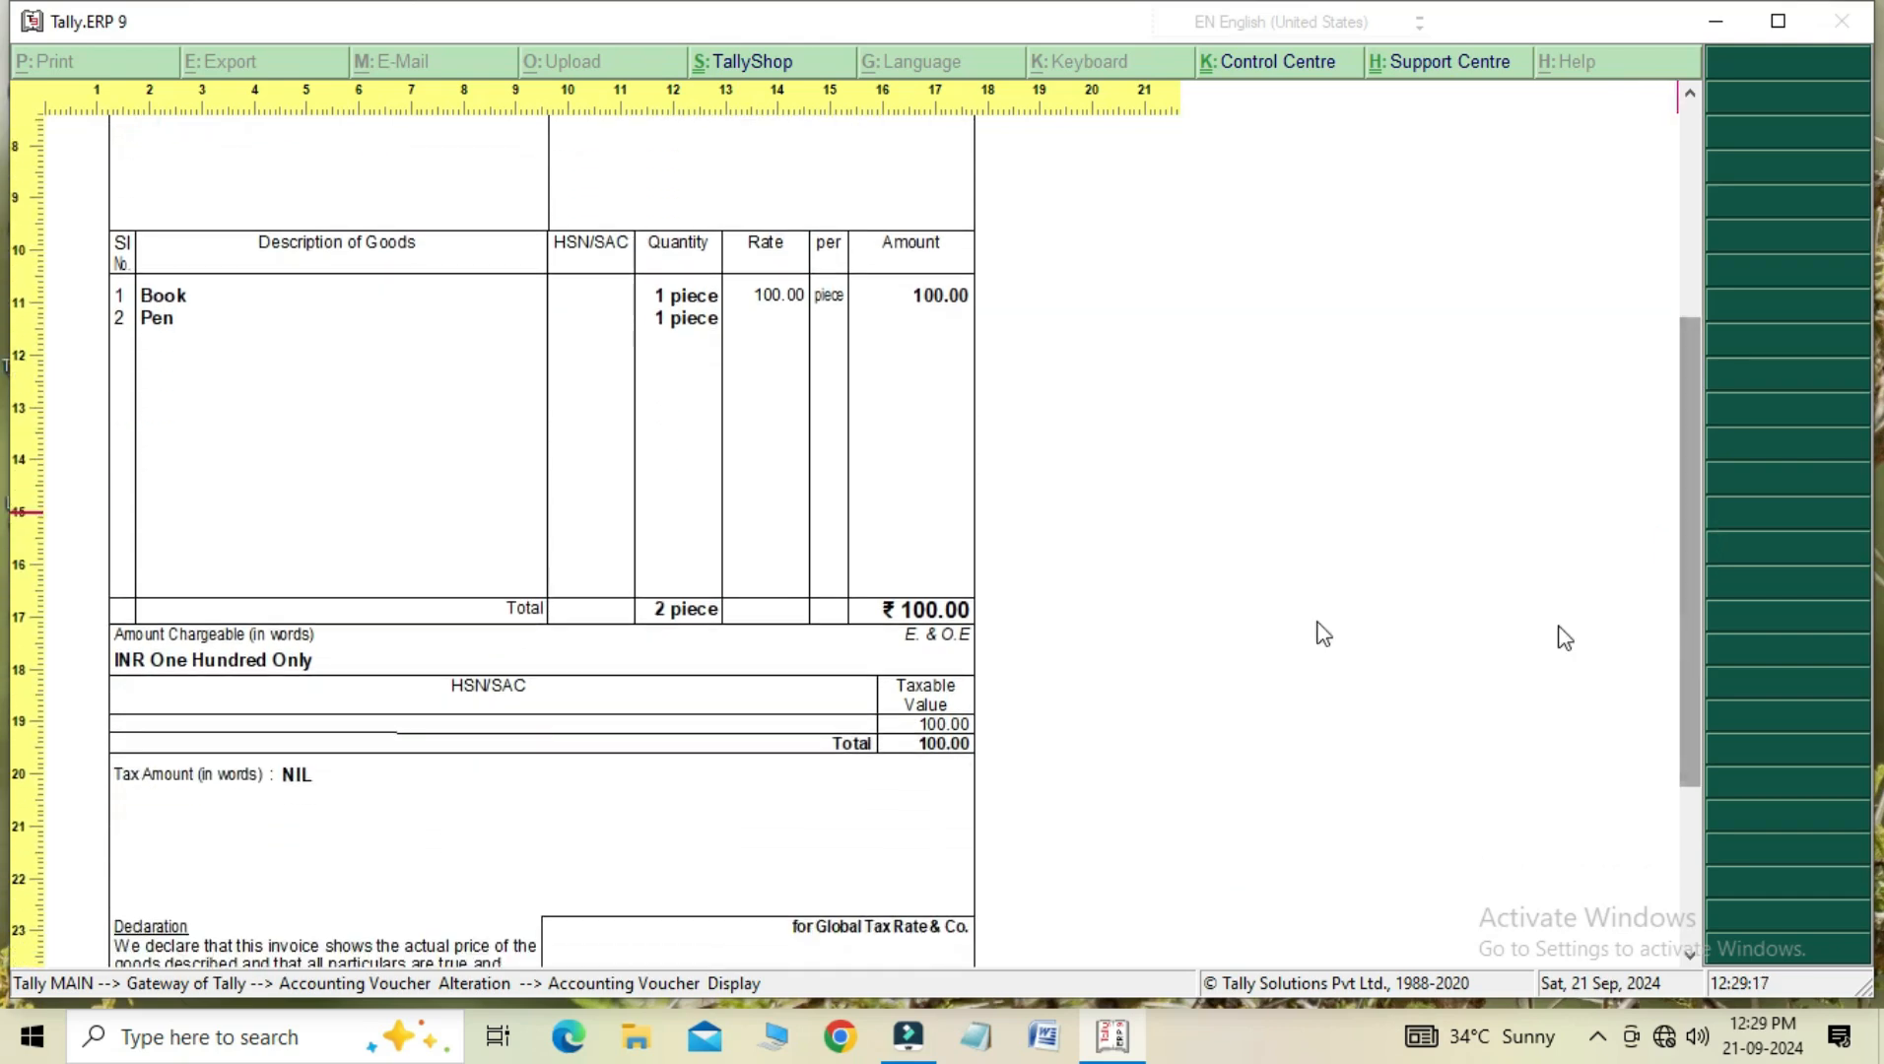